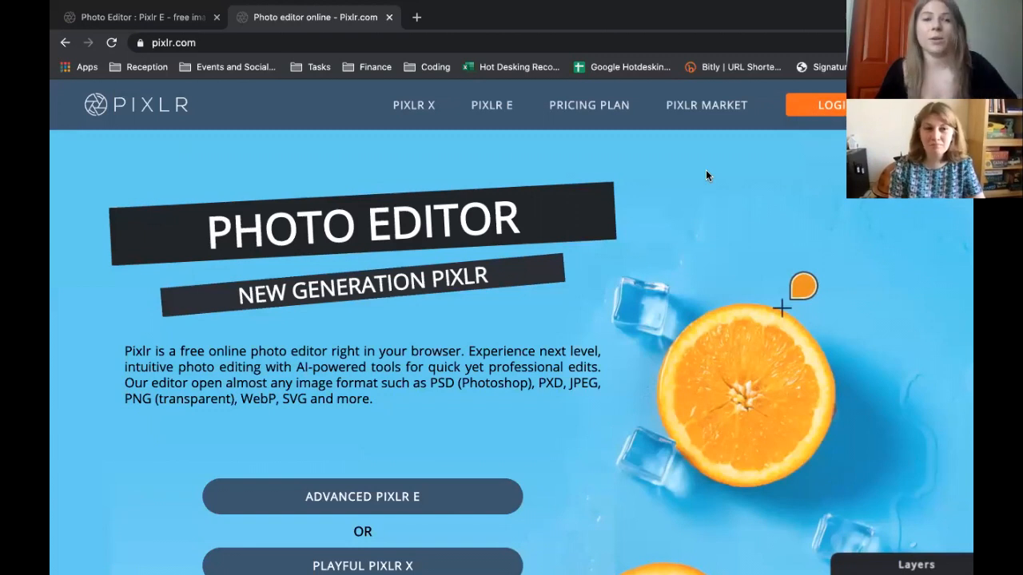
Create a new 800 x 600 px image in Pixlr E using the Web small preset
{"action": "mouse_move", "coordinate": [531, 22]}
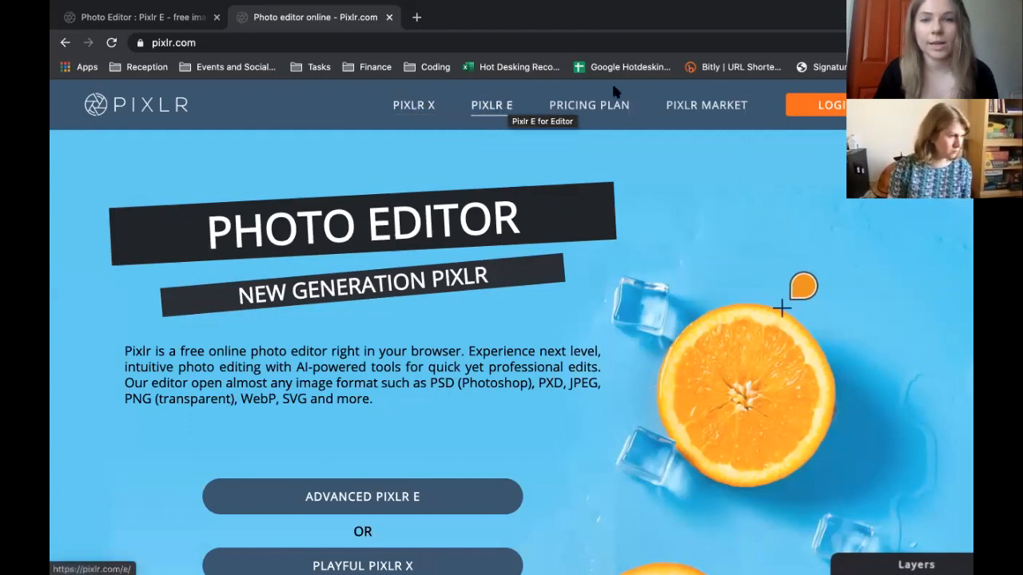
{"action": "left_click", "coordinate": [482, 108]}
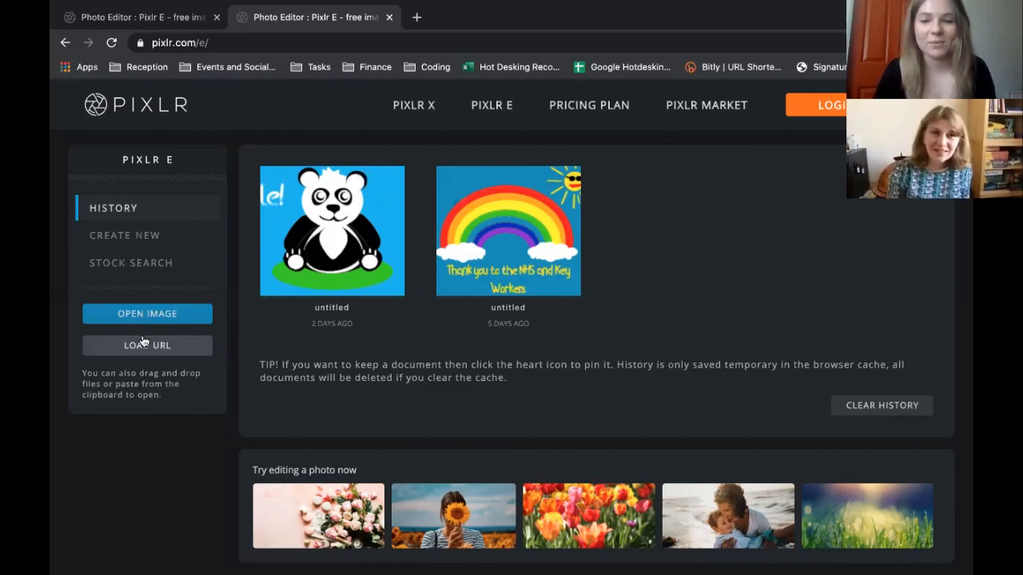
{"action": "left_click", "coordinate": [147, 237]}
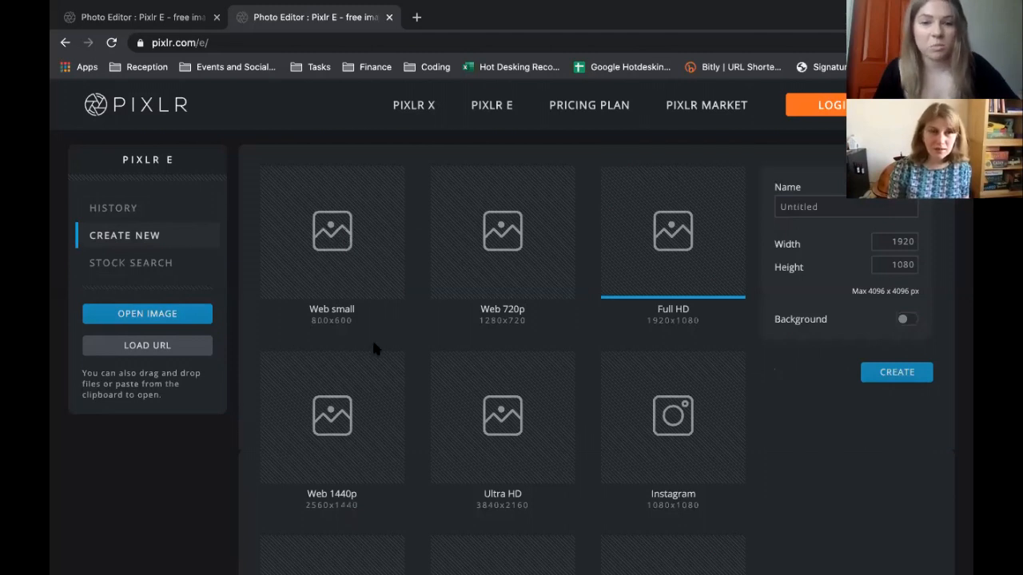
{"action": "left_click", "coordinate": [342, 258]}
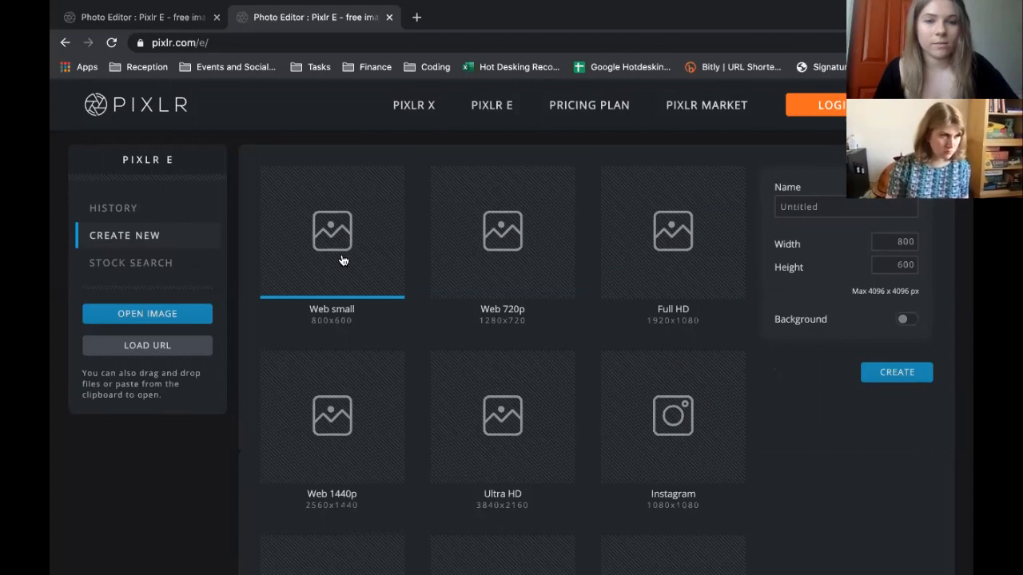
{"action": "double_click", "coordinate": [342, 259]}
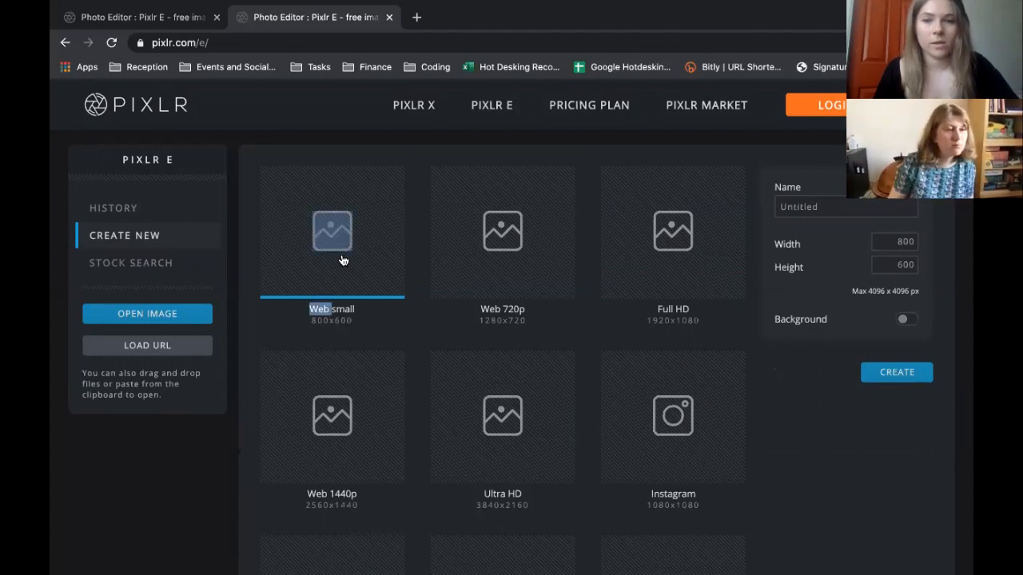
{"action": "left_click", "coordinate": [342, 259]}
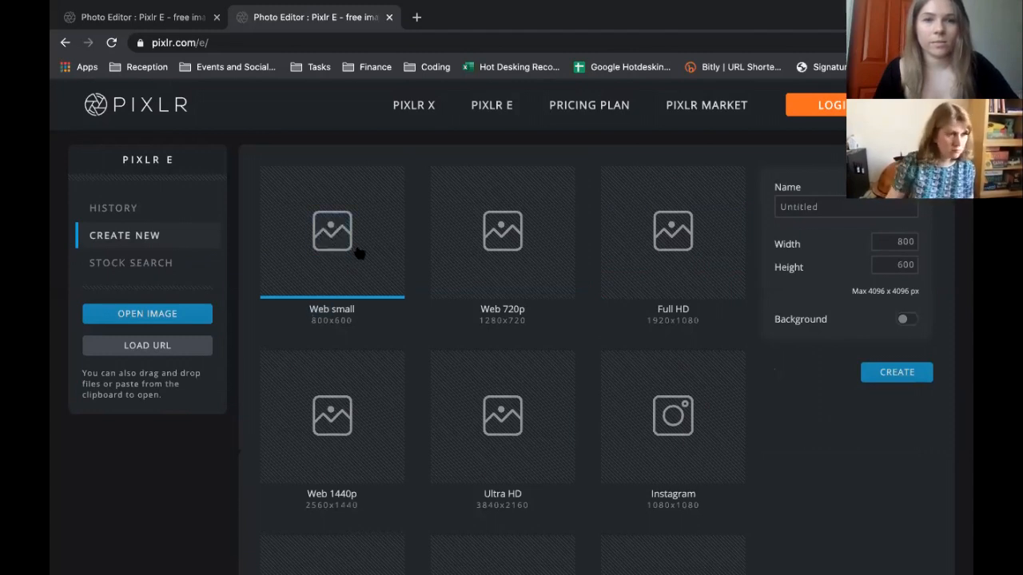
{"action": "scroll", "coordinate": [668, 290], "scroll_direction": "down", "scroll_amount": 1}
{"action": "scroll", "coordinate": [668, 289], "scroll_direction": "down", "scroll_amount": 2}
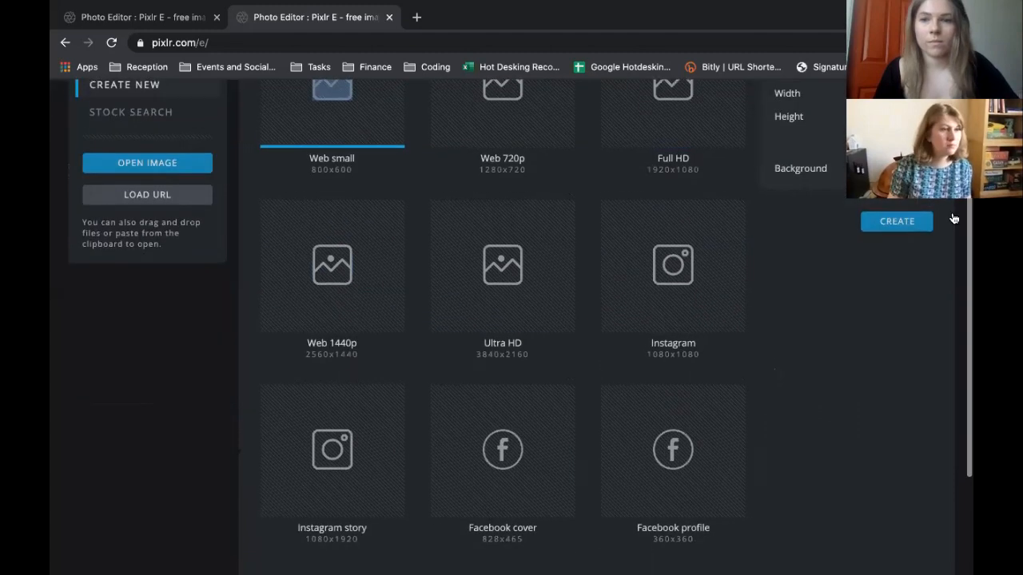
{"action": "left_click", "coordinate": [897, 220]}
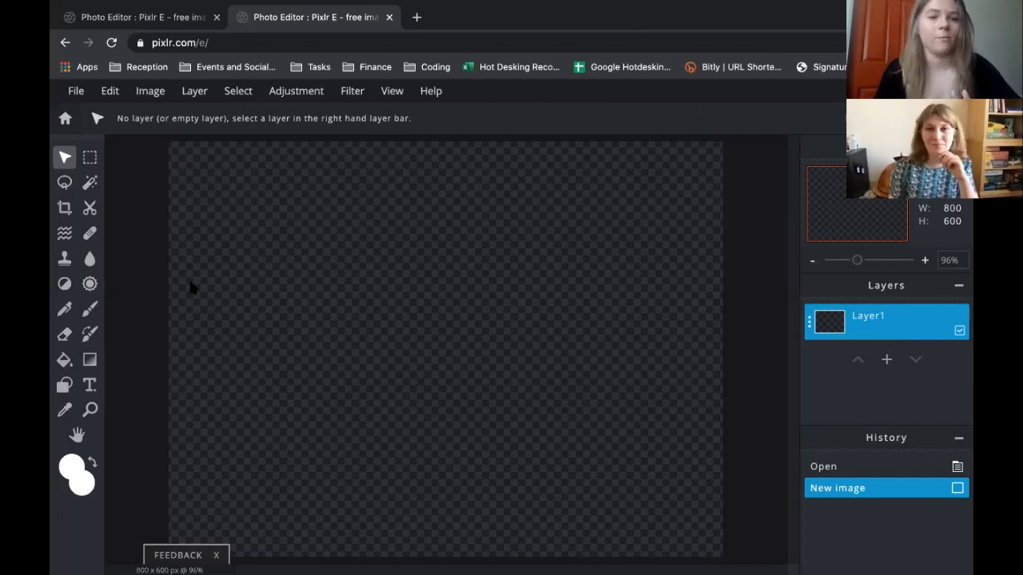
Set both the foreground and background colours to the bright blue swatch, #06B8EE
{"action": "left_click", "coordinate": [73, 463]}
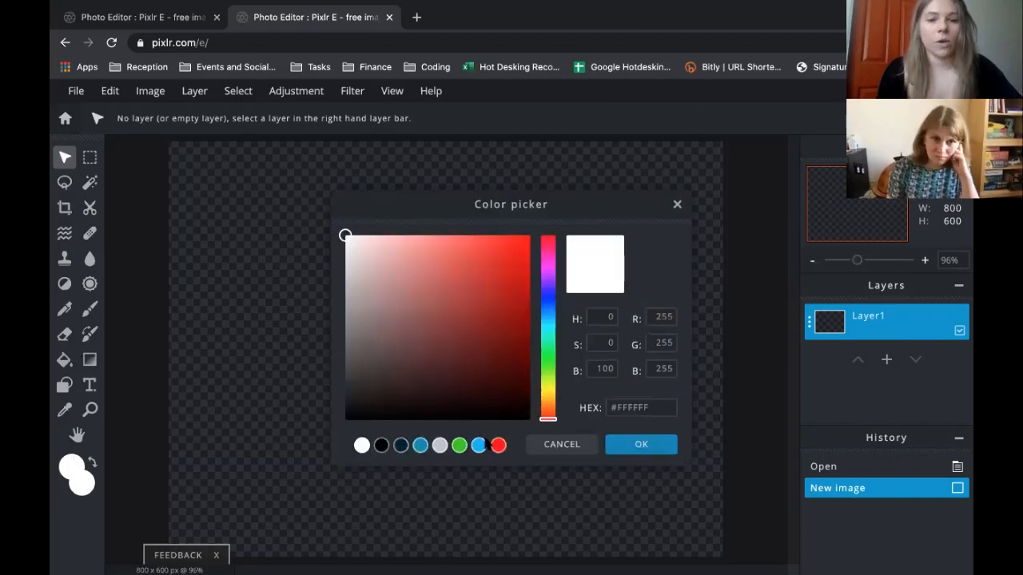
{"action": "left_click", "coordinate": [479, 445]}
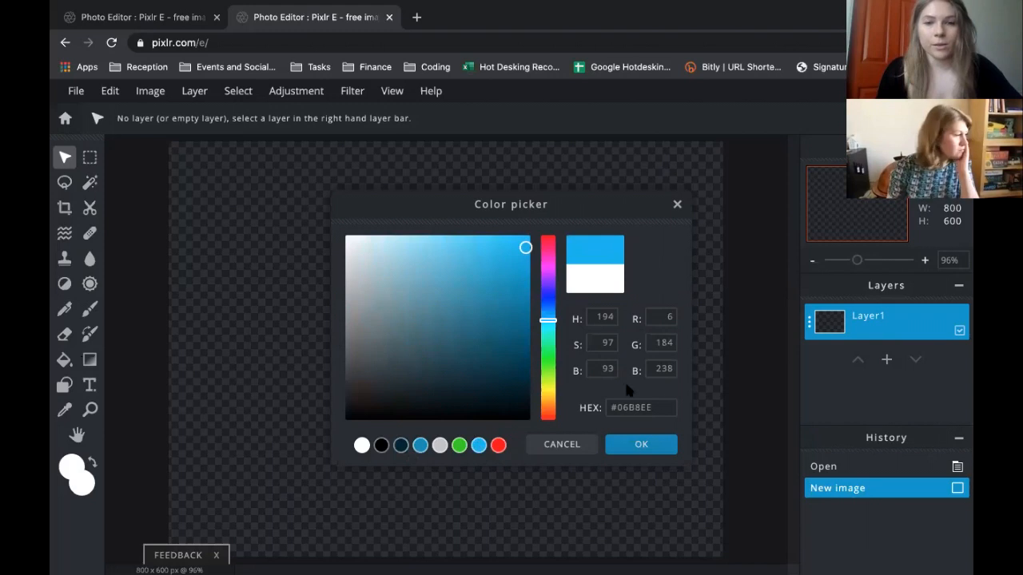
{"action": "left_click", "coordinate": [642, 445]}
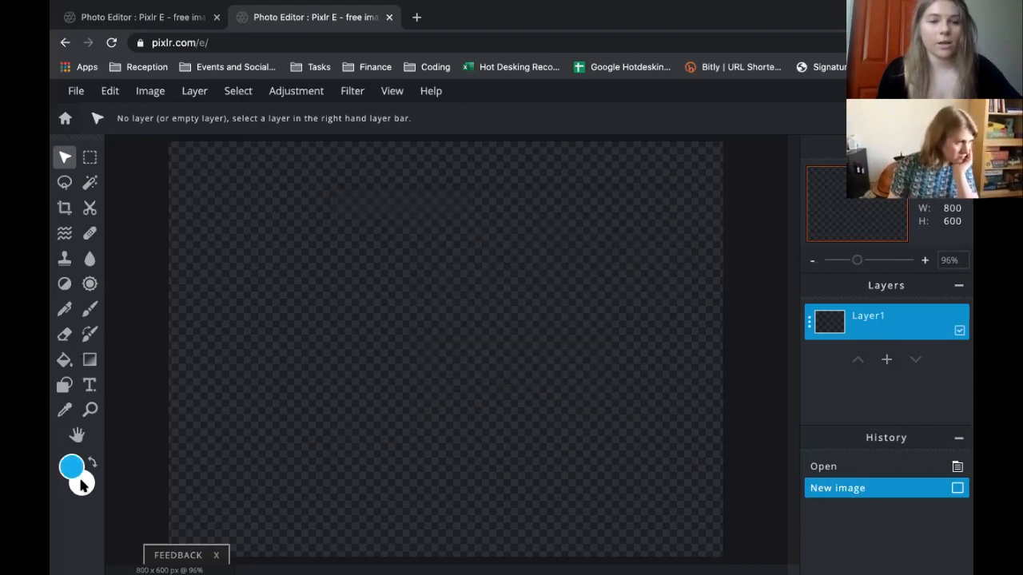
{"action": "left_click", "coordinate": [82, 483]}
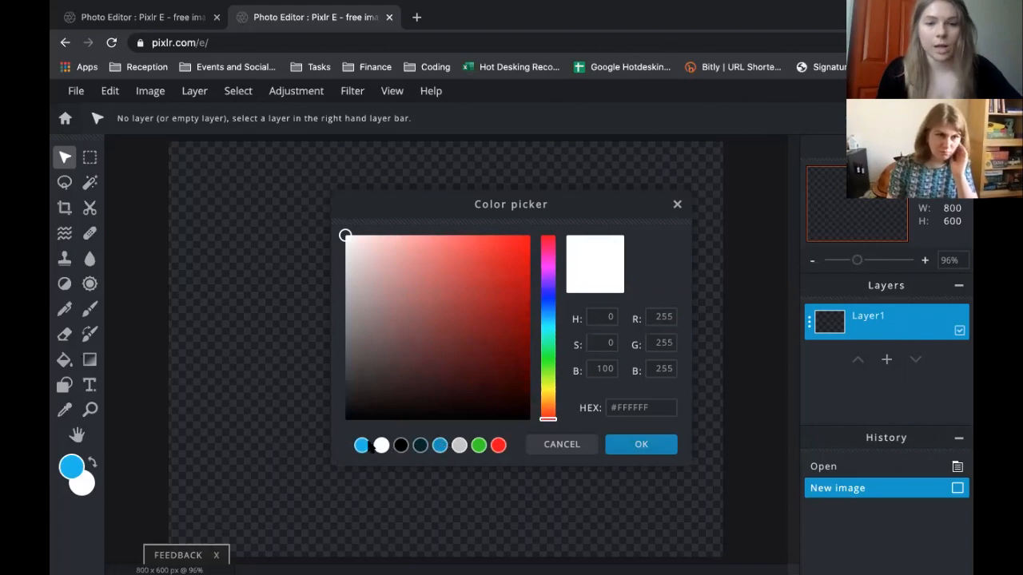
{"action": "left_click", "coordinate": [362, 446]}
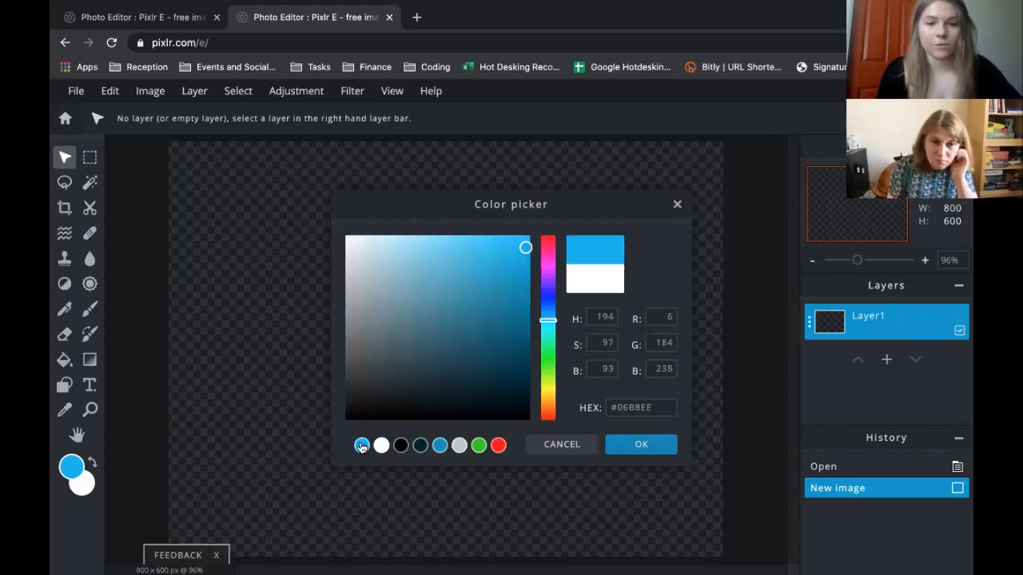
{"action": "left_click", "coordinate": [640, 445]}
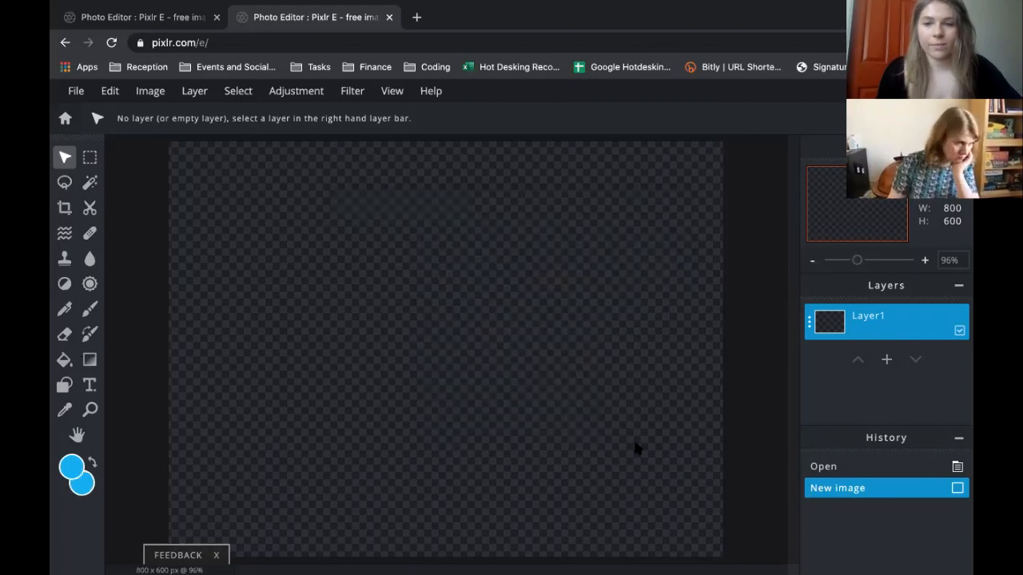
Draw a filled blue rectangle from the canvas's upper-left corner and enlarge it to about 1025 x 595 px to cover the canvas
{"action": "left_click", "coordinate": [63, 386]}
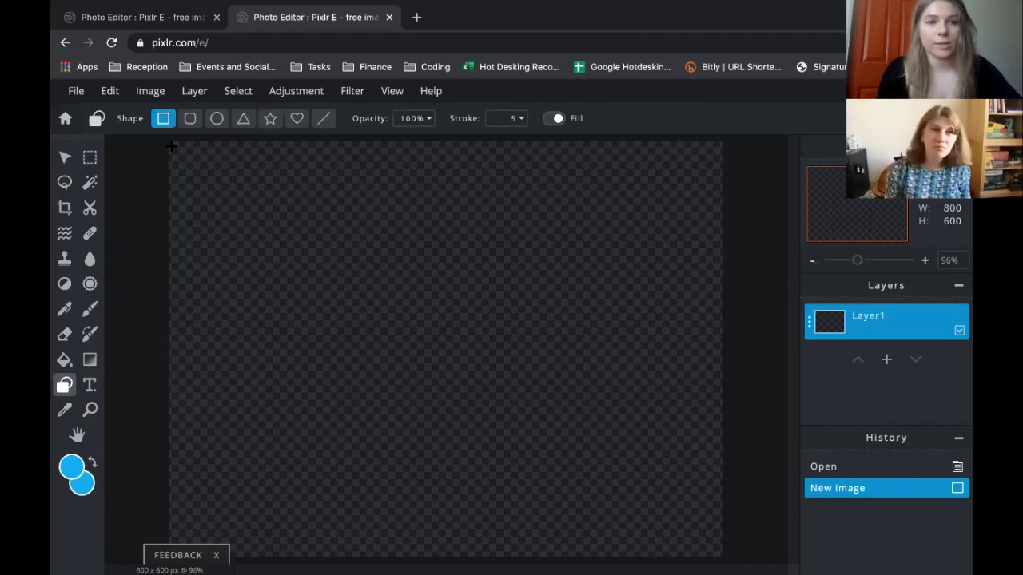
{"action": "left_click_drag", "start_coordinate": [169, 141], "coordinate": [714, 457]}
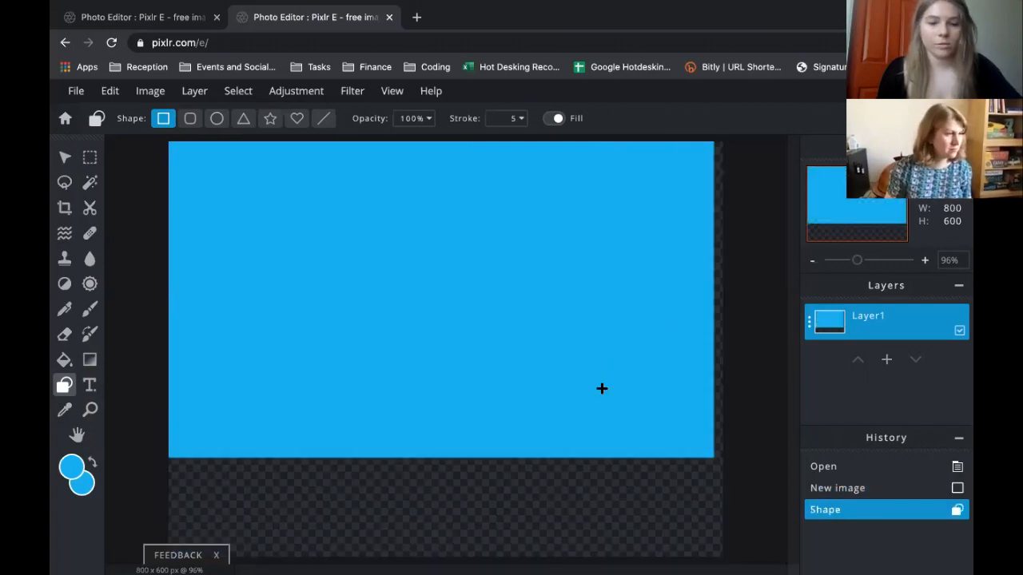
{"action": "key", "text": "v"}
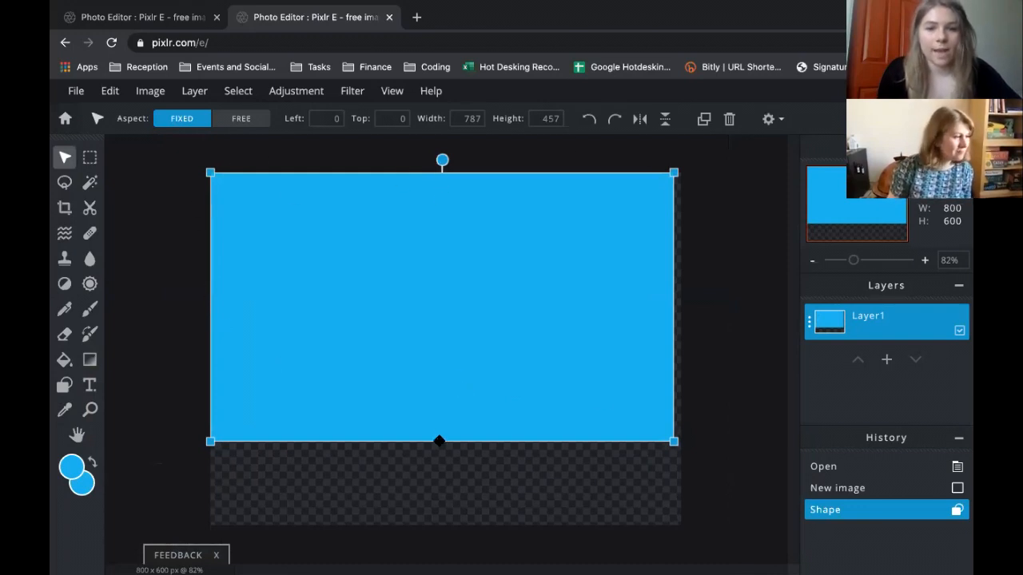
{"action": "left_click_drag", "start_coordinate": [210, 442], "coordinate": [53, 525]}
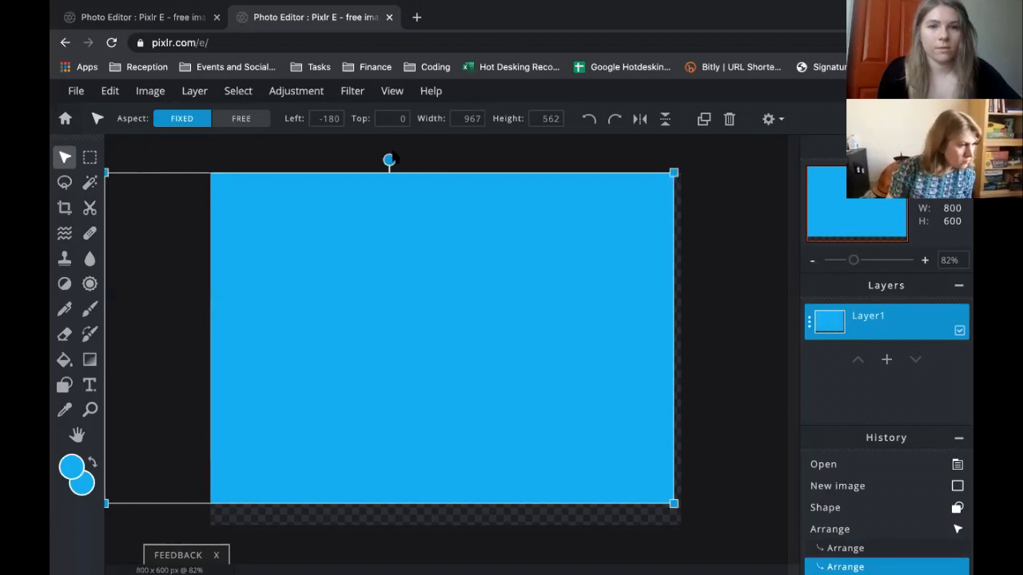
{"action": "mouse_move", "coordinate": [404, 185]}
{"action": "left_mouse_down"}
{"action": "mouse_move", "coordinate": [411, 258]}
{"action": "mouse_move", "coordinate": [408, 200]}
{"action": "left_mouse_up"}
{"action": "left_click_drag", "start_coordinate": [680, 195], "coordinate": [716, 175]}
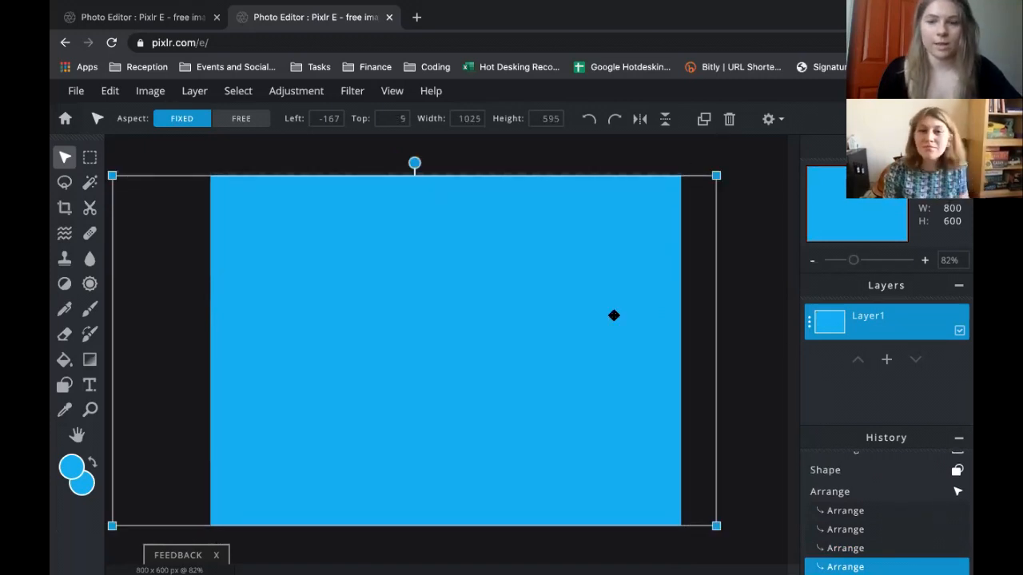
{"action": "left_click_drag", "start_coordinate": [618, 310], "coordinate": [614, 309]}
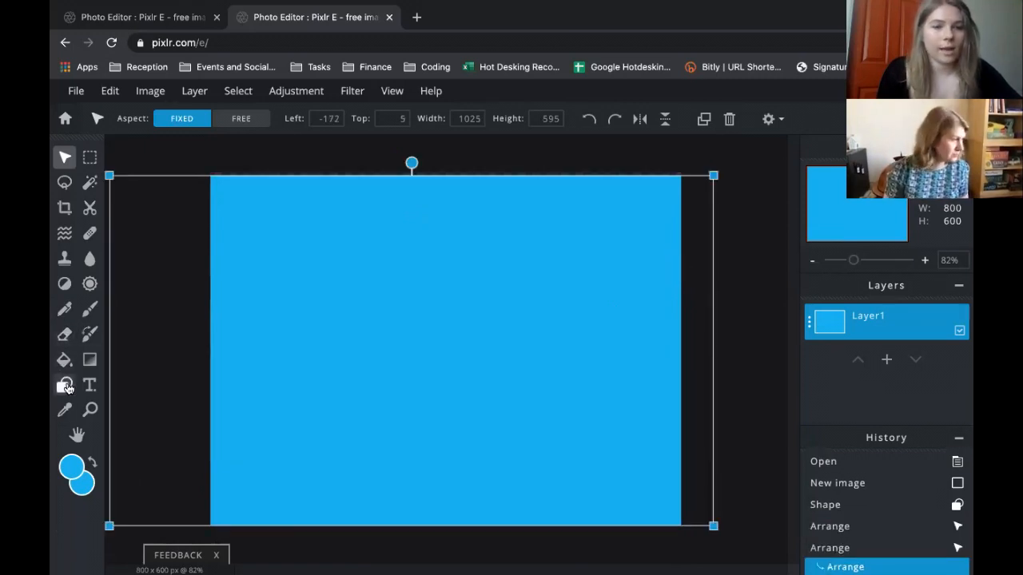
Set both the foreground and background colours to the green swatch, #2ED608
{"action": "left_click", "coordinate": [71, 465]}
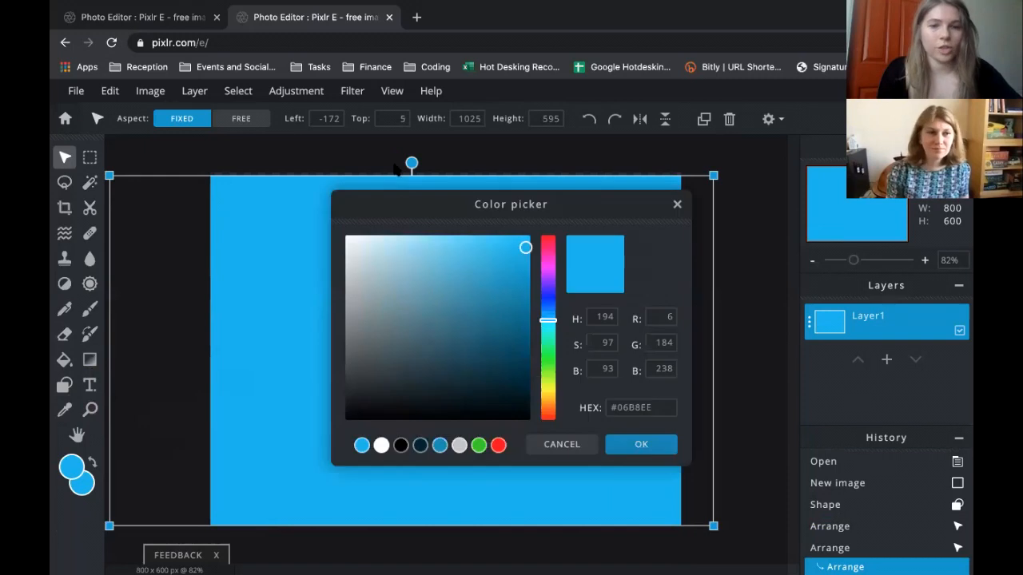
{"action": "left_click", "coordinate": [478, 445]}
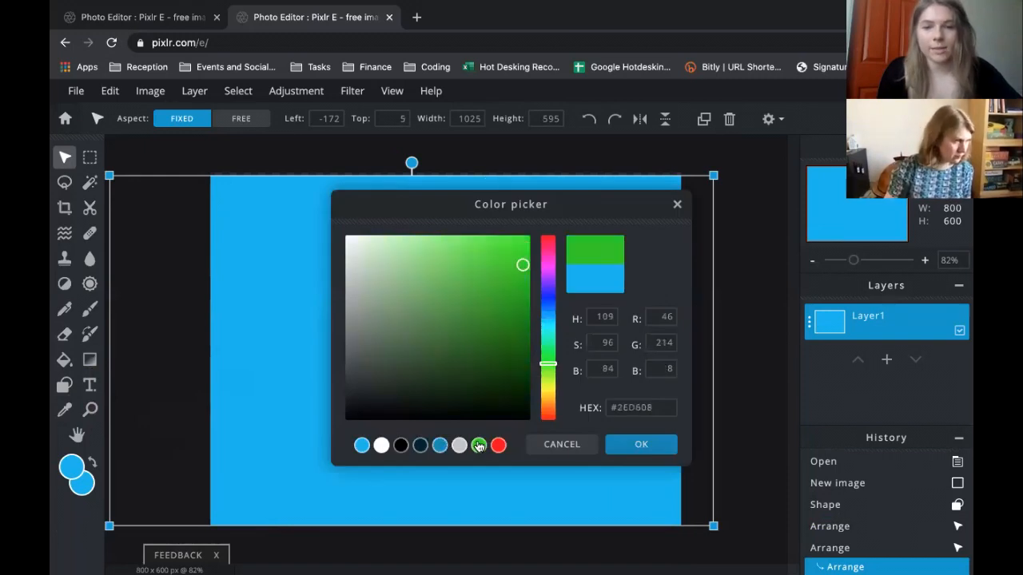
{"action": "left_click", "coordinate": [644, 454]}
{"action": "left_click", "coordinate": [83, 485]}
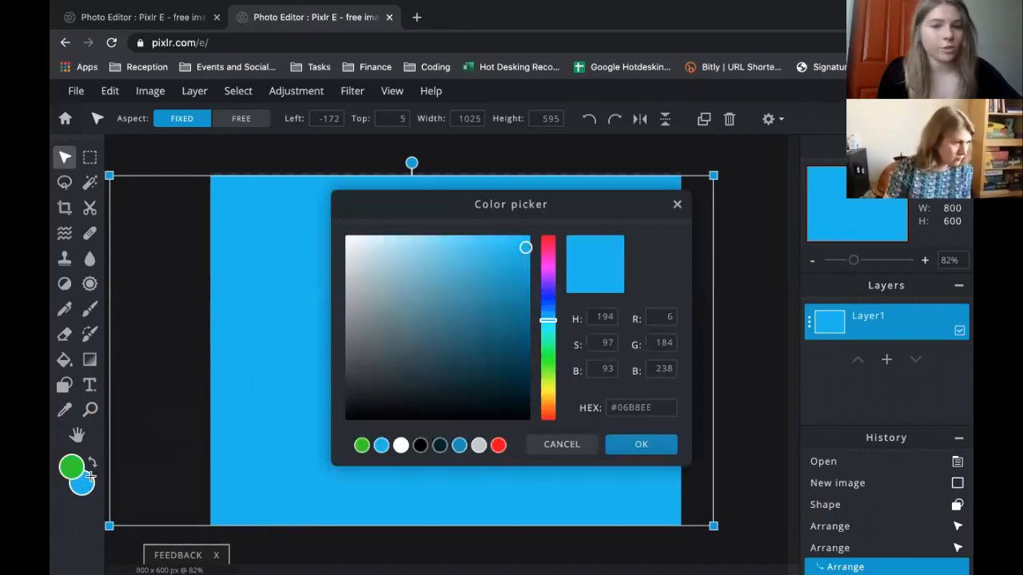
{"action": "left_click", "coordinate": [361, 445]}
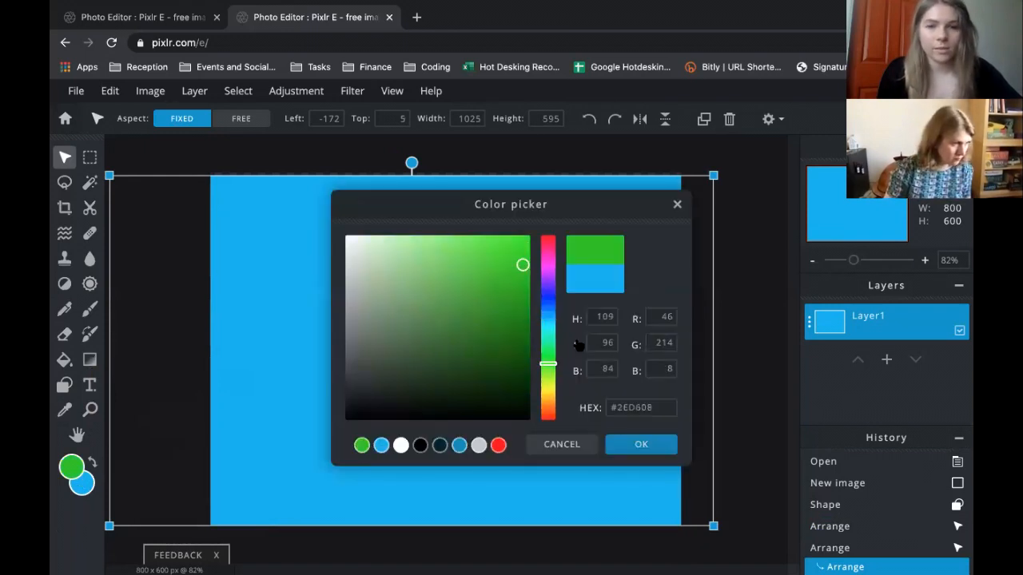
{"action": "left_click", "coordinate": [631, 446]}
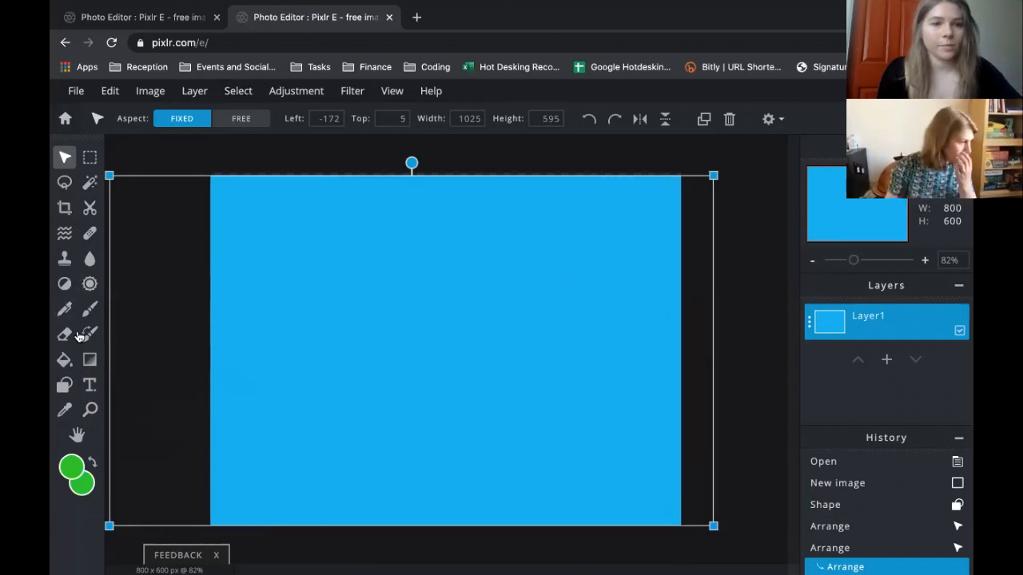
Add an empty layer above the blue background and draw a filled green ellipse about 428 x 159 px on it
{"action": "left_click", "coordinate": [64, 385]}
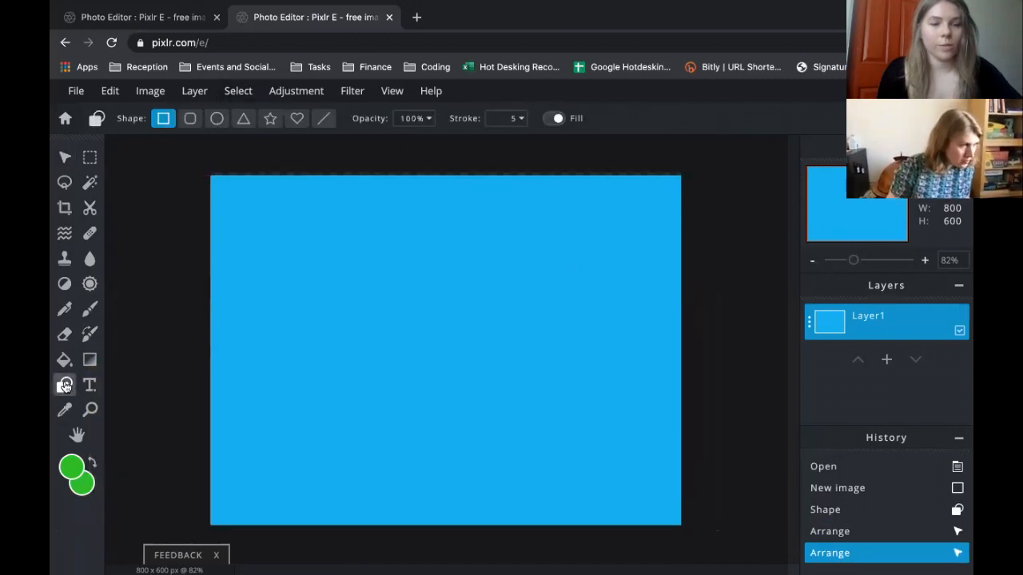
{"action": "left_click", "coordinate": [216, 119]}
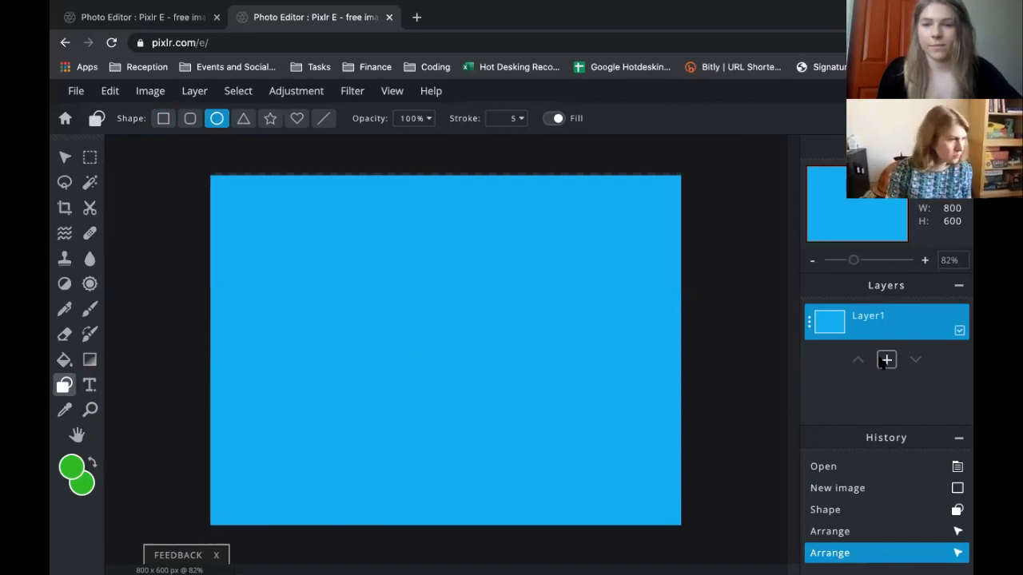
{"action": "left_click", "coordinate": [885, 361]}
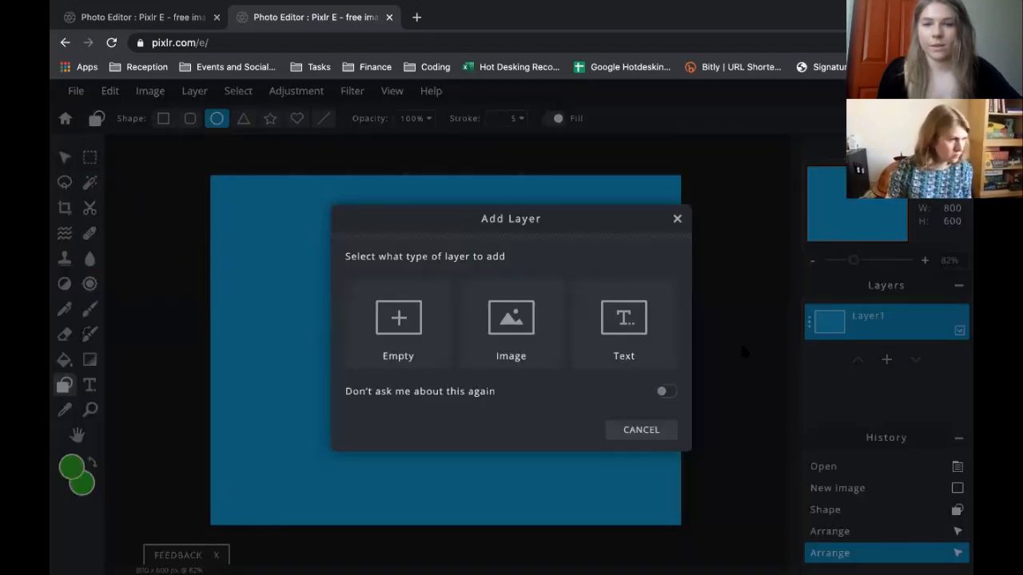
{"action": "left_click", "coordinate": [394, 334]}
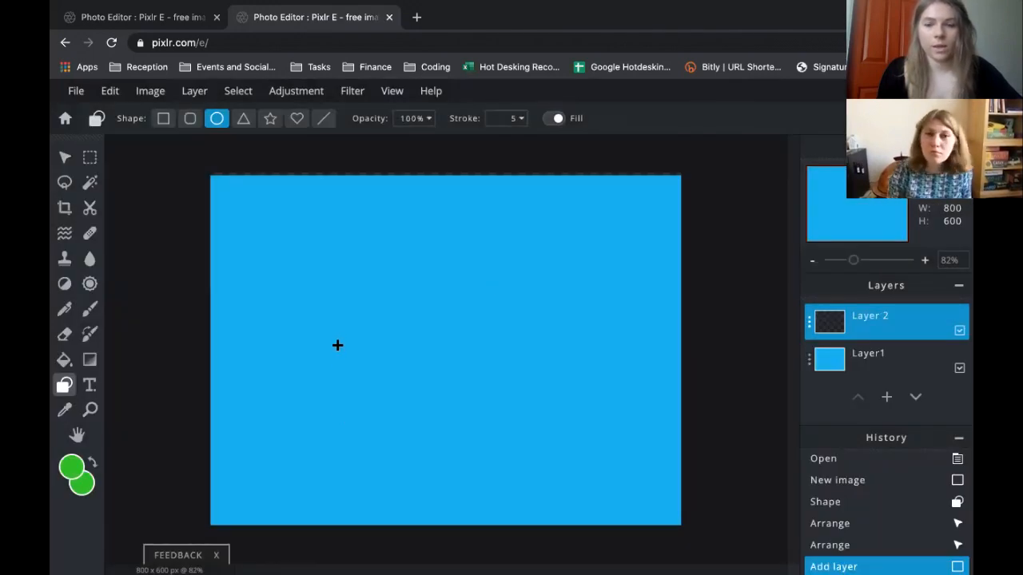
{"action": "left_click_drag", "start_coordinate": [337, 345], "coordinate": [448, 369]}
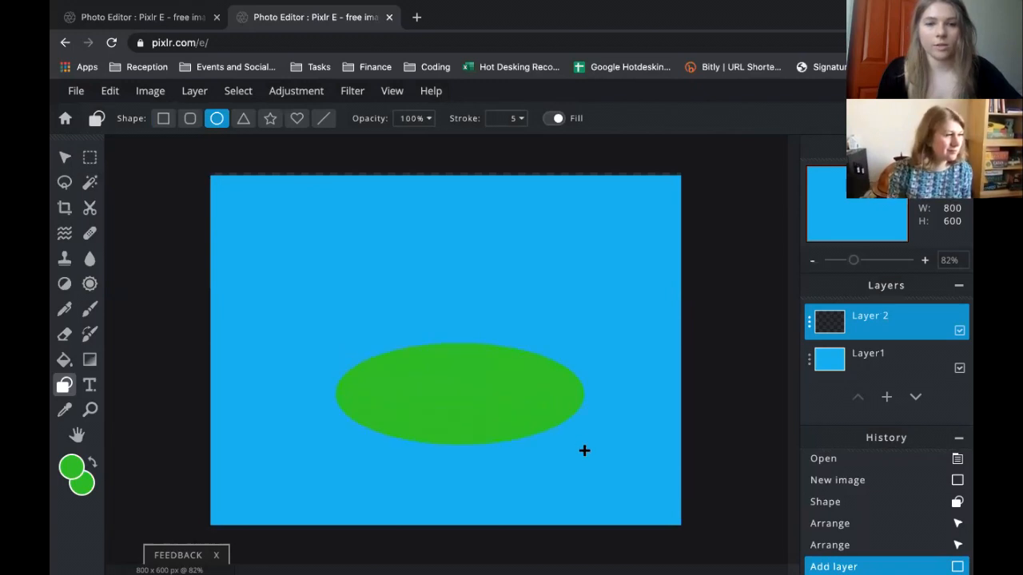
{"action": "left_click_drag", "start_coordinate": [583, 458], "coordinate": [586, 435]}
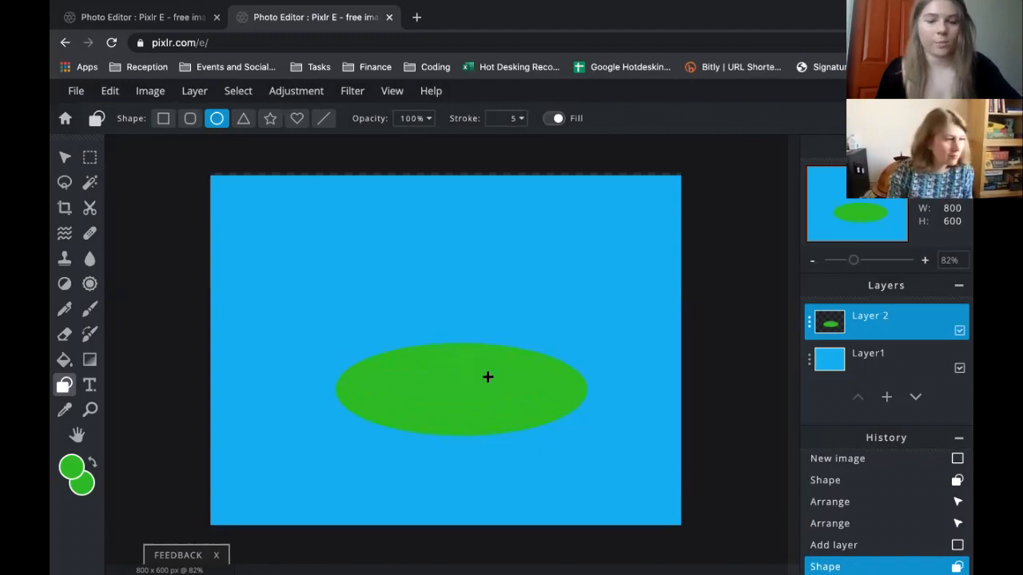
Move the green ellipse down and centre it horizontally, at about 186 px from the left and 348 px from the top
{"action": "key", "text": "v"}
{"action": "left_click_drag", "start_coordinate": [487, 380], "coordinate": [472, 417]}
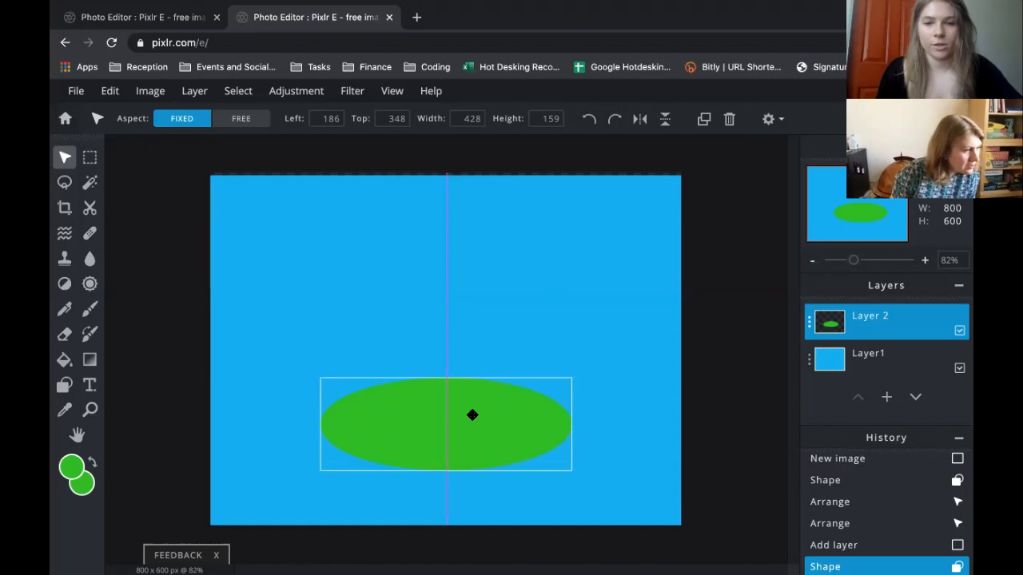
{"action": "left_click_drag", "start_coordinate": [473, 415], "coordinate": [472, 414]}
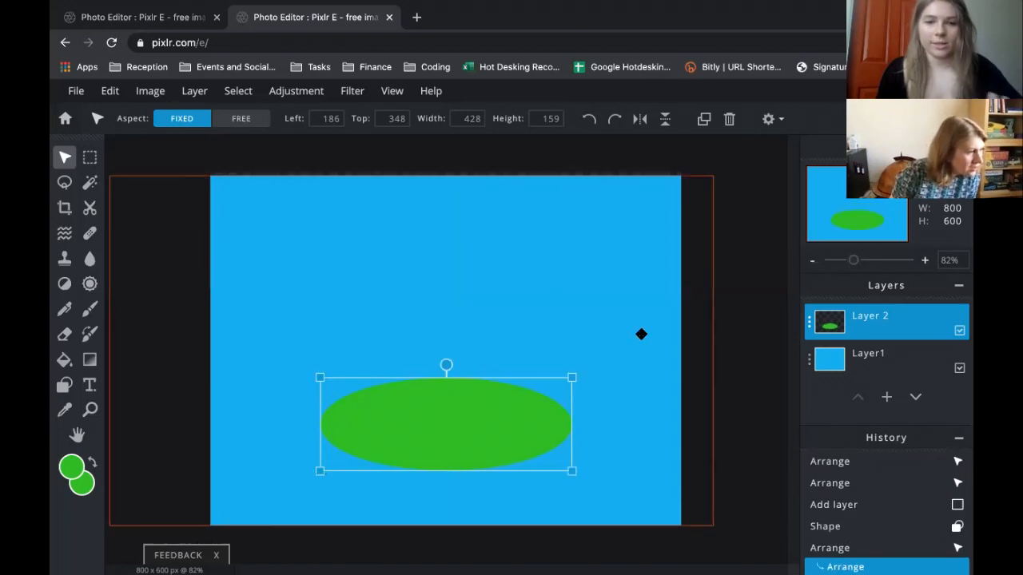
Set both the foreground and background colours to the white swatch, #FFFFFF, for drawing shapes
{"action": "left_click", "coordinate": [64, 386]}
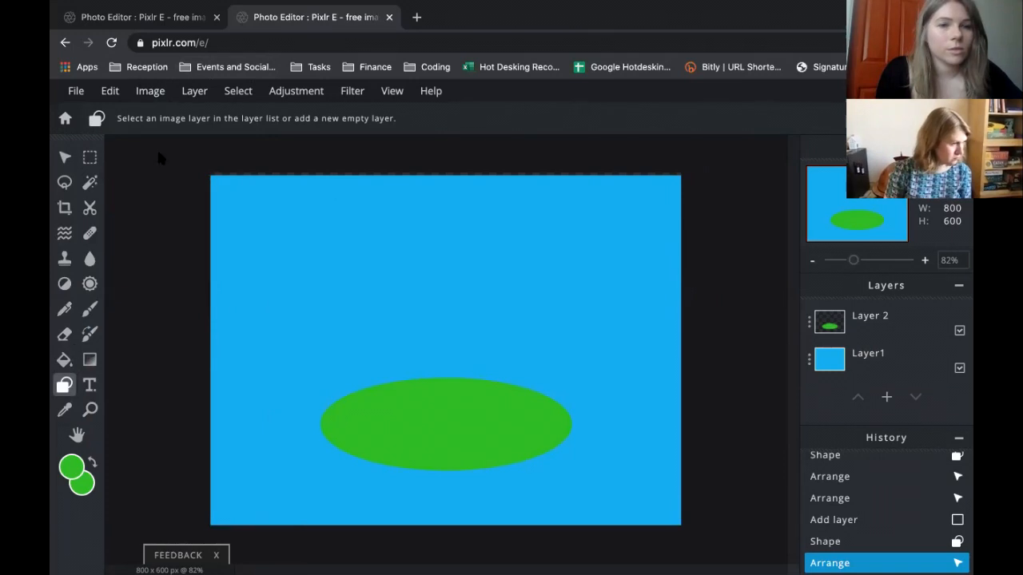
{"action": "left_click", "coordinate": [71, 468]}
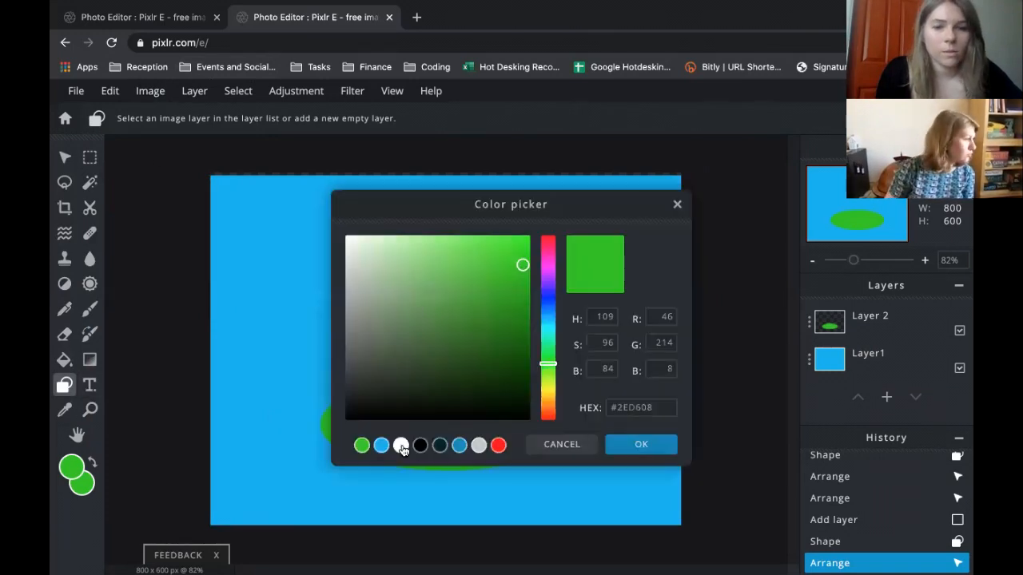
{"action": "left_click", "coordinate": [401, 445]}
{"action": "left_click", "coordinate": [641, 443]}
{"action": "left_click", "coordinate": [80, 484]}
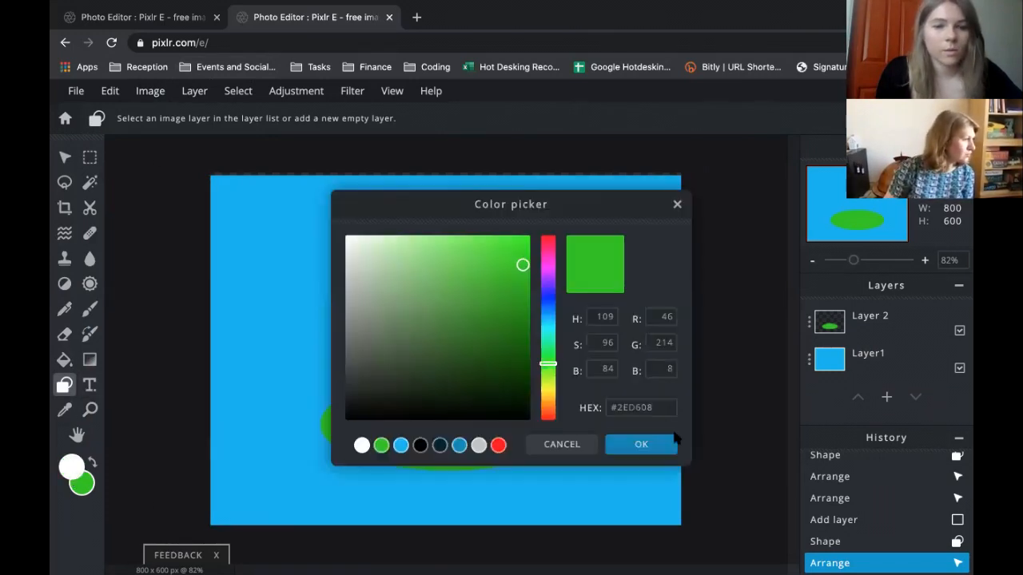
{"action": "left_click", "coordinate": [362, 445]}
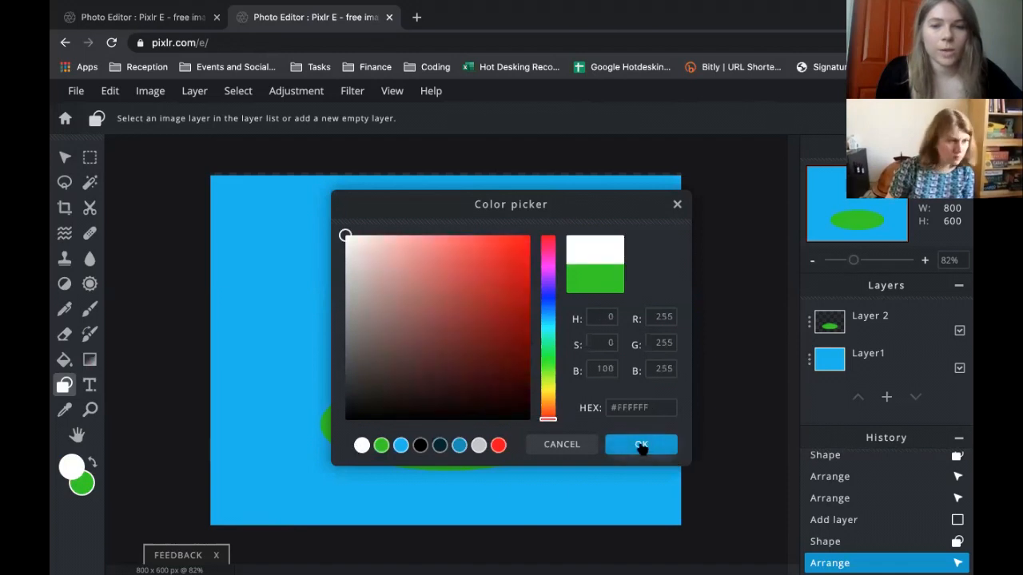
{"action": "left_click", "coordinate": [642, 444]}
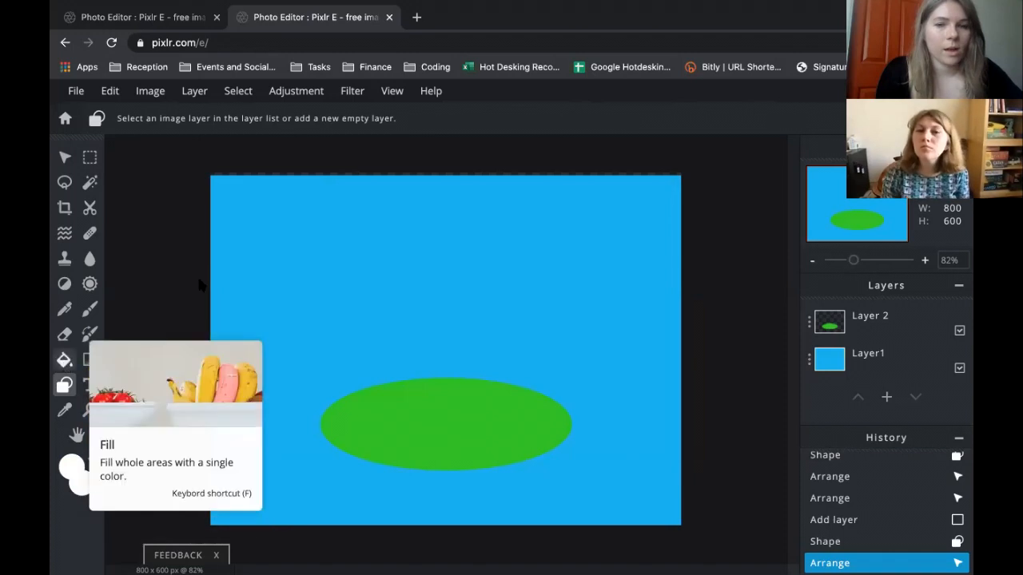
Add an empty layer, draw a filled white ellipse about 202 x 171 px and centre it above the green one, about 62 px from the top
{"action": "left_click", "coordinate": [886, 398]}
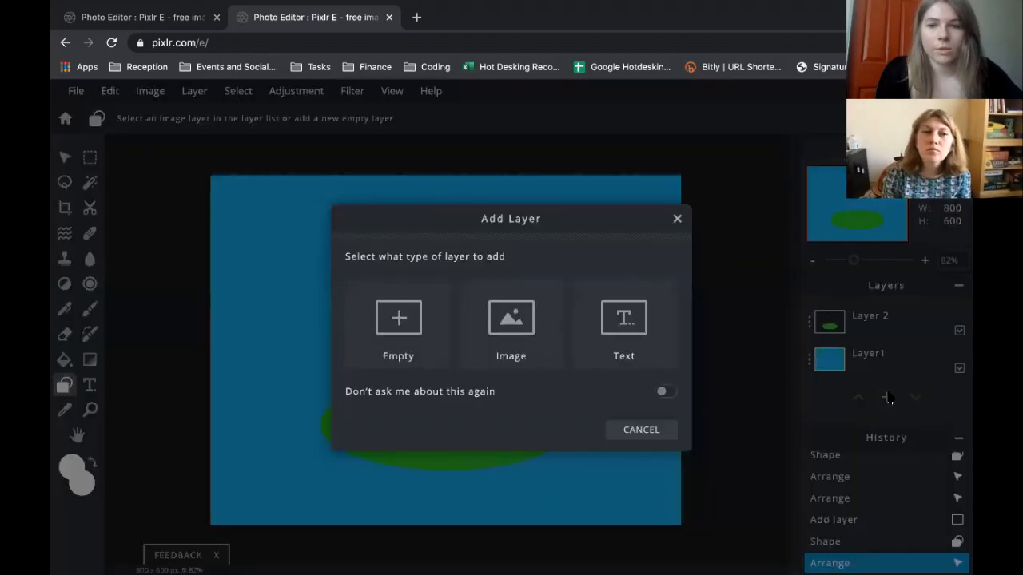
{"action": "left_click", "coordinate": [374, 323]}
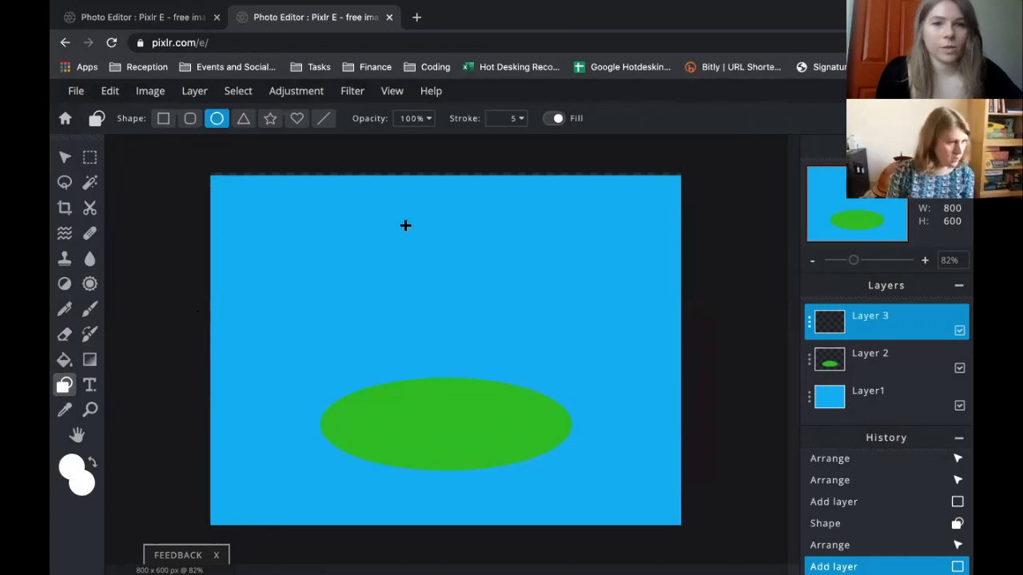
{"action": "left_click_drag", "start_coordinate": [396, 224], "coordinate": [512, 321]}
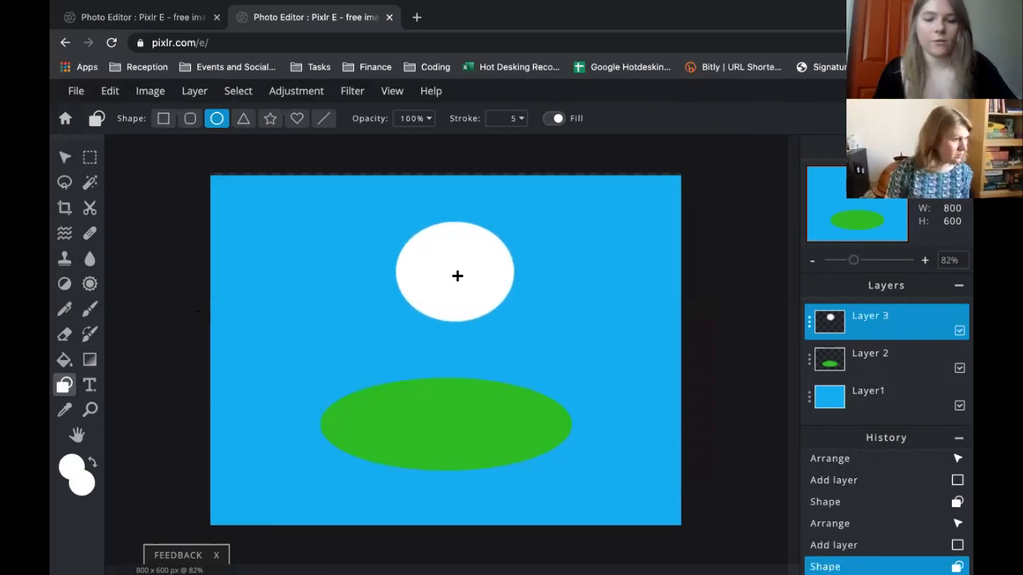
{"action": "key", "text": "v"}
{"action": "mouse_move", "coordinate": [456, 281]}
{"action": "left_mouse_down"}
{"action": "mouse_move", "coordinate": [434, 277]}
{"action": "mouse_move", "coordinate": [447, 279]}
{"action": "mouse_move", "coordinate": [446, 264]}
{"action": "left_mouse_up"}
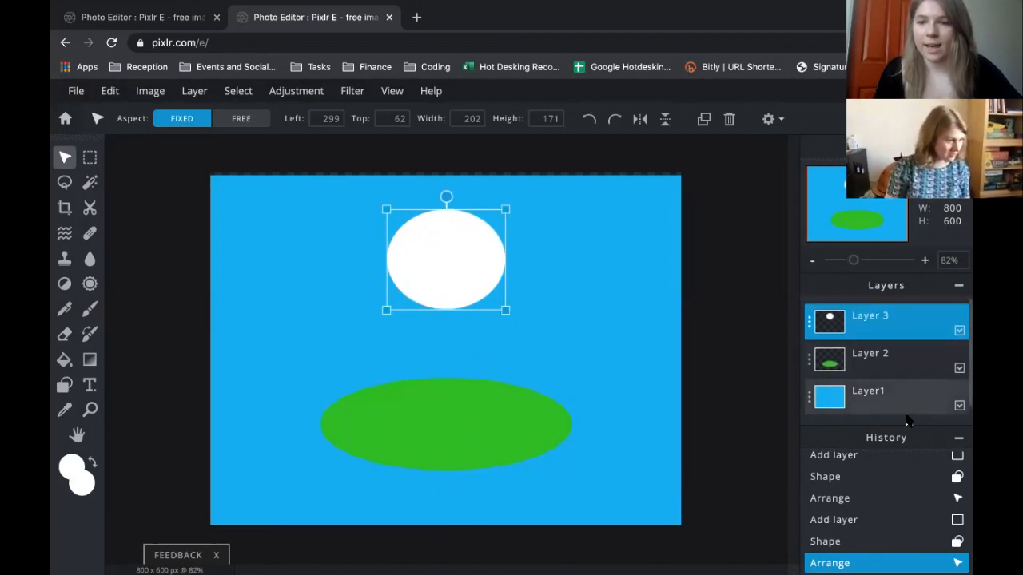
Add another empty layer above the large white ellipse
{"action": "left_click", "coordinate": [567, 339]}
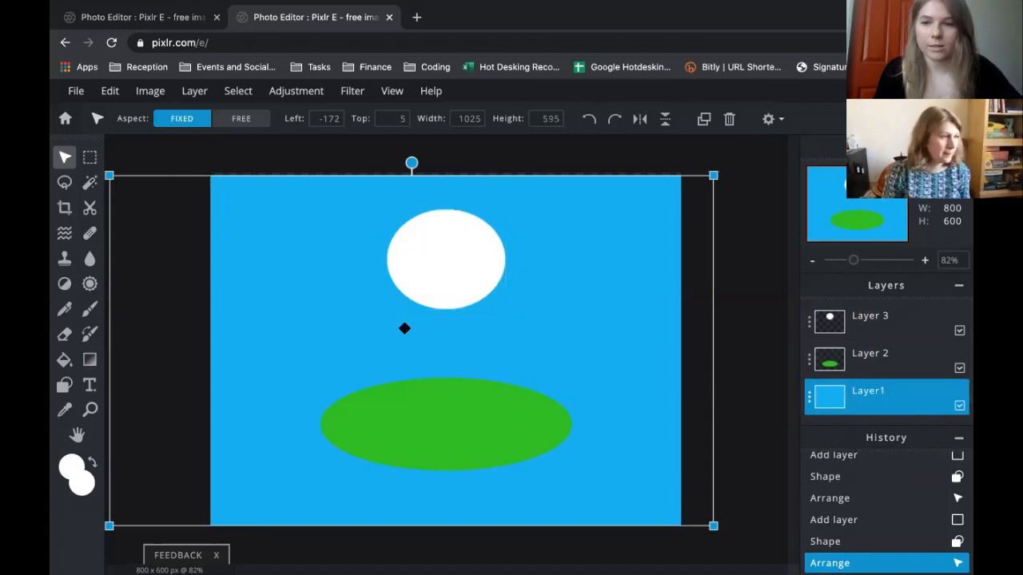
{"action": "mouse_move", "coordinate": [897, 348]}
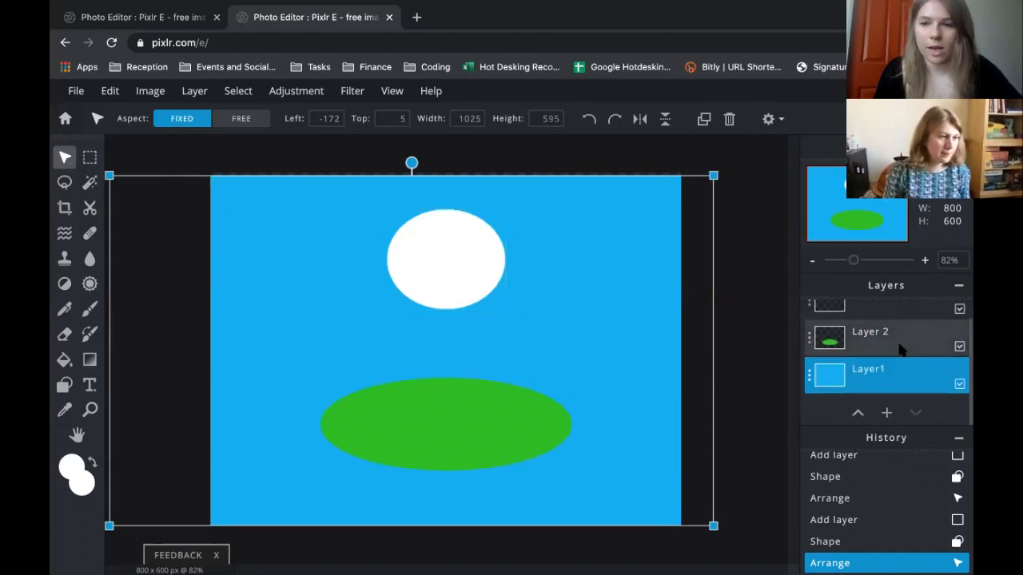
{"action": "left_click", "coordinate": [886, 413]}
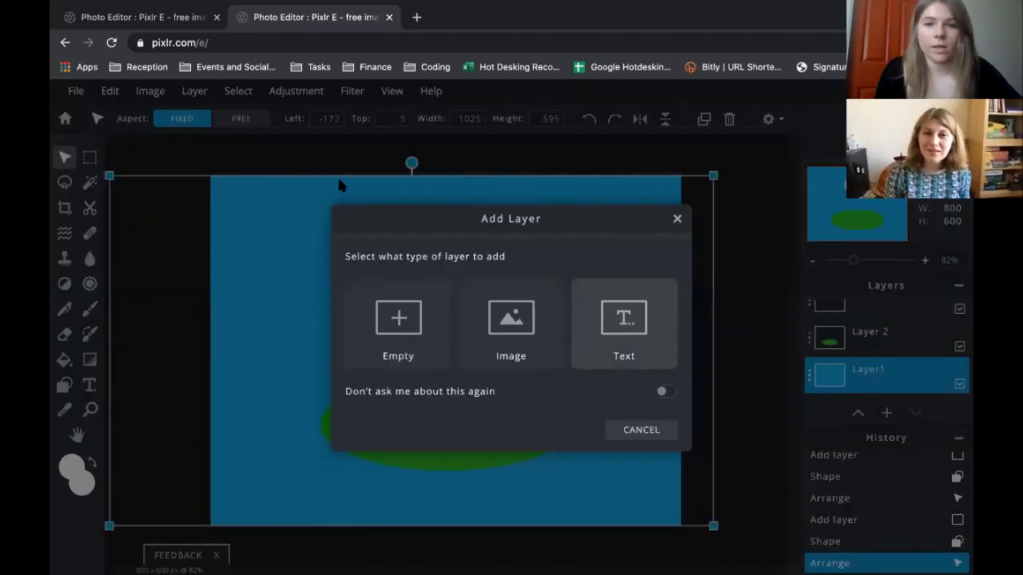
{"action": "left_click", "coordinate": [399, 318]}
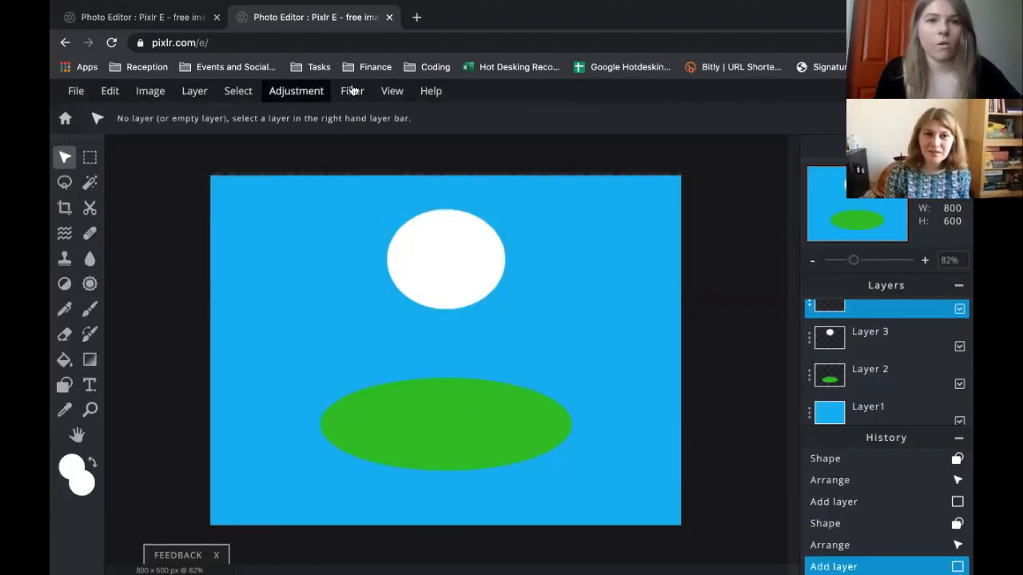
{"action": "left_click", "coordinate": [198, 92]}
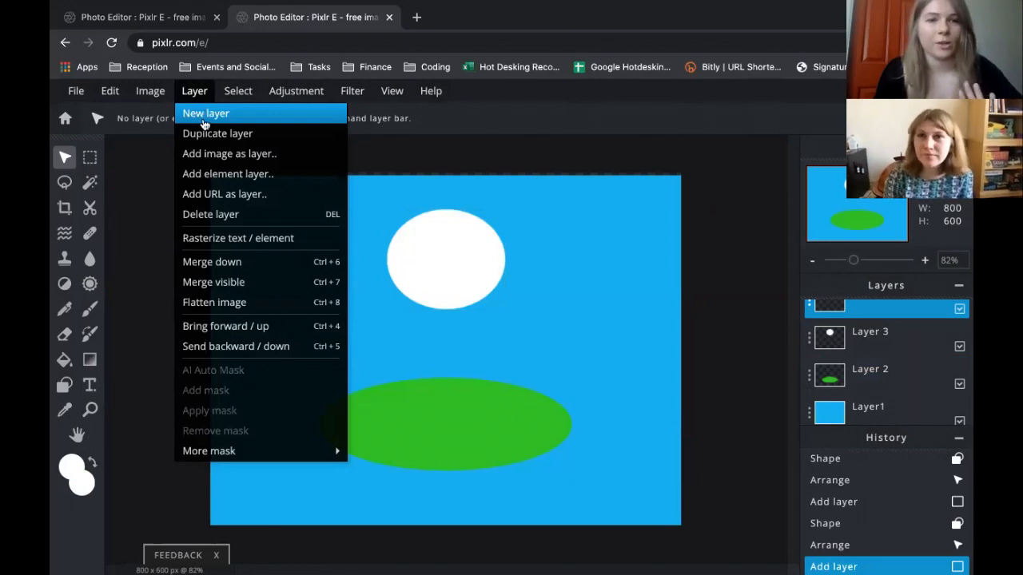
{"action": "left_click", "coordinate": [206, 94]}
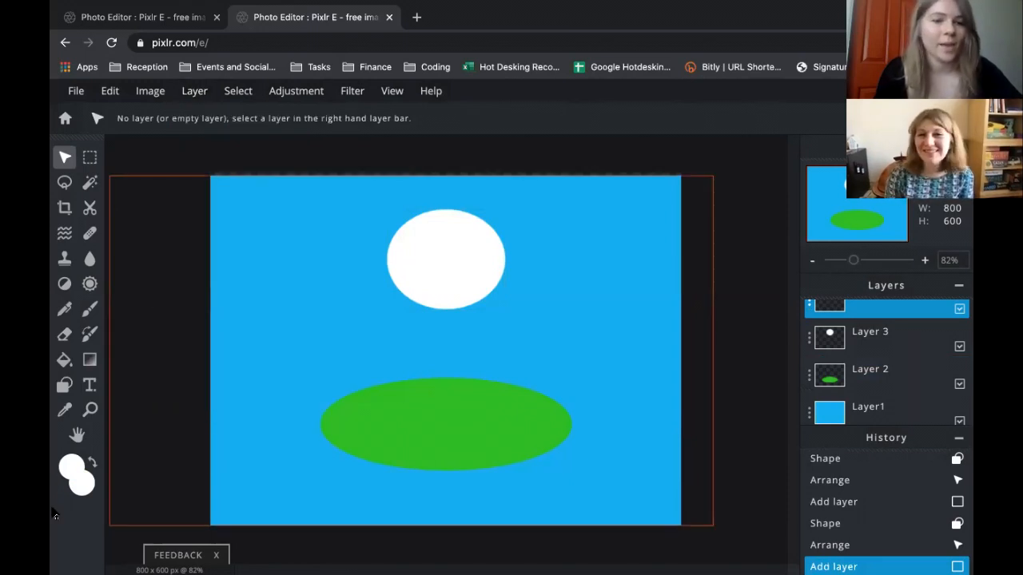
Draw a filled white circle about 77 x 81 px as the right ear and move it to about 445 px left, 55 px top
{"action": "left_click", "coordinate": [64, 385]}
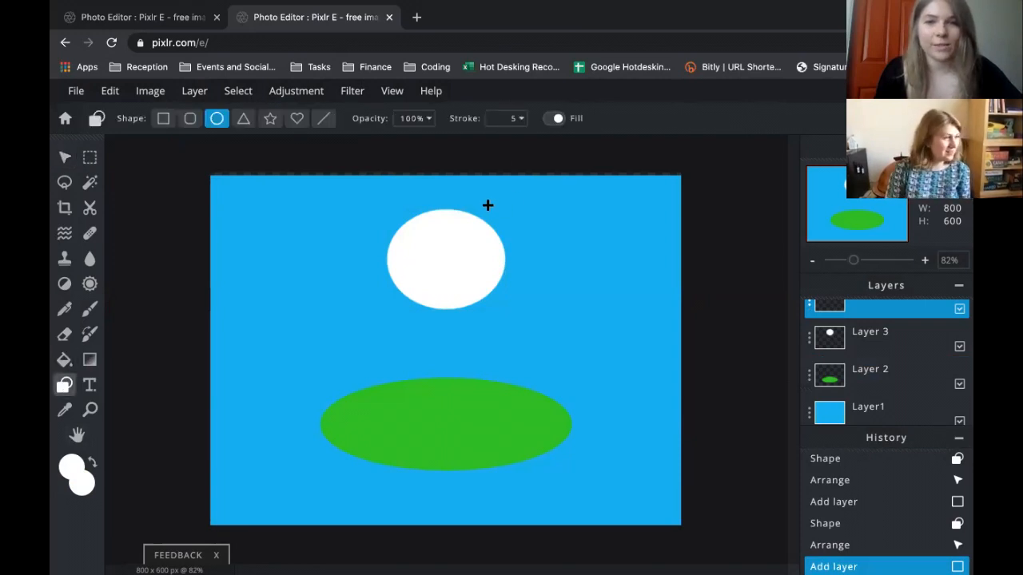
{"action": "left_click_drag", "start_coordinate": [484, 206], "coordinate": [524, 249]}
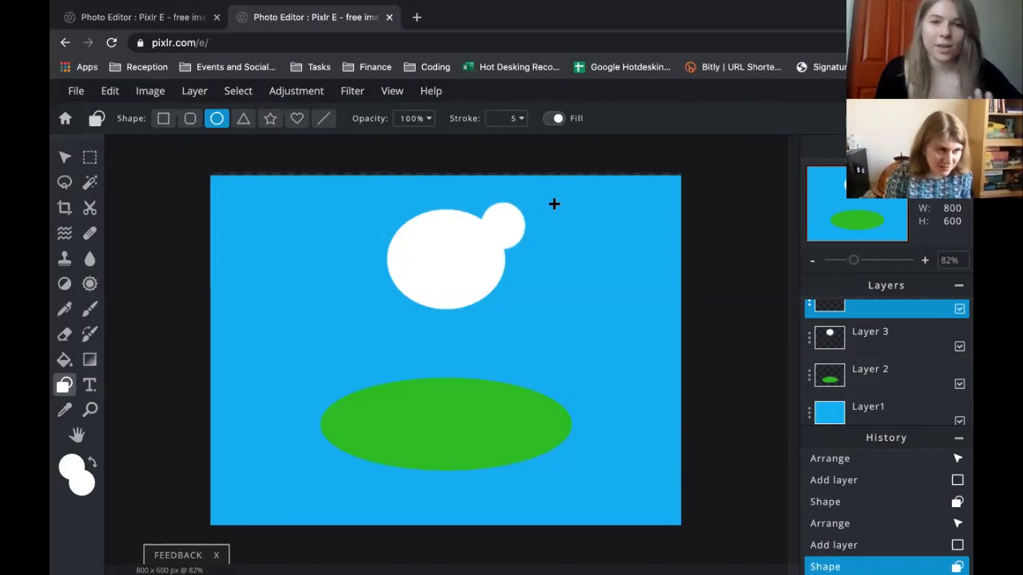
{"action": "key", "text": "v"}
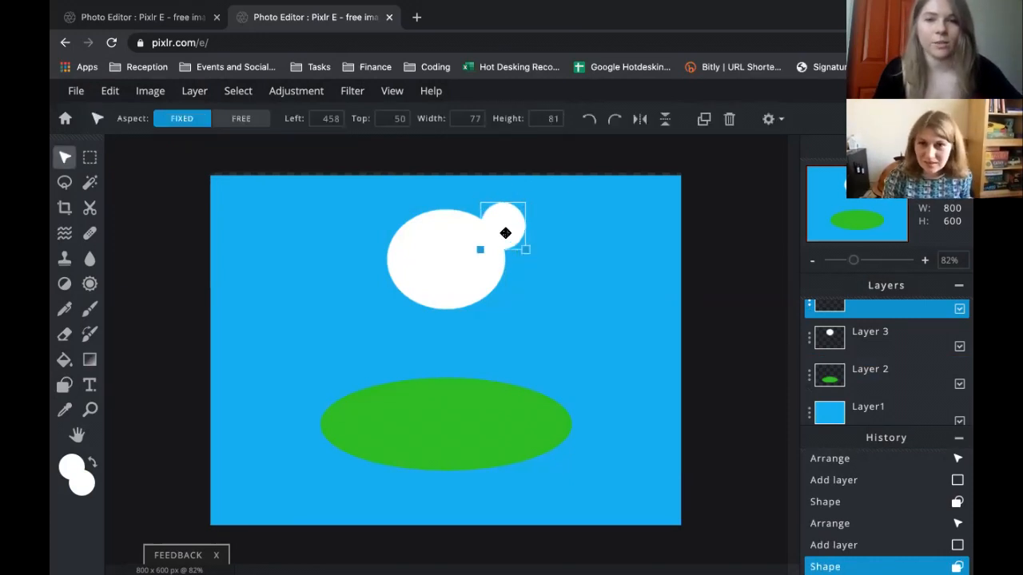
{"action": "left_click", "coordinate": [505, 235]}
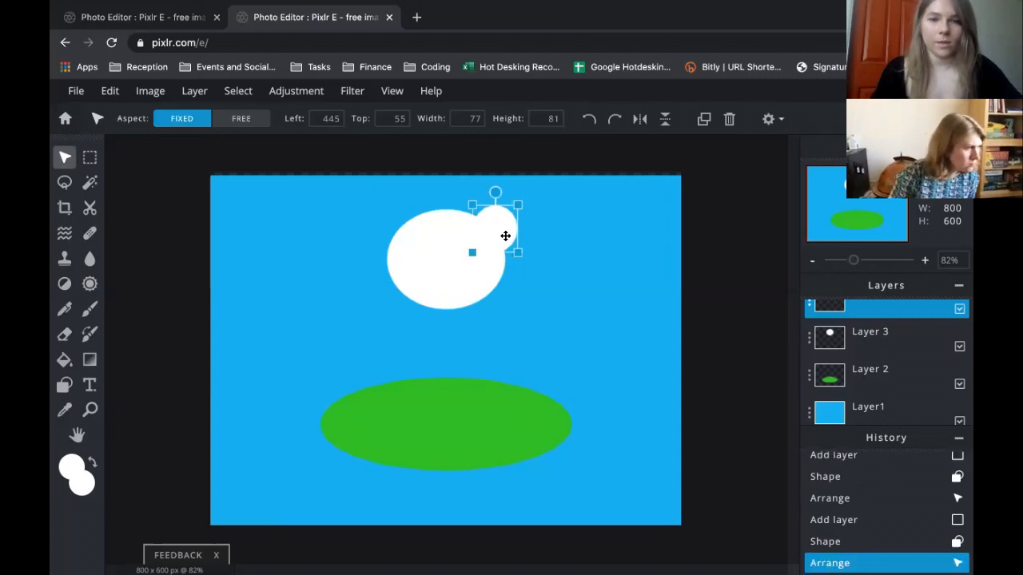
Duplicate the white ear and move the copy to the head's upper-left side, at about 266 px left and 54 px top
{"action": "left_click", "coordinate": [703, 121]}
{"action": "left_click_drag", "start_coordinate": [503, 228], "coordinate": [395, 230]}
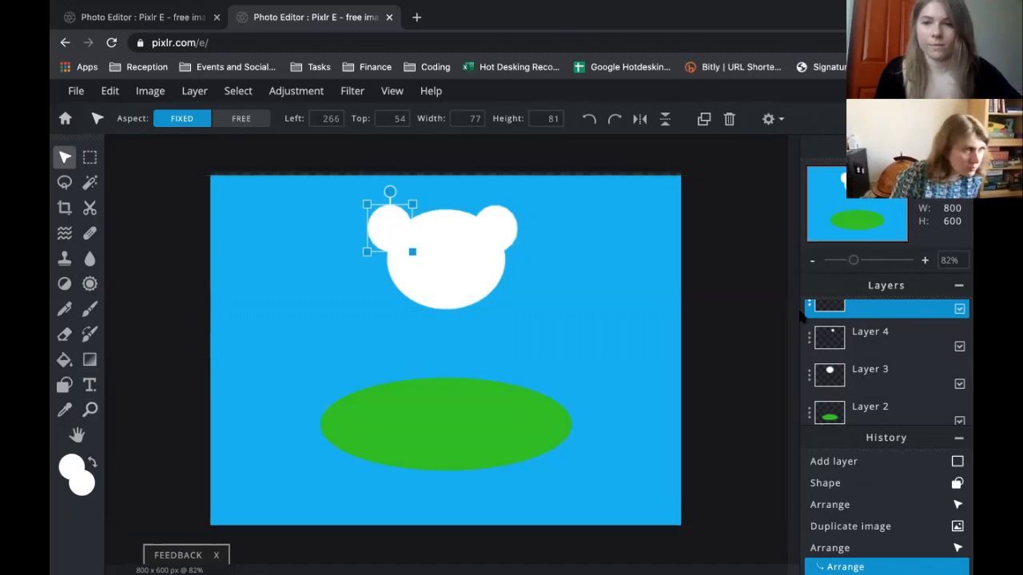
{"action": "scroll", "coordinate": [889, 358], "scroll_direction": "up", "scroll_amount": 1}
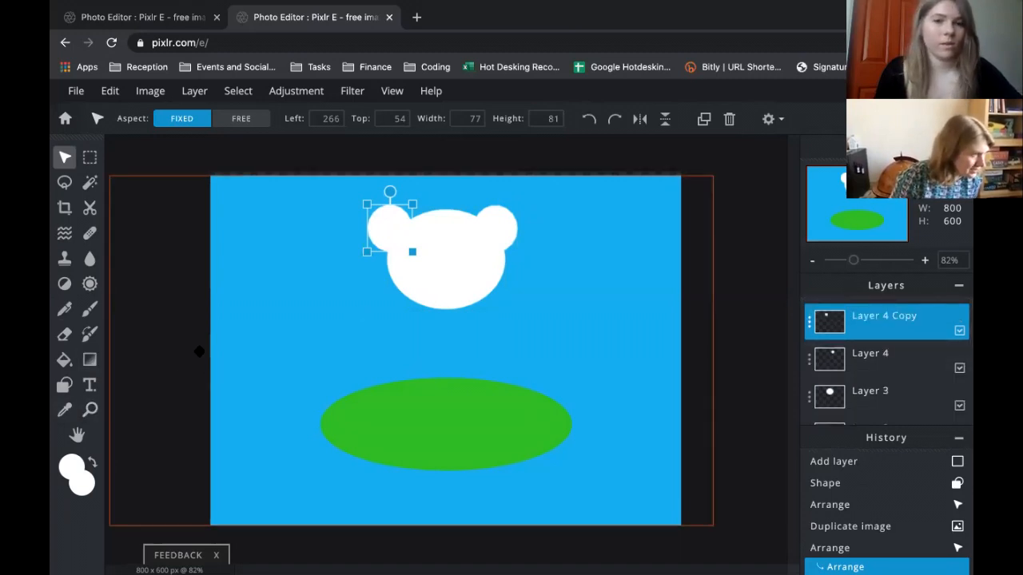
Select the right ear's layer and set both the foreground and background colours to black, #000000
{"action": "left_click", "coordinate": [505, 216]}
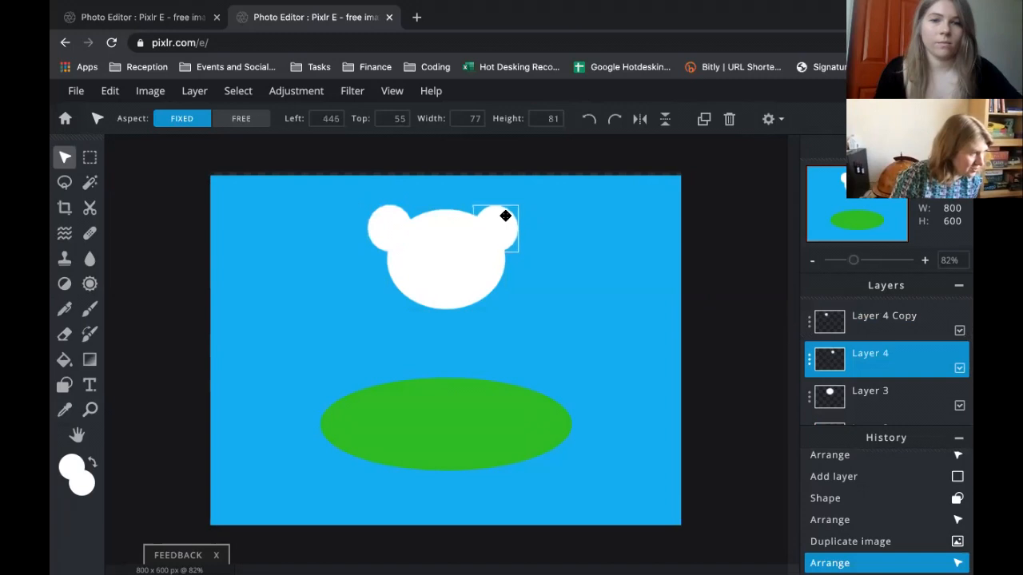
{"action": "left_click", "coordinate": [73, 468]}
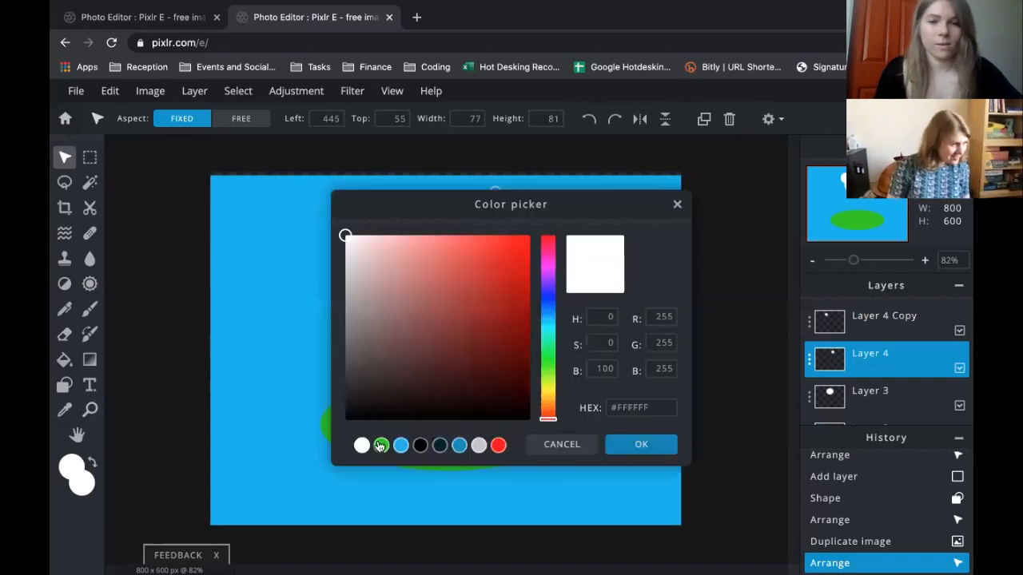
{"action": "left_click", "coordinate": [419, 445]}
{"action": "left_click", "coordinate": [609, 453]}
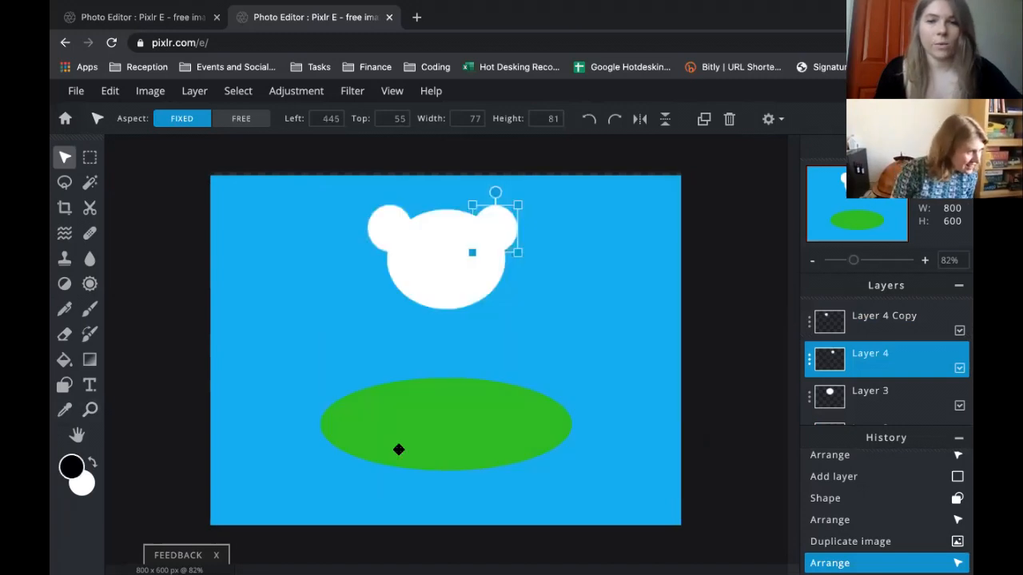
{"action": "left_click", "coordinate": [80, 484]}
{"action": "left_click", "coordinate": [633, 453]}
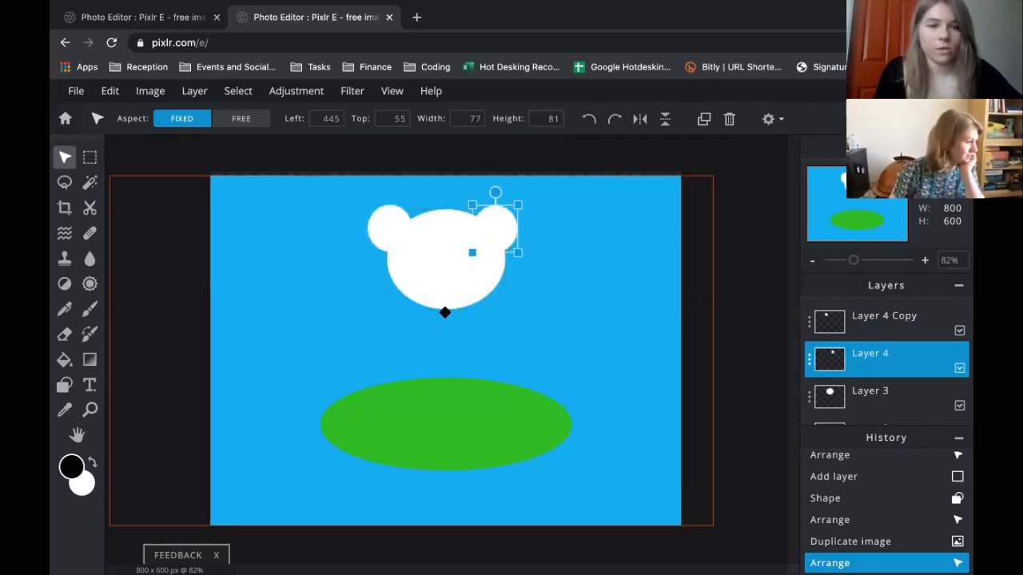
{"action": "left_click", "coordinate": [80, 483]}
{"action": "left_click", "coordinate": [383, 444]}
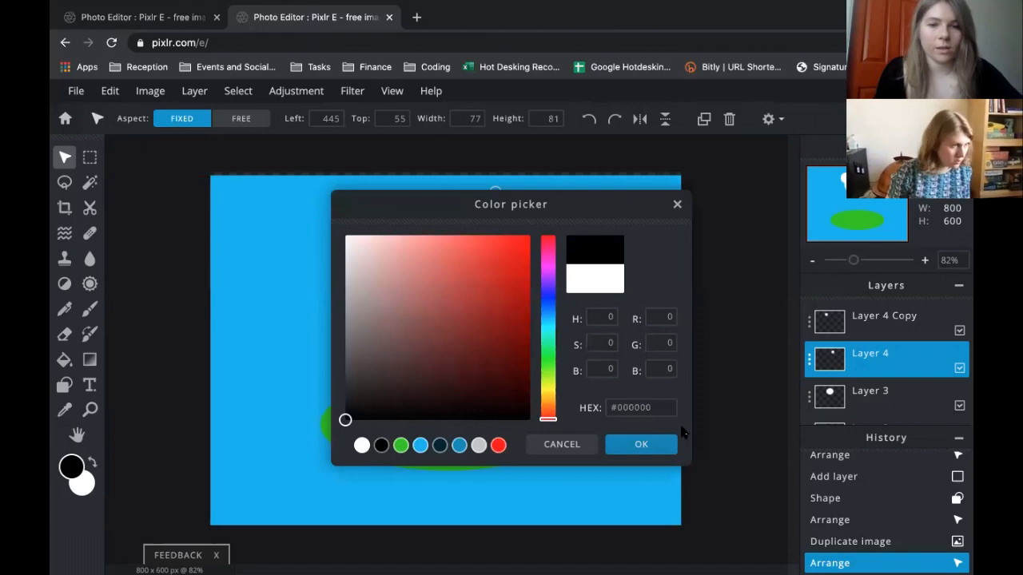
{"action": "left_click", "coordinate": [645, 441]}
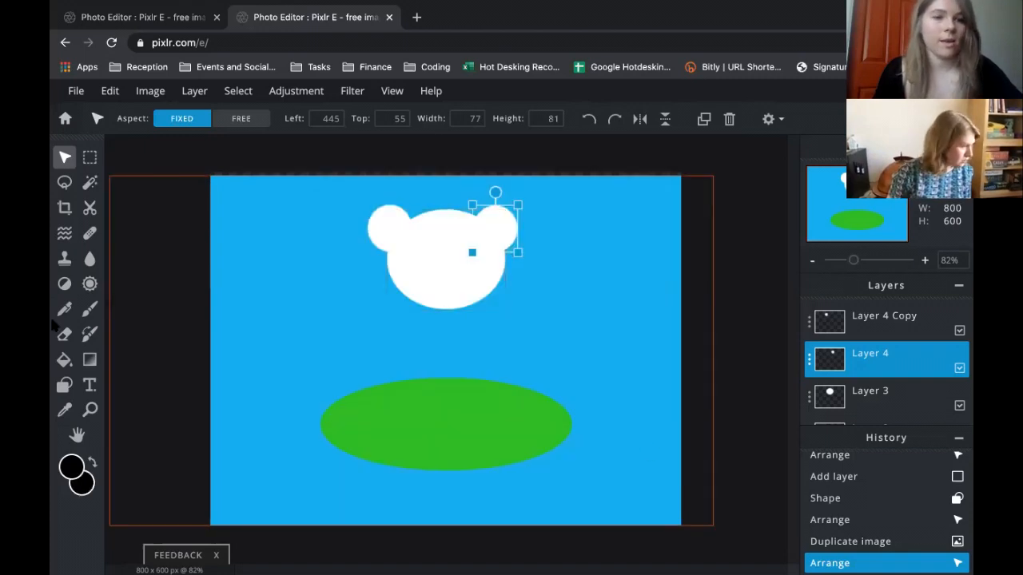
Draw a filled black circle over the white right ear on the ear's own layer
{"action": "left_click", "coordinate": [65, 385]}
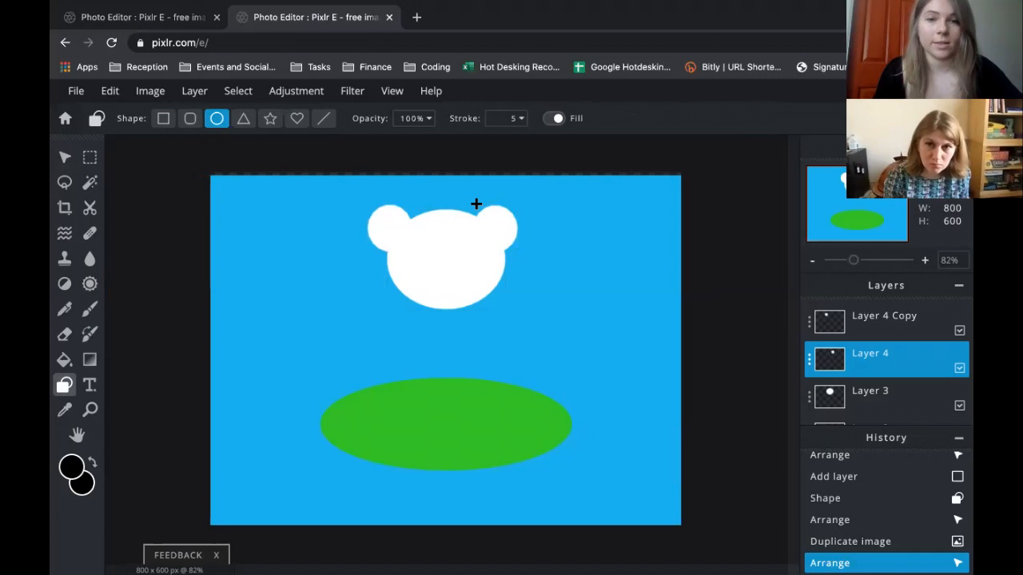
{"action": "left_click_drag", "start_coordinate": [477, 203], "coordinate": [524, 252]}
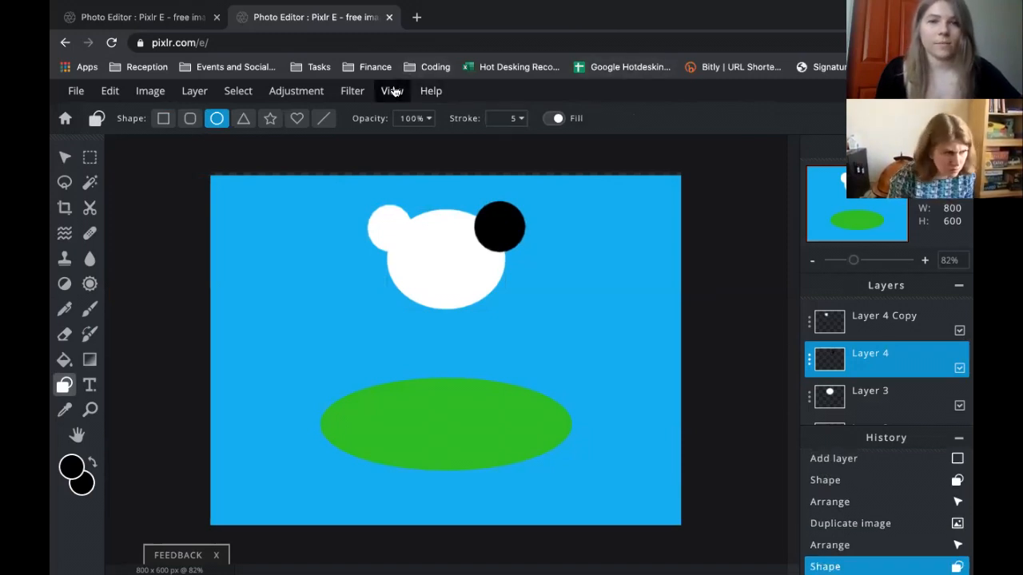
{"action": "left_click", "coordinate": [432, 91]}
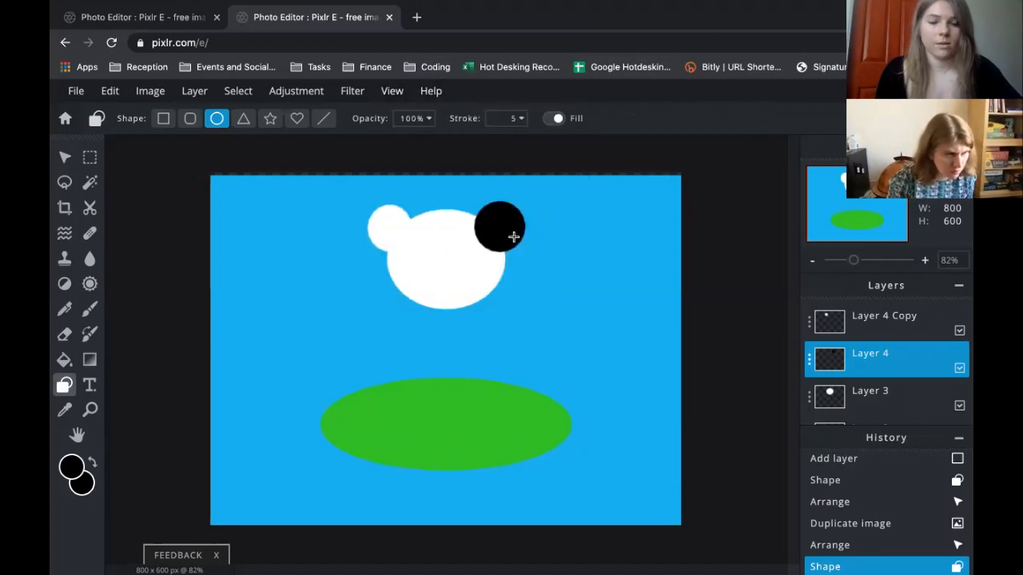
Duplicate the black ear and move the copy over the left ear, at about 252 px left and 45 px top
{"action": "key", "text": "v"}
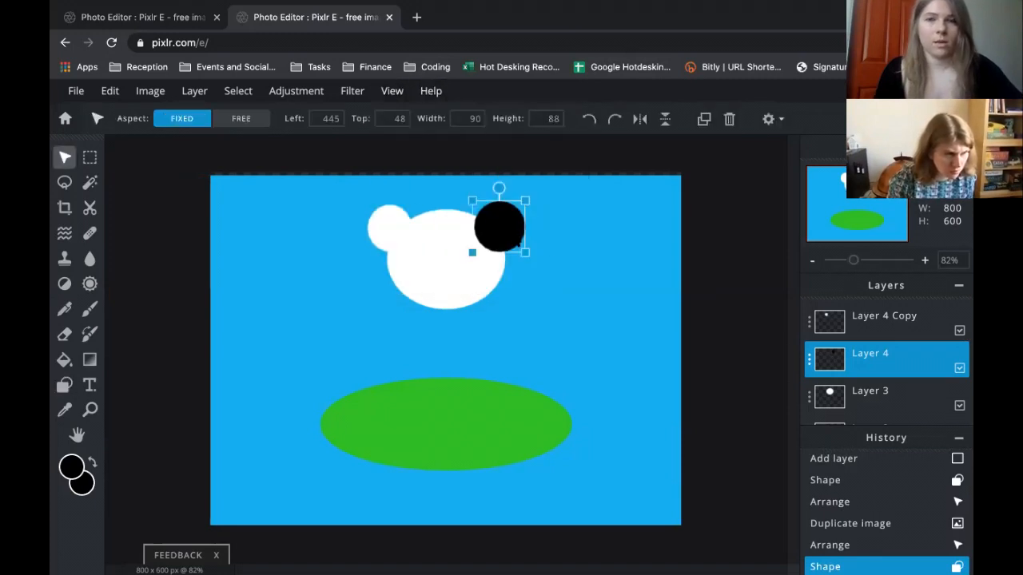
{"action": "left_click", "coordinate": [704, 120]}
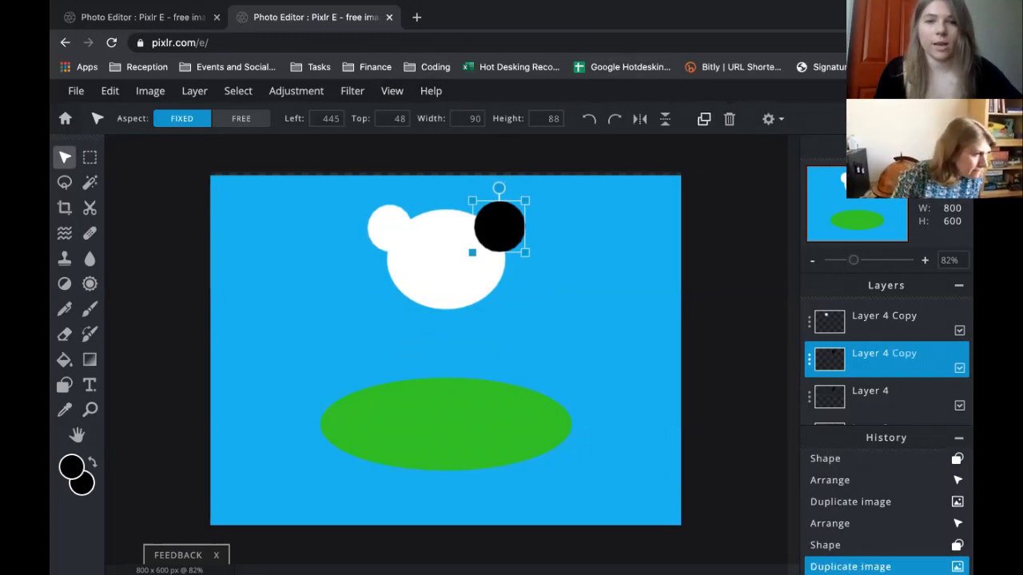
{"action": "left_click_drag", "start_coordinate": [368, 212], "coordinate": [396, 222]}
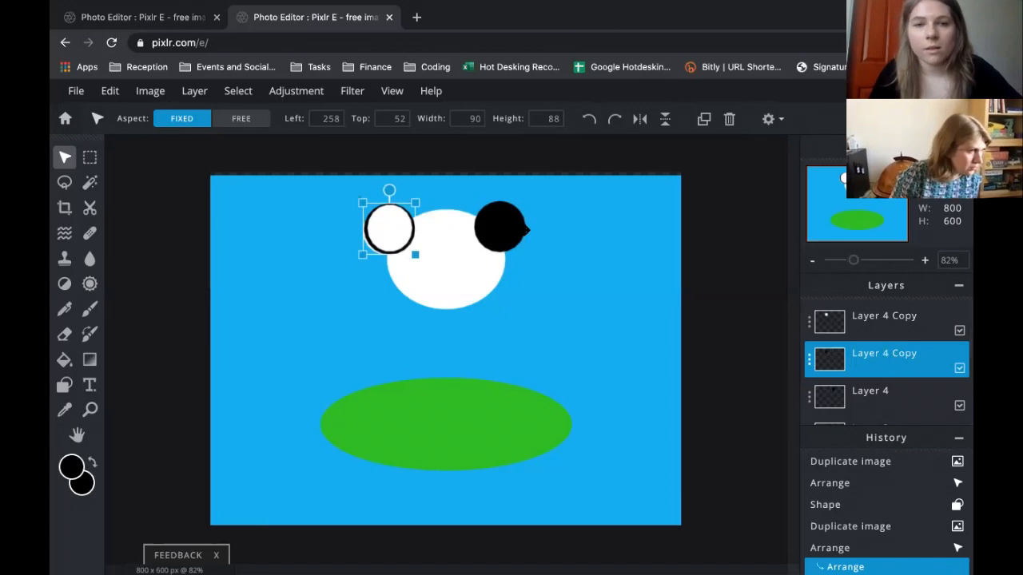
{"action": "left_click", "coordinate": [360, 221]}
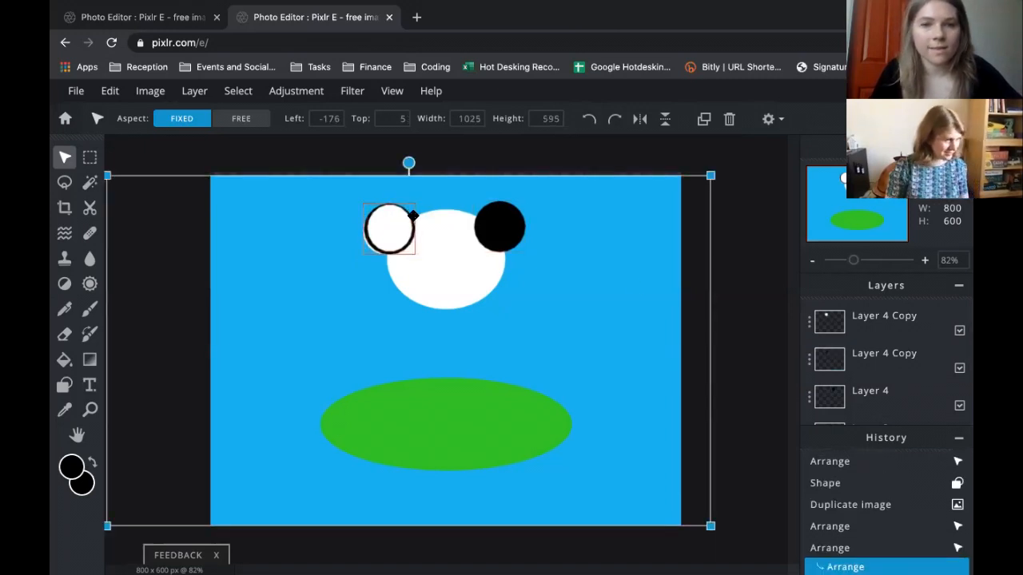
{"action": "left_click_drag", "start_coordinate": [412, 214], "coordinate": [409, 210]}
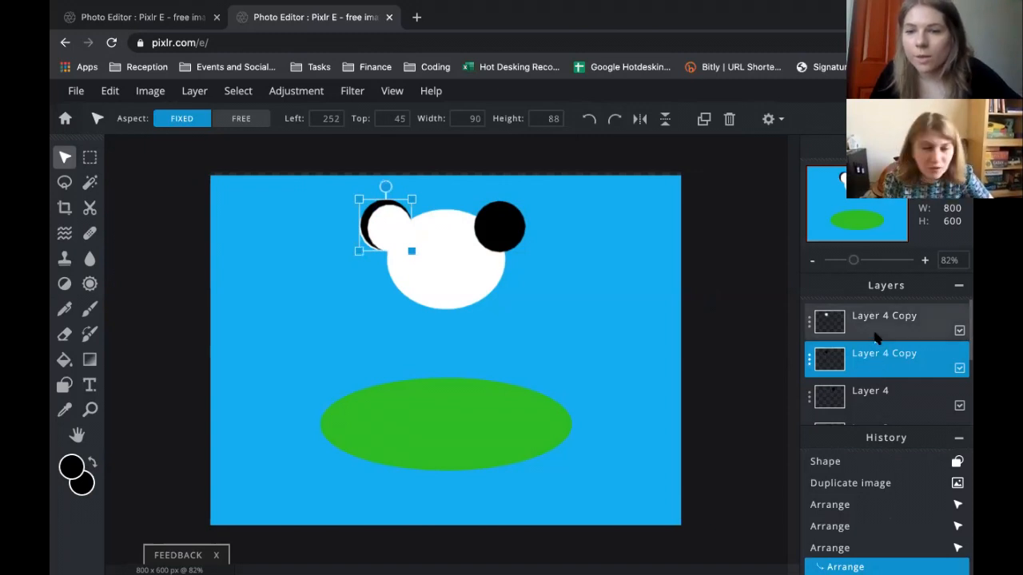
Move the black right ear's layer, Layer 4, below the head's layer, Layer 3
{"action": "scroll", "coordinate": [874, 336], "scroll_direction": "down", "scroll_amount": 1}
{"action": "left_click", "coordinate": [879, 364]}
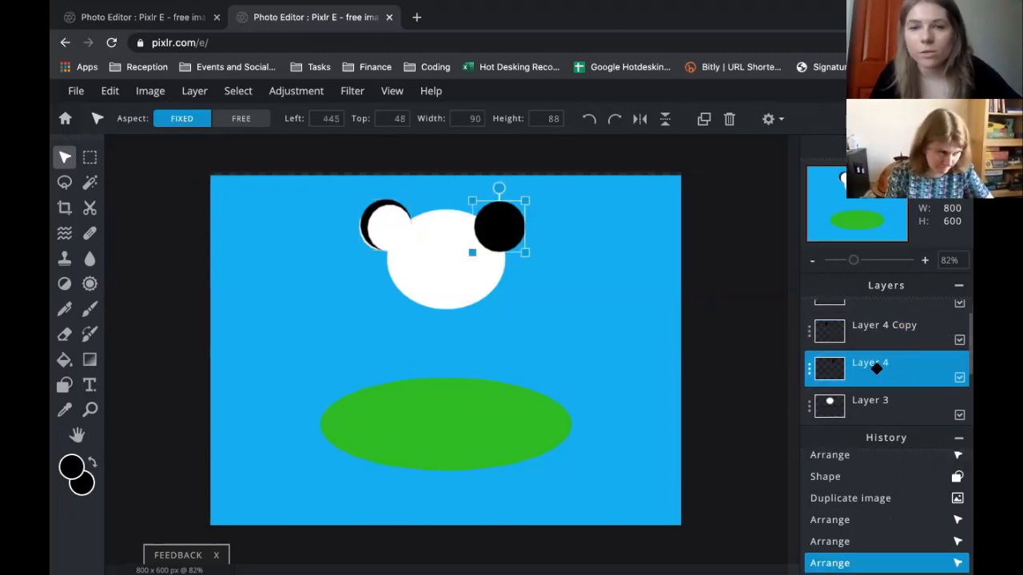
{"action": "scroll", "coordinate": [876, 360], "scroll_direction": "down", "scroll_amount": 1}
{"action": "left_click_drag", "start_coordinate": [874, 350], "coordinate": [874, 383]}
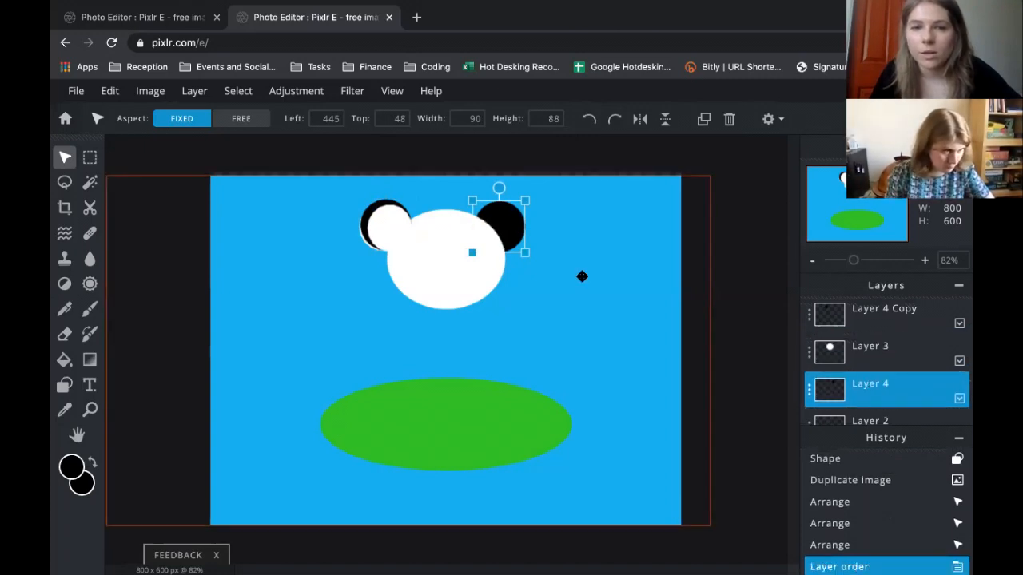
{"action": "scroll", "coordinate": [883, 380], "scroll_direction": "down", "scroll_amount": 1}
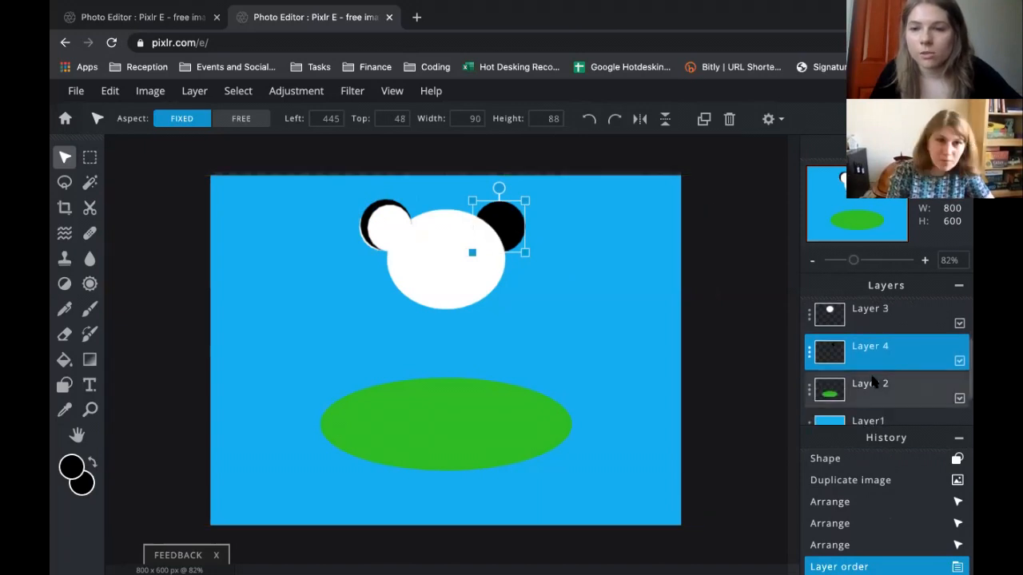
Duplicate the white left ear and move the copy over the black right ear, at about 451 px left and 55 px top
{"action": "scroll", "coordinate": [880, 392], "scroll_direction": "up", "scroll_amount": 1}
{"action": "left_click", "coordinate": [852, 331]}
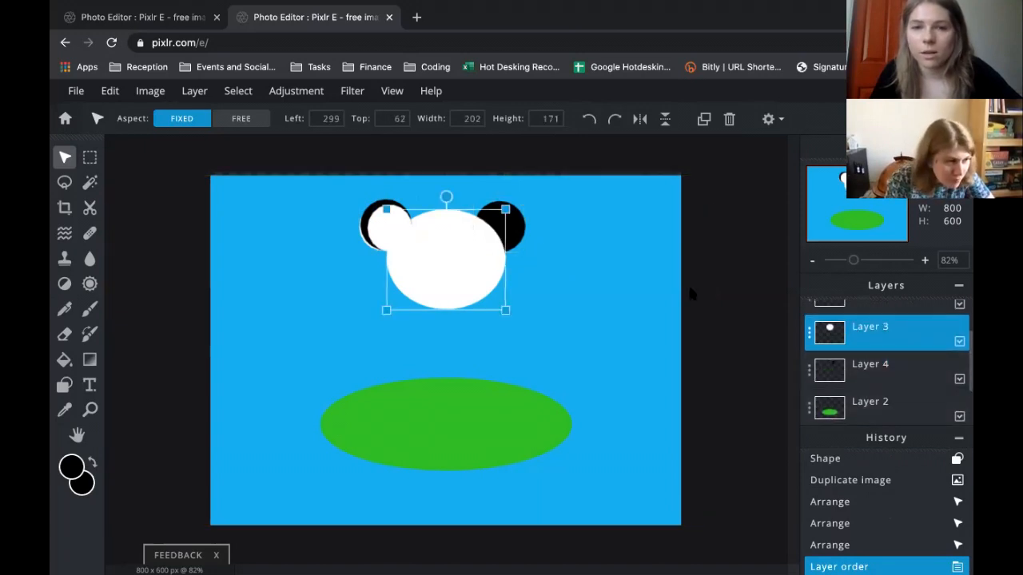
{"action": "scroll", "coordinate": [879, 335], "scroll_direction": "up", "scroll_amount": 1}
{"action": "left_click", "coordinate": [872, 334]}
{"action": "scroll", "coordinate": [869, 342], "scroll_direction": "up", "scroll_amount": 1}
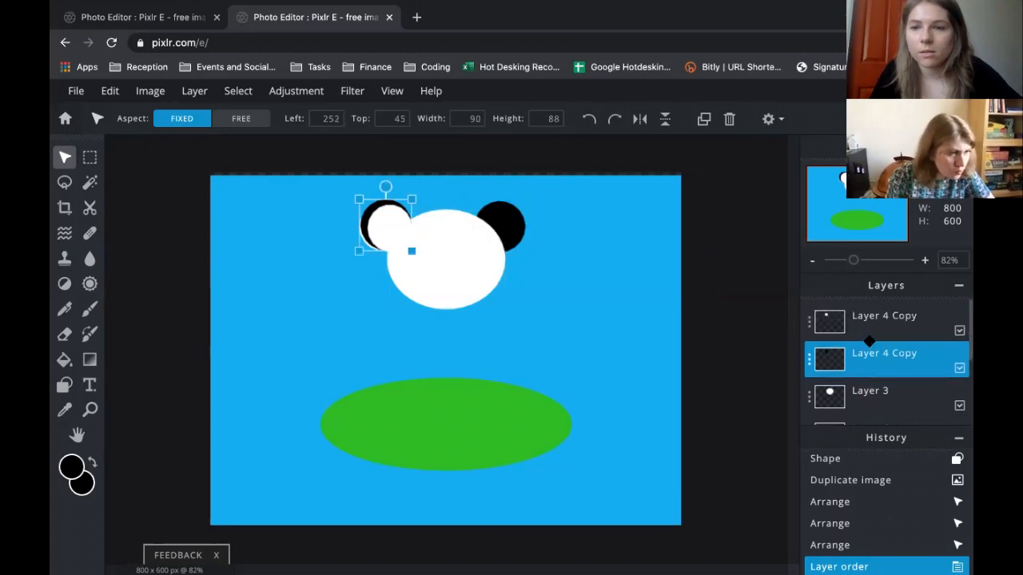
{"action": "left_click", "coordinate": [864, 324]}
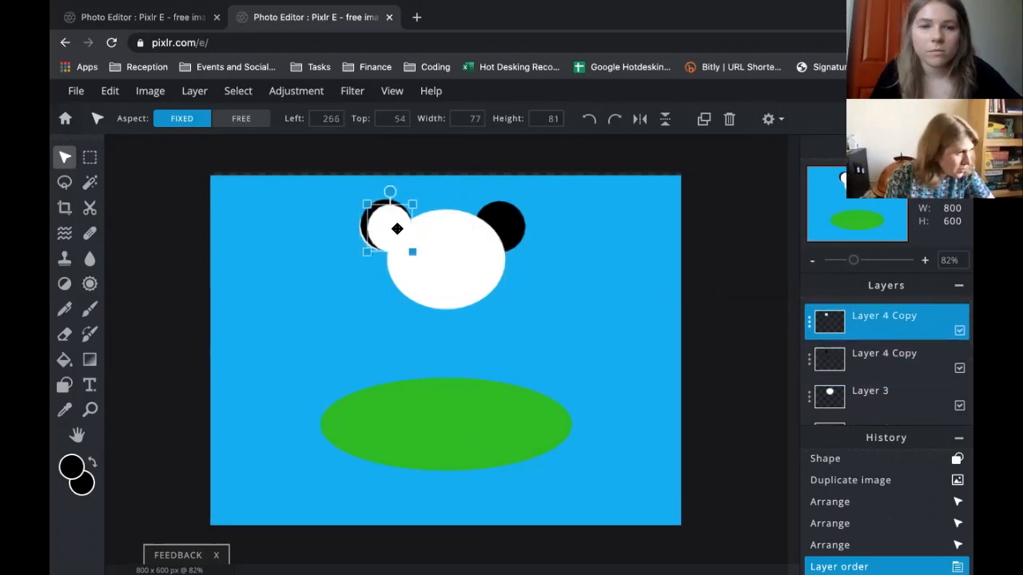
{"action": "left_click", "coordinate": [704, 120]}
{"action": "left_click_drag", "start_coordinate": [407, 223], "coordinate": [507, 222]}
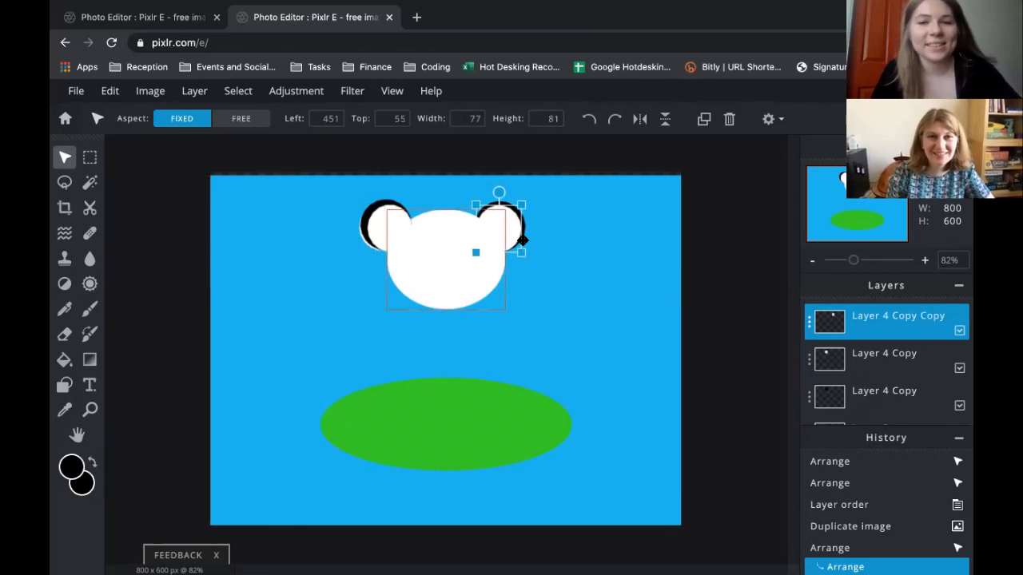
{"action": "left_click", "coordinate": [545, 219]}
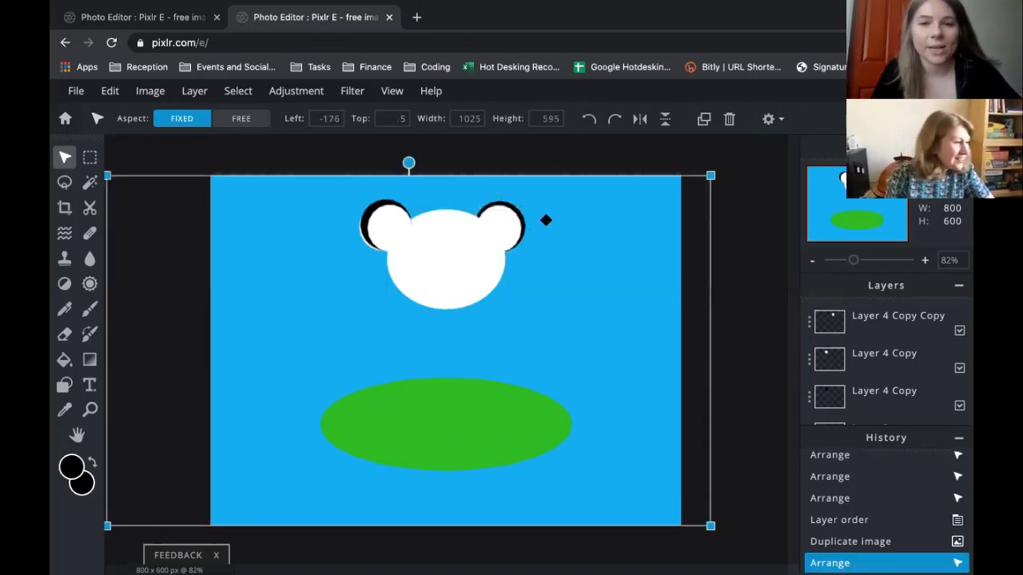
Add a new layer and draw a filled black circle about 90 by 86 px on the right side of the face
{"action": "left_click", "coordinate": [66, 385]}
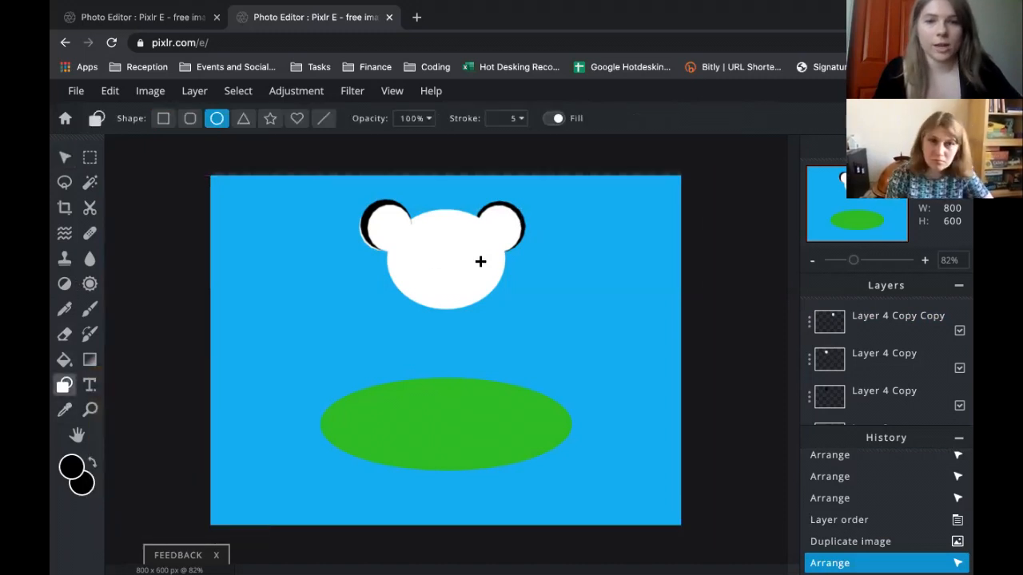
{"action": "left_click", "coordinate": [454, 251]}
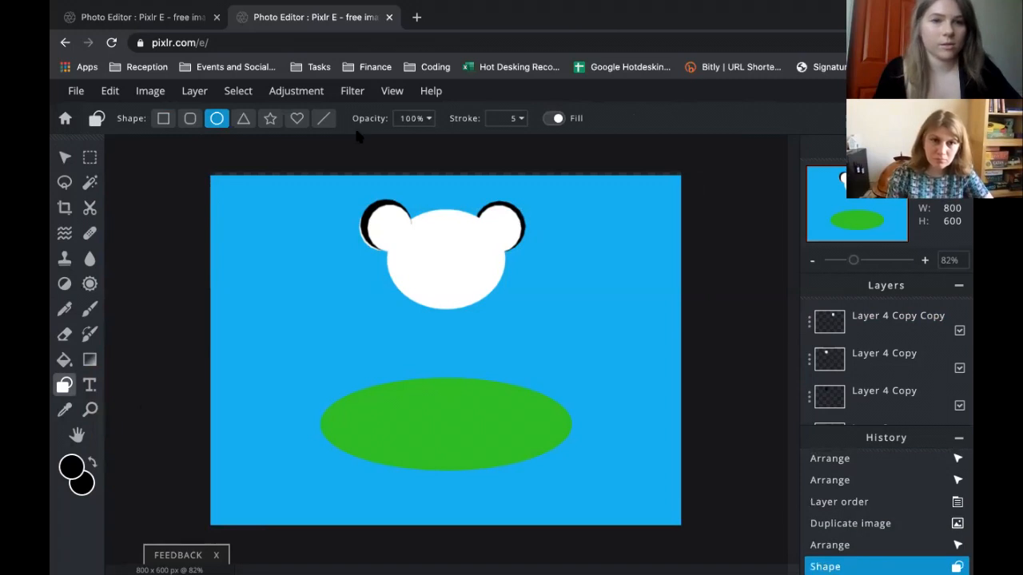
{"action": "scroll", "coordinate": [917, 415], "scroll_direction": "down", "scroll_amount": 1}
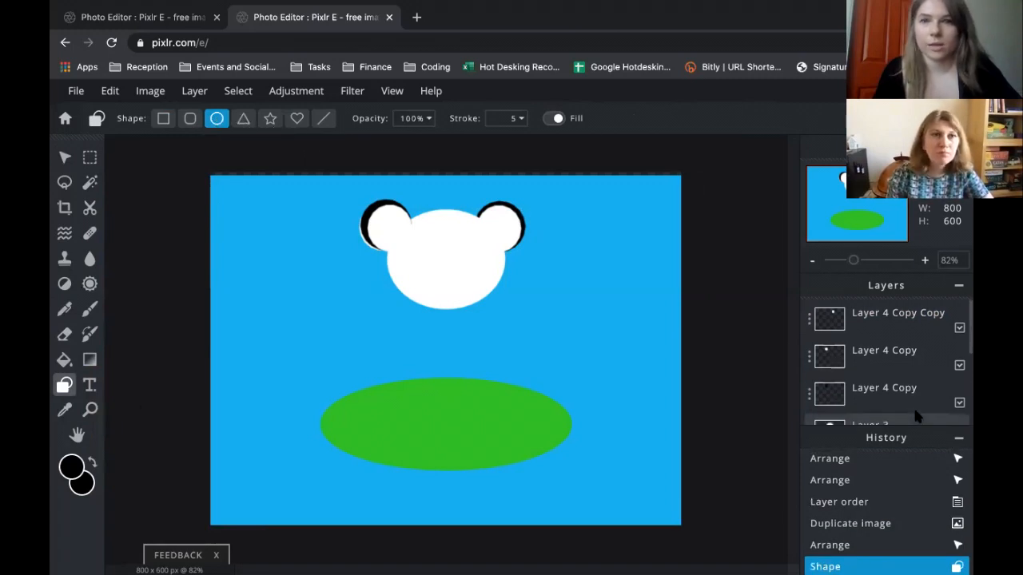
{"action": "left_click", "coordinate": [198, 91]}
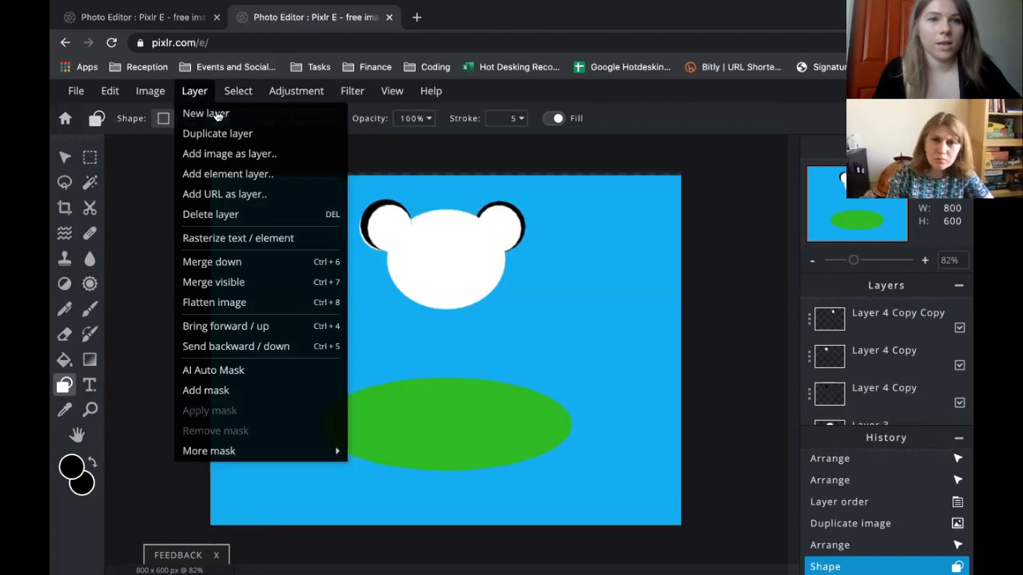
{"action": "left_click", "coordinate": [216, 114]}
{"action": "left_click_drag", "start_coordinate": [462, 227], "coordinate": [491, 276]}
{"action": "key", "text": "v"}
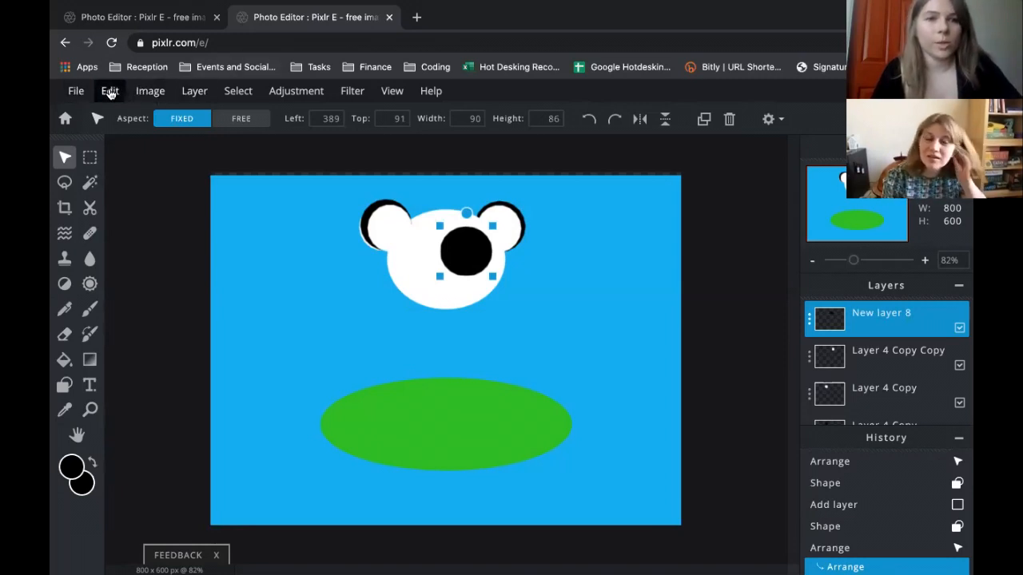
Free distort the black circle into an eye patch by pulling its lower-left corner inward to about 427 × 152 px
{"action": "left_click", "coordinate": [110, 93]}
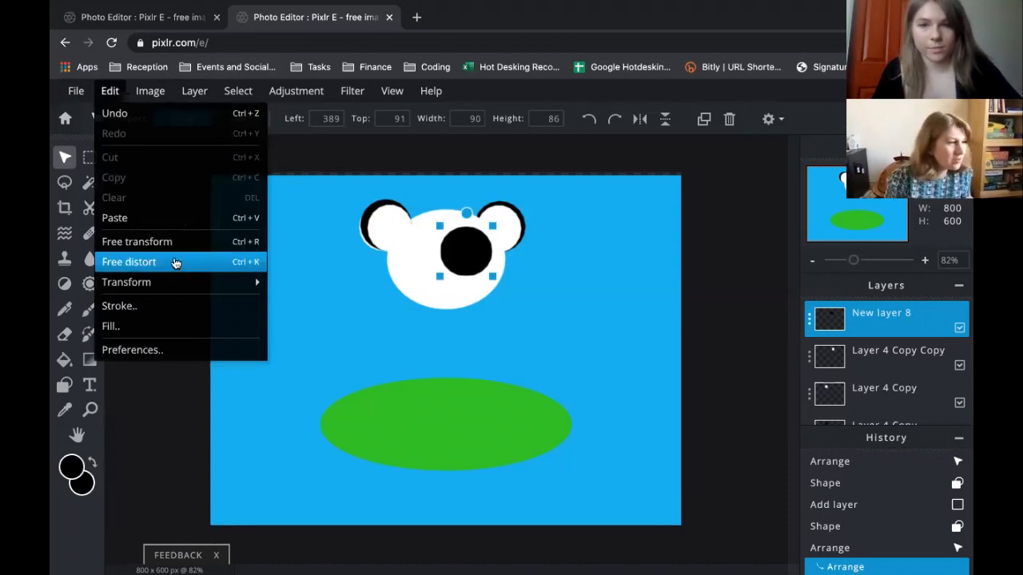
{"action": "left_click", "coordinate": [175, 262]}
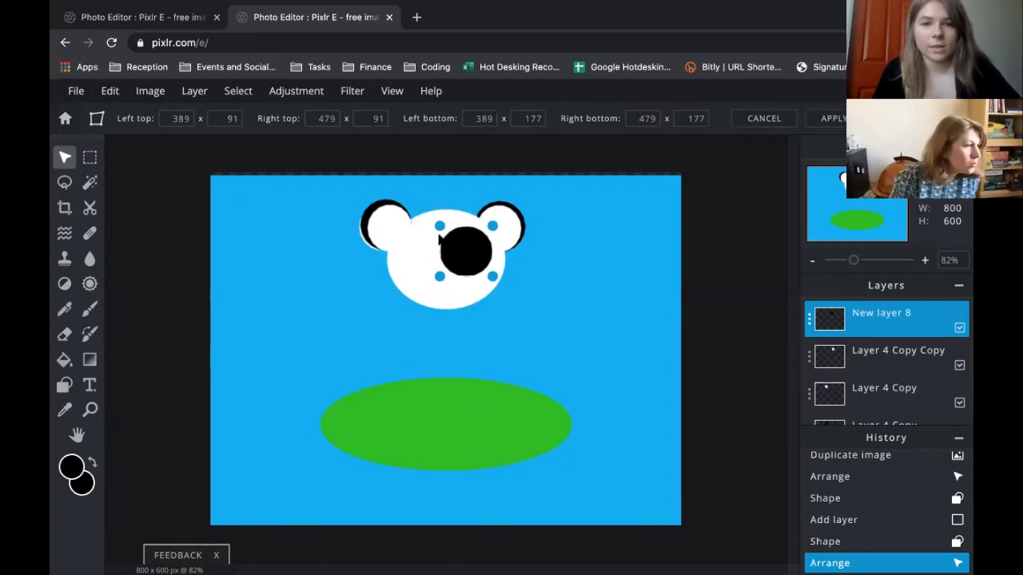
{"action": "left_click_drag", "start_coordinate": [440, 278], "coordinate": [461, 265]}
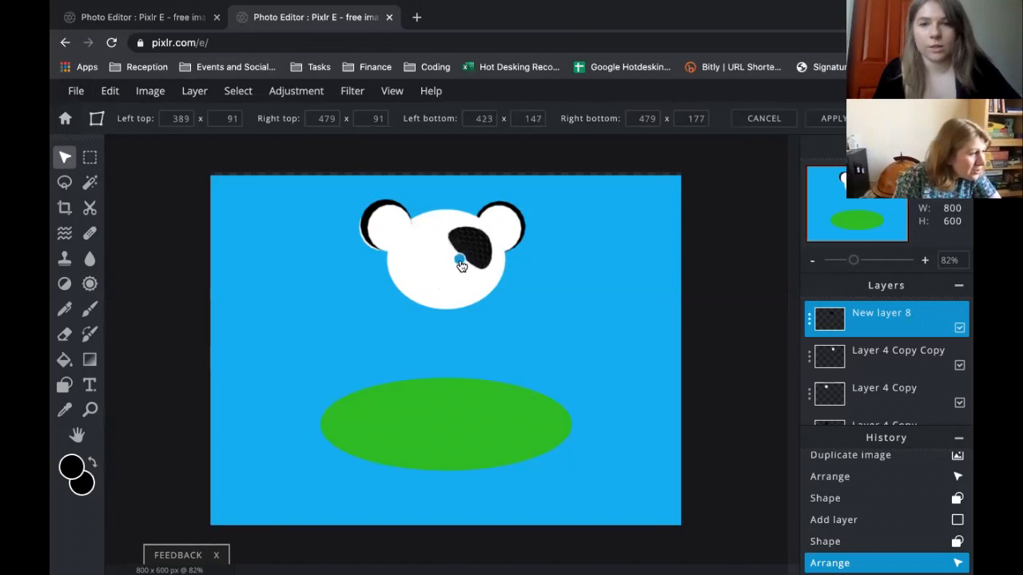
{"action": "left_click_drag", "start_coordinate": [461, 265], "coordinate": [463, 268]}
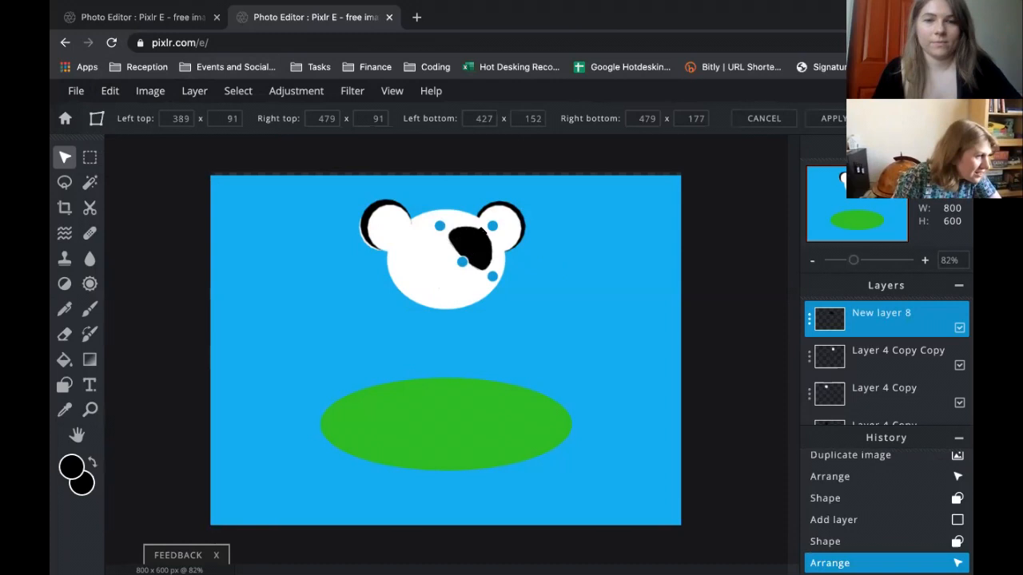
{"action": "left_click", "coordinate": [482, 237]}
{"action": "left_click", "coordinate": [481, 248]}
Nudge the black eye patch on the face to about 383 px left and 97 px top
{"action": "key", "text": "Right"}
{"action": "key", "text": "Right"}
{"action": "key", "text": "Right"}
{"action": "key", "text": "Right"}
{"action": "key", "text": "Right"}
{"action": "key", "text": "Right"}
{"action": "key", "text": "Right"}
{"action": "key", "text": "Right"}
{"action": "key", "text": "Right"}
{"action": "key", "text": "Right"}
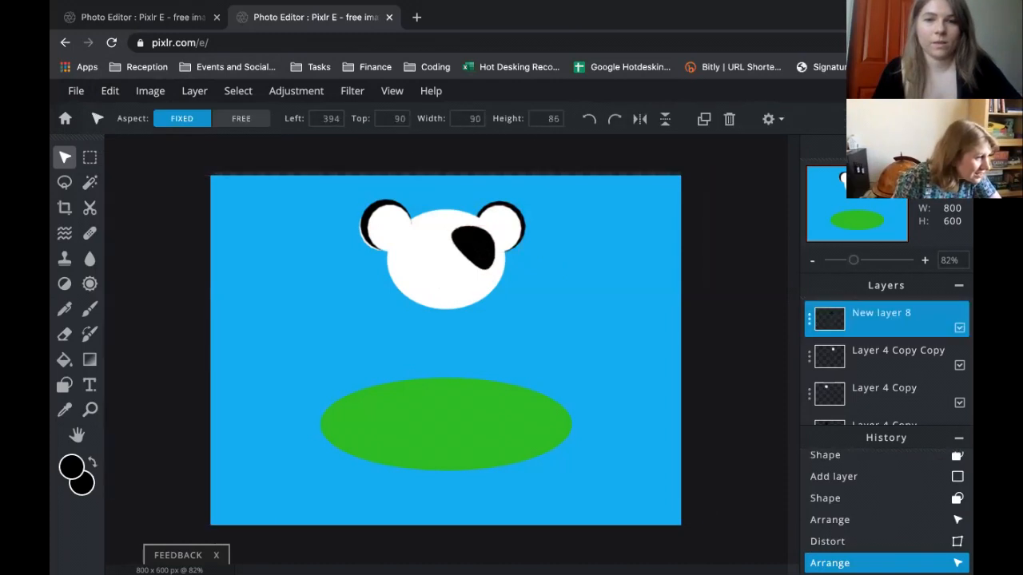
{"action": "key", "text": "Down"}
{"action": "key", "text": "Down"}
{"action": "key", "text": "Down"}
{"action": "key", "text": "Down"}
{"action": "key", "text": "Down"}
{"action": "key", "text": "Down"}
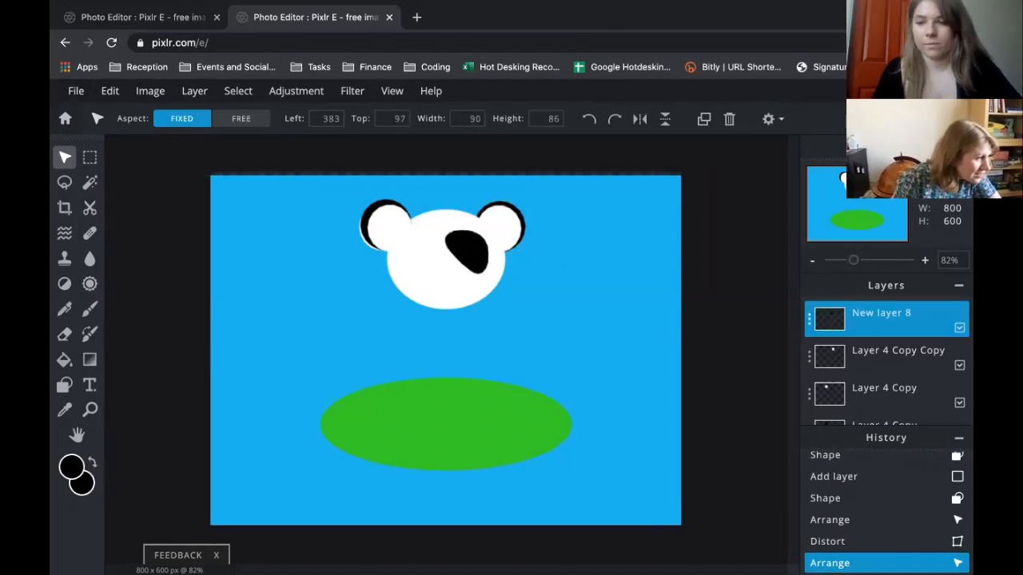
Duplicate the eye patch, flip the copy horizontally and move it to the face's left side, at about 324 px left and 96 px top
{"action": "left_click", "coordinate": [708, 126]}
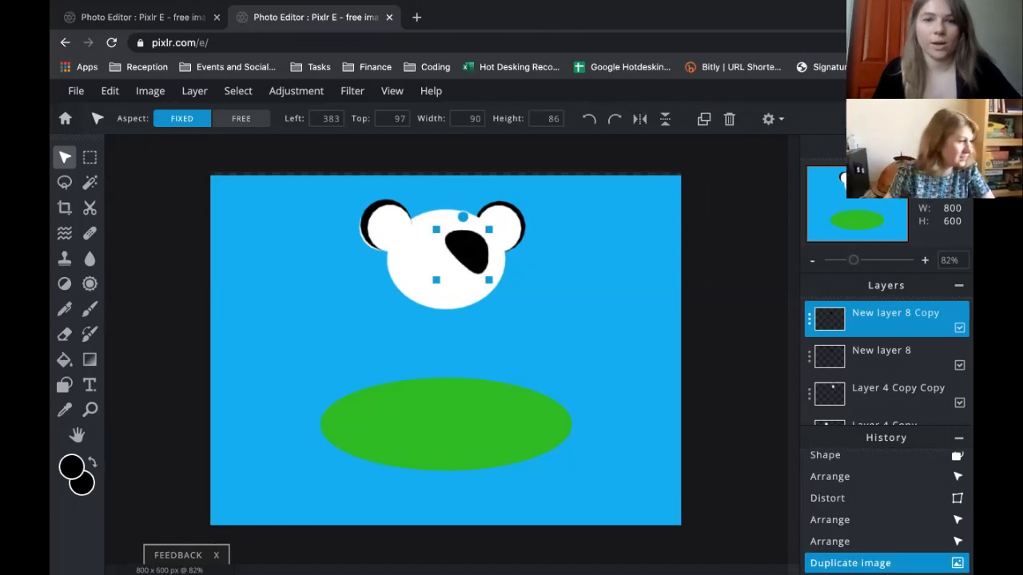
{"action": "left_click", "coordinate": [639, 120]}
{"action": "left_click_drag", "start_coordinate": [462, 254], "coordinate": [427, 254]}
{"action": "key", "text": "ctrl+z"}
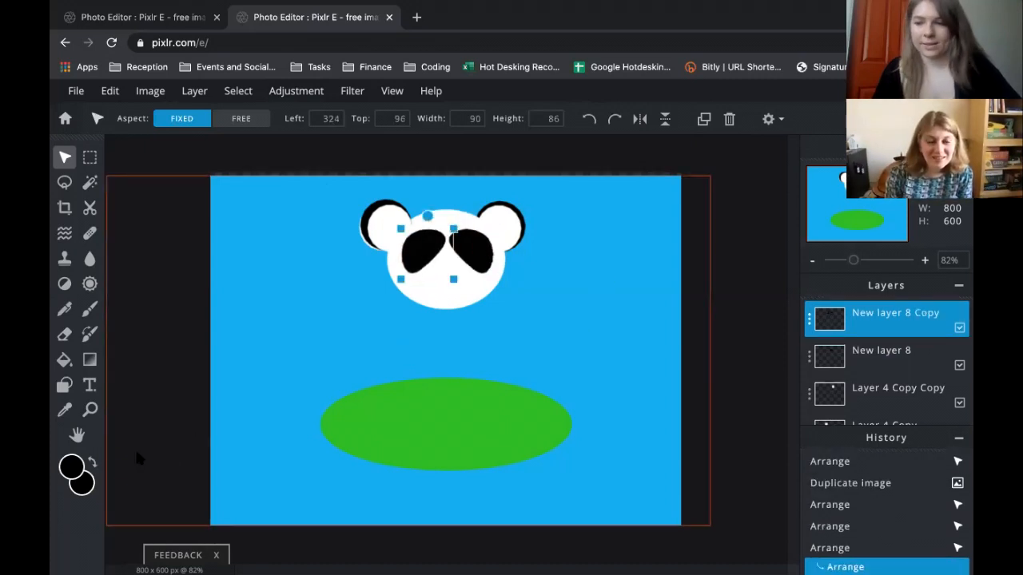
Set the foreground colour to white, #FFFFFF, and deselect the left eye patch
{"action": "left_click", "coordinate": [72, 468]}
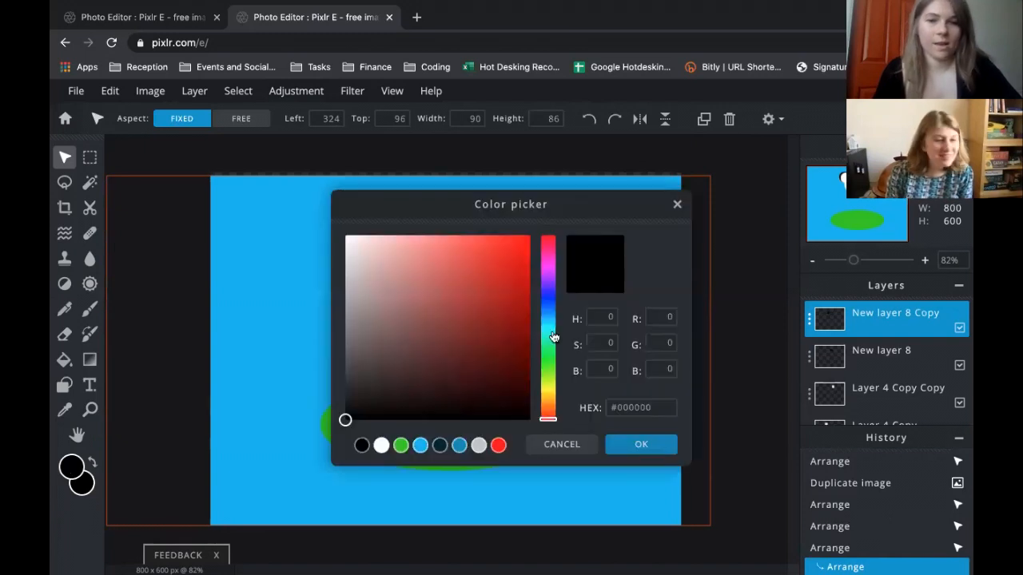
{"action": "left_click", "coordinate": [382, 445]}
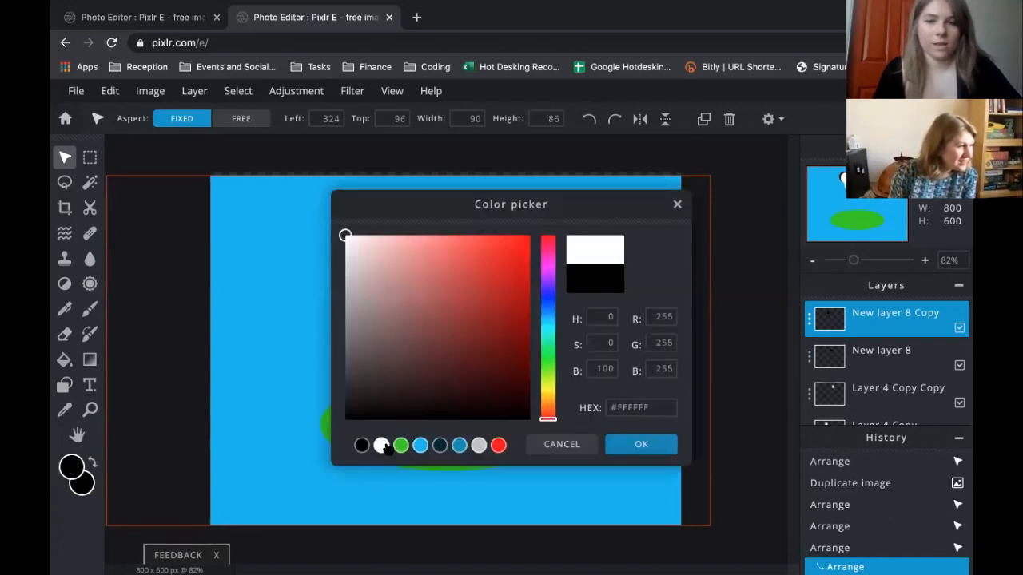
{"action": "left_click", "coordinate": [639, 444]}
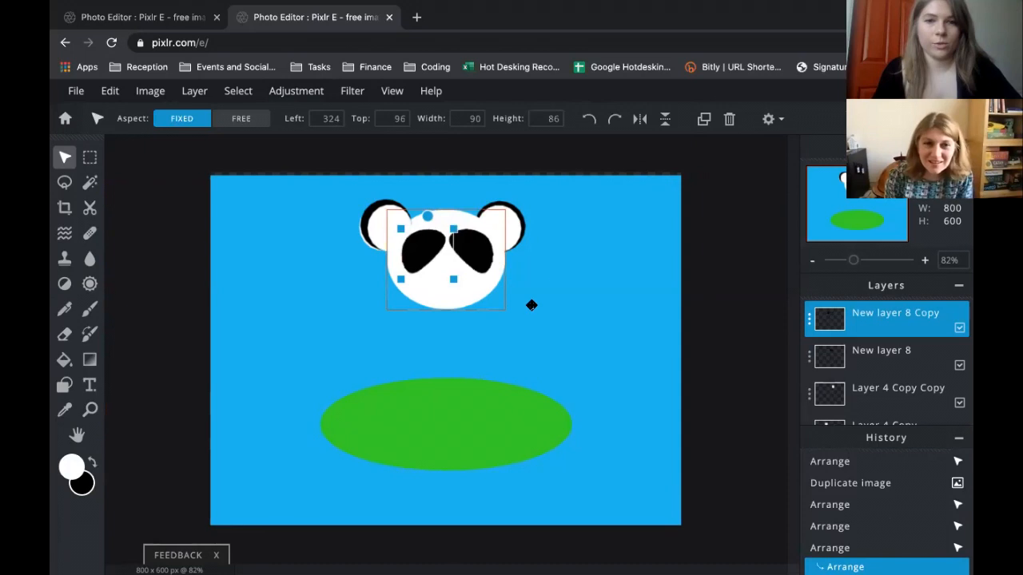
{"action": "left_click", "coordinate": [69, 468]}
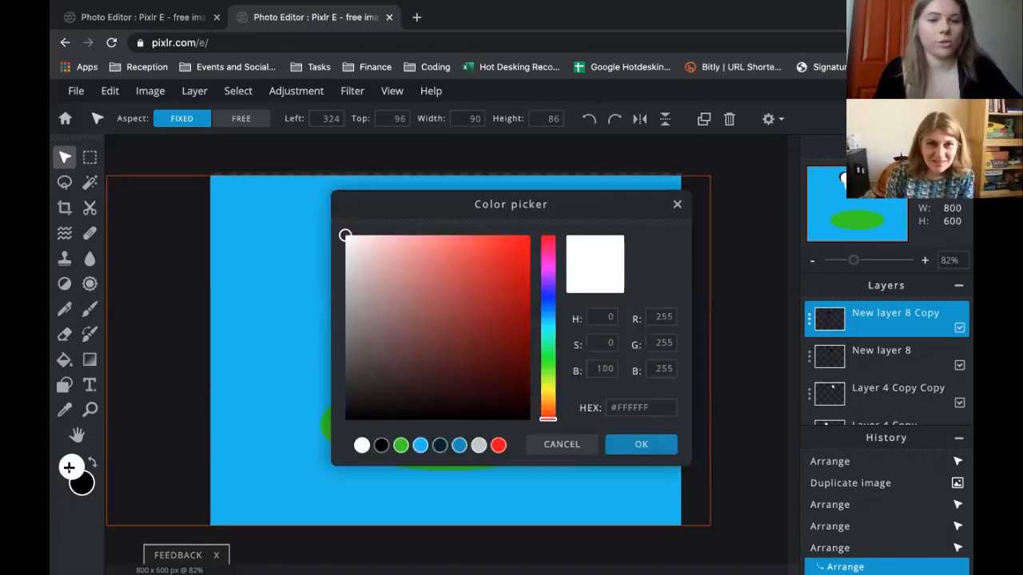
{"action": "left_click", "coordinate": [642, 445]}
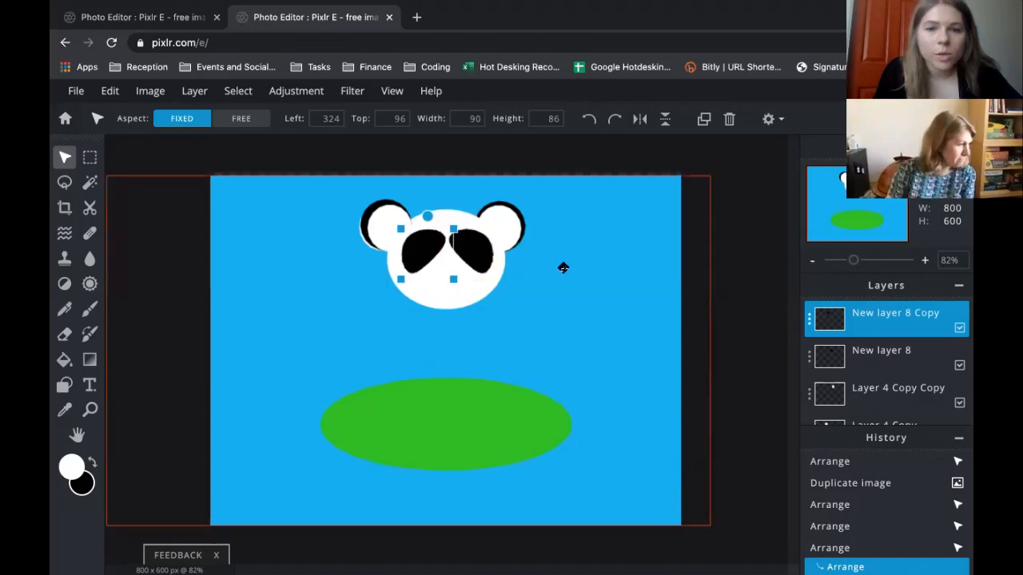
{"action": "left_click", "coordinate": [347, 341]}
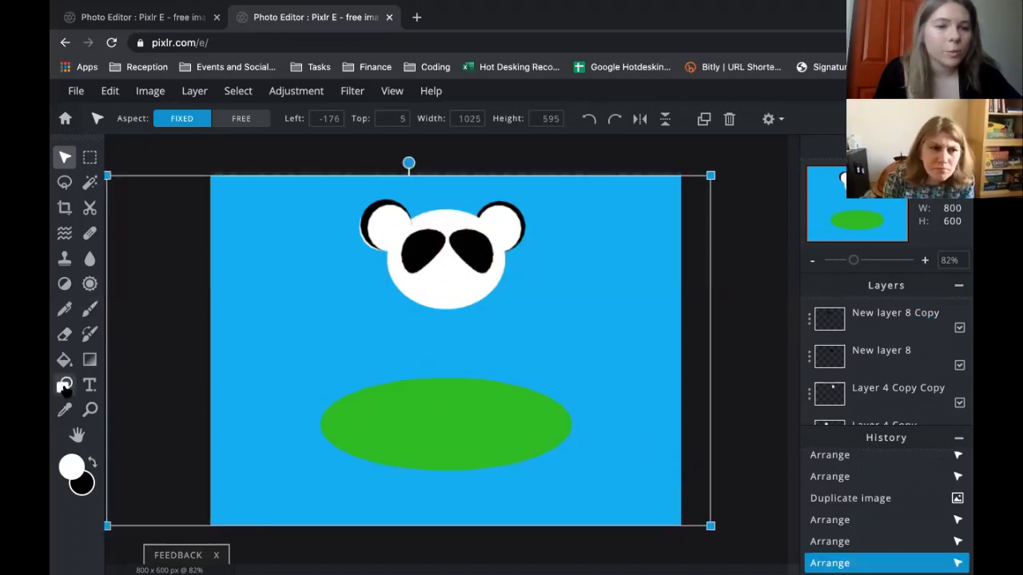
Add a new layer and draw a small black circle with a white outline over the right eye patch
{"action": "left_click", "coordinate": [65, 387]}
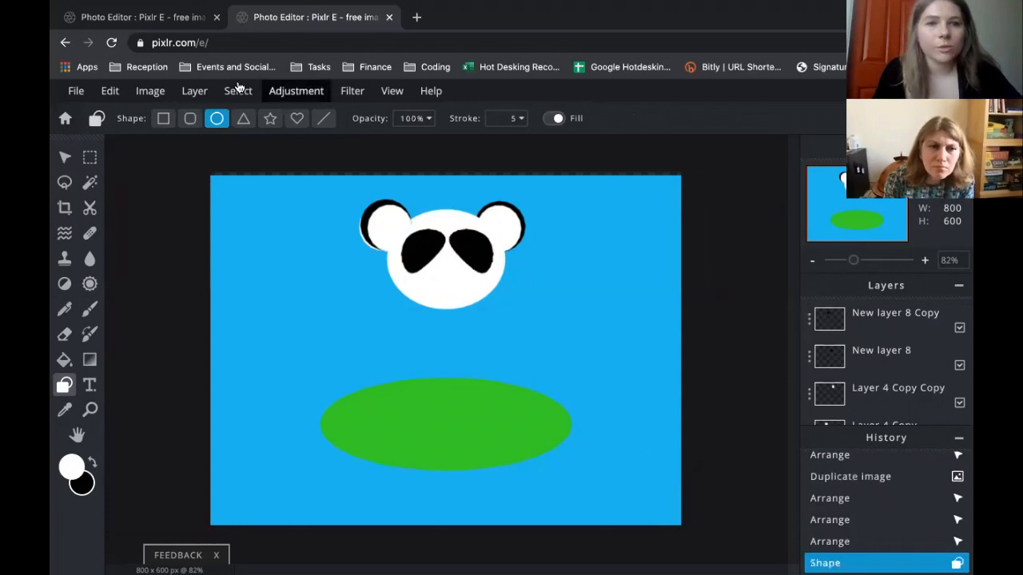
{"action": "left_click", "coordinate": [194, 90]}
{"action": "mouse_move", "coordinate": [236, 92]}
{"action": "left_click", "coordinate": [227, 112]}
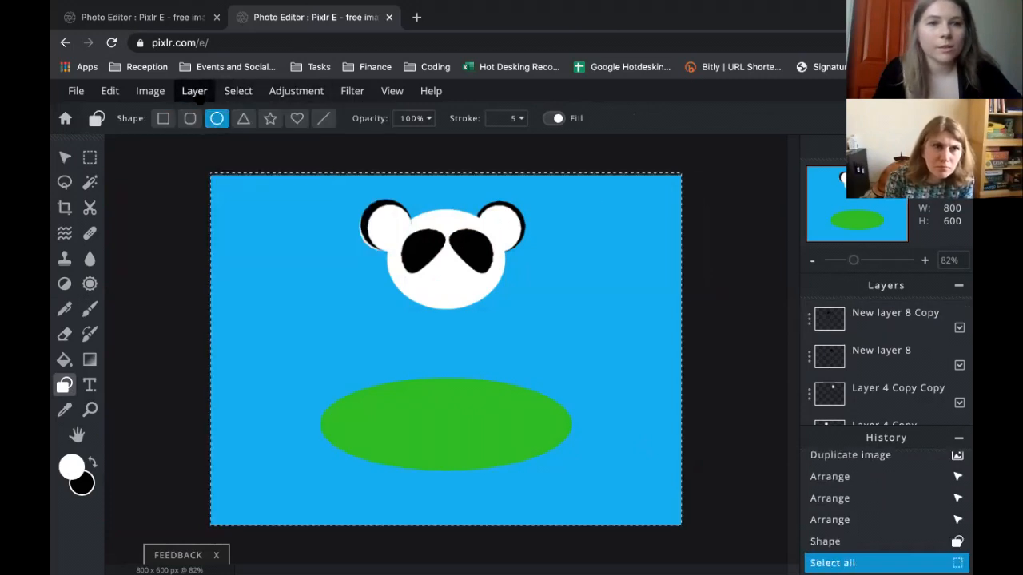
{"action": "left_click", "coordinate": [194, 90]}
{"action": "left_click", "coordinate": [205, 112]}
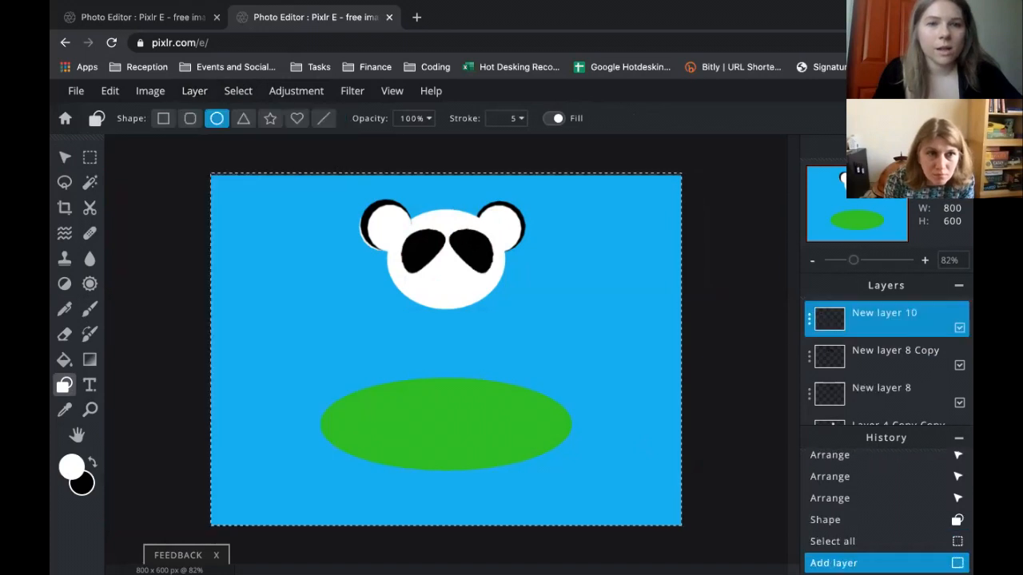
{"action": "left_click_drag", "start_coordinate": [461, 239], "coordinate": [495, 271]}
Move the outlined right eye slightly up and to the left within its black patch
{"action": "key", "text": "v"}
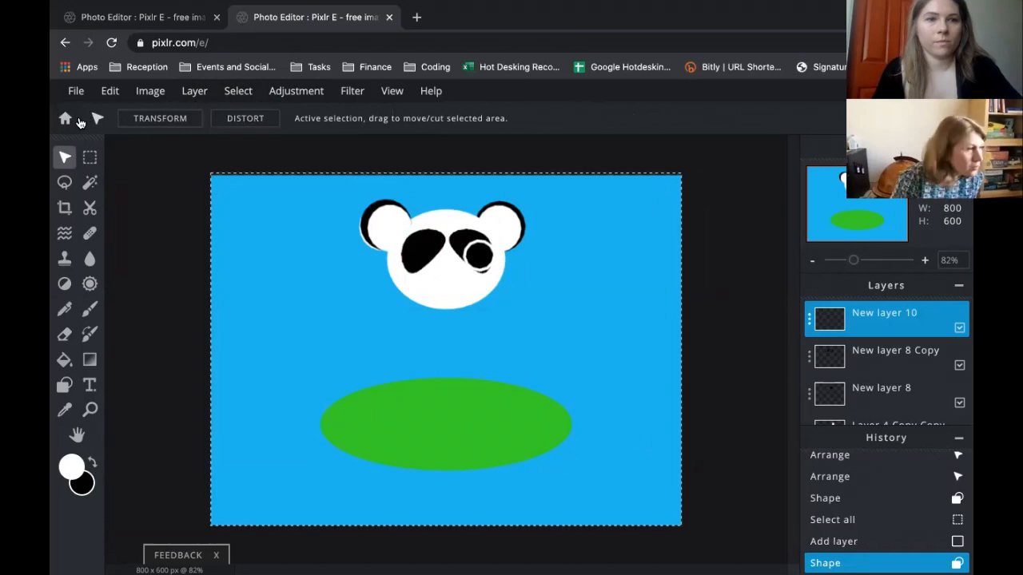
{"action": "left_click", "coordinate": [64, 385]}
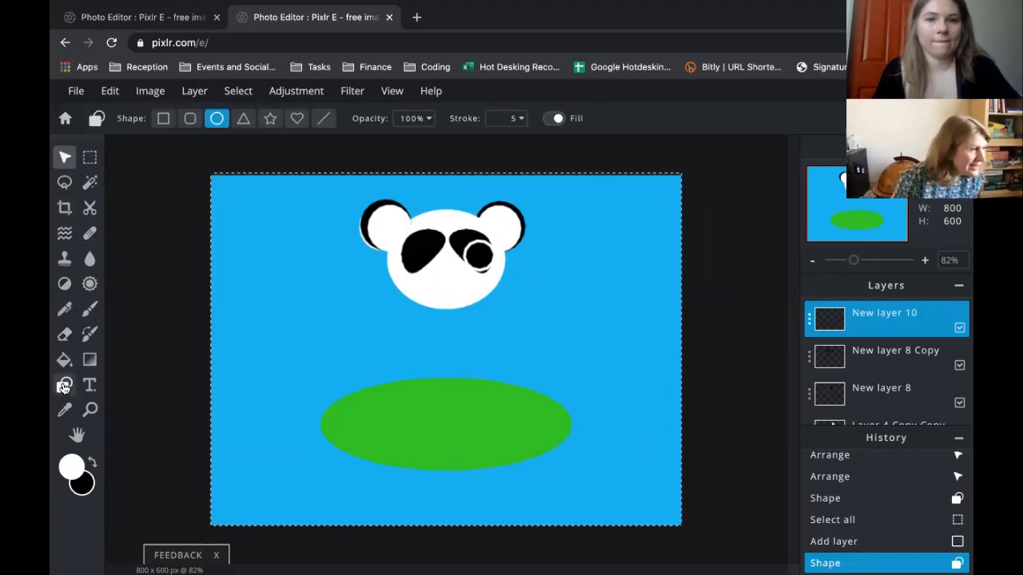
{"action": "key", "text": "v"}
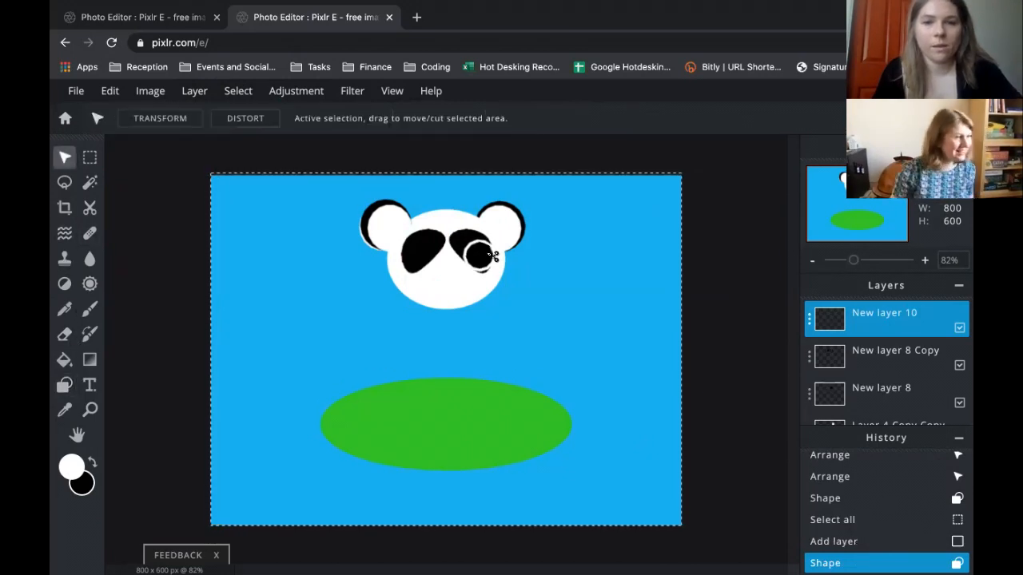
{"action": "left_click_drag", "start_coordinate": [480, 242], "coordinate": [475, 240]}
Add another layer, draw a matching white-outlined black circle over the left eye patch and adjust its position
{"action": "key", "text": "u"}
{"action": "left_click", "coordinate": [195, 91]}
{"action": "left_click", "coordinate": [206, 115]}
{"action": "mouse_move", "coordinate": [411, 241]}
{"action": "left_mouse_down"}
{"action": "mouse_move", "coordinate": [442, 271]}
{"action": "mouse_move", "coordinate": [420, 239]}
{"action": "left_mouse_up"}
{"action": "key", "text": "v"}
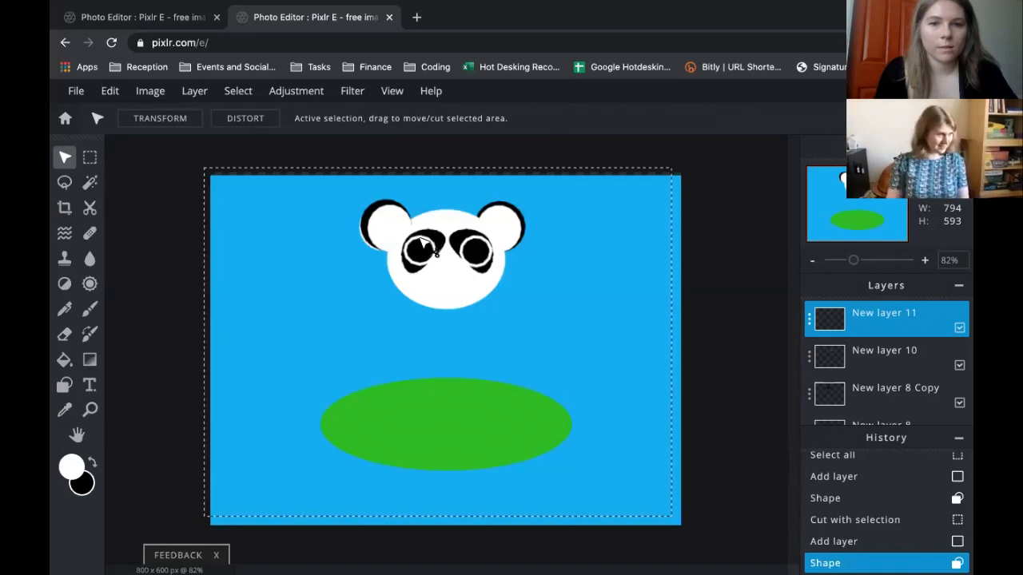
{"action": "left_click", "coordinate": [660, 266]}
Set the background colour to white, #FFFFFF, and add a new layer above the left eye layer
{"action": "left_click", "coordinate": [80, 485]}
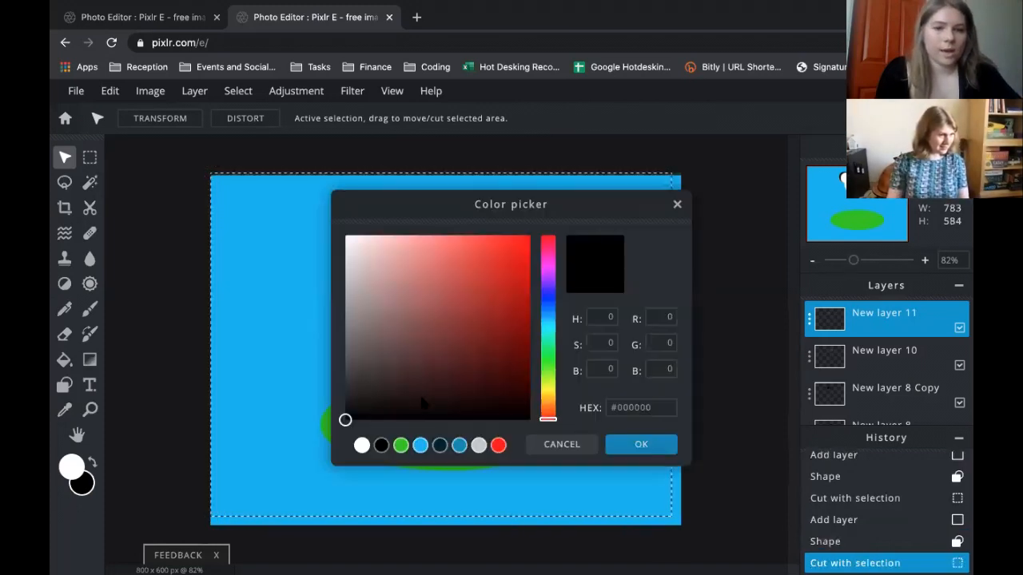
{"action": "left_click", "coordinate": [361, 445]}
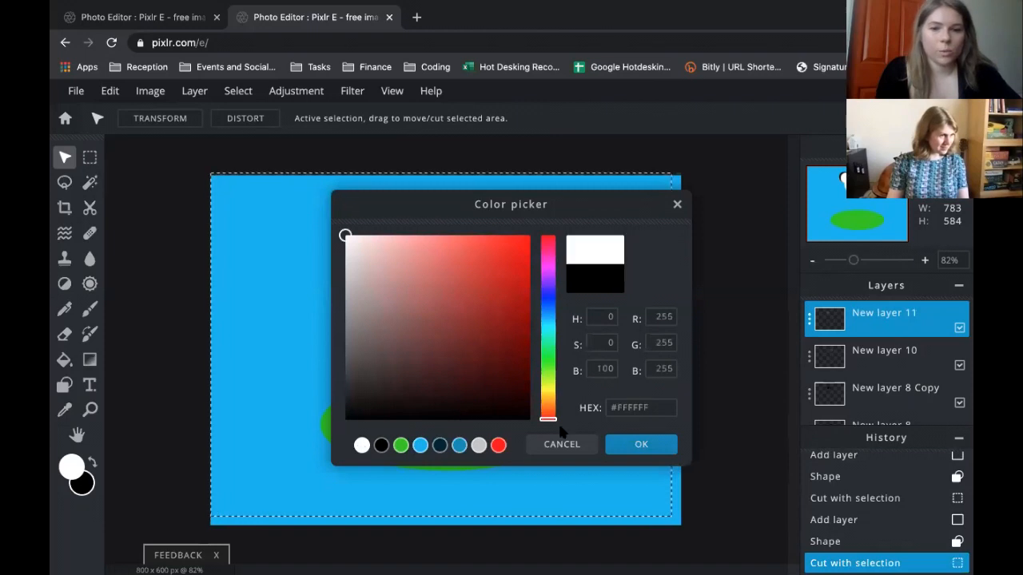
{"action": "left_click", "coordinate": [613, 445]}
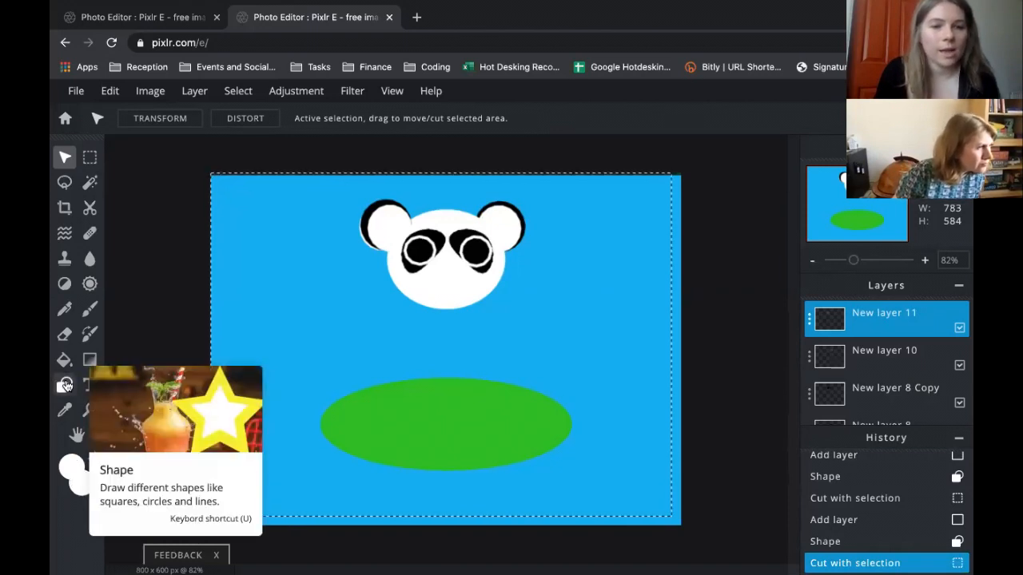
{"action": "left_click", "coordinate": [195, 91]}
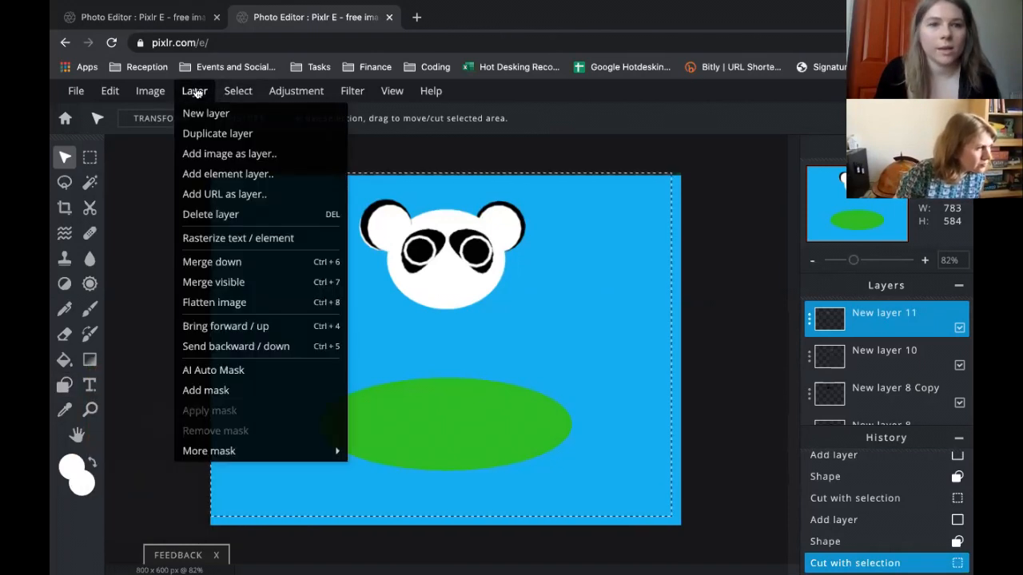
{"action": "left_click", "coordinate": [206, 113]}
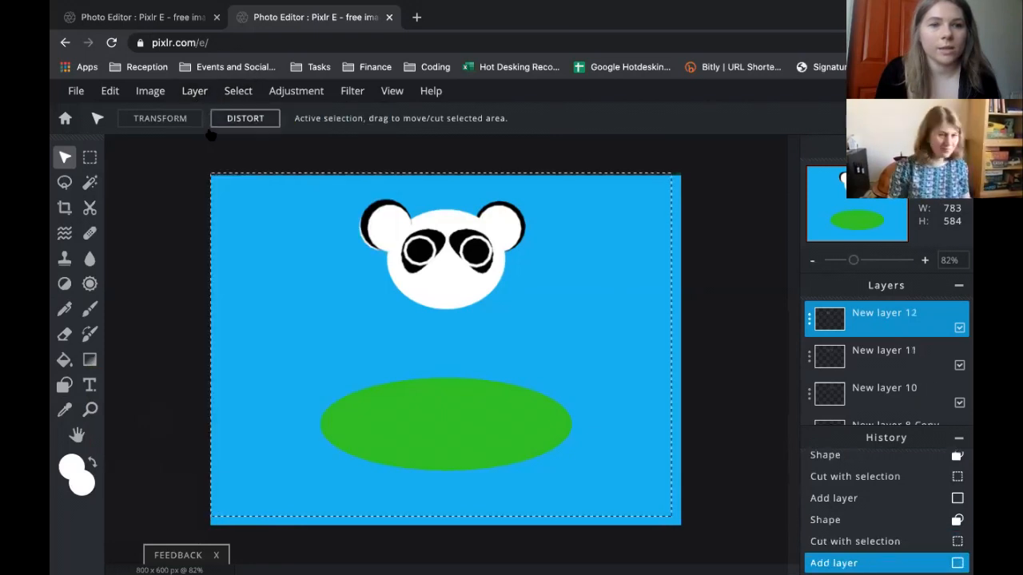
Draw a small white circle as a highlight in the upper right of each black pupil with the ellipse shape
{"action": "left_click", "coordinate": [65, 385]}
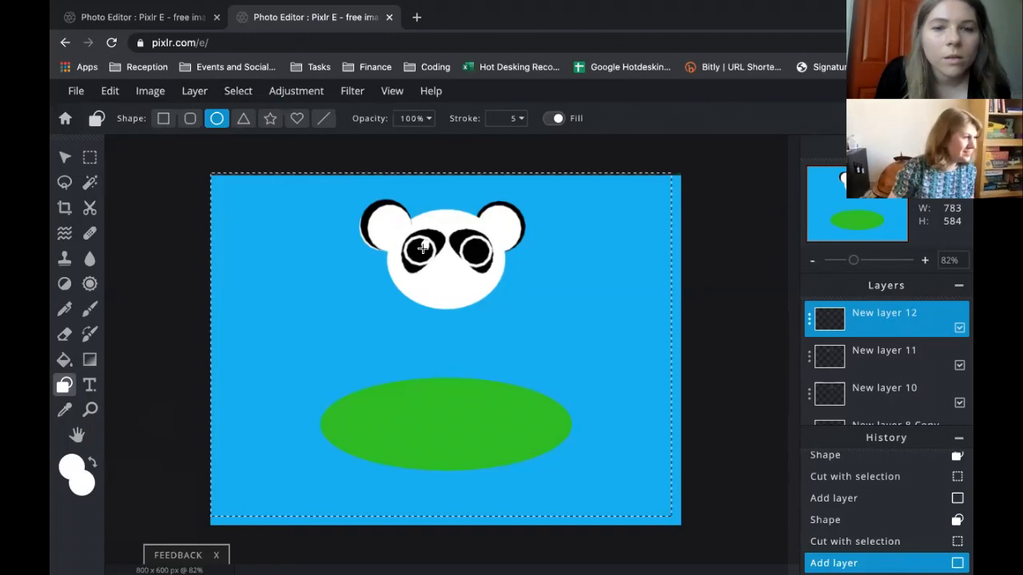
{"action": "left_click", "coordinate": [507, 227]}
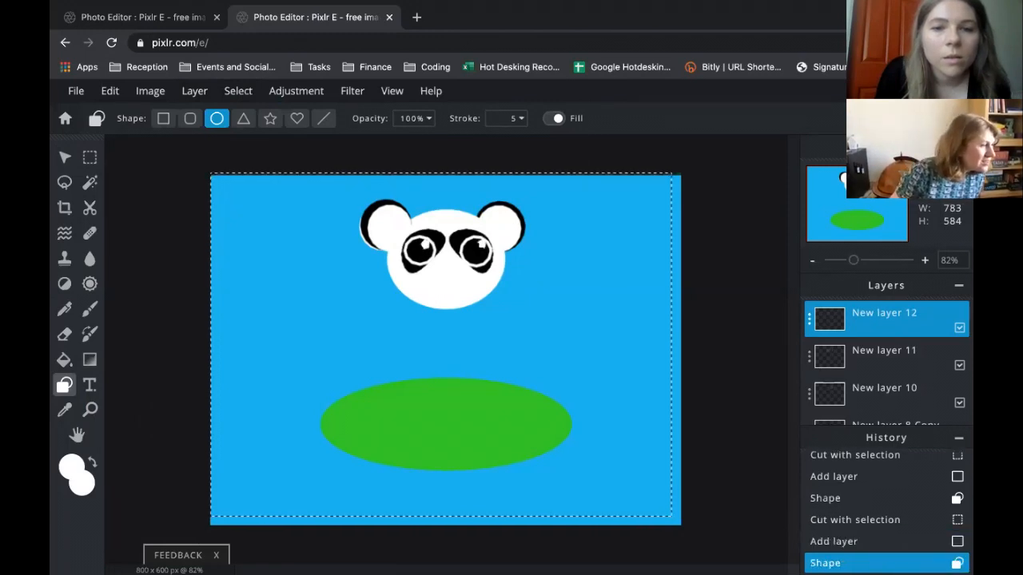
{"action": "left_click_drag", "start_coordinate": [482, 244], "coordinate": [486, 249]}
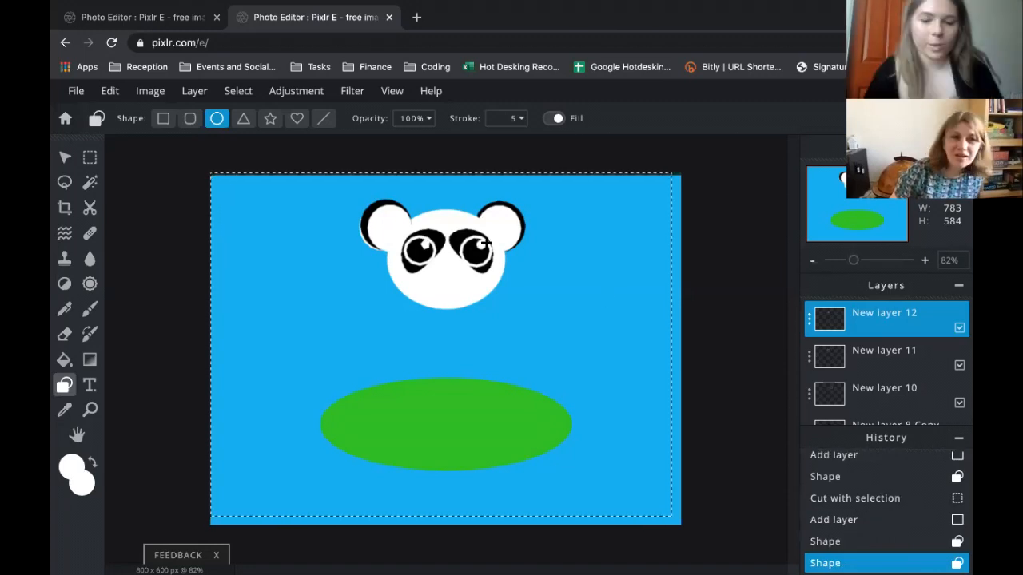
{"action": "key", "text": "v"}
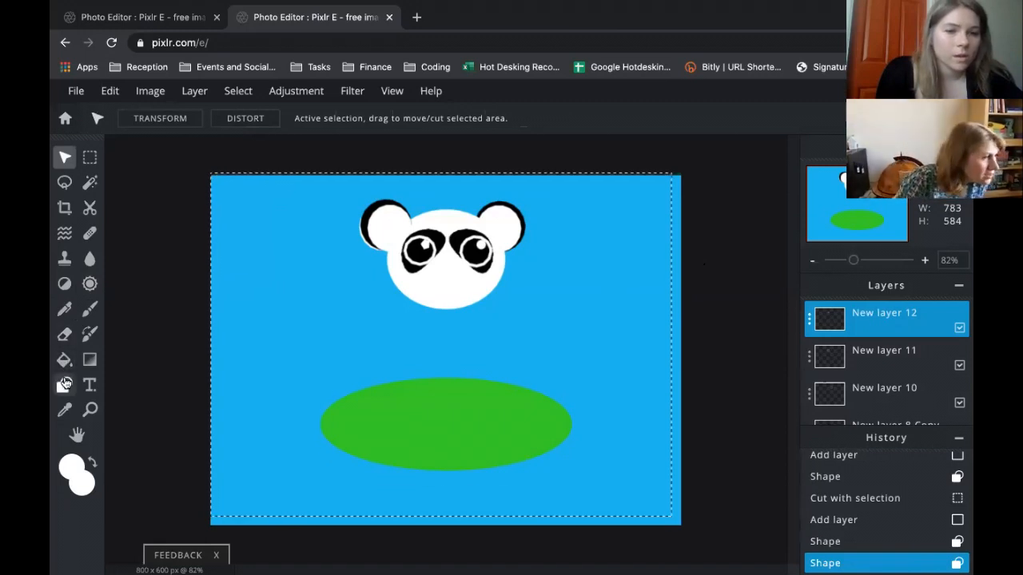
Set both the foreground and background colours to black, #000000
{"action": "left_click", "coordinate": [73, 469]}
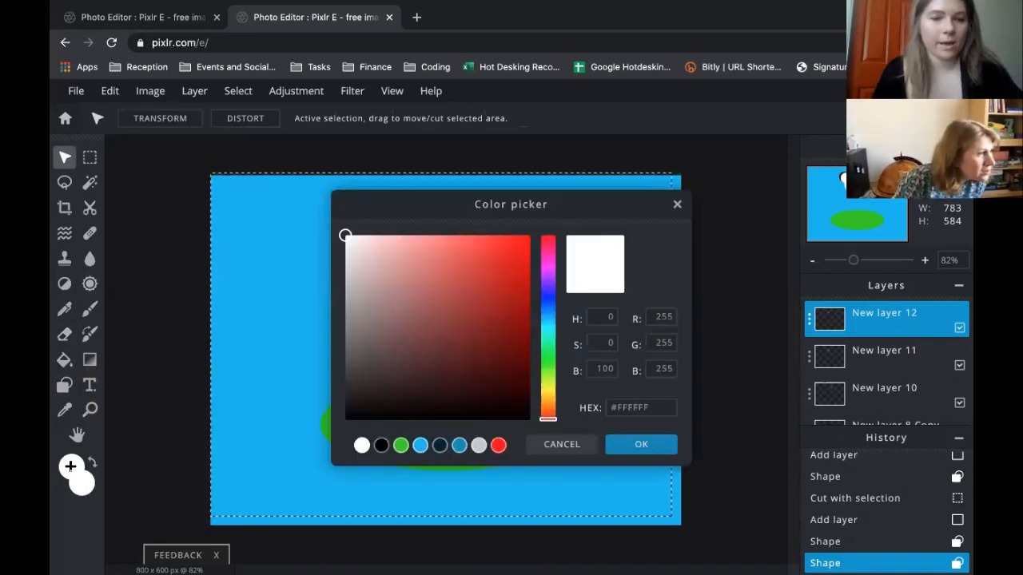
{"action": "left_click", "coordinate": [381, 446]}
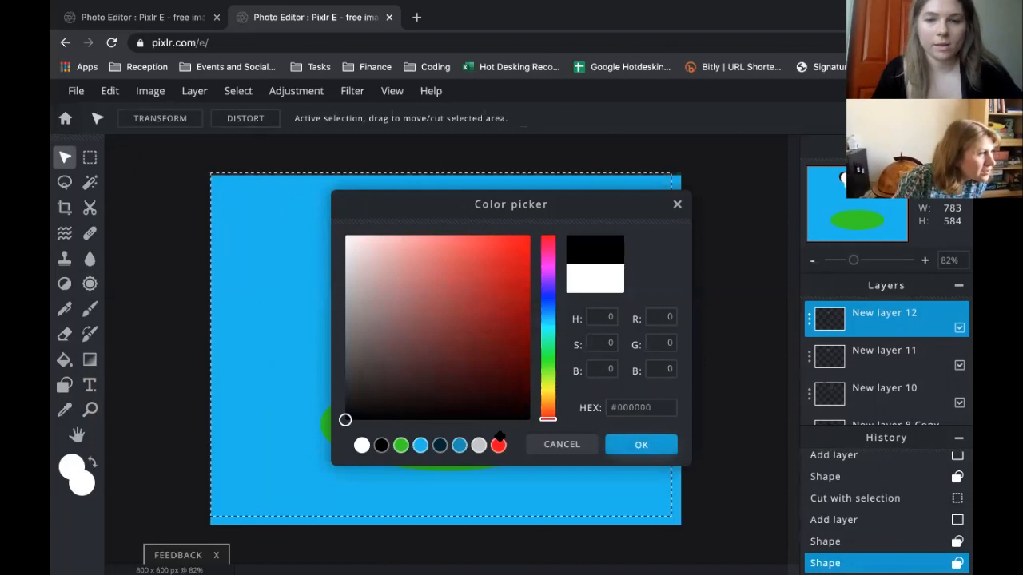
{"action": "left_click", "coordinate": [641, 444]}
{"action": "left_click", "coordinate": [85, 484]}
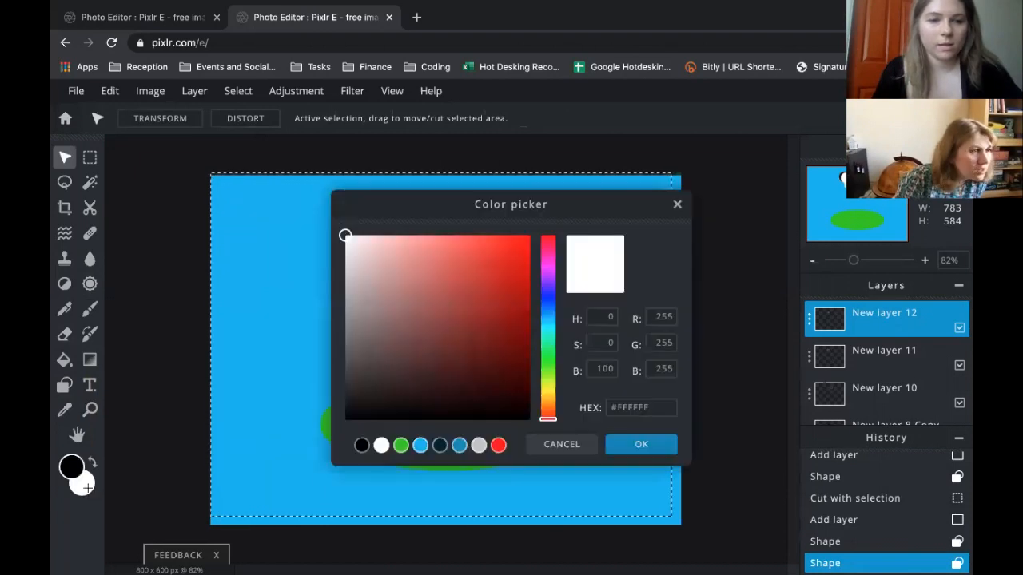
{"action": "left_click", "coordinate": [361, 445]}
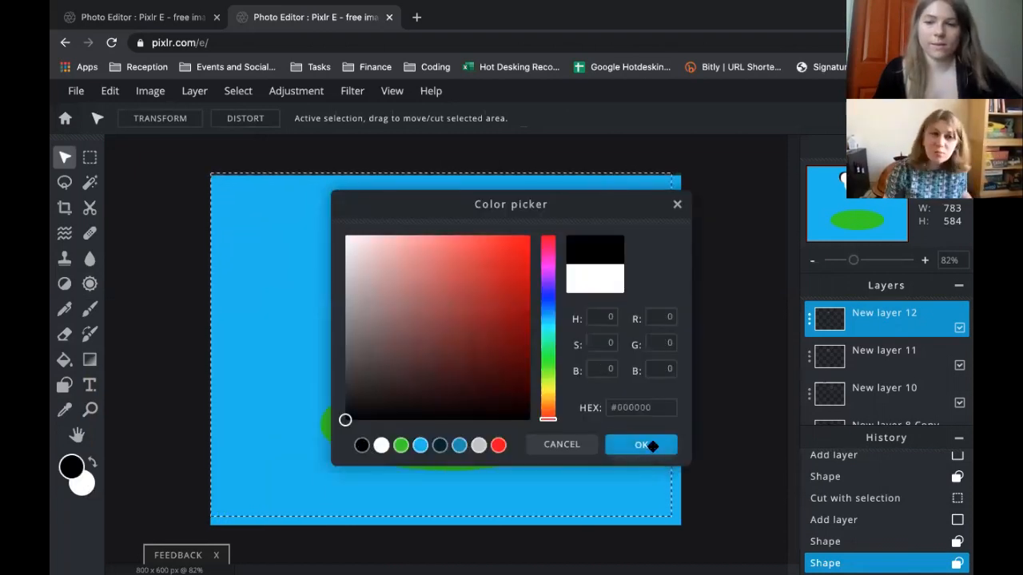
{"action": "left_click", "coordinate": [652, 447]}
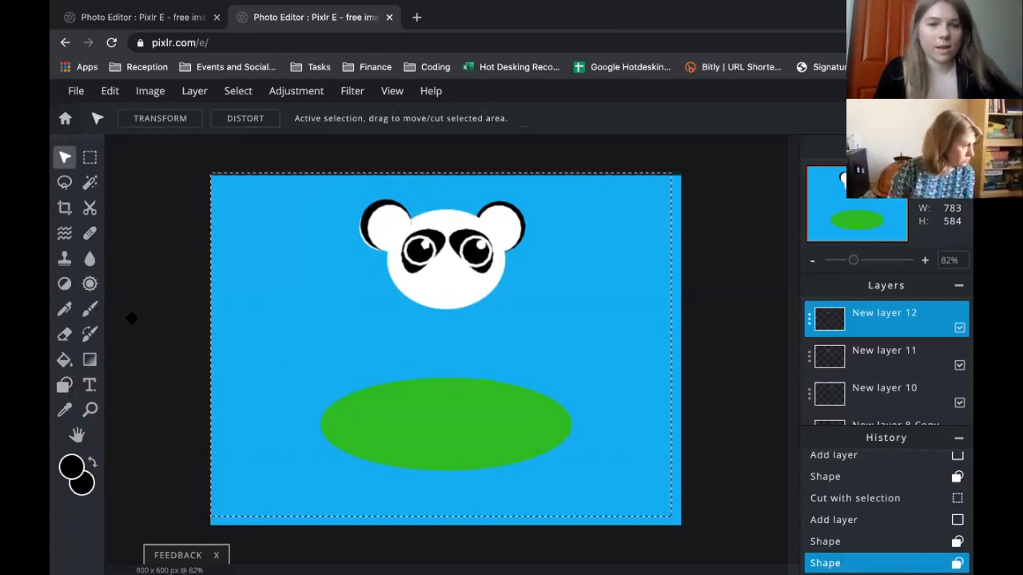
Draw a black oval nose between and just below the eyes and shift it slightly up and to the left
{"action": "left_click", "coordinate": [65, 386]}
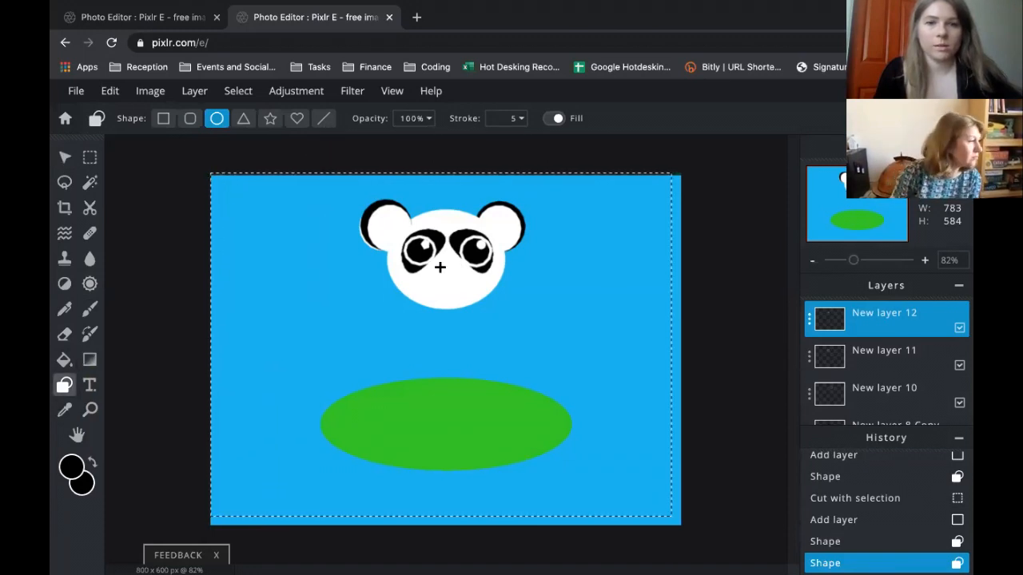
{"action": "mouse_move", "coordinate": [437, 265]}
{"action": "left_mouse_down"}
{"action": "mouse_move", "coordinate": [476, 294]}
{"action": "mouse_move", "coordinate": [459, 292]}
{"action": "mouse_move", "coordinate": [450, 276]}
{"action": "left_mouse_up"}
{"action": "key", "text": "v"}
{"action": "key", "text": "Left"}
{"action": "key", "text": "Left"}
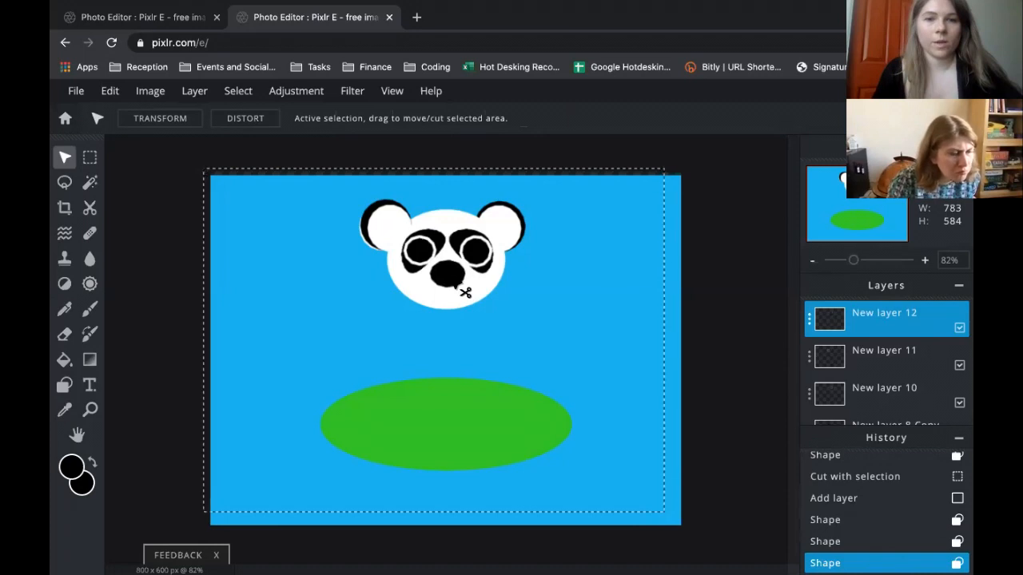
Free distort the nose into a flatter shape, wide at the top and narrow at the bottom, reposition it and deselect
{"action": "left_click", "coordinate": [110, 92]}
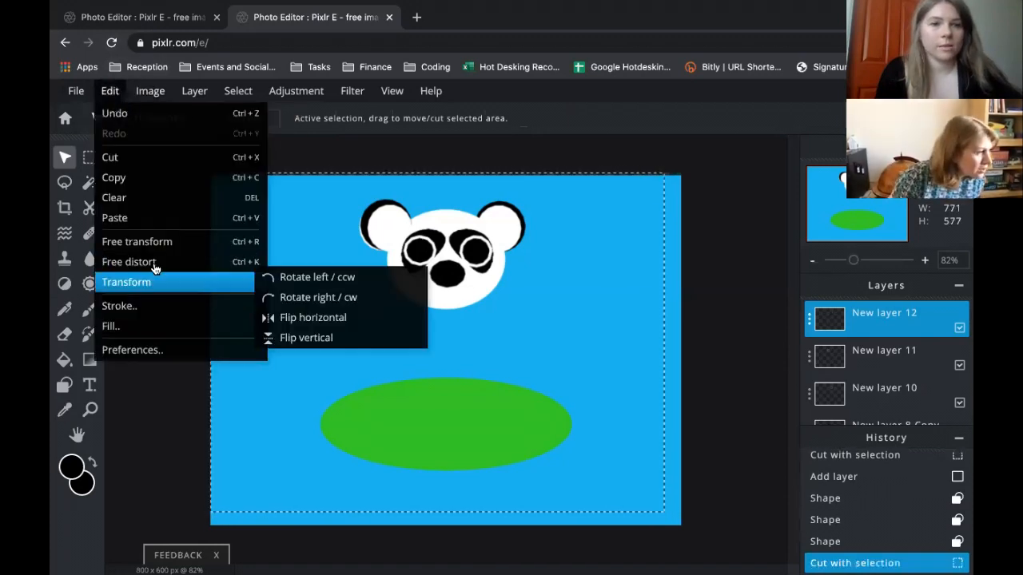
{"action": "left_click", "coordinate": [153, 264]}
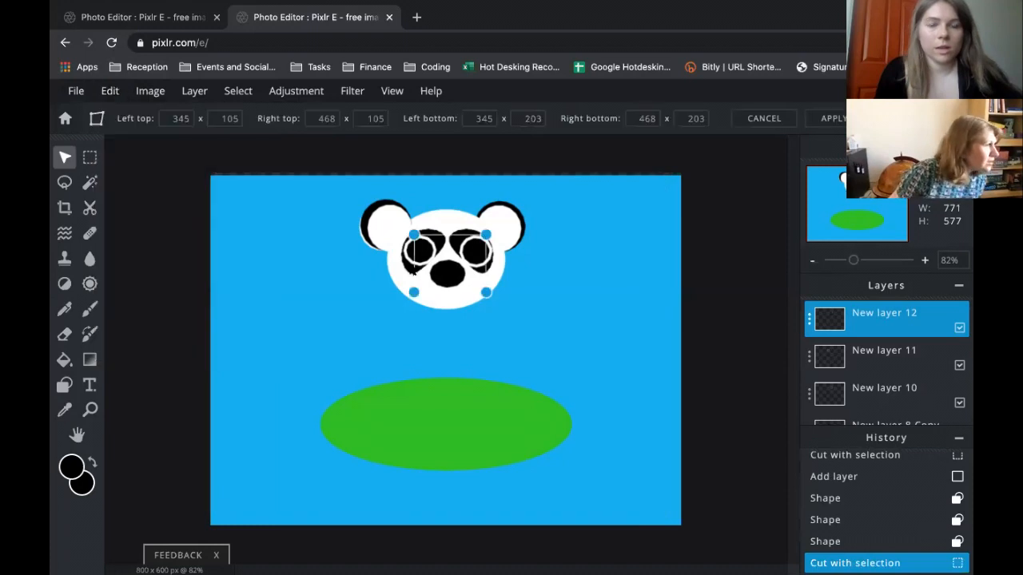
{"action": "left_click_drag", "start_coordinate": [486, 294], "coordinate": [440, 279]}
{"action": "left_click_drag", "start_coordinate": [413, 239], "coordinate": [383, 251]}
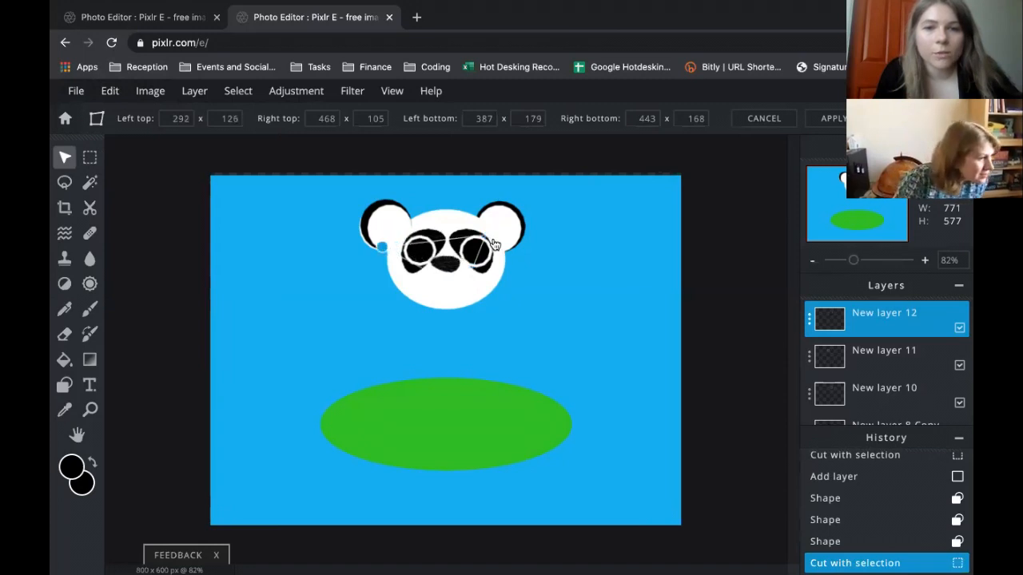
{"action": "left_click_drag", "start_coordinate": [487, 236], "coordinate": [516, 244]}
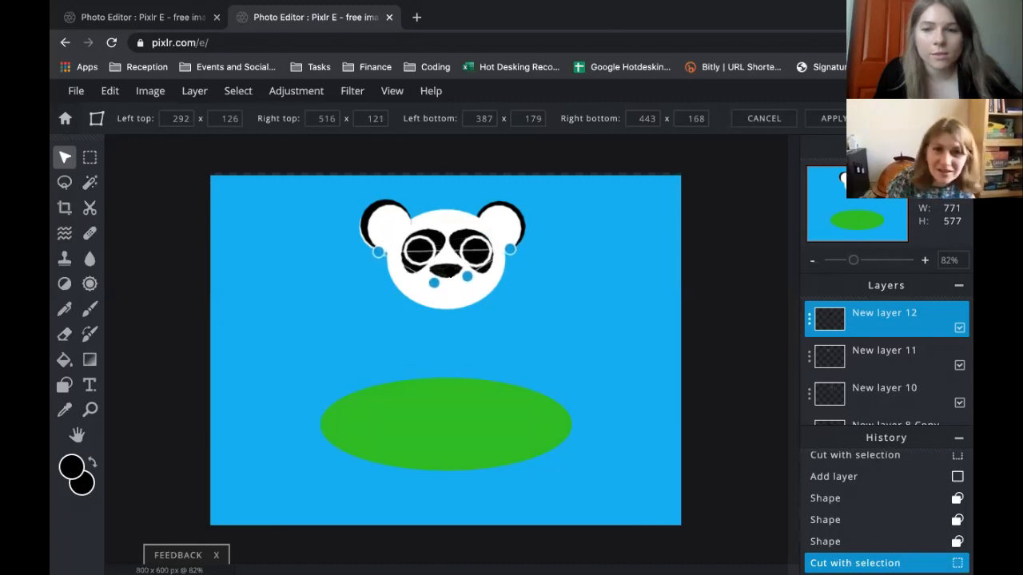
{"action": "left_click_drag", "start_coordinate": [450, 276], "coordinate": [453, 276]}
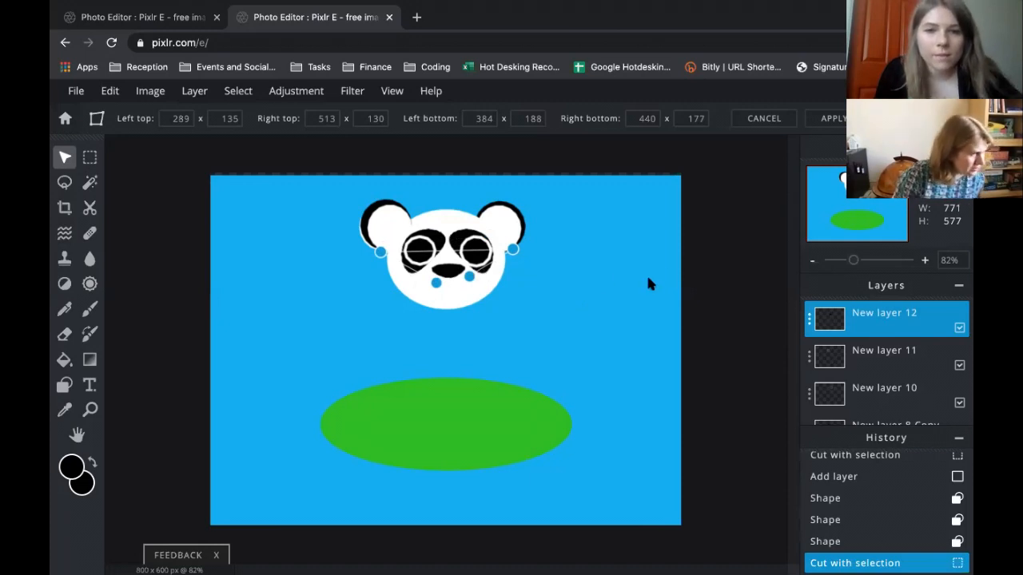
{"action": "left_click", "coordinate": [674, 275]}
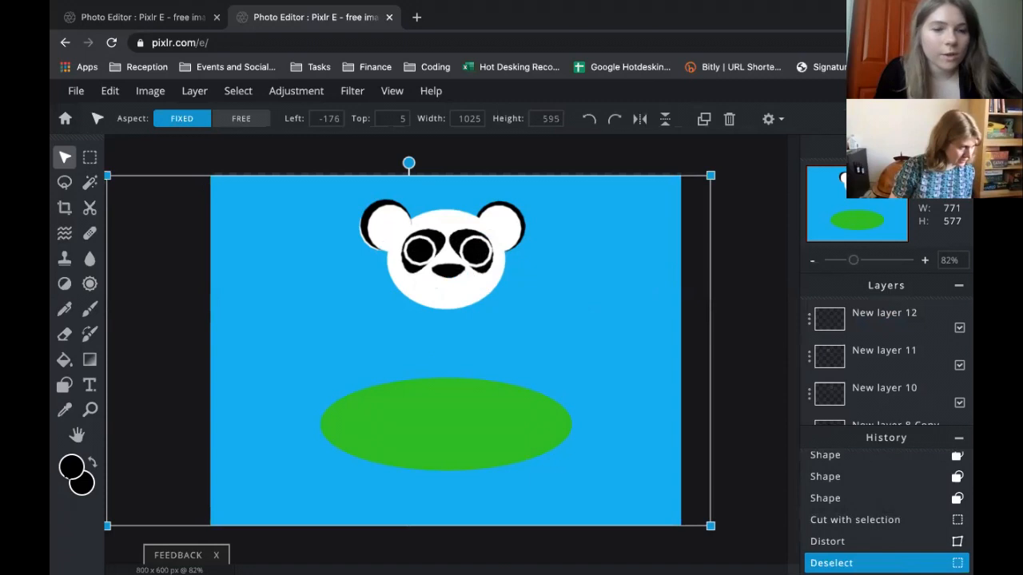
Set both the foreground and background colours to white, #FFFFFF, and the ellipse shape's stroke to 0
{"action": "left_click", "coordinate": [64, 385]}
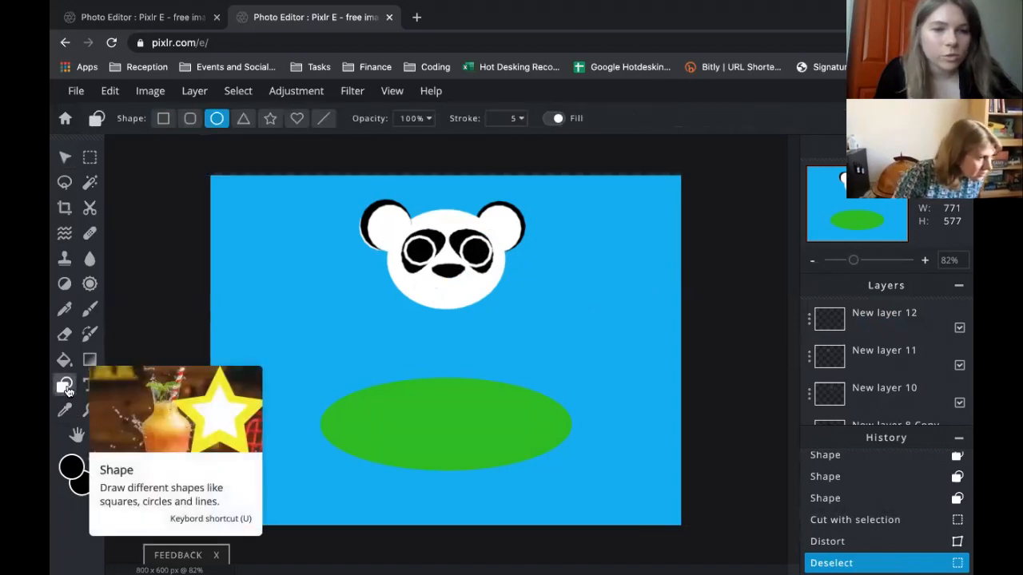
{"action": "left_click", "coordinate": [71, 468]}
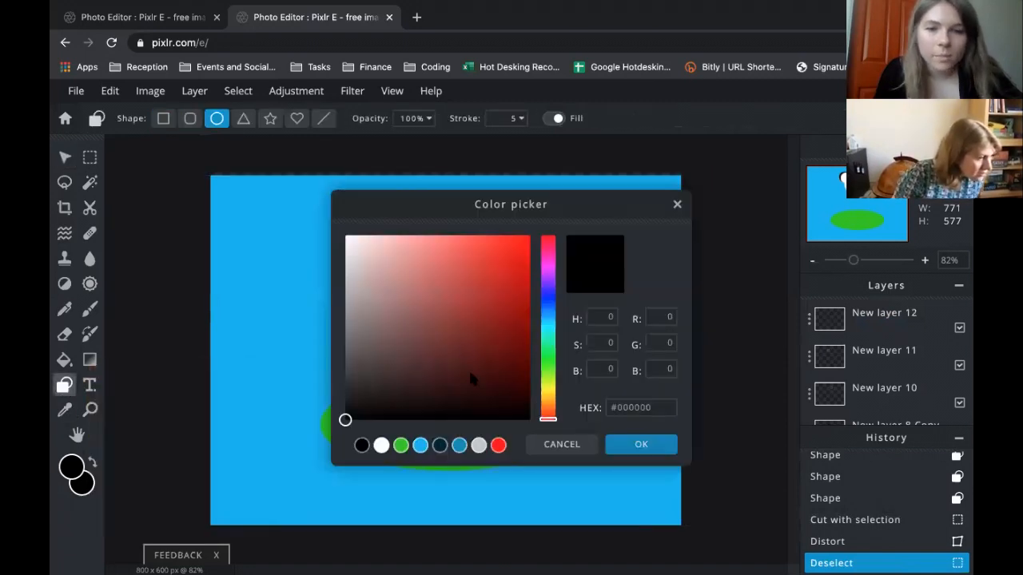
{"action": "left_click", "coordinate": [381, 445]}
{"action": "left_click", "coordinate": [641, 446]}
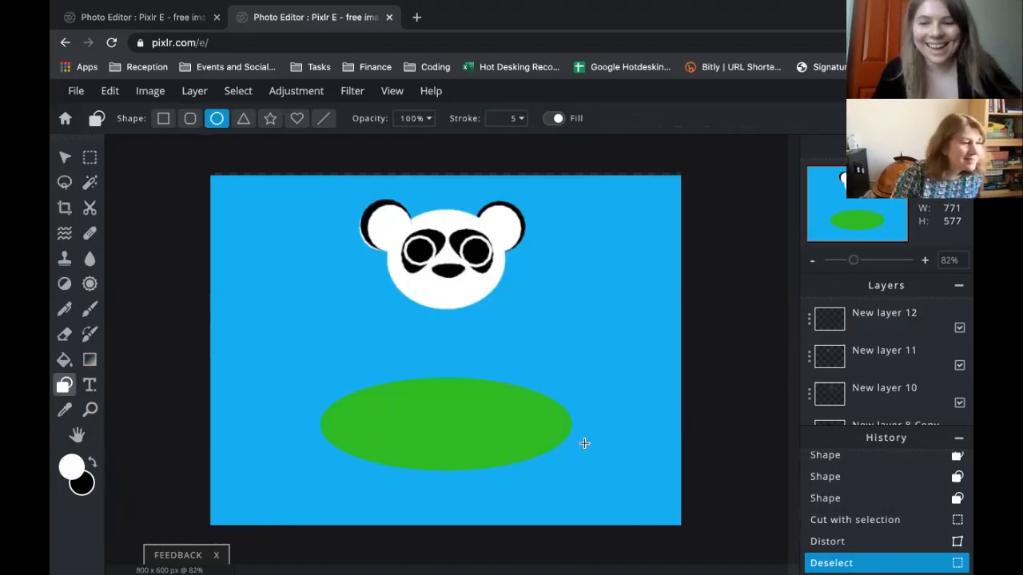
{"action": "left_click", "coordinate": [88, 483]}
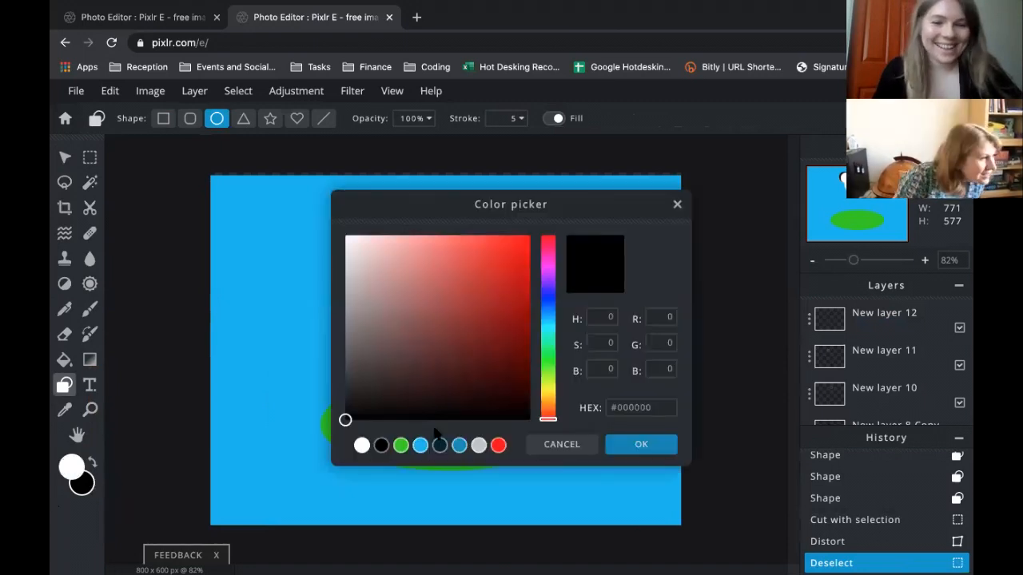
{"action": "left_click", "coordinate": [362, 448]}
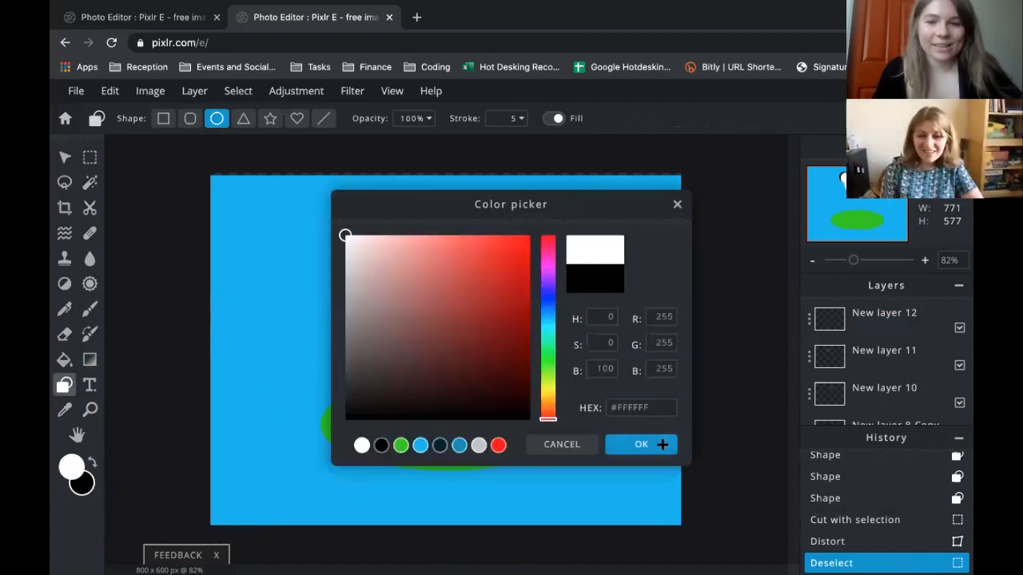
{"action": "left_click", "coordinate": [663, 444]}
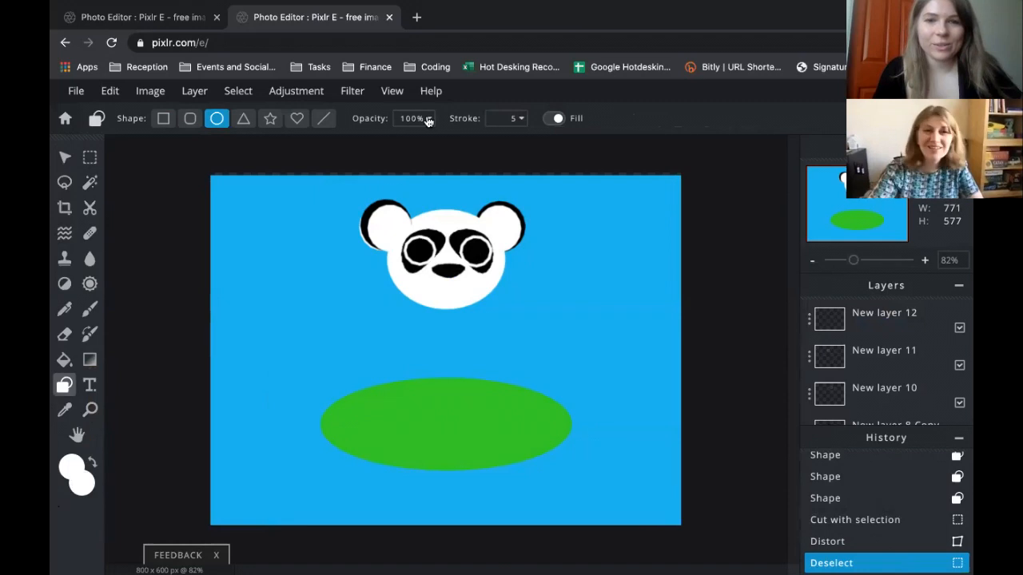
{"action": "left_click", "coordinate": [521, 118]}
{"action": "left_click_drag", "start_coordinate": [415, 149], "coordinate": [401, 145]}
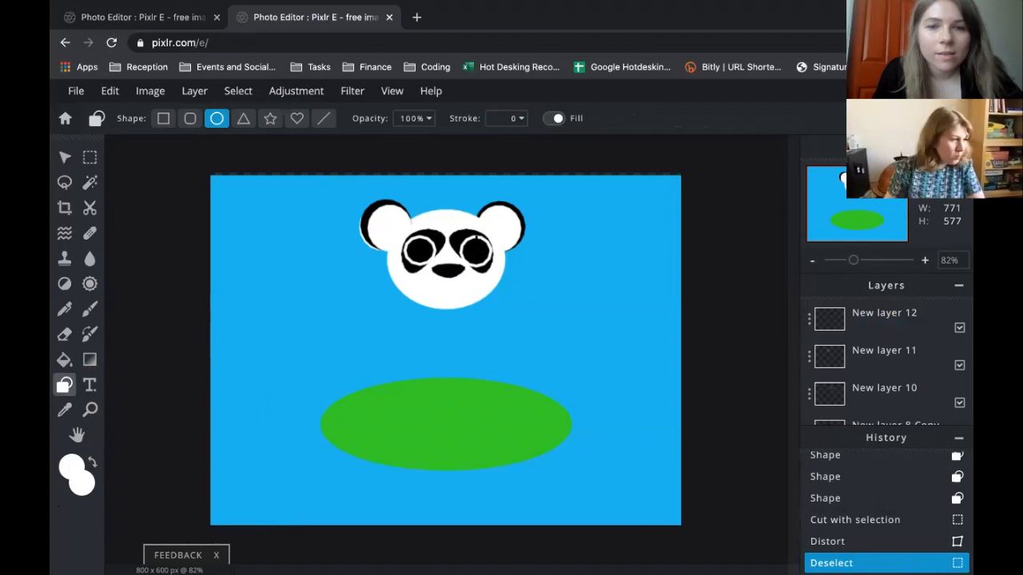
Add a new layer and draw a white circle about 21 px wide over the right eye
{"action": "left_click_drag", "start_coordinate": [489, 250], "coordinate": [490, 253]}
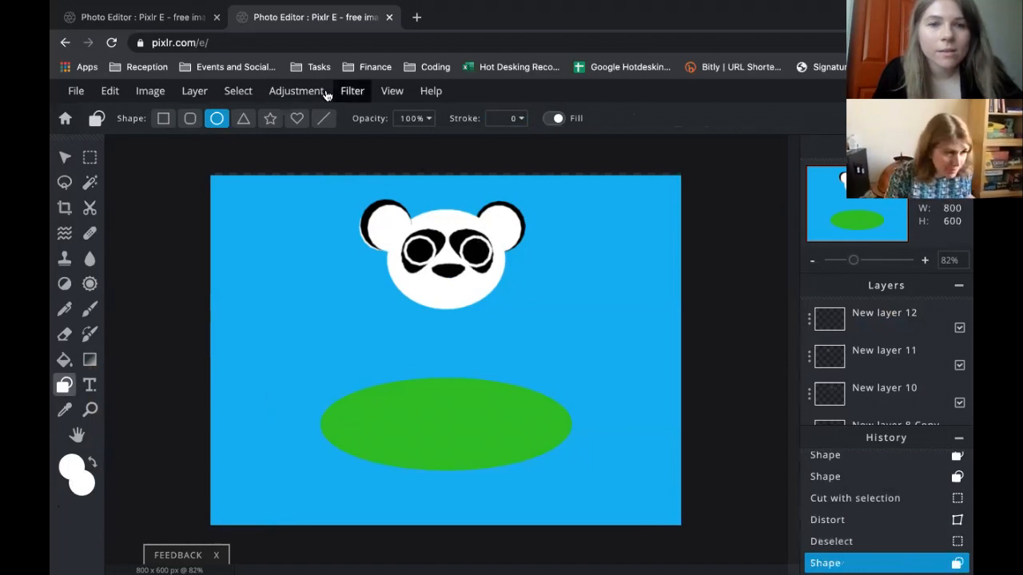
{"action": "left_click", "coordinate": [195, 94]}
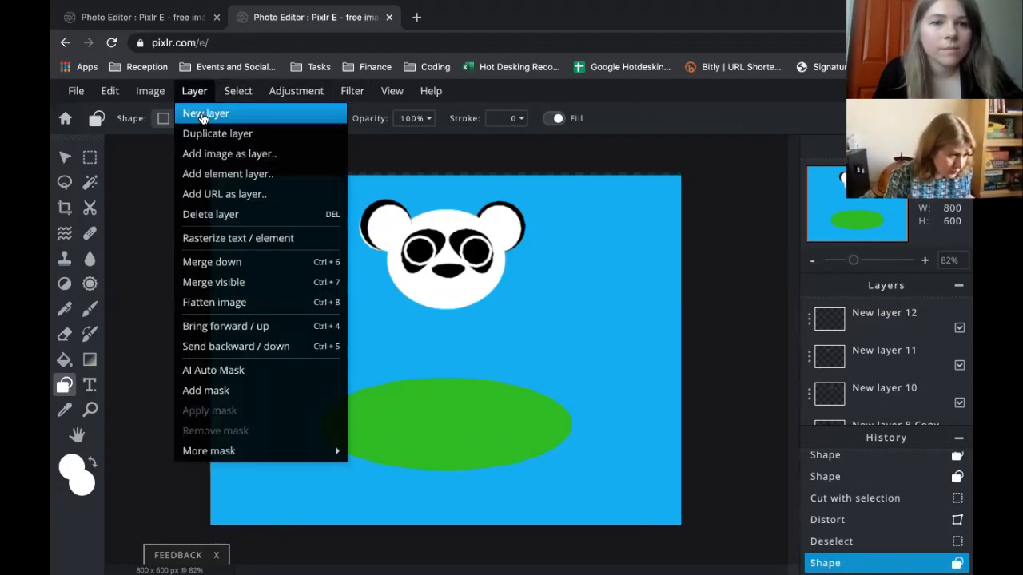
{"action": "left_click", "coordinate": [317, 126]}
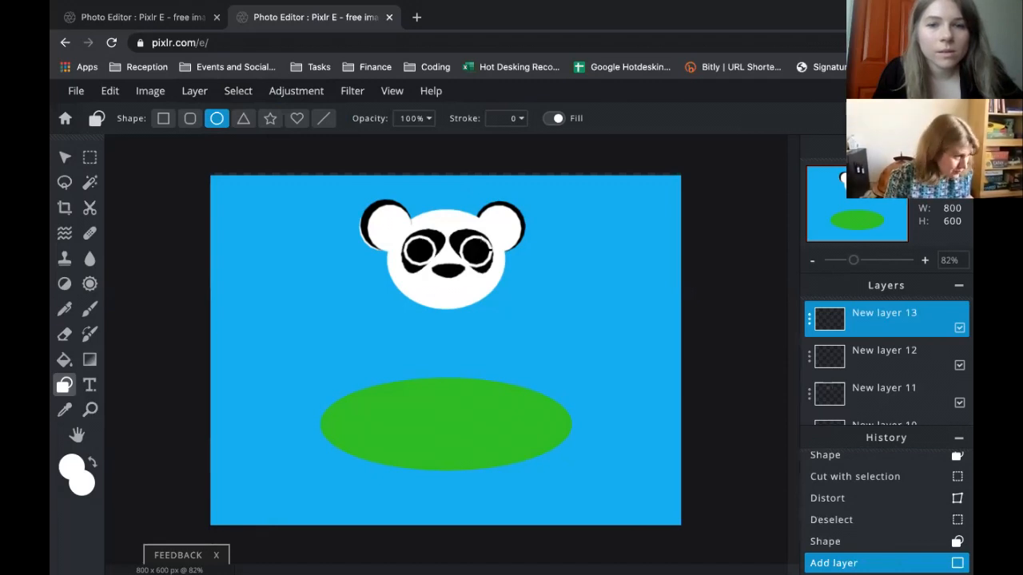
{"action": "left_click", "coordinate": [491, 252]}
{"action": "key", "text": "v"}
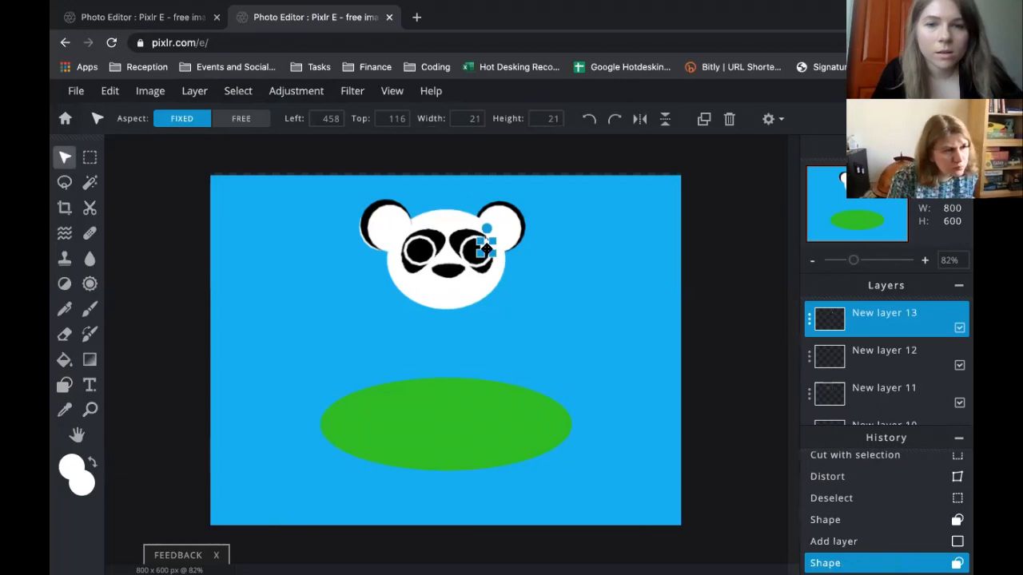
Enlarge the white highlight to 30 × 30 px inside the right pupil and place a duplicate of it in the left pupil
{"action": "mouse_move", "coordinate": [484, 247]}
{"action": "left_mouse_down"}
{"action": "mouse_move", "coordinate": [469, 261]}
{"action": "mouse_move", "coordinate": [479, 246]}
{"action": "left_mouse_up"}
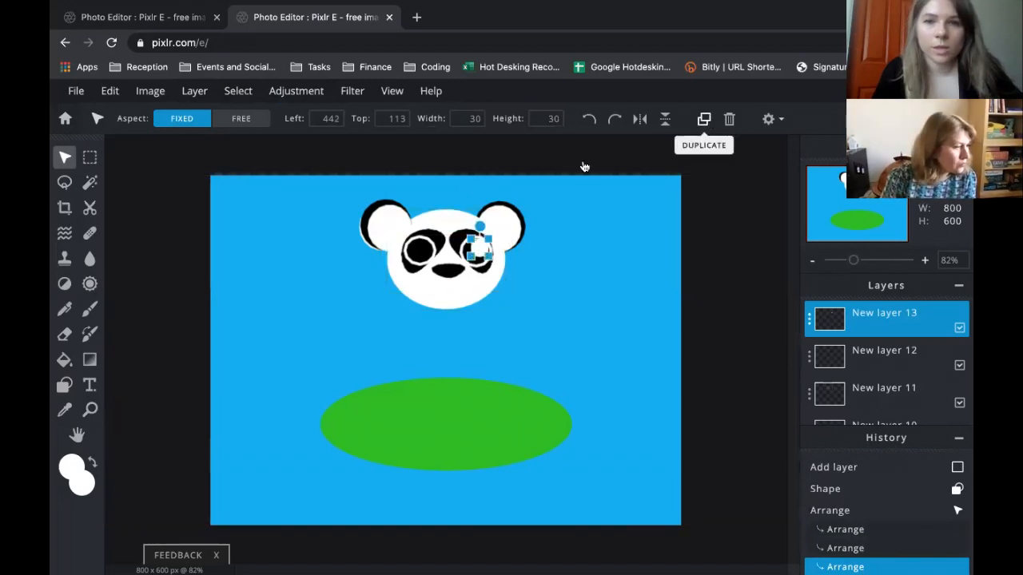
{"action": "left_click", "coordinate": [703, 118]}
{"action": "left_click_drag", "start_coordinate": [478, 248], "coordinate": [424, 247]}
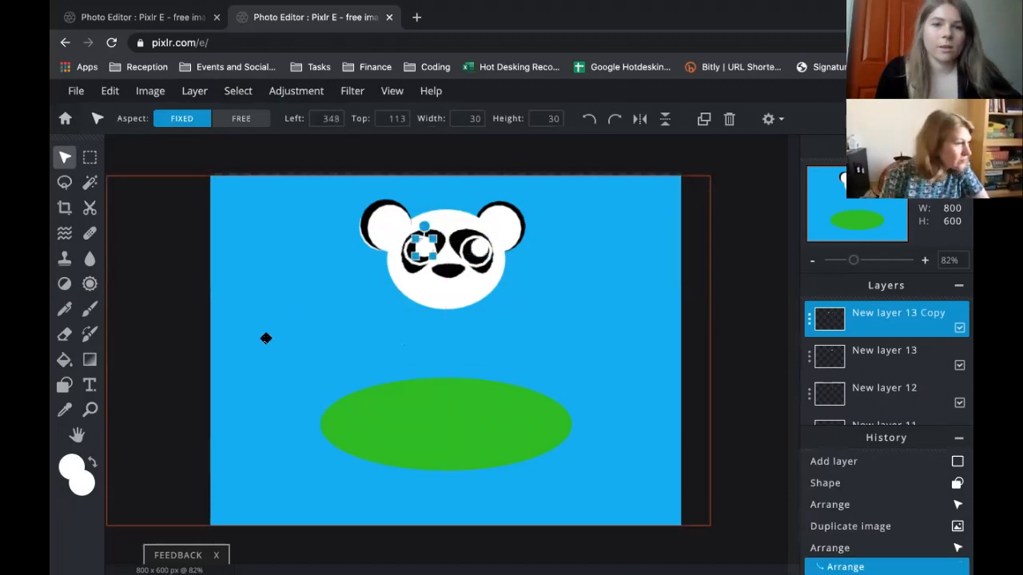
Deselect the left eye highlight and set both the foreground and background colours to black
{"action": "left_click", "coordinate": [204, 342]}
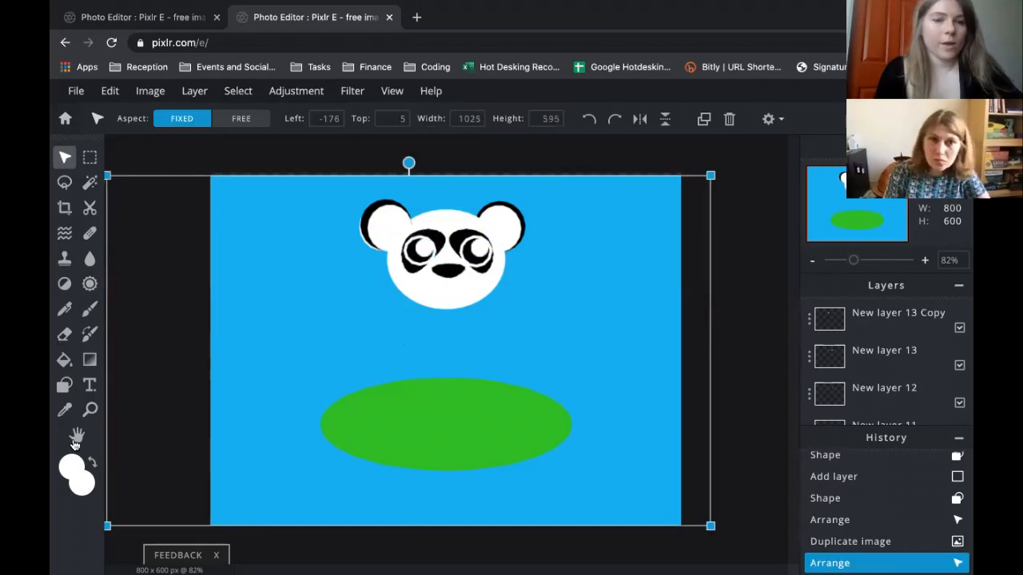
{"action": "left_click", "coordinate": [70, 465]}
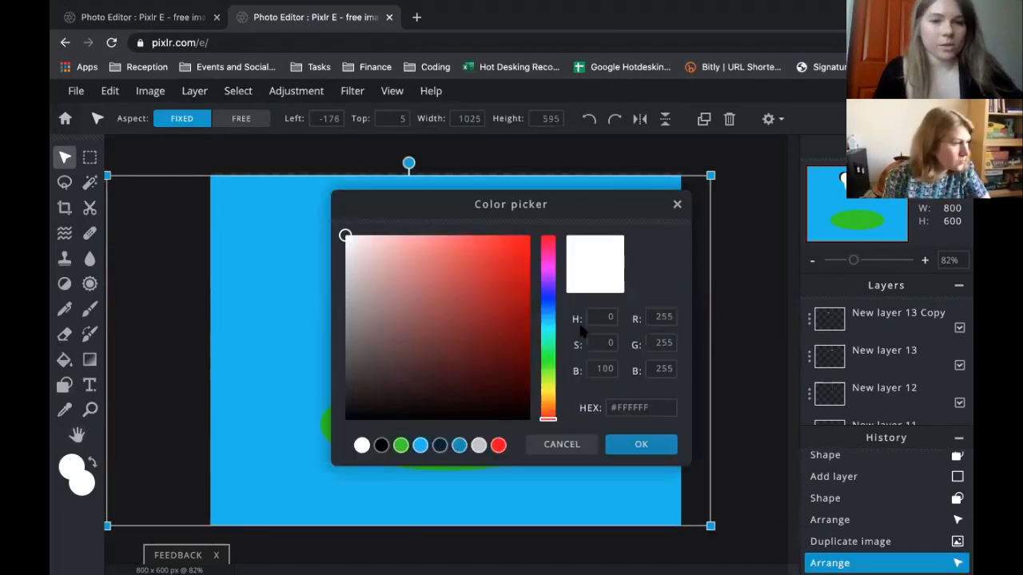
{"action": "left_click", "coordinate": [381, 445]}
{"action": "left_click", "coordinate": [645, 444]}
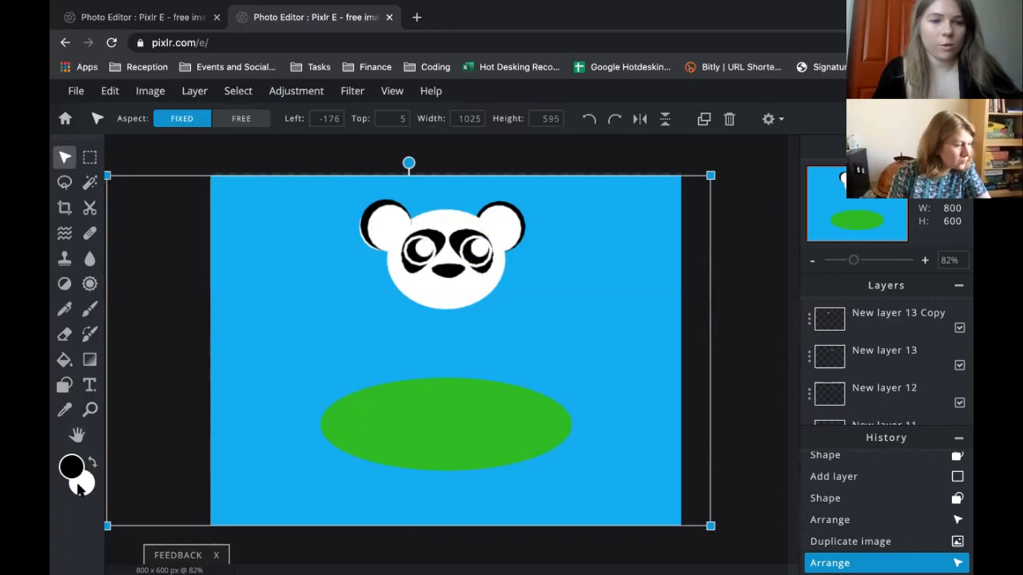
{"action": "left_click", "coordinate": [80, 485]}
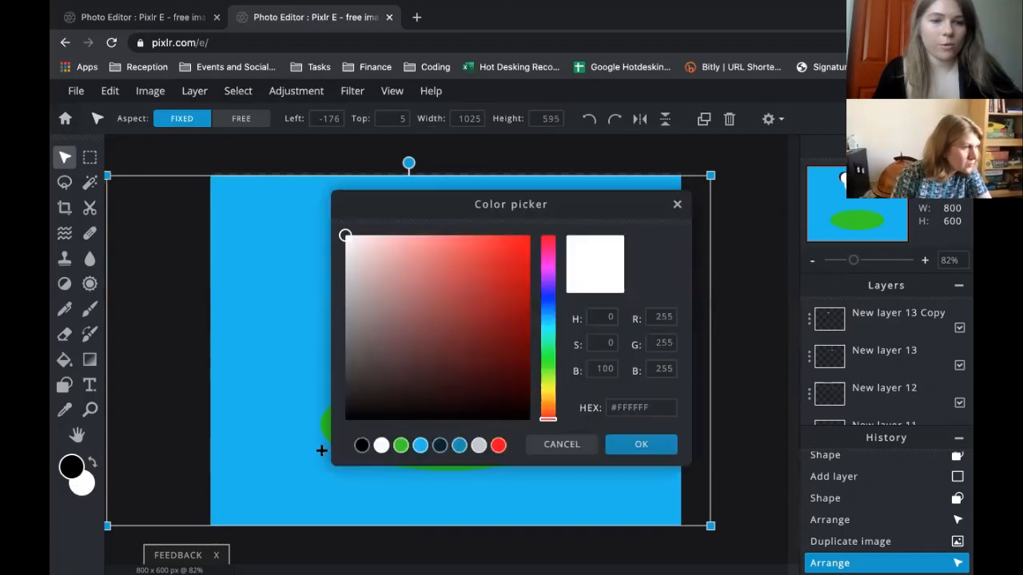
{"action": "left_click", "coordinate": [361, 445]}
{"action": "left_click", "coordinate": [647, 444]}
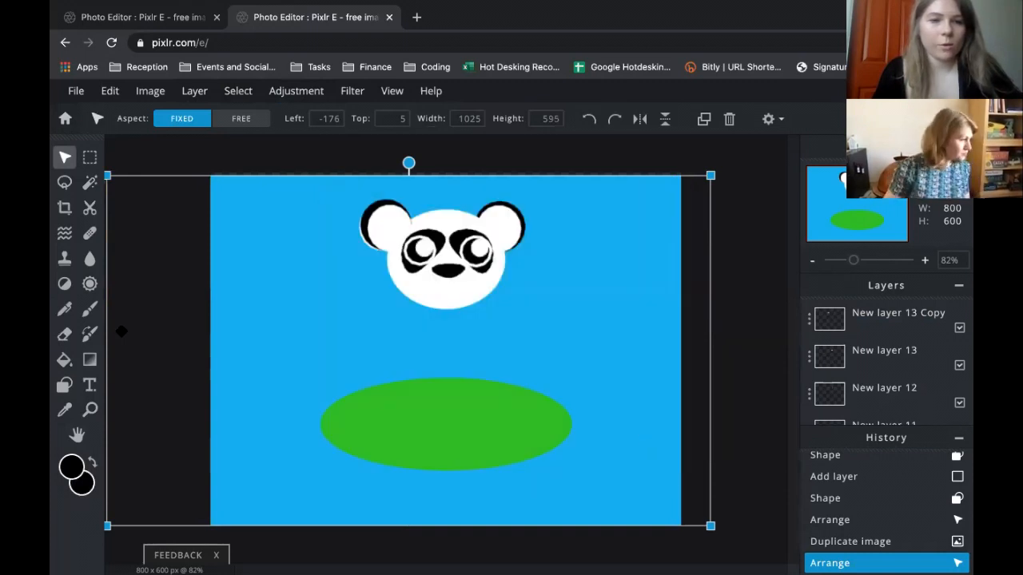
{"action": "left_click", "coordinate": [148, 91]}
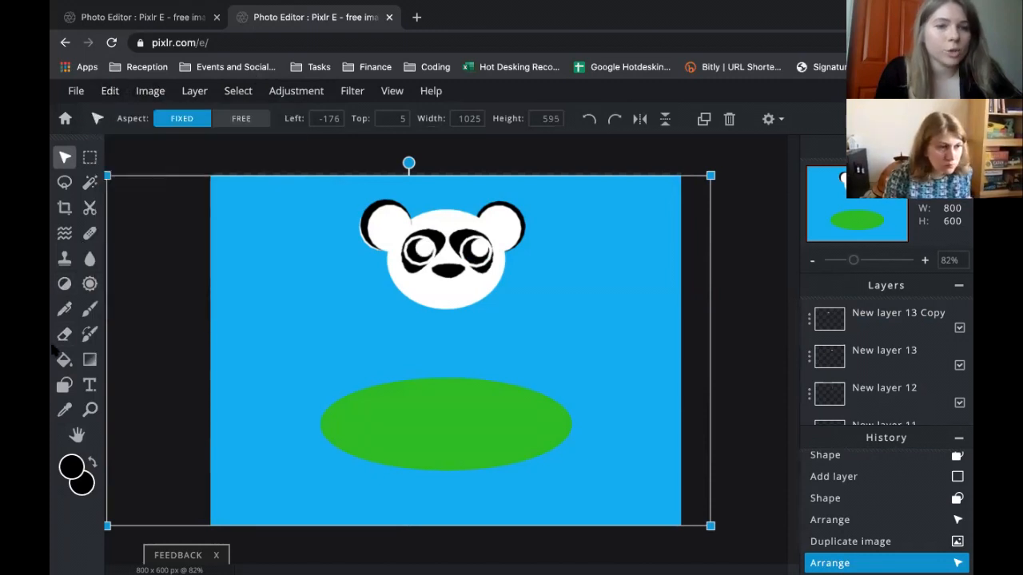
Add a new layer and draw a filled black ellipse about 50 × 42 px just below the panda's nose
{"action": "left_click", "coordinate": [64, 385]}
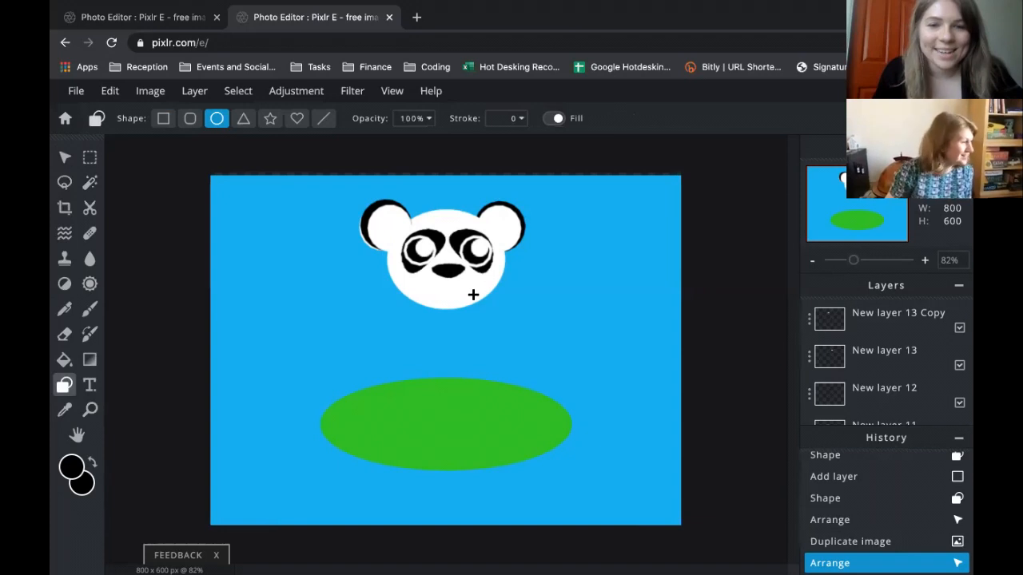
{"action": "left_click", "coordinate": [375, 230]}
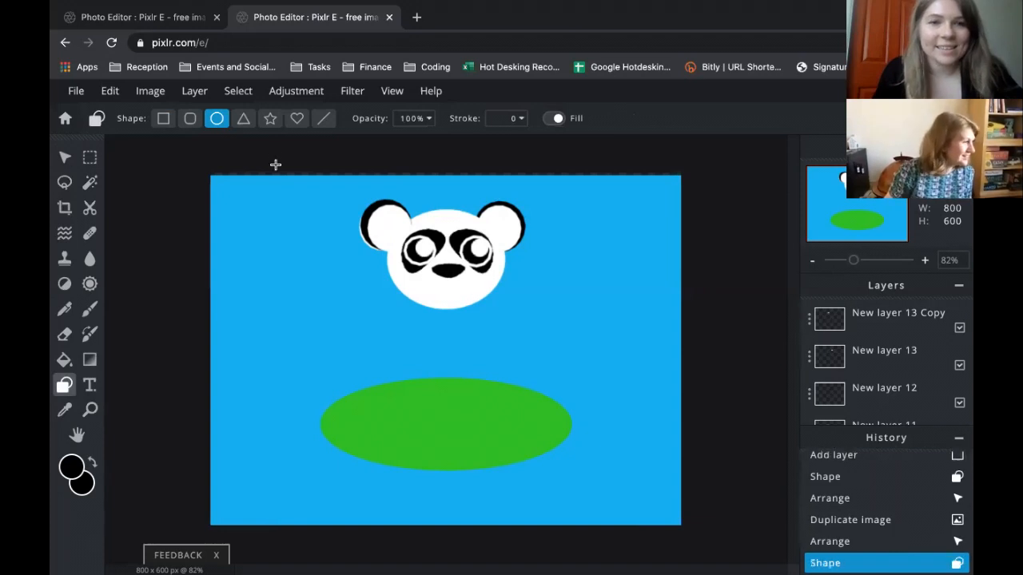
{"action": "left_click", "coordinate": [293, 94]}
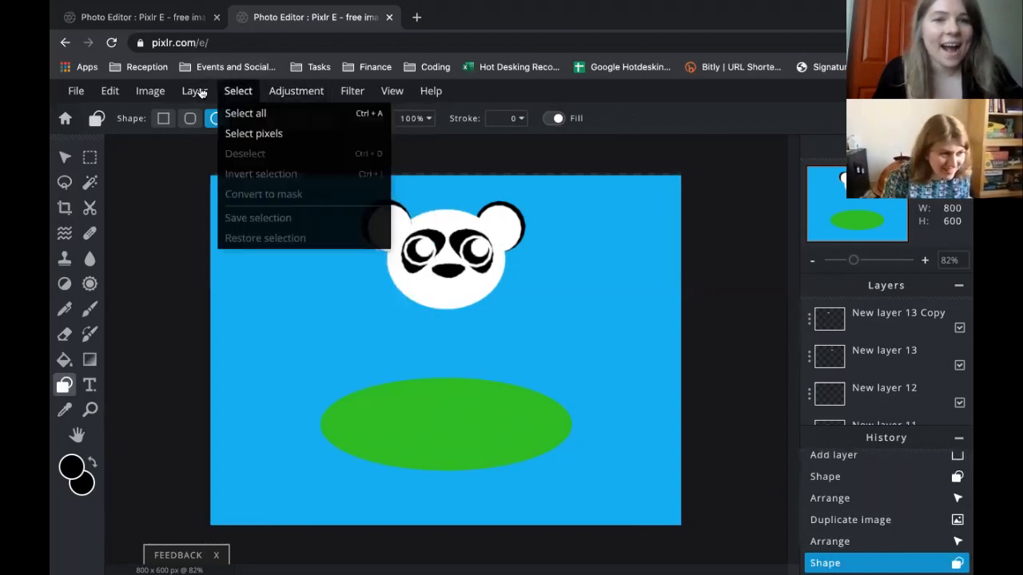
{"action": "left_click", "coordinate": [213, 110]}
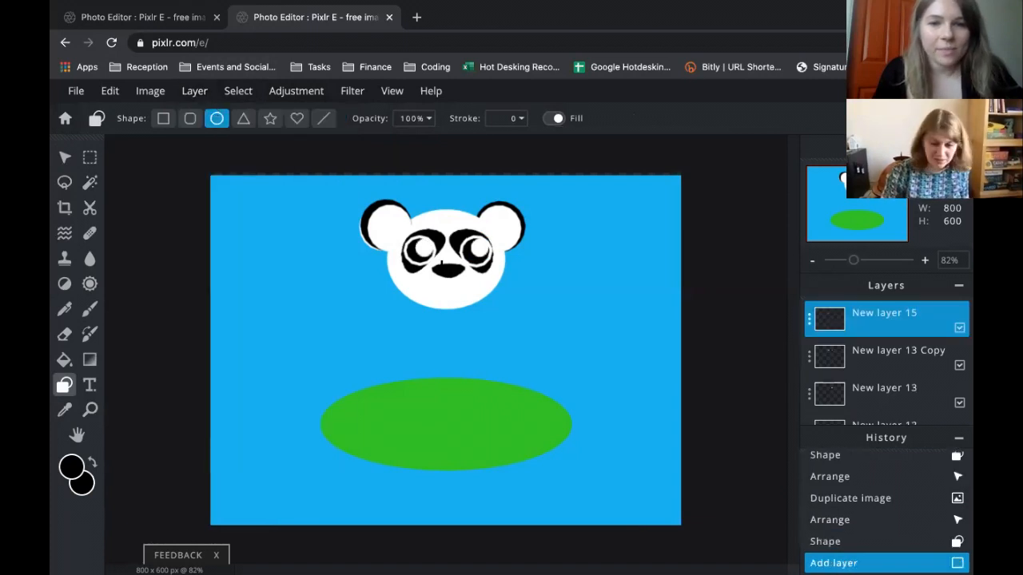
{"action": "mouse_move", "coordinate": [451, 278]}
{"action": "left_mouse_down"}
{"action": "mouse_move", "coordinate": [482, 302]}
{"action": "mouse_move", "coordinate": [463, 292]}
{"action": "left_mouse_up"}
{"action": "key", "text": "v"}
Duplicate the black ellipse, line the two up side by side directly under the nose as a mouth, and deselect
{"action": "left_click", "coordinate": [704, 119]}
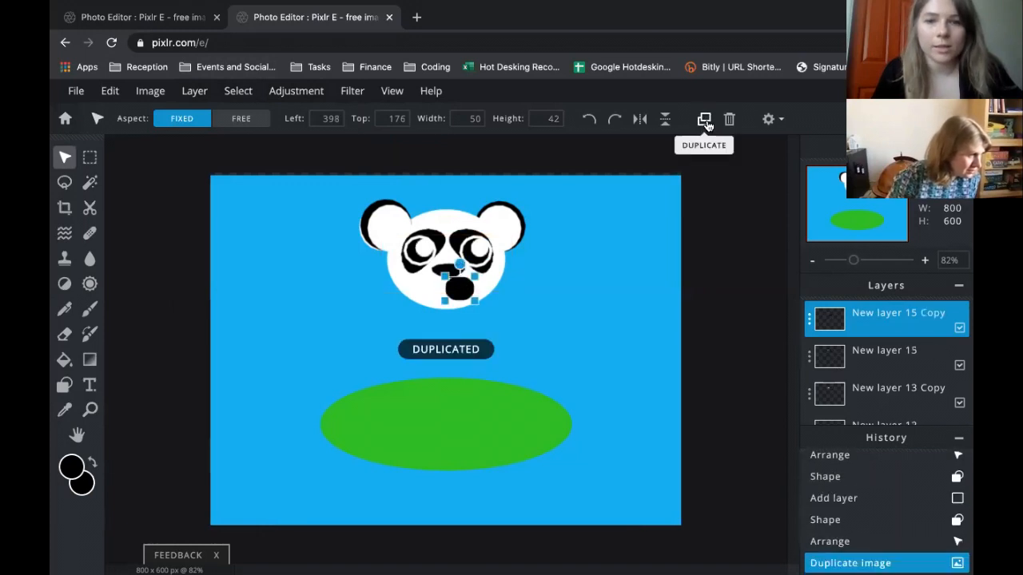
{"action": "mouse_move", "coordinate": [439, 289]}
{"action": "left_mouse_down"}
{"action": "mouse_move", "coordinate": [417, 287]}
{"action": "mouse_move", "coordinate": [453, 286]}
{"action": "left_mouse_up"}
{"action": "key", "text": "ctrl+z"}
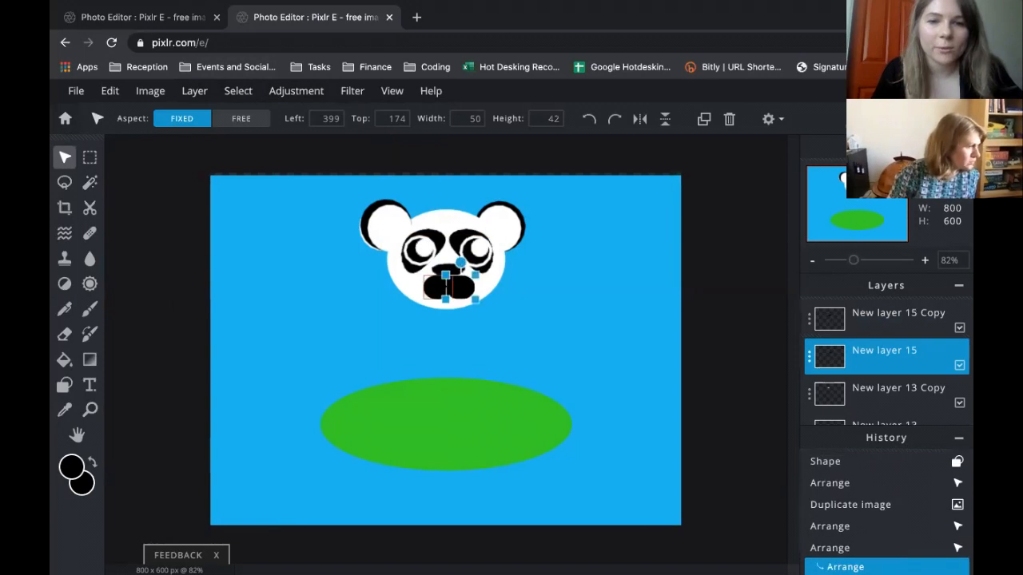
{"action": "key", "text": "ctrl+y"}
{"action": "key", "text": "Down"}
{"action": "left_click", "coordinate": [462, 287]}
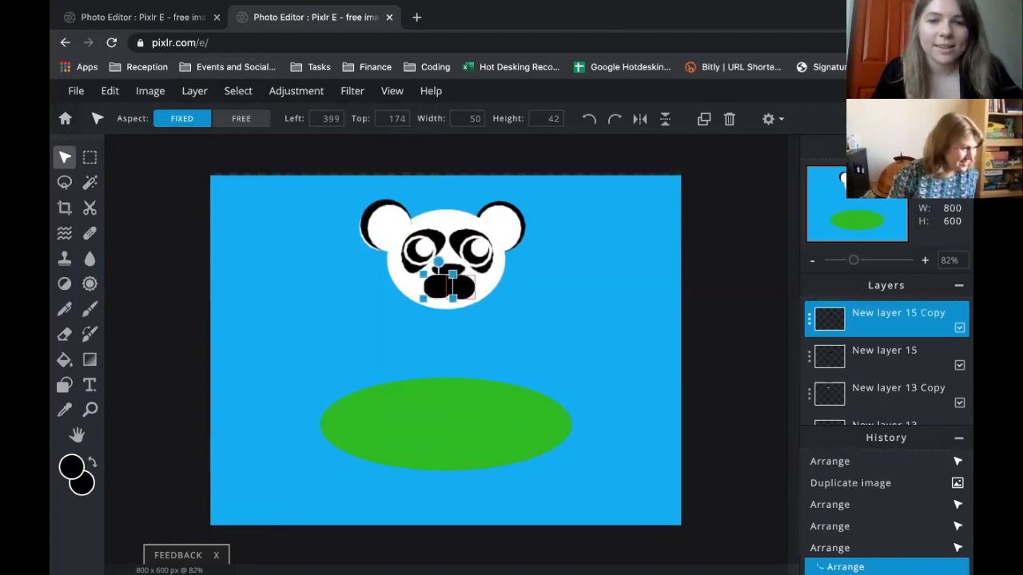
{"action": "key", "text": "Up"}
{"action": "key", "text": "Up"}
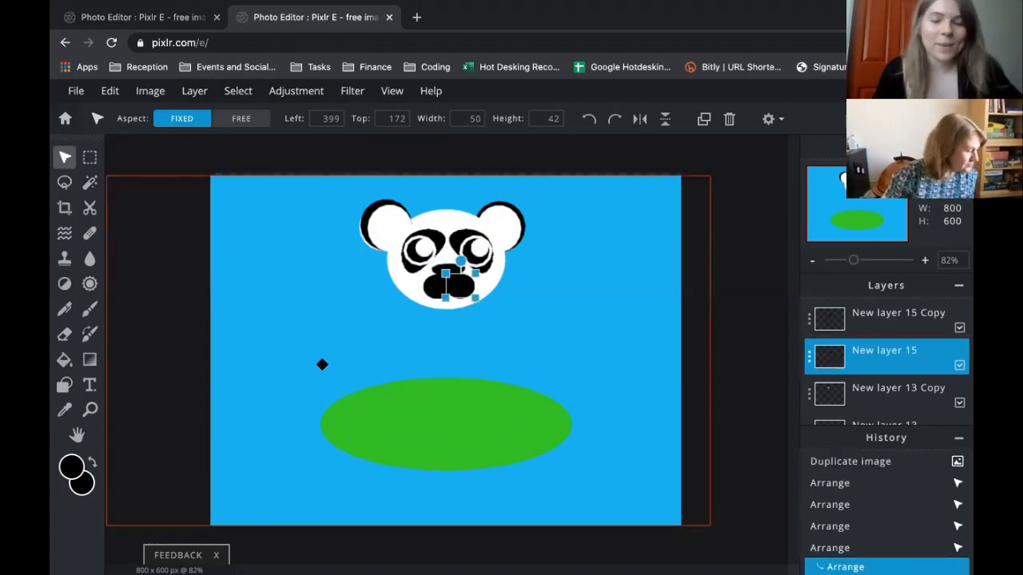
{"action": "left_click", "coordinate": [322, 363]}
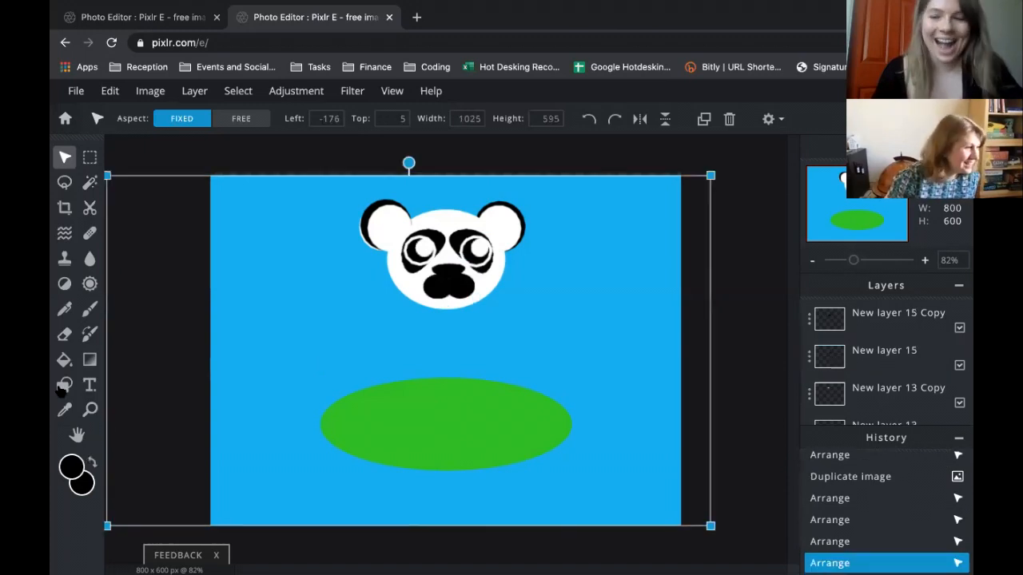
Set both the foreground and background colours to white
{"action": "left_click", "coordinate": [76, 467]}
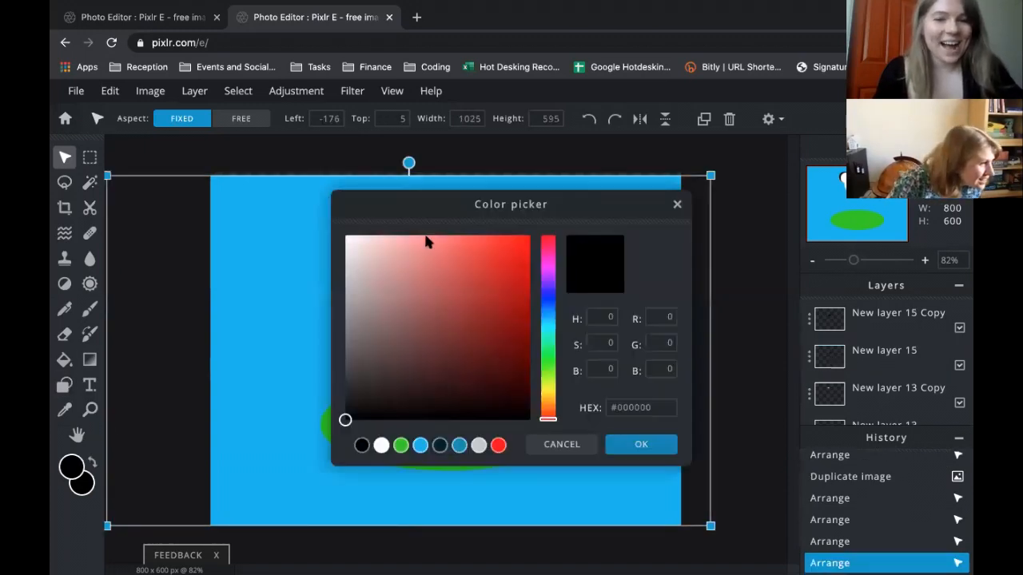
{"action": "left_click_drag", "start_coordinate": [346, 420], "coordinate": [345, 234]}
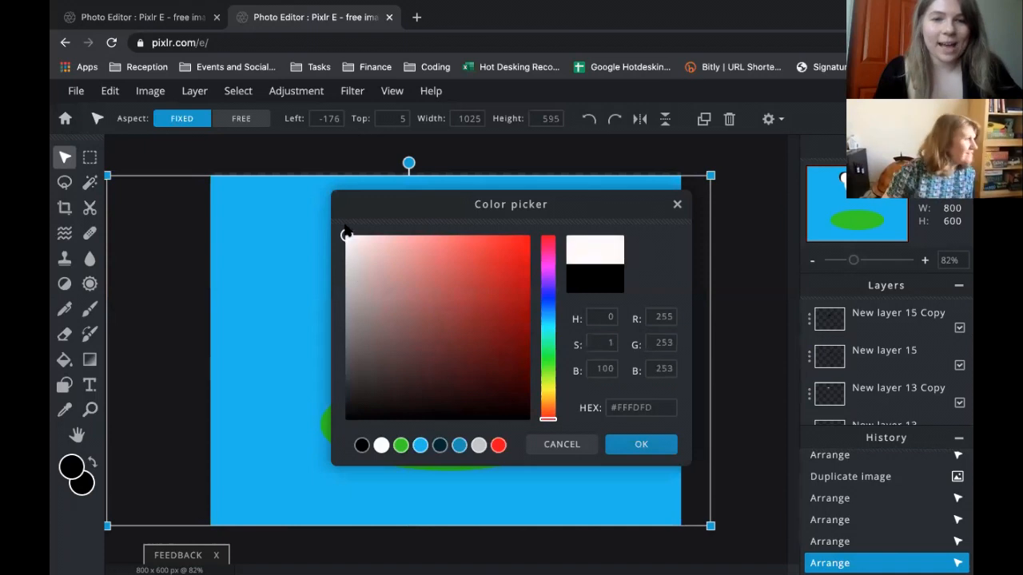
{"action": "left_click", "coordinate": [630, 438]}
{"action": "left_click", "coordinate": [88, 490]}
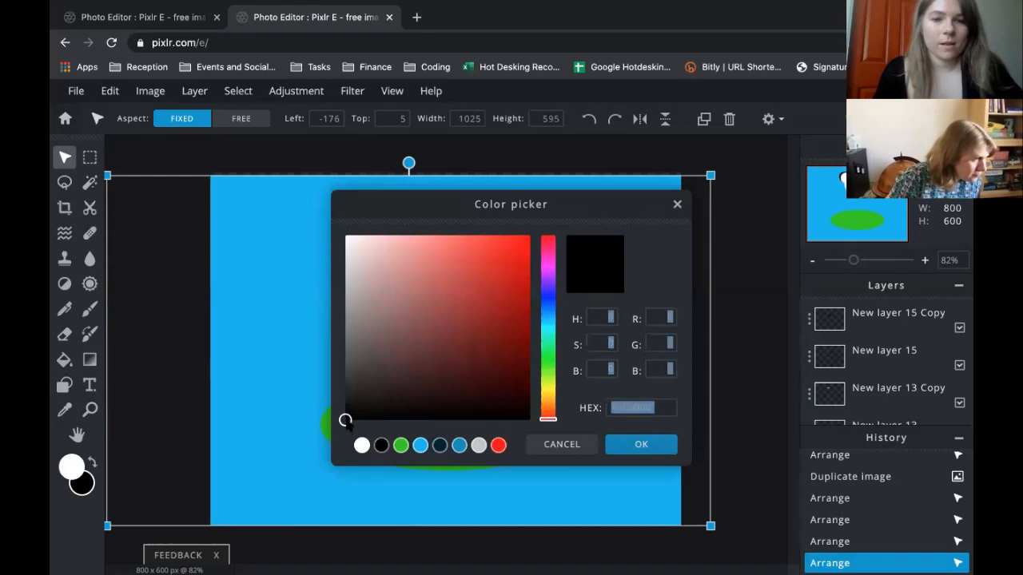
{"action": "left_click", "coordinate": [361, 445]}
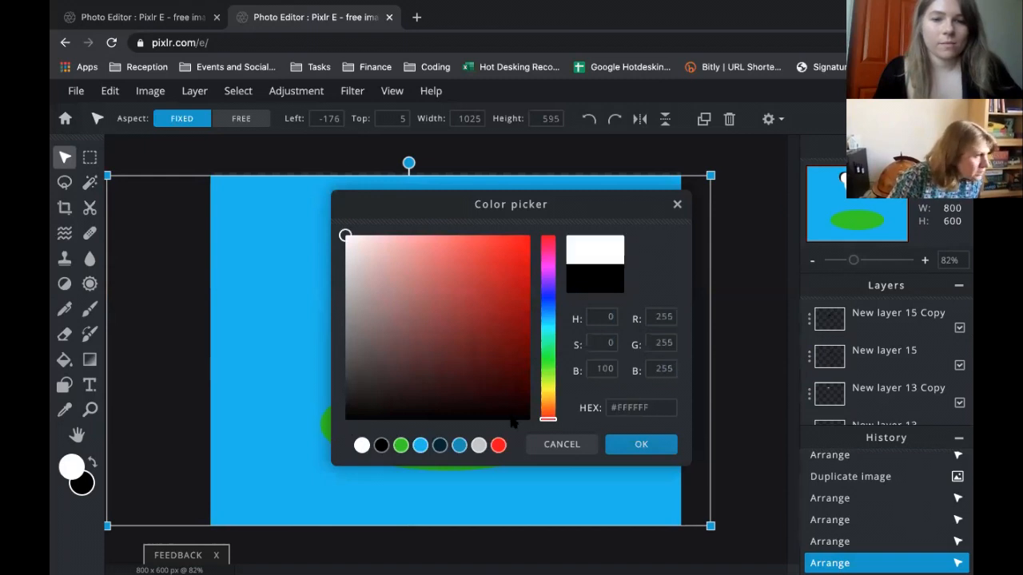
{"action": "left_click", "coordinate": [644, 448]}
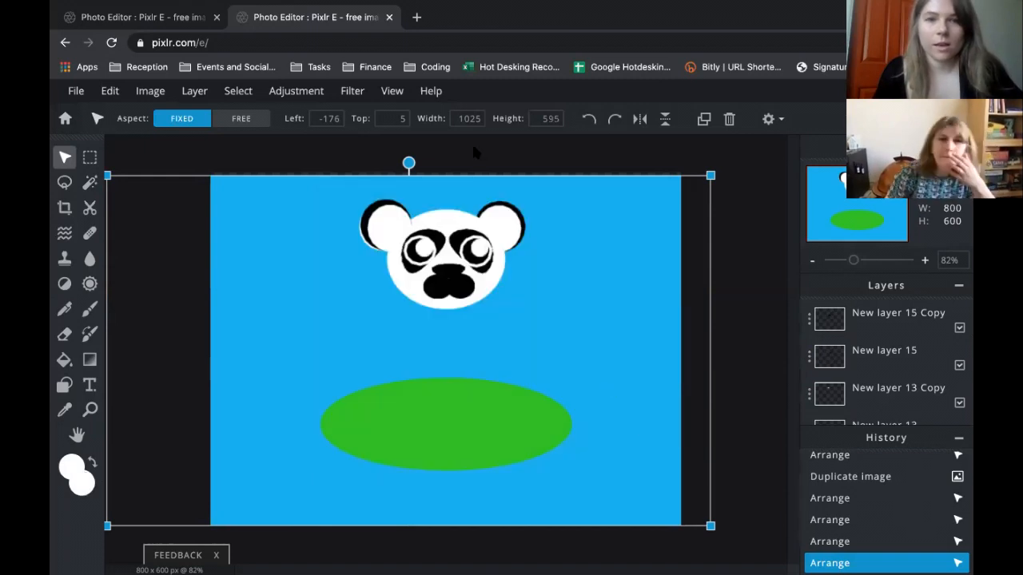
Add a new layer, draw a white ellipse over the left black mouth shape and resize it to 42 × 21 px
{"action": "left_click", "coordinate": [194, 90]}
{"action": "mouse_move", "coordinate": [196, 90]}
{"action": "left_click", "coordinate": [204, 112]}
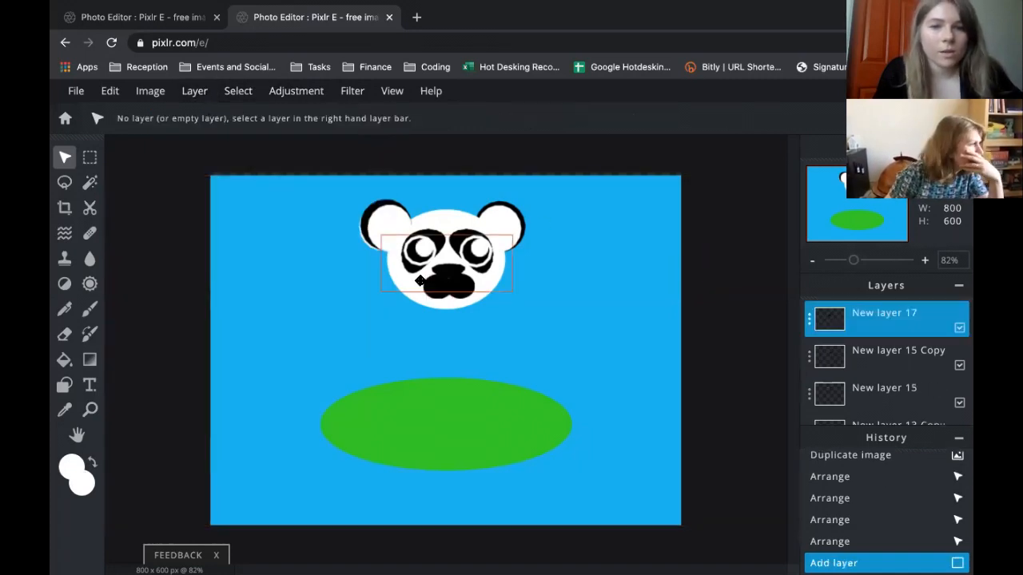
{"action": "left_click", "coordinate": [64, 386]}
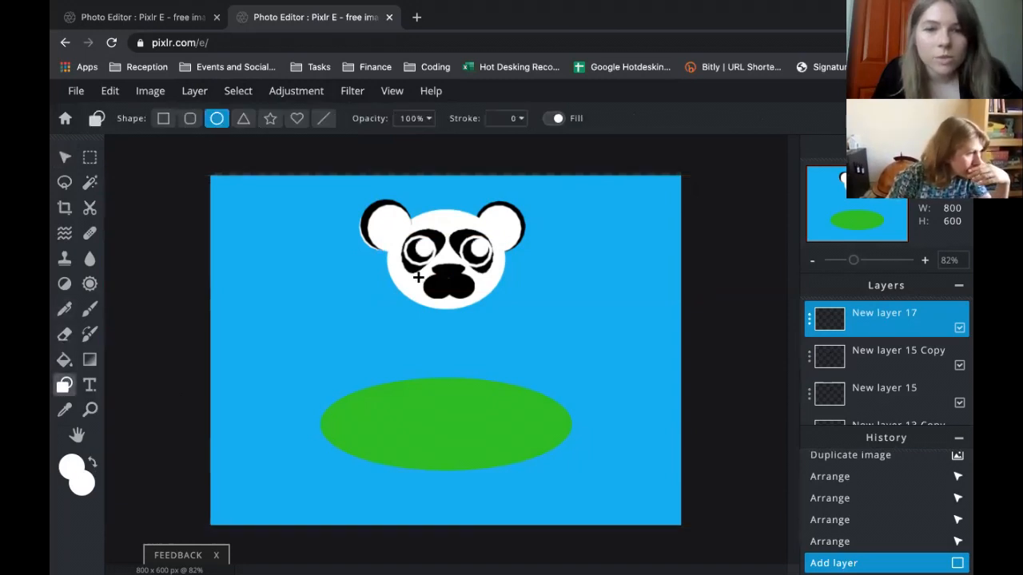
{"action": "left_click_drag", "start_coordinate": [418, 277], "coordinate": [449, 293]}
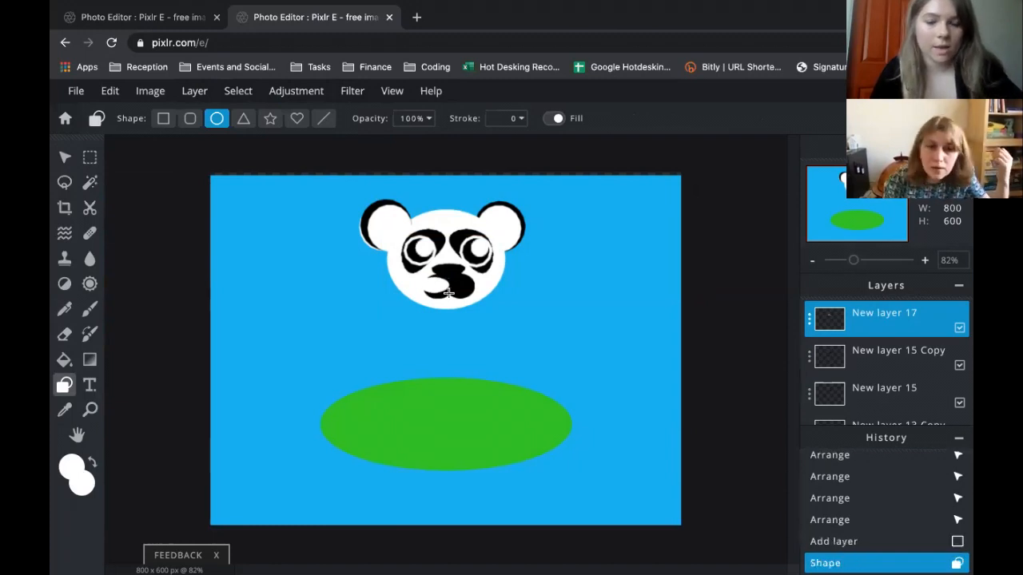
{"action": "key", "text": "v"}
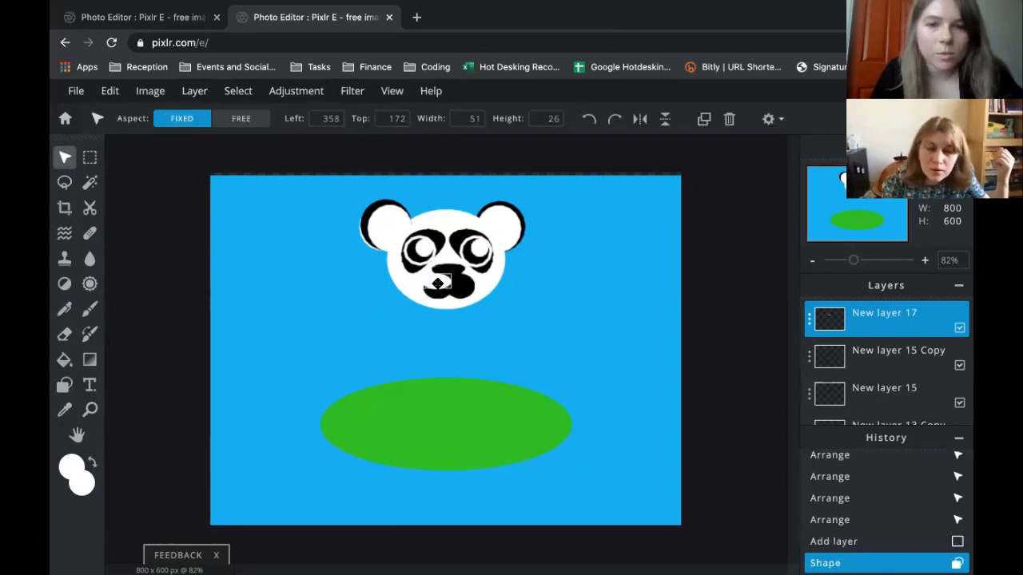
{"action": "mouse_move", "coordinate": [438, 284]}
{"action": "left_mouse_down"}
{"action": "mouse_move", "coordinate": [457, 294]}
{"action": "mouse_move", "coordinate": [434, 284]}
{"action": "mouse_move", "coordinate": [460, 272]}
{"action": "mouse_move", "coordinate": [436, 282]}
{"action": "left_mouse_up"}
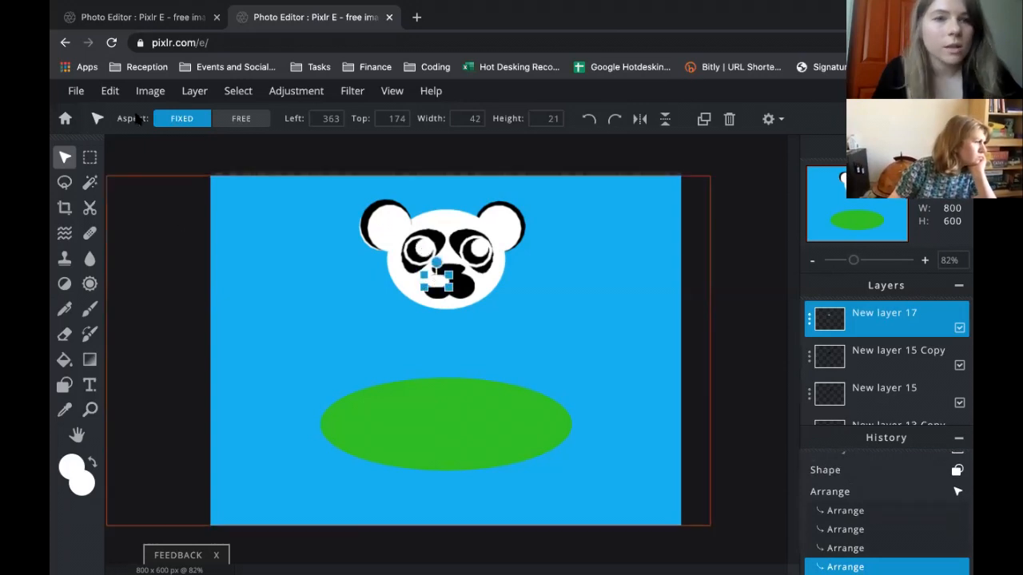
Free distort the white ellipse to about 41 × 51 px so only a curved black edge of the left mouth shape remains
{"action": "left_click", "coordinate": [111, 91]}
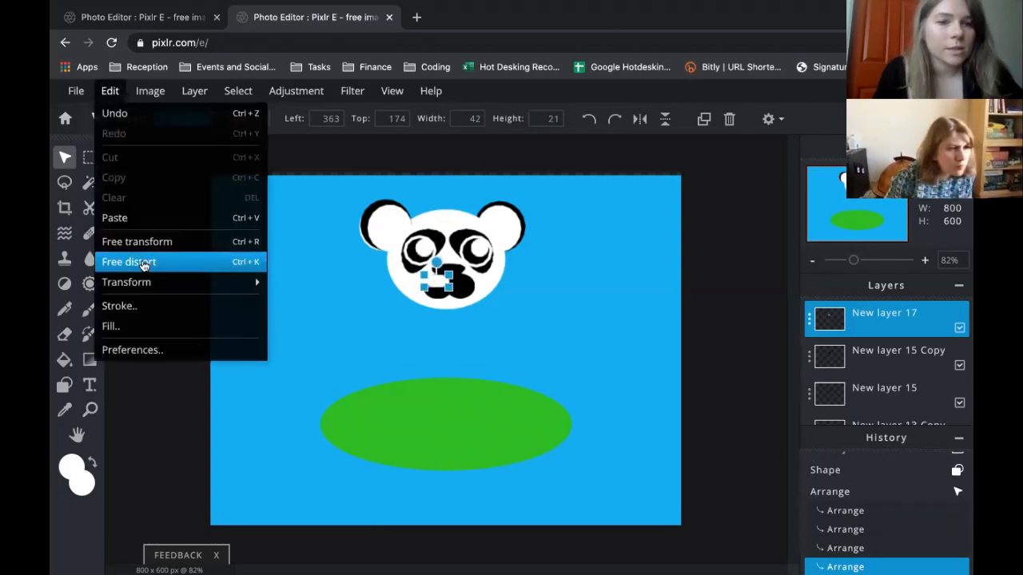
{"action": "left_click", "coordinate": [152, 262]}
{"action": "mouse_move", "coordinate": [450, 276]}
{"action": "left_mouse_down"}
{"action": "mouse_move", "coordinate": [437, 290]}
{"action": "mouse_move", "coordinate": [442, 306]}
{"action": "mouse_move", "coordinate": [421, 292]}
{"action": "mouse_move", "coordinate": [438, 278]}
{"action": "left_mouse_up"}
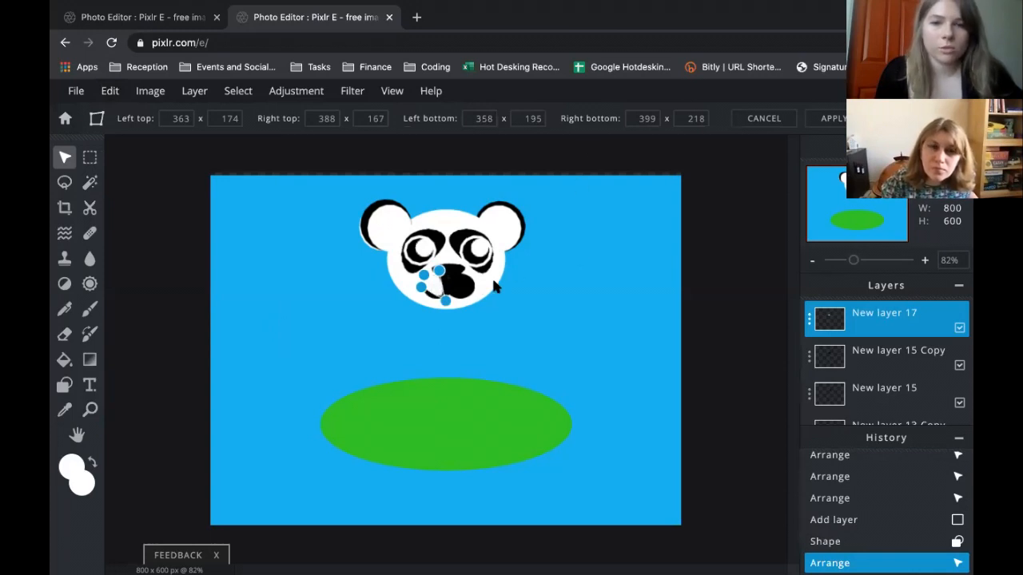
{"action": "key", "text": "Return"}
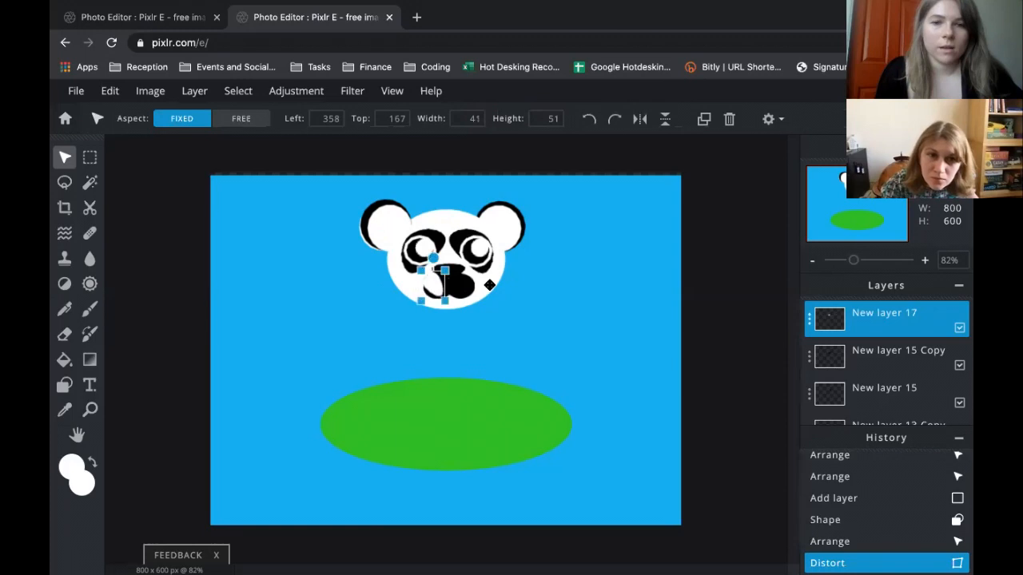
{"action": "left_click", "coordinate": [435, 282]}
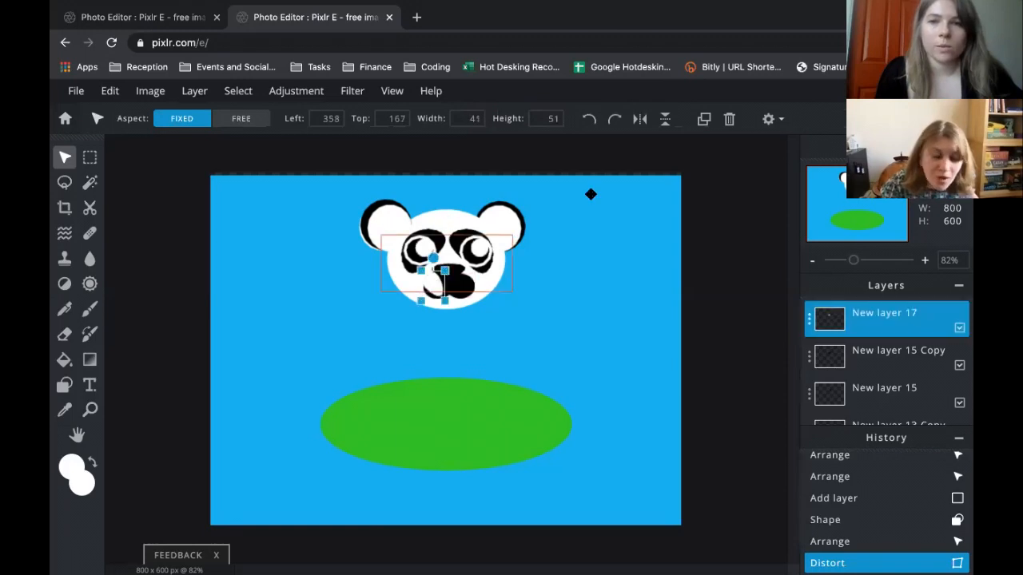
Duplicate the distorted white shape, flip it horizontally, and fit it over the right mouth shape at 47 × 58 px
{"action": "left_click", "coordinate": [700, 124]}
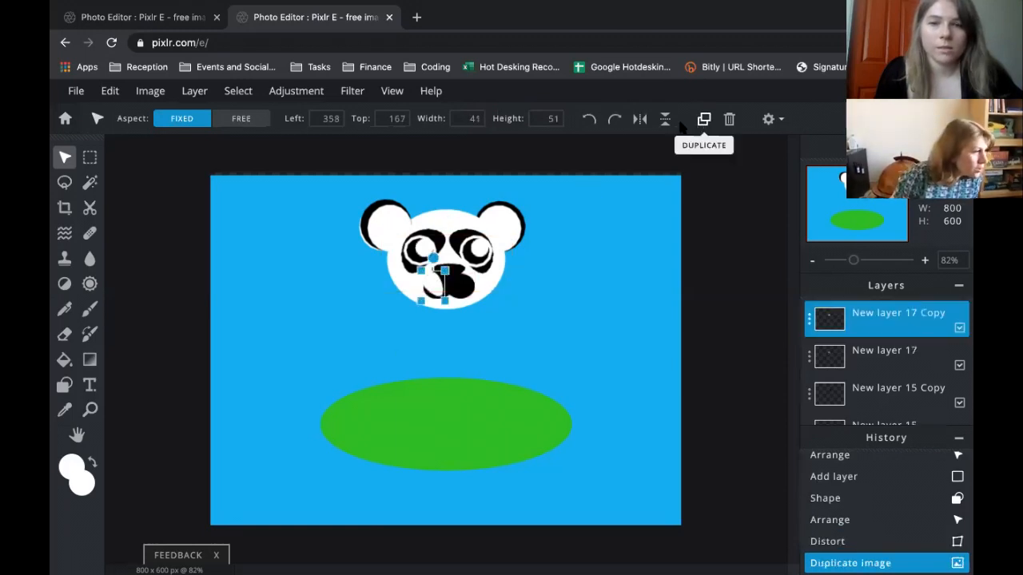
{"action": "left_click", "coordinate": [641, 120]}
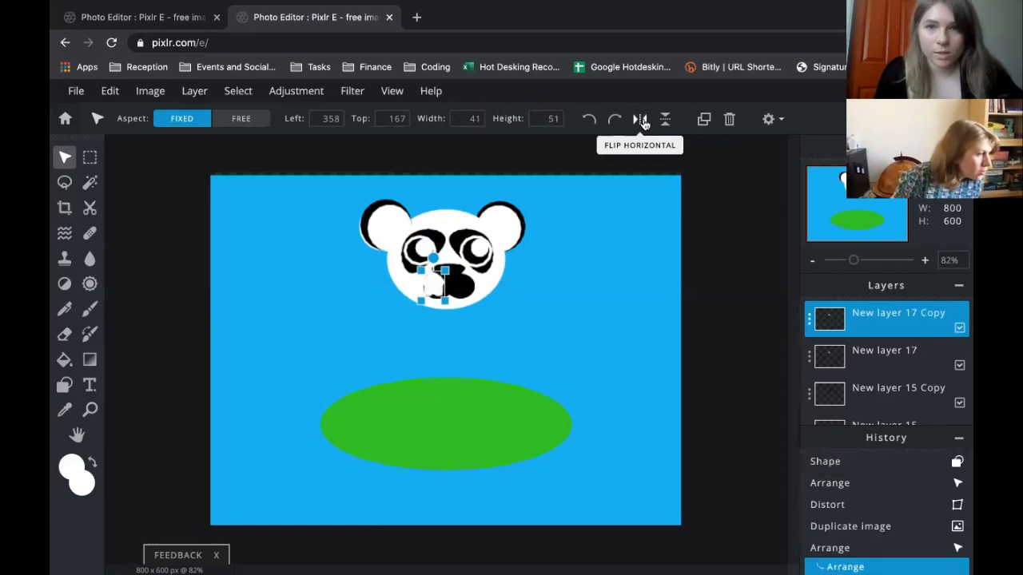
{"action": "left_click_drag", "start_coordinate": [437, 285], "coordinate": [462, 283]}
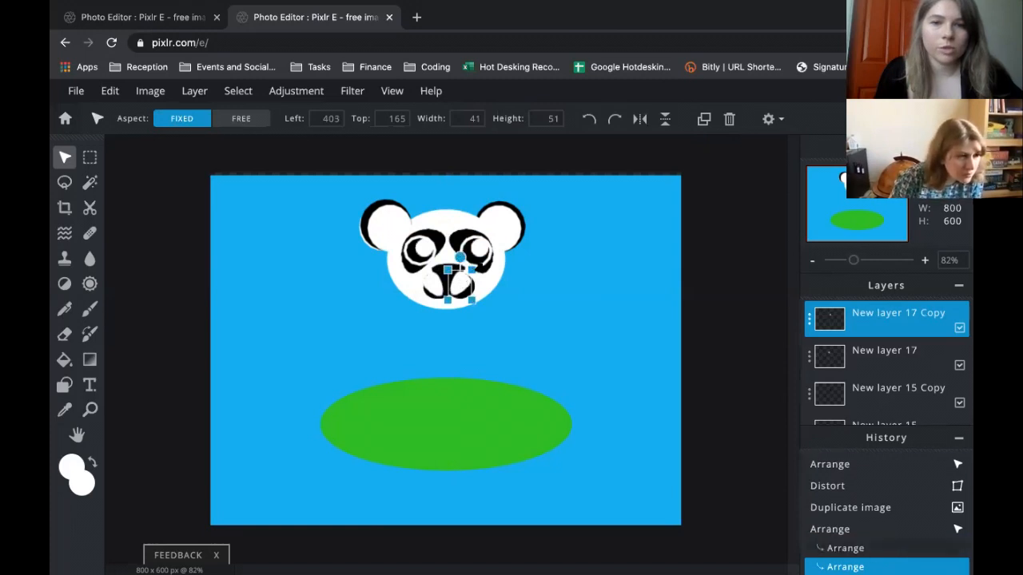
{"action": "left_click_drag", "start_coordinate": [471, 269], "coordinate": [475, 265]}
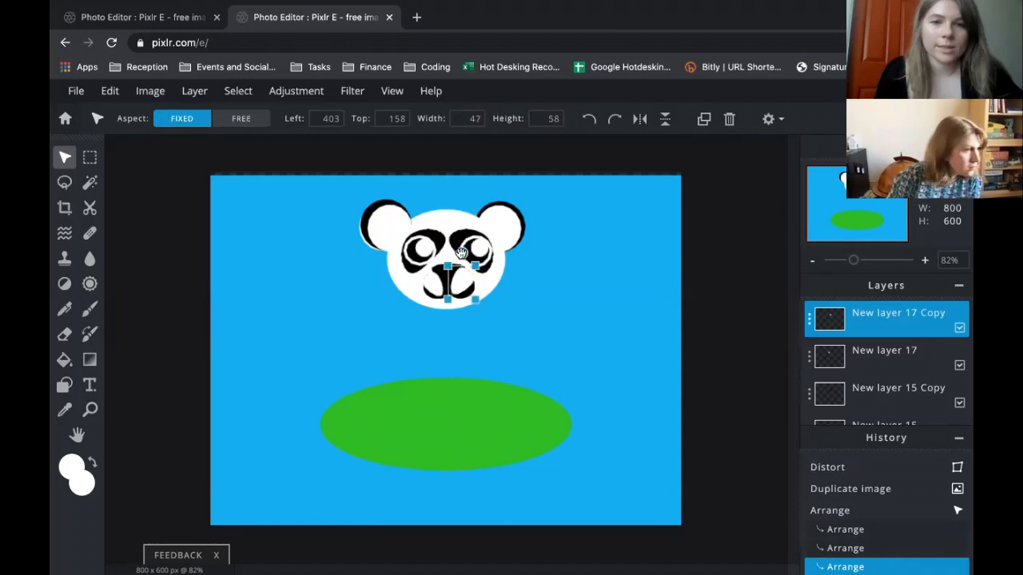
Adjust the left white mouth shape to mirror the right one, leaving an even smile line under the nose, and deselect
{"action": "left_click_drag", "start_coordinate": [462, 254], "coordinate": [438, 286]}
{"action": "left_click", "coordinate": [432, 265]}
{"action": "left_click", "coordinate": [549, 308]}
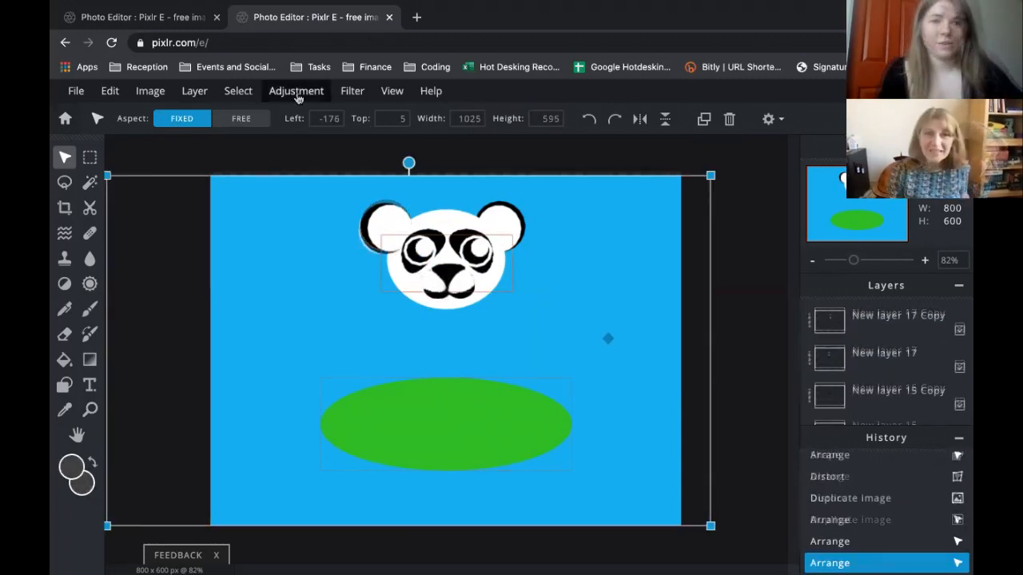
Add a new layer, draw a black ellipse about 251 × 233 px for the body, and centre it under the head
{"action": "left_click", "coordinate": [207, 95]}
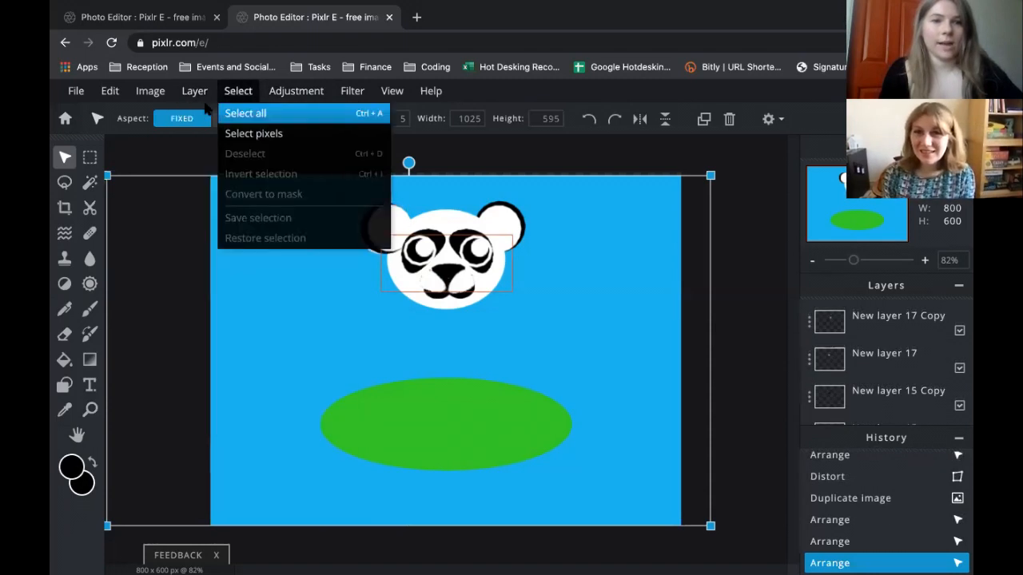
{"action": "left_click", "coordinate": [201, 114]}
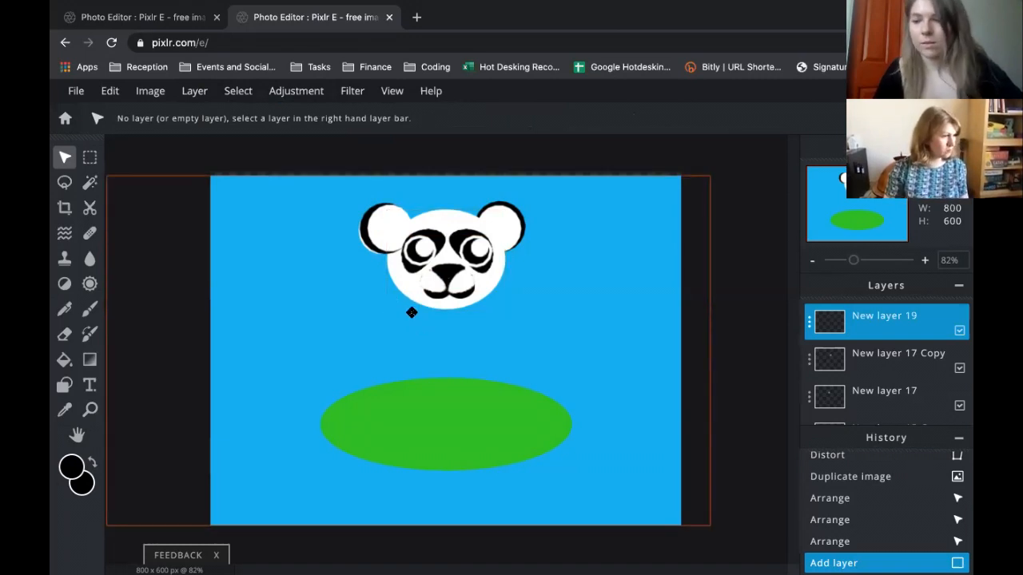
{"action": "left_click", "coordinate": [65, 386]}
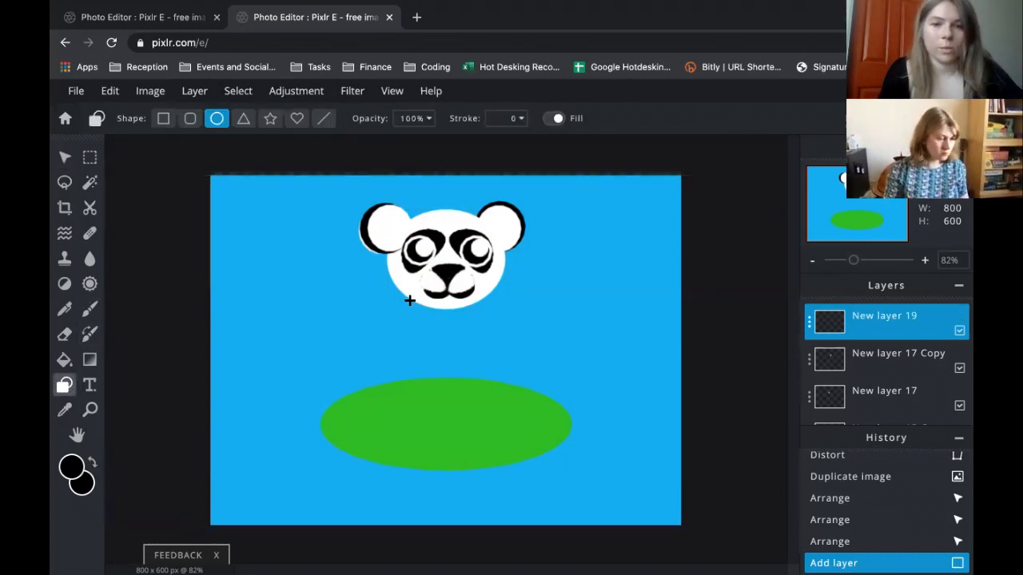
{"action": "left_click_drag", "start_coordinate": [409, 301], "coordinate": [471, 341]}
{"action": "left_click_drag", "start_coordinate": [487, 378], "coordinate": [557, 438]}
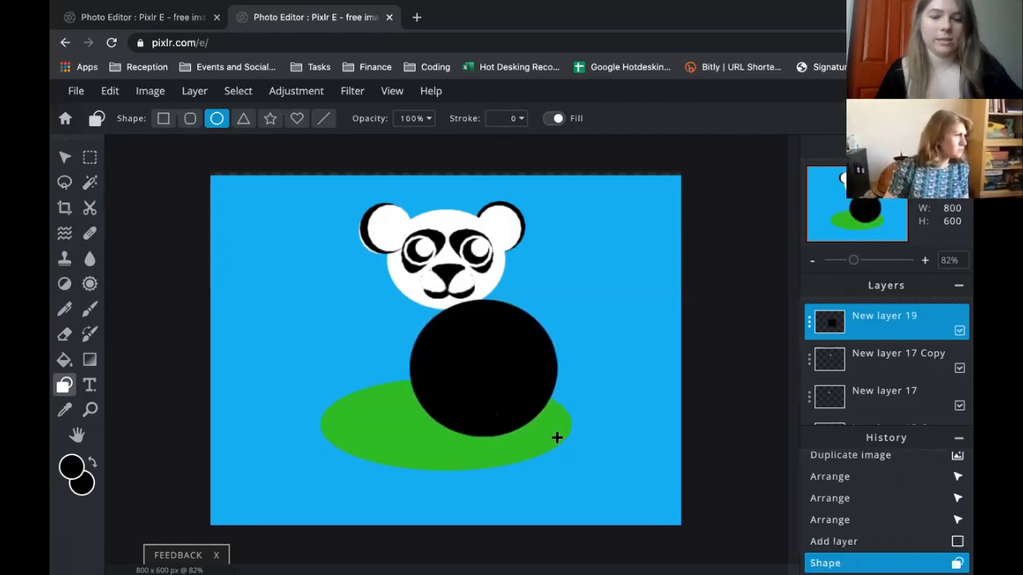
{"action": "key", "text": "v"}
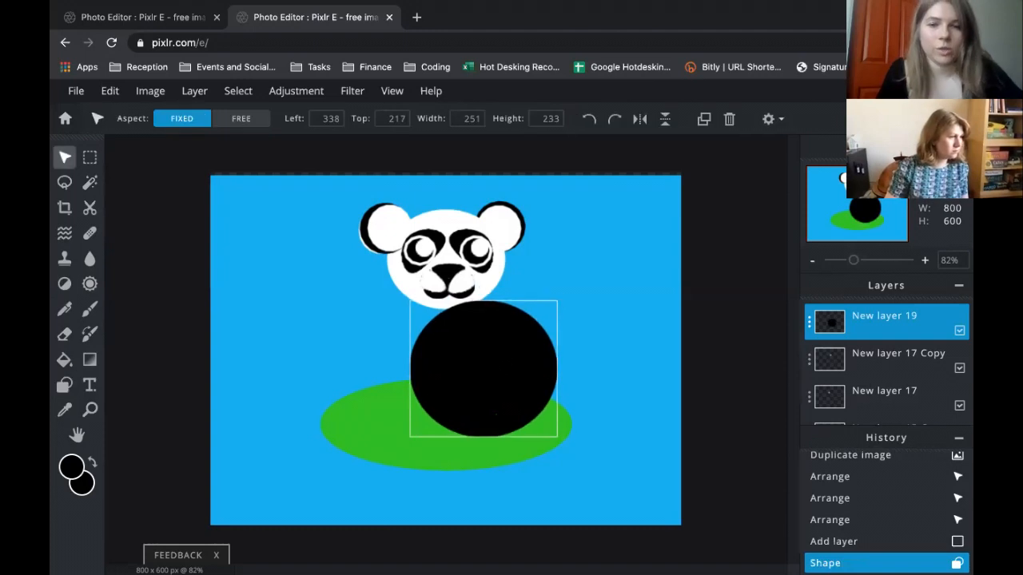
{"action": "left_click_drag", "start_coordinate": [484, 370], "coordinate": [446, 367]}
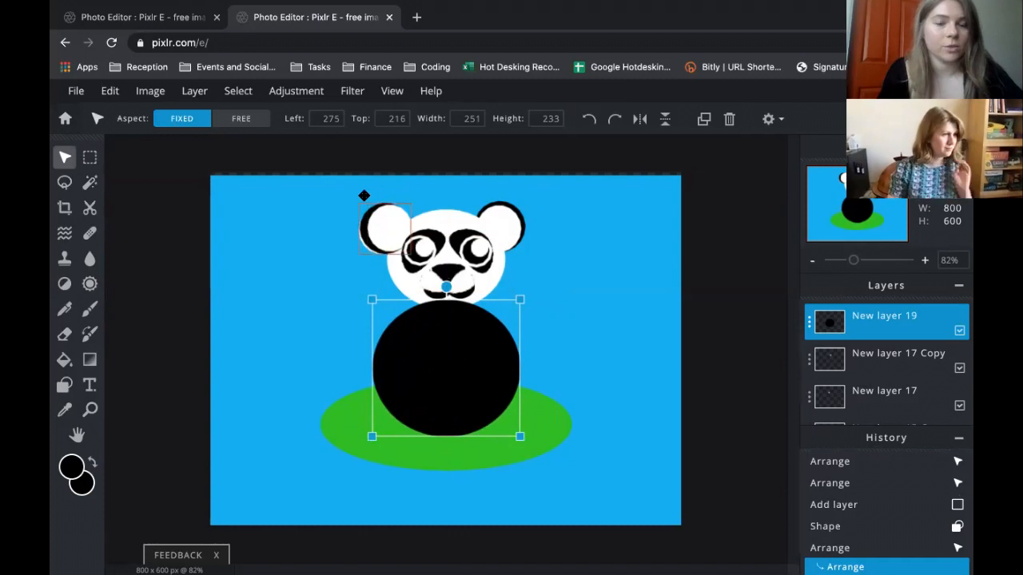
{"action": "left_click", "coordinate": [108, 93]}
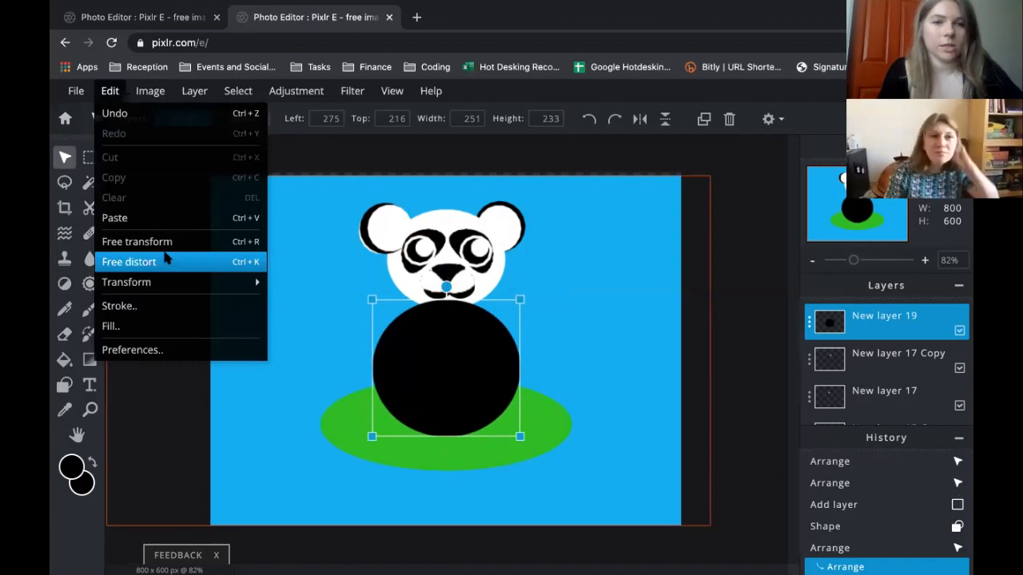
{"action": "left_click", "coordinate": [136, 262]}
{"action": "left_click_drag", "start_coordinate": [520, 436], "coordinate": [570, 453]}
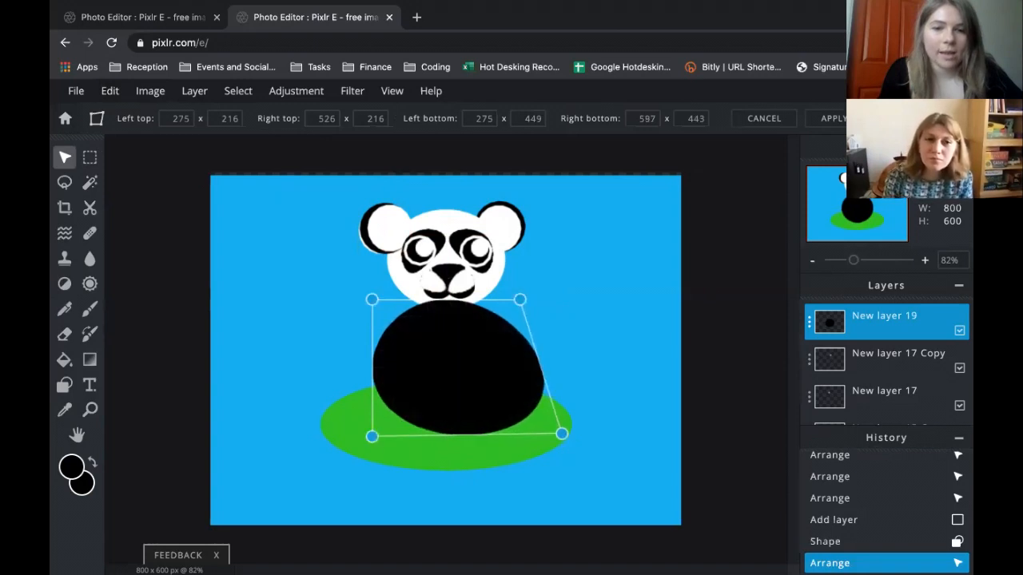
{"action": "mouse_move", "coordinate": [352, 437]}
{"action": "left_mouse_down"}
{"action": "mouse_move", "coordinate": [345, 423]}
{"action": "mouse_move", "coordinate": [334, 434]}
{"action": "mouse_move", "coordinate": [343, 445]}
{"action": "mouse_move", "coordinate": [342, 435]}
{"action": "left_mouse_up"}
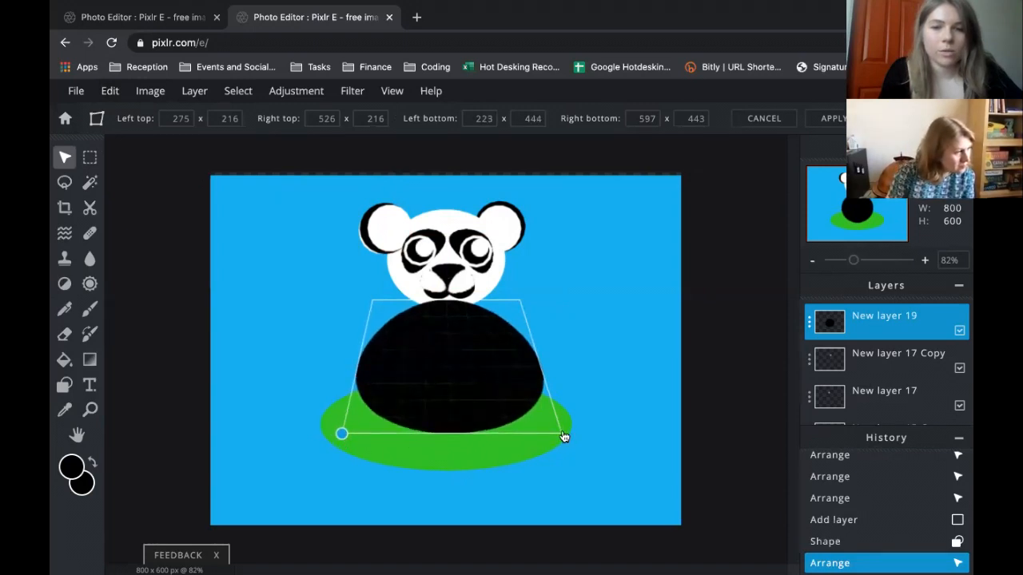
{"action": "left_click_drag", "start_coordinate": [563, 434], "coordinate": [565, 433]}
{"action": "key", "text": "Right"}
{"action": "key", "text": "Right"}
{"action": "key", "text": "Right"}
{"action": "key", "text": "Down"}
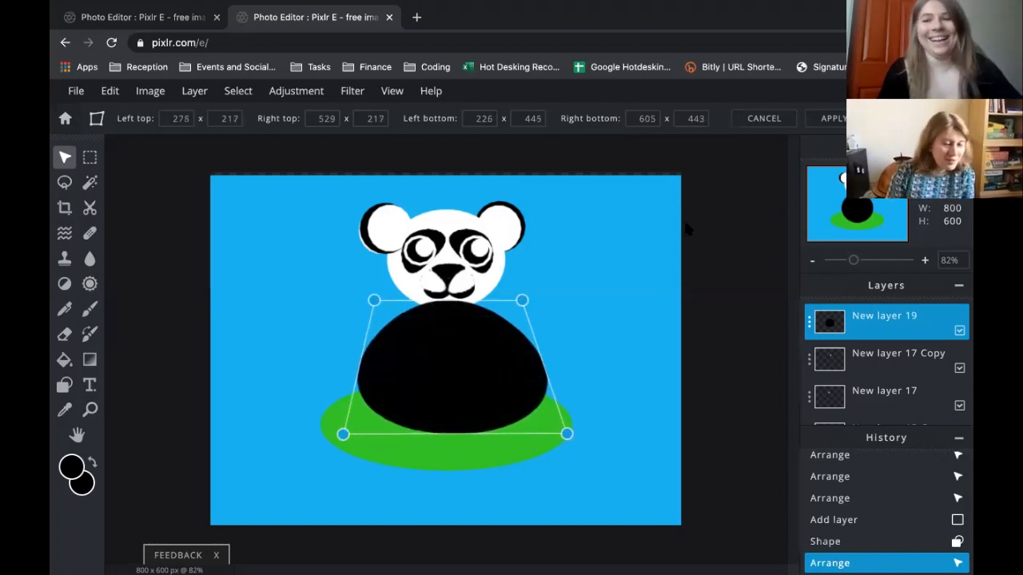
{"action": "left_click", "coordinate": [638, 295]}
{"action": "left_click", "coordinate": [655, 276]}
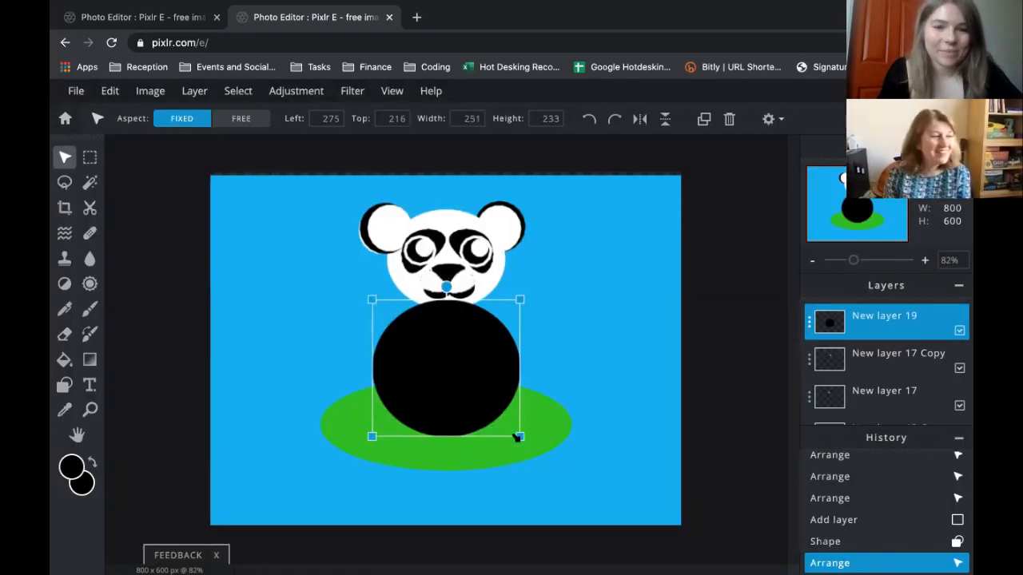
Free distort the black body so its base flares out, with bottom corners at about 214 × 433 and 598 × 429
{"action": "left_click", "coordinate": [135, 92]}
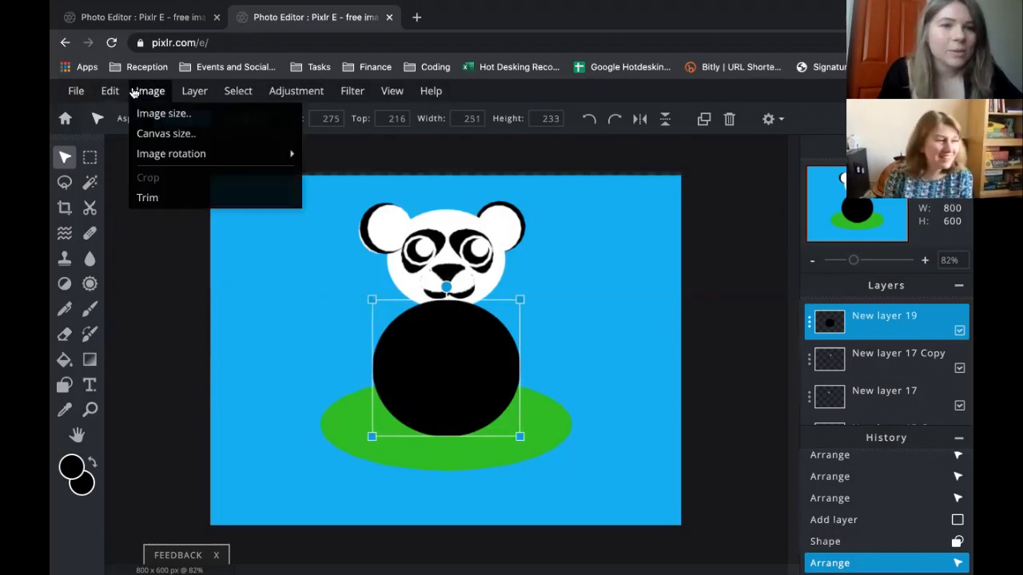
{"action": "left_click", "coordinate": [109, 90]}
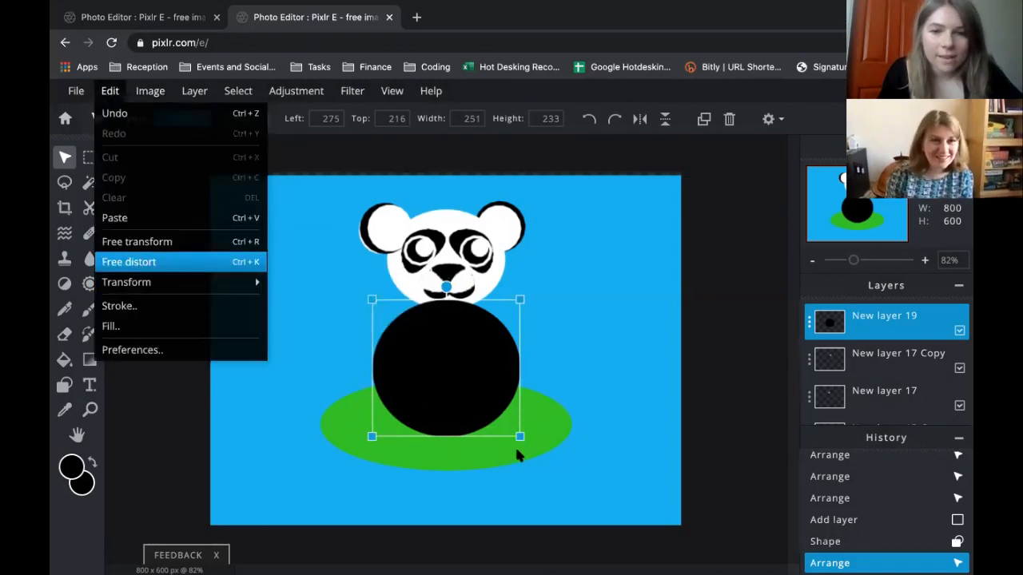
{"action": "key", "text": "ctrl+k"}
{"action": "left_click_drag", "start_coordinate": [519, 436], "coordinate": [563, 425]}
{"action": "left_click_drag", "start_coordinate": [370, 440], "coordinate": [336, 438]}
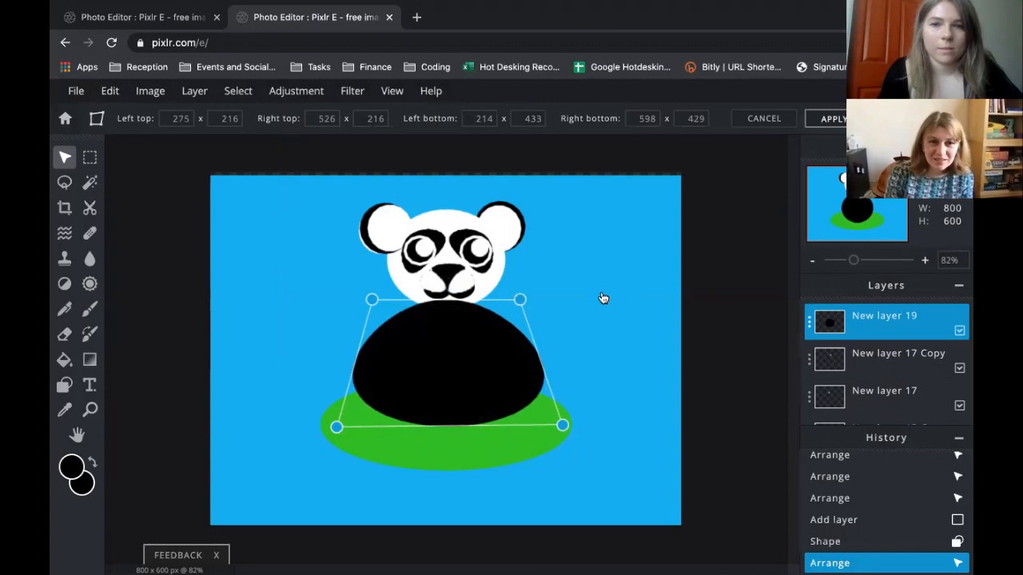
{"action": "key", "text": "Return"}
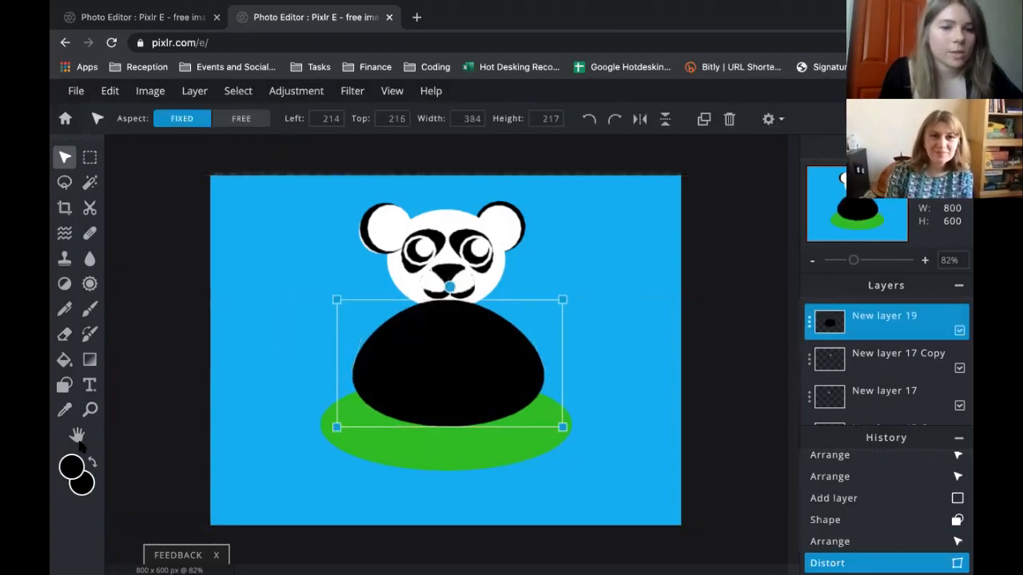
Duplicate the black body shape and fill the copy, offset to the lower left of the original, with white
{"action": "left_click", "coordinate": [703, 120]}
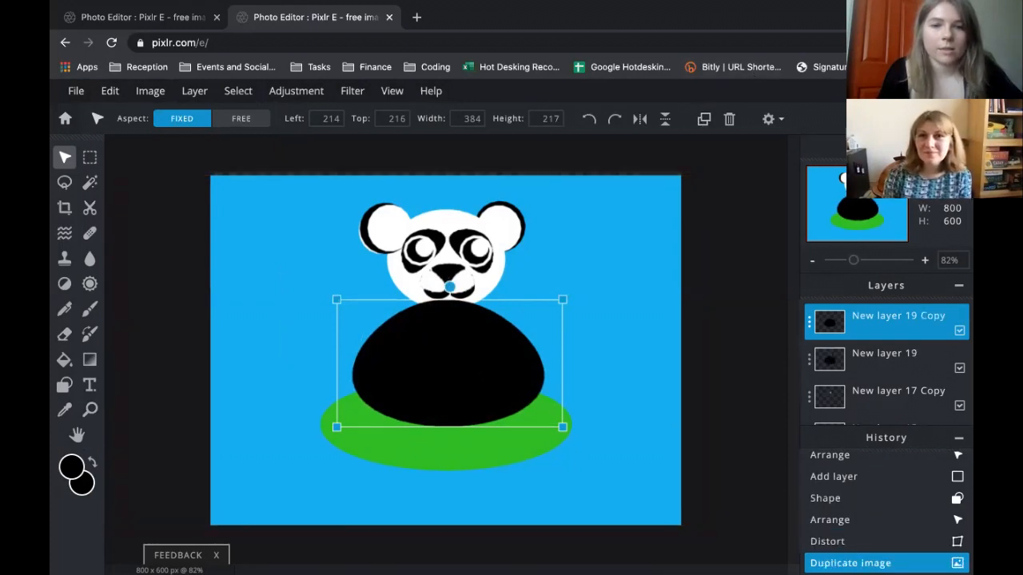
{"action": "left_click_drag", "start_coordinate": [448, 363], "coordinate": [368, 386]}
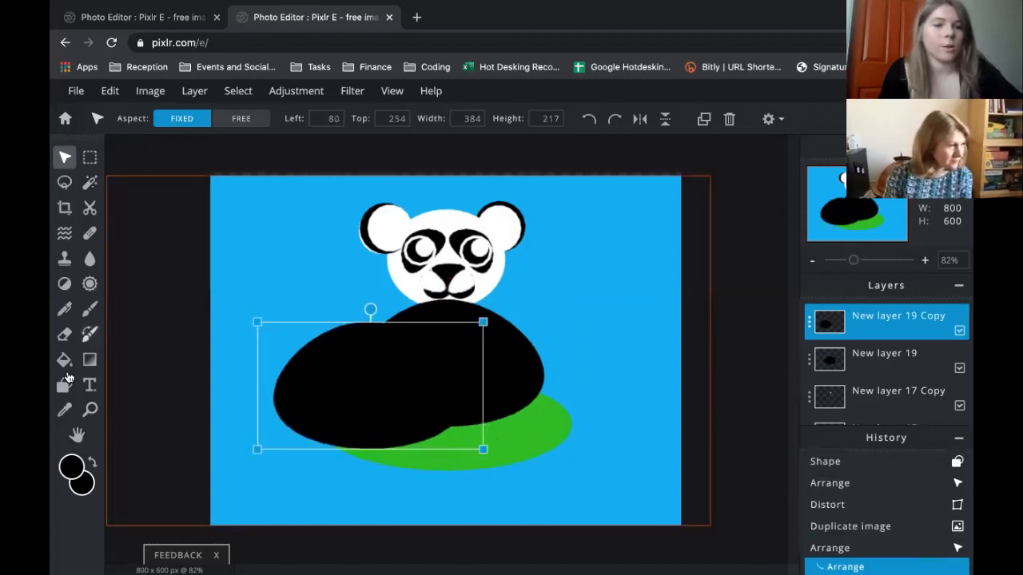
{"action": "left_click", "coordinate": [66, 458]}
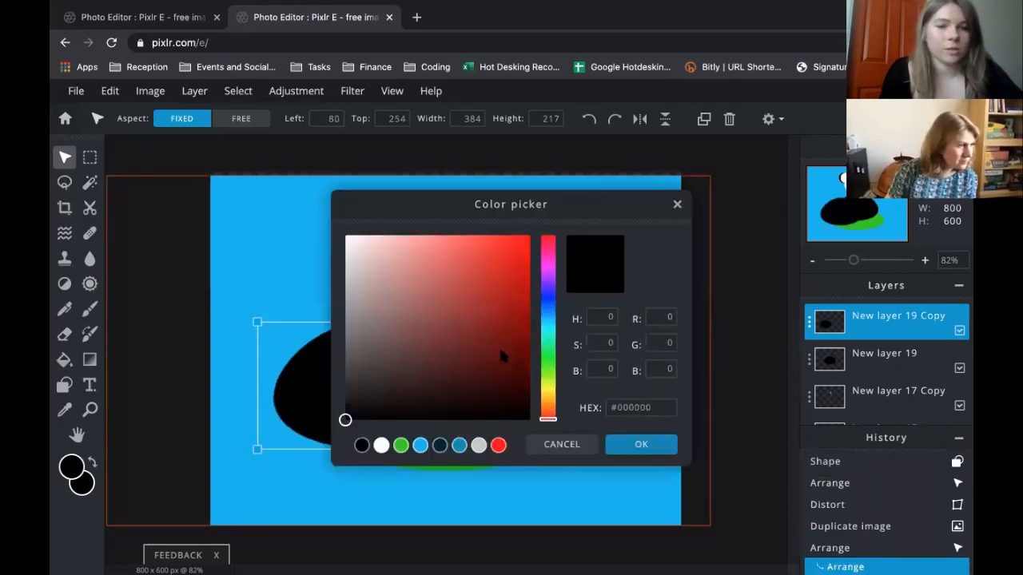
{"action": "left_click", "coordinate": [381, 445]}
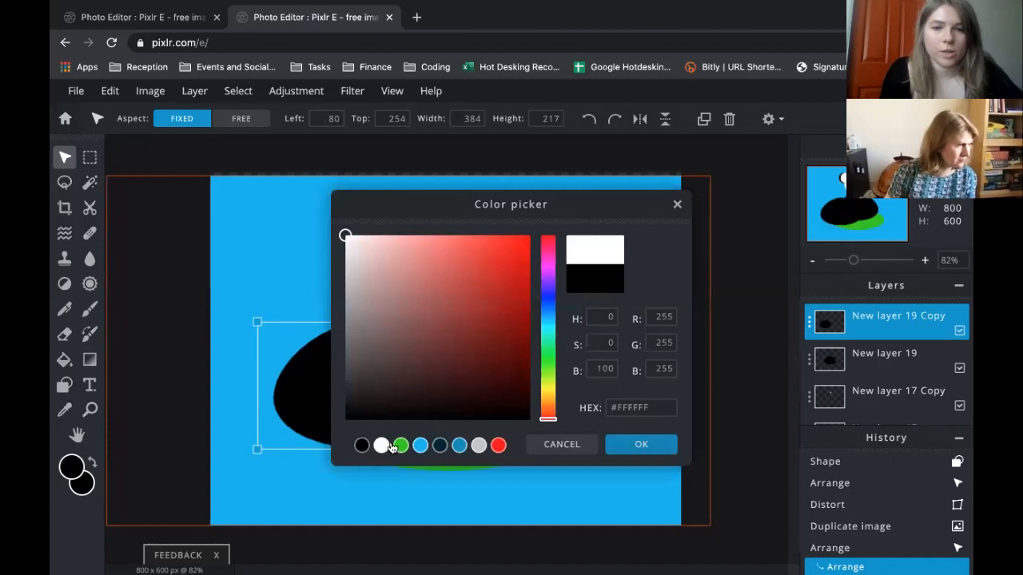
{"action": "left_click", "coordinate": [642, 445]}
{"action": "left_click", "coordinate": [72, 466]}
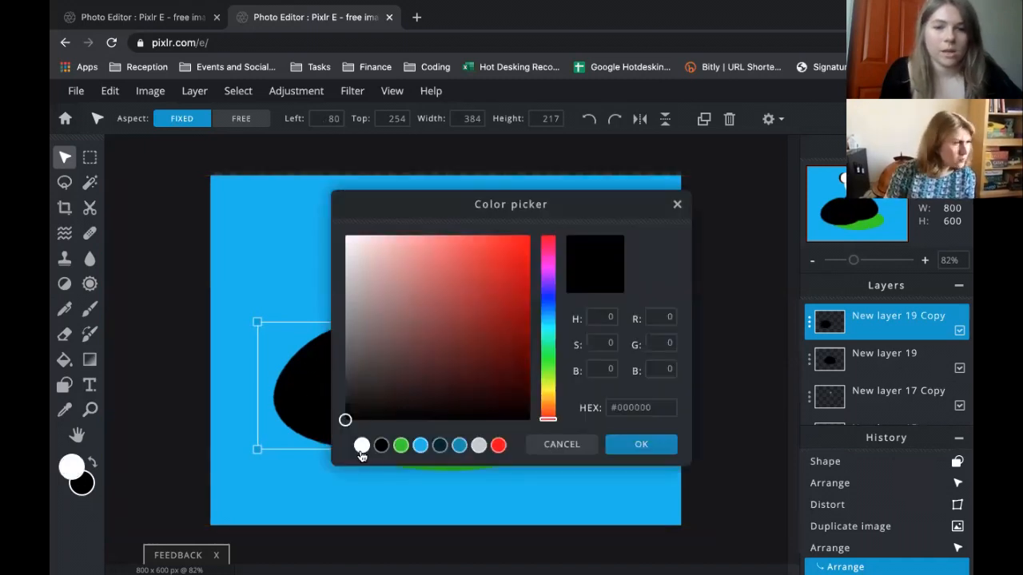
{"action": "left_click", "coordinate": [663, 446]}
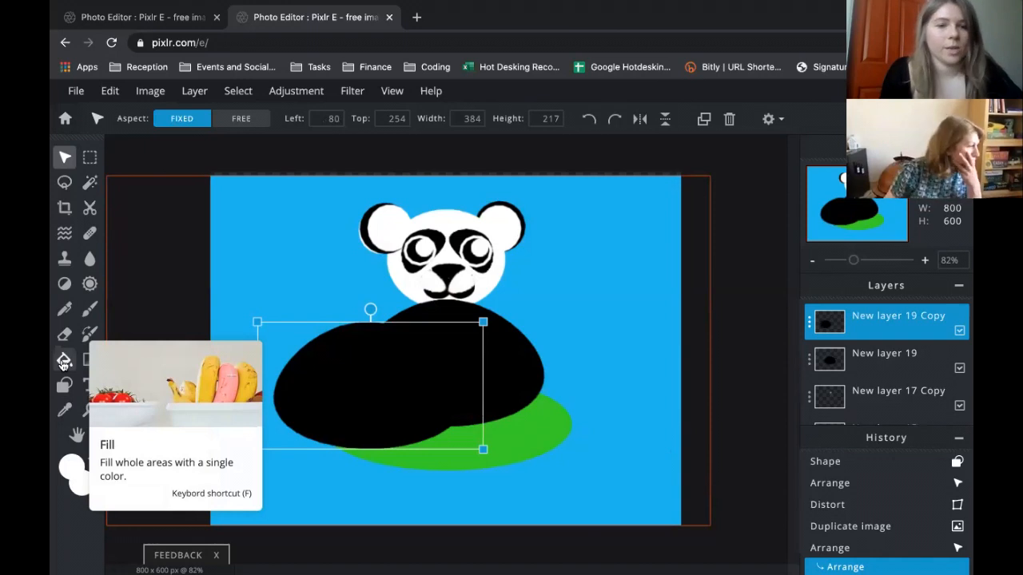
{"action": "left_click", "coordinate": [64, 360]}
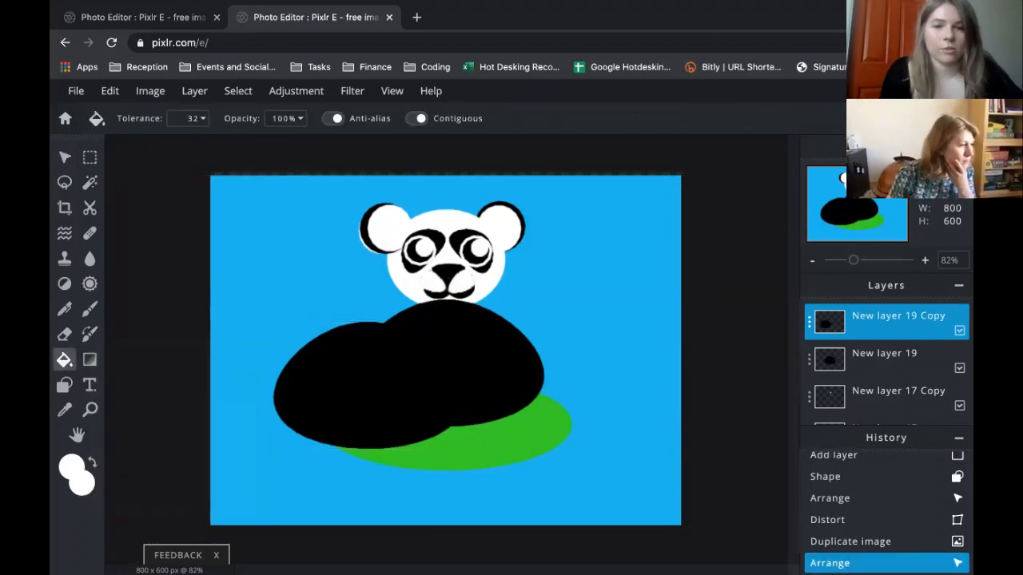
{"action": "left_click", "coordinate": [372, 382]}
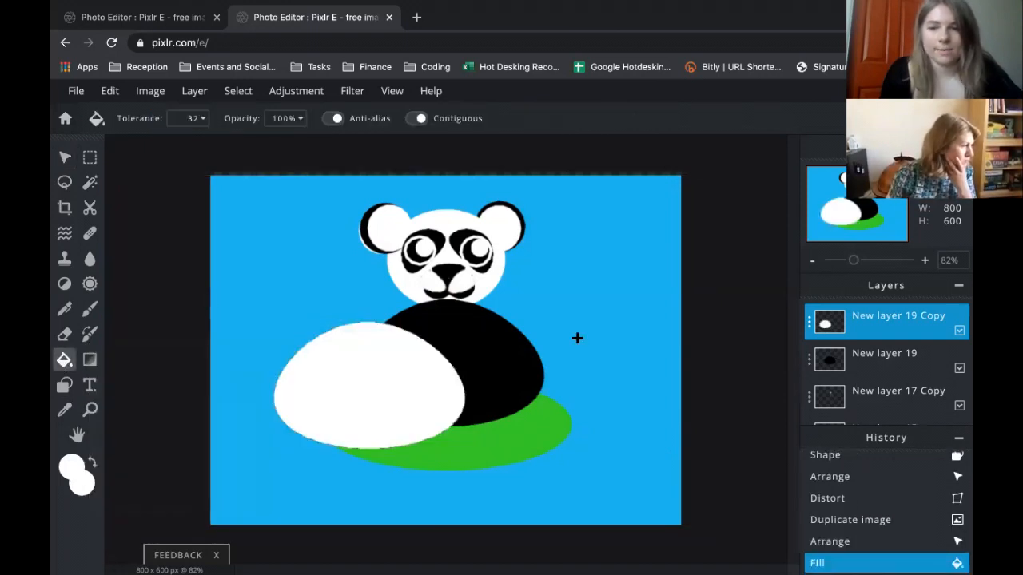
Fit the white copy over the black body at about 359 × 203 px, leaving a thin black outline around it
{"action": "key", "text": "v"}
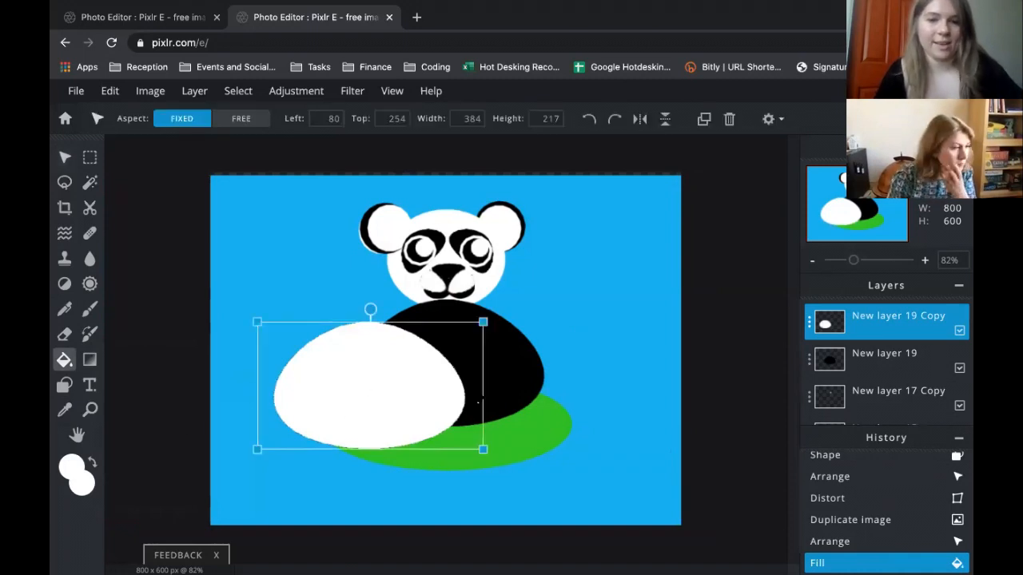
{"action": "left_click_drag", "start_coordinate": [384, 394], "coordinate": [463, 370]}
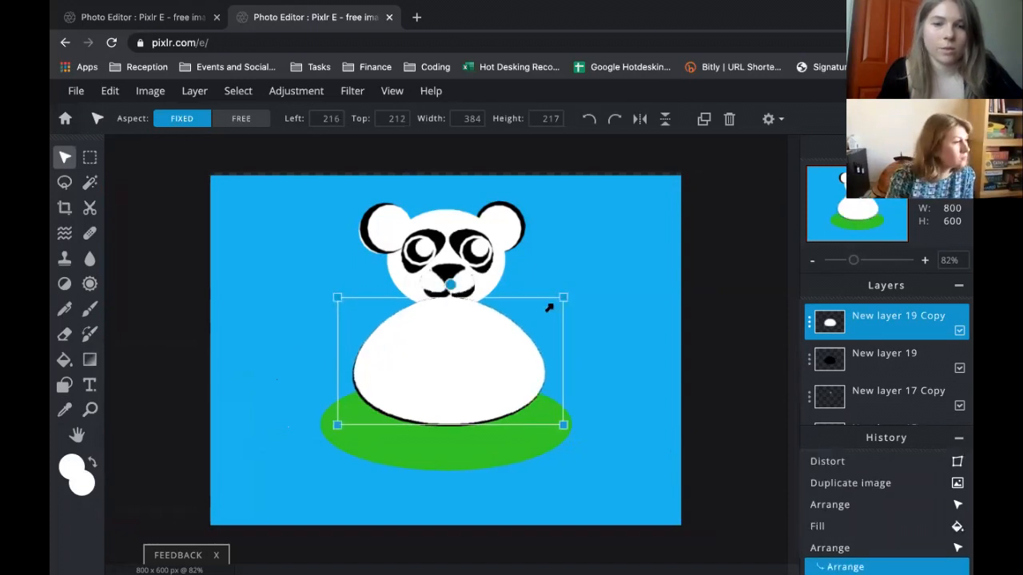
{"action": "left_click_drag", "start_coordinate": [549, 308], "coordinate": [549, 306]}
{"action": "left_click_drag", "start_coordinate": [480, 342], "coordinate": [485, 341]}
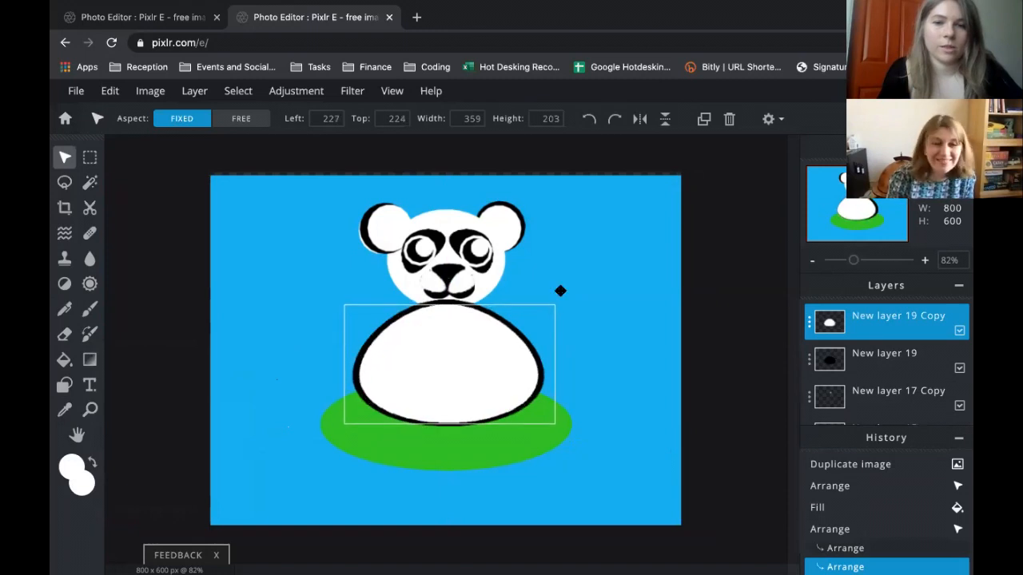
Free distort the white belly to narrow its upper part, with top corners at about 290 × 209 and 526 × 222
{"action": "left_click", "coordinate": [110, 92]}
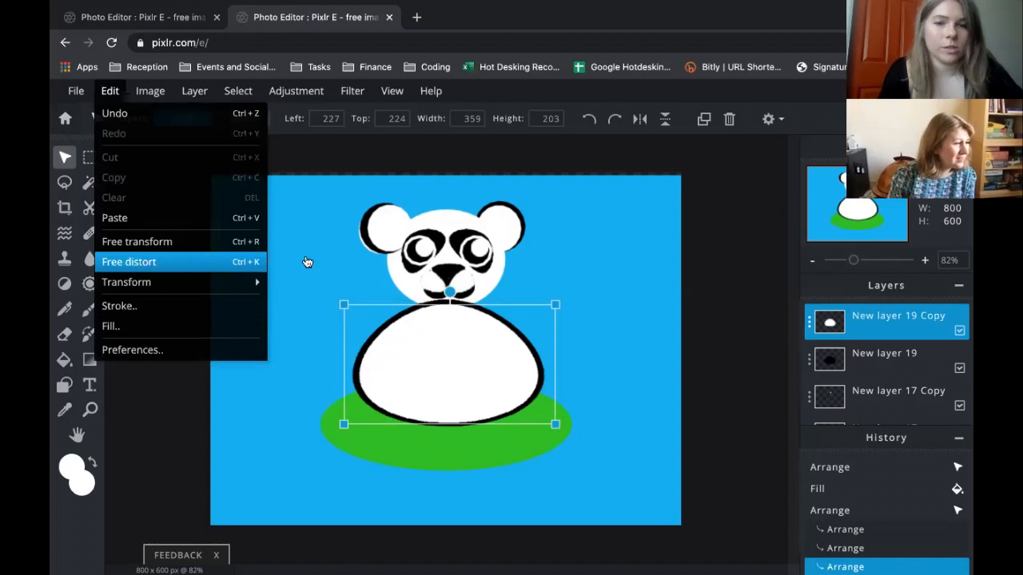
{"action": "key", "text": "ctrl+k"}
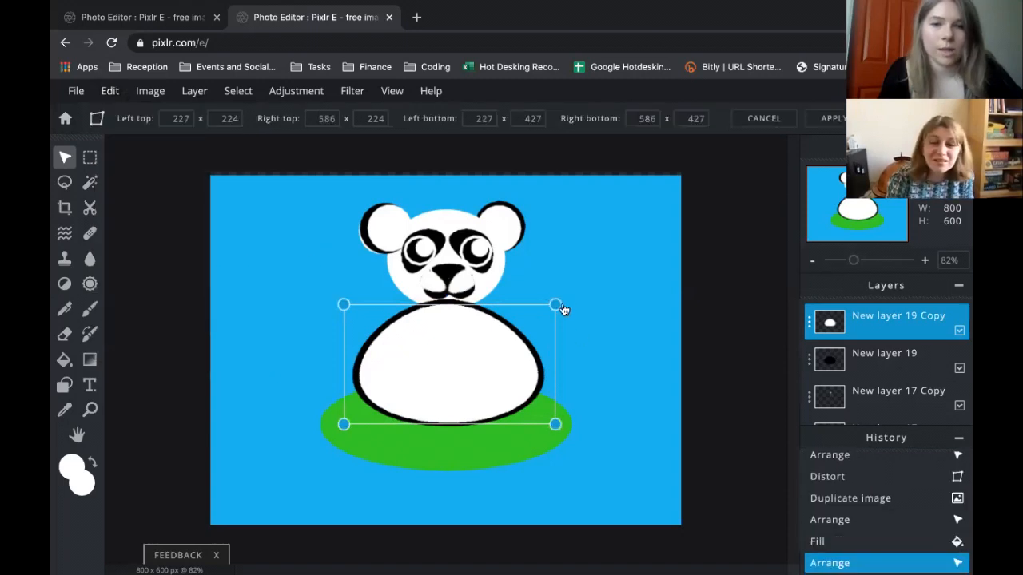
{"action": "left_click_drag", "start_coordinate": [556, 307], "coordinate": [520, 303]}
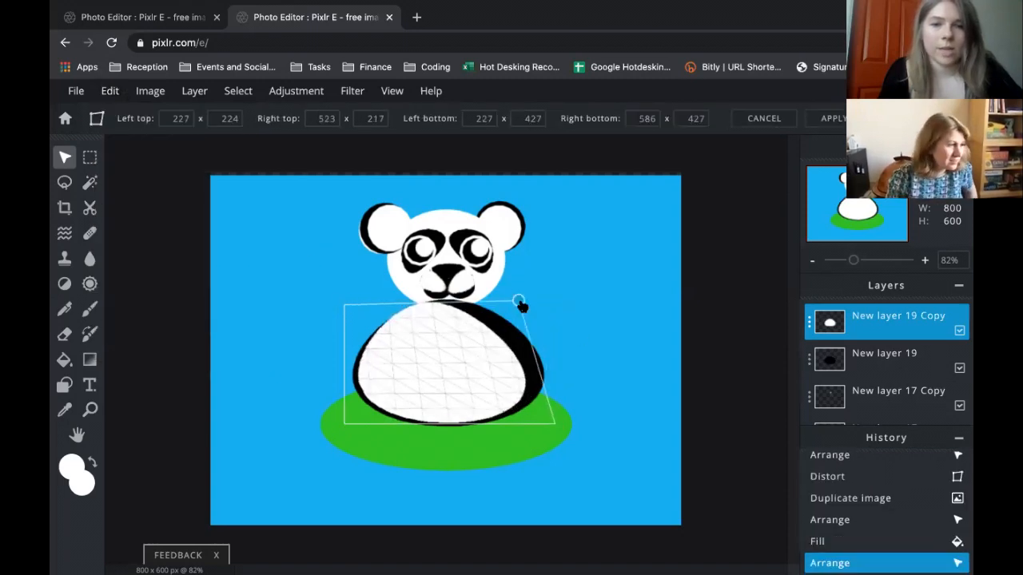
{"action": "left_click_drag", "start_coordinate": [344, 304], "coordinate": [381, 295]}
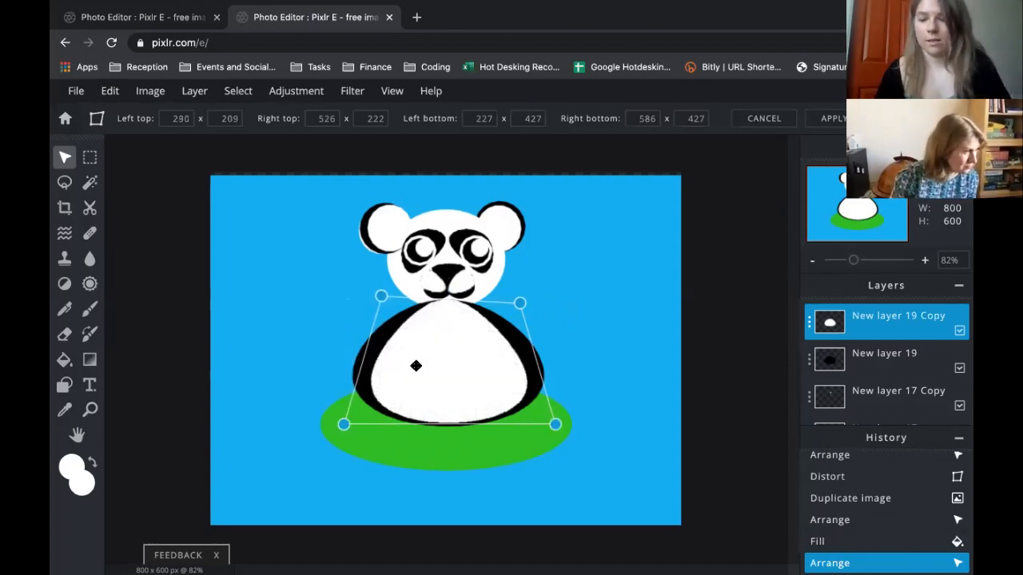
{"action": "key", "text": "Return"}
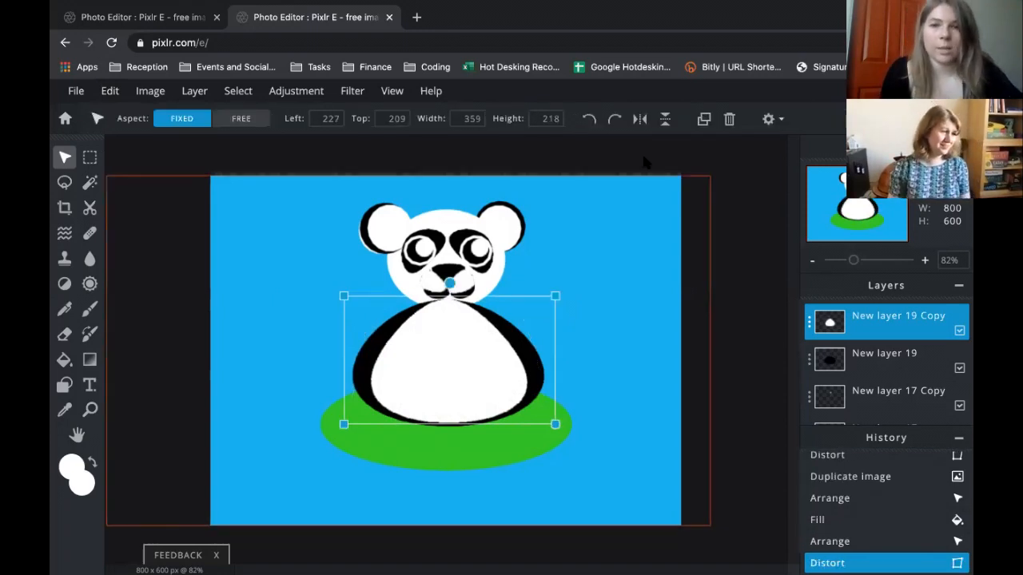
Duplicate the white belly shape and fill the copy with black, setting both foreground and background colours to black
{"action": "left_click", "coordinate": [704, 120]}
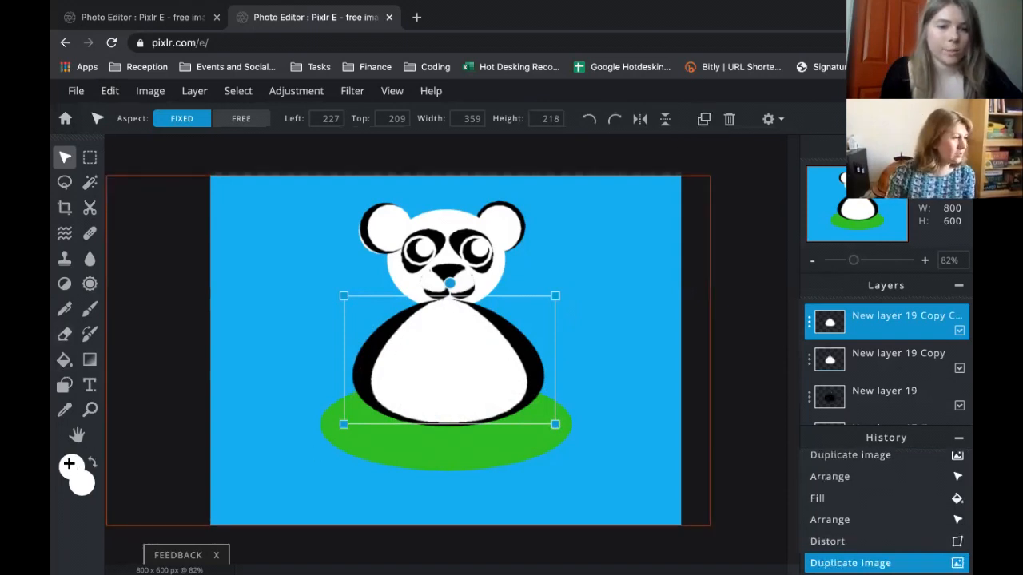
{"action": "left_click", "coordinate": [71, 466]}
{"action": "left_click", "coordinate": [381, 446]}
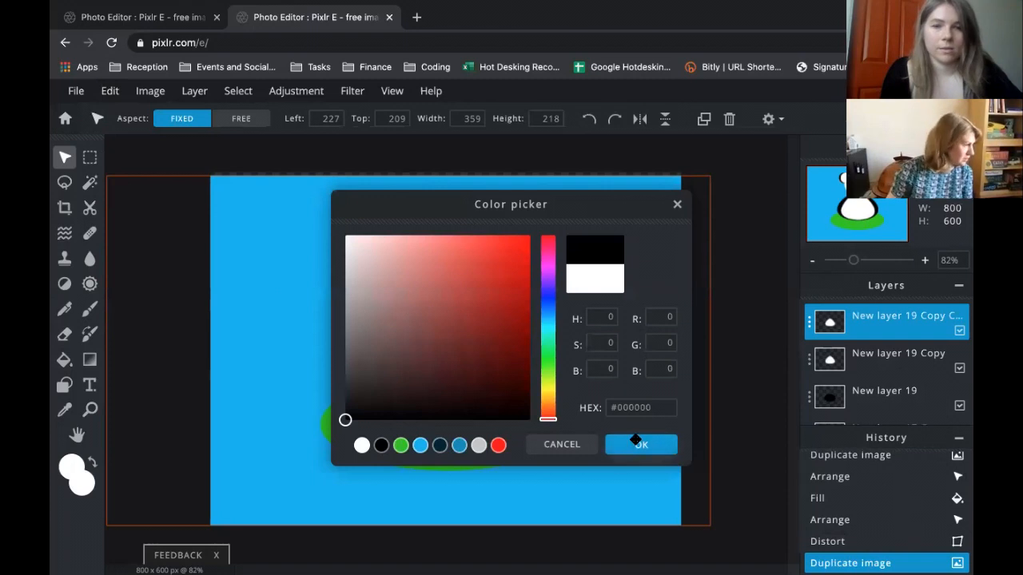
{"action": "left_click", "coordinate": [639, 444]}
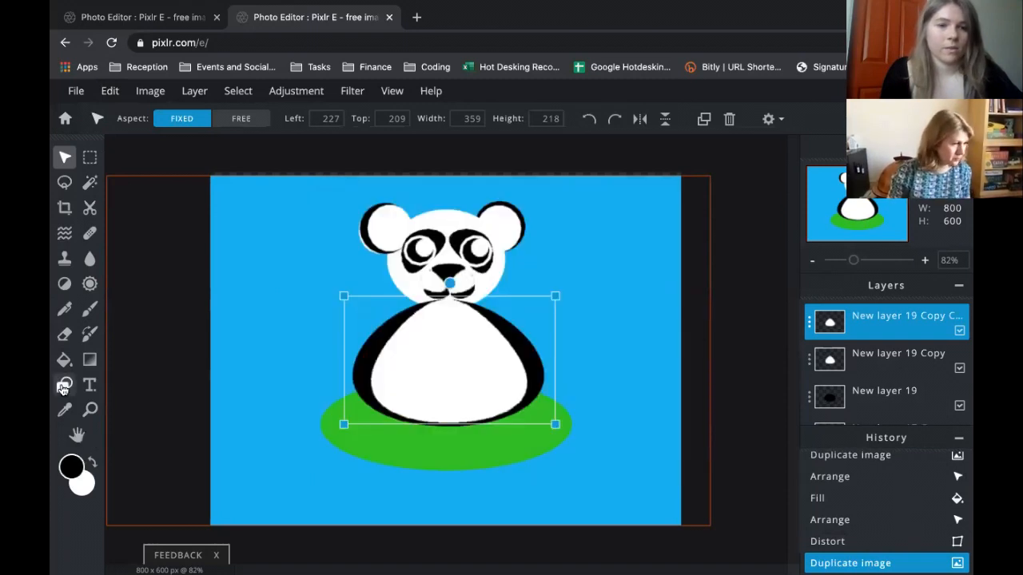
{"action": "left_click", "coordinate": [64, 386]}
{"action": "left_click", "coordinate": [83, 483]}
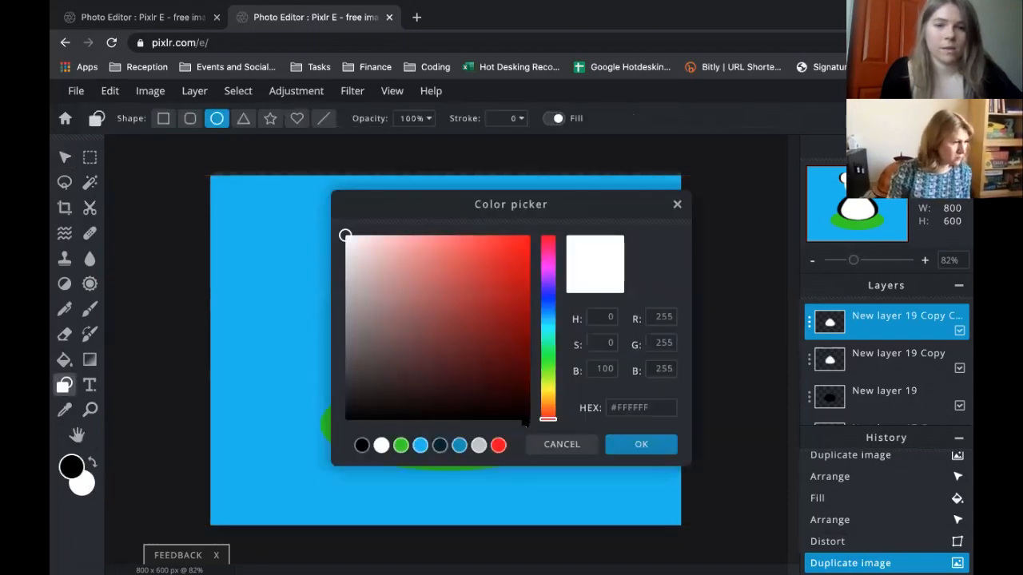
{"action": "left_click", "coordinate": [361, 445]}
{"action": "left_click", "coordinate": [653, 445]}
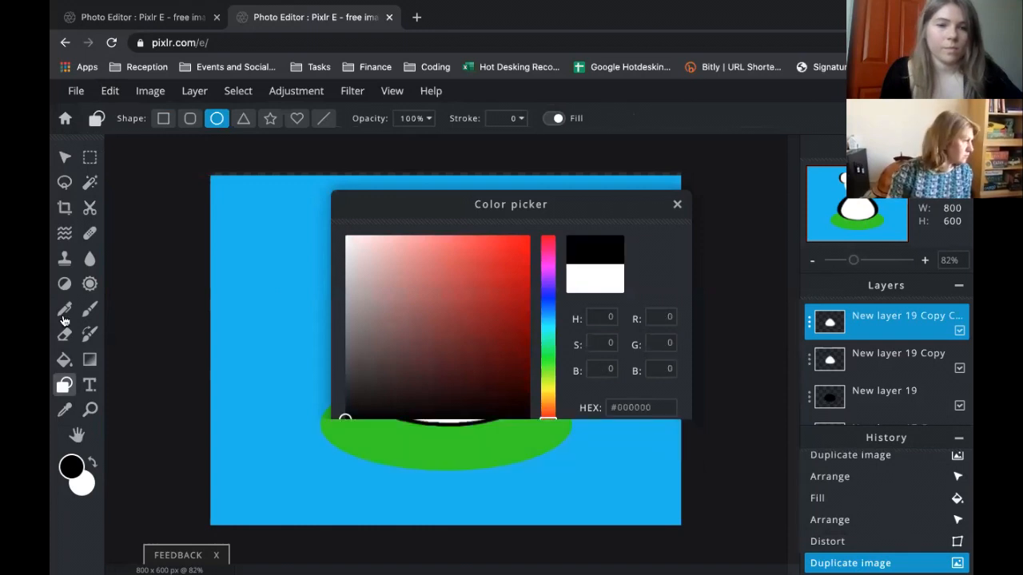
{"action": "left_click", "coordinate": [64, 359]}
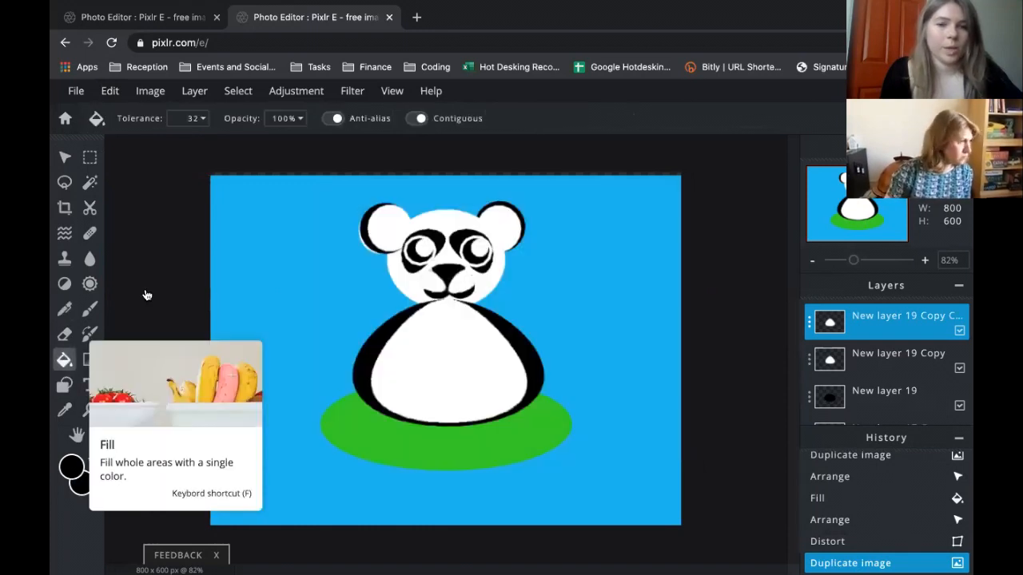
{"action": "left_click", "coordinate": [448, 355]}
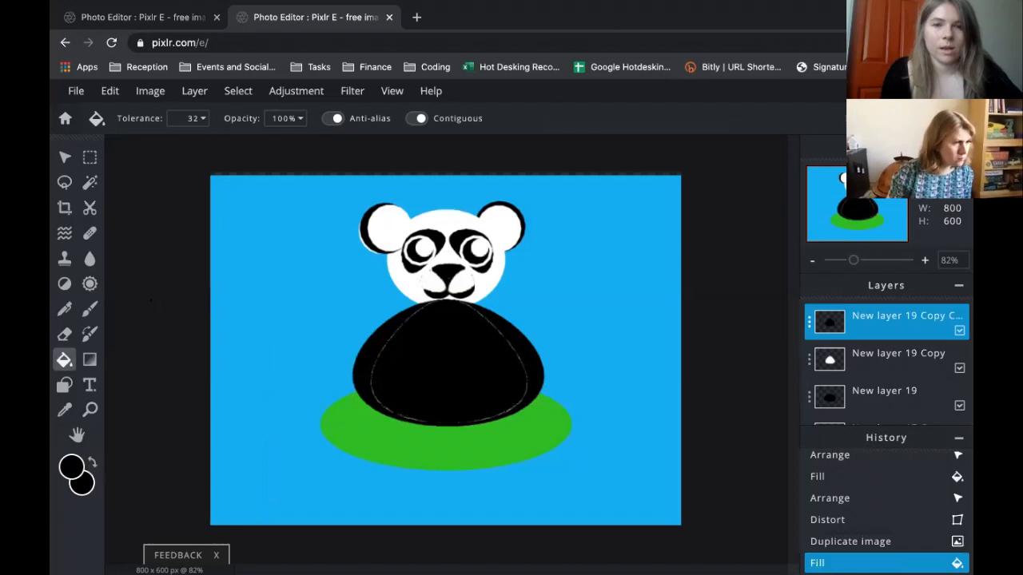
Scale the black copy down to about 302 × 183 px and centre it inside the white belly
{"action": "key", "text": "v"}
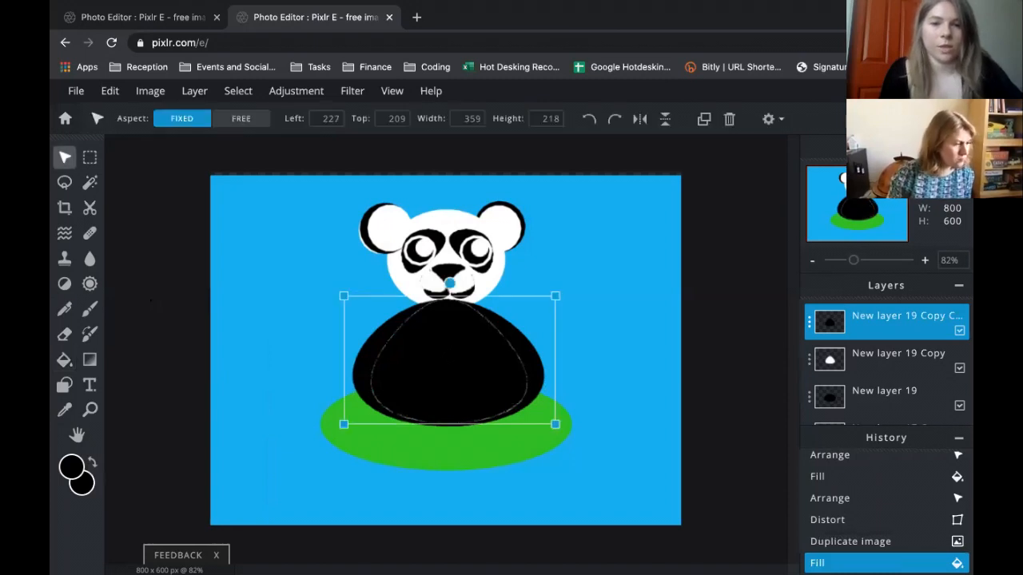
{"action": "left_click_drag", "start_coordinate": [552, 295], "coordinate": [525, 314]}
{"action": "left_click_drag", "start_coordinate": [434, 369], "coordinate": [450, 360]}
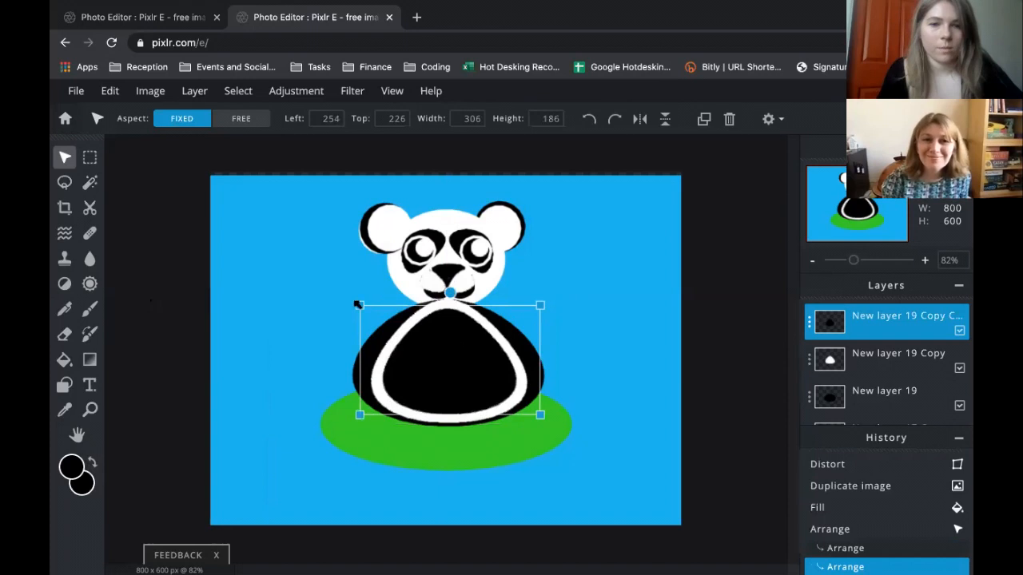
{"action": "left_click_drag", "start_coordinate": [358, 305], "coordinate": [363, 308]}
Free distort the inner black shape with top corners at about 287 × 209 and 545 × 244, bottom corners at about 208 × 415 and 596 × 403
{"action": "left_click", "coordinate": [109, 90]}
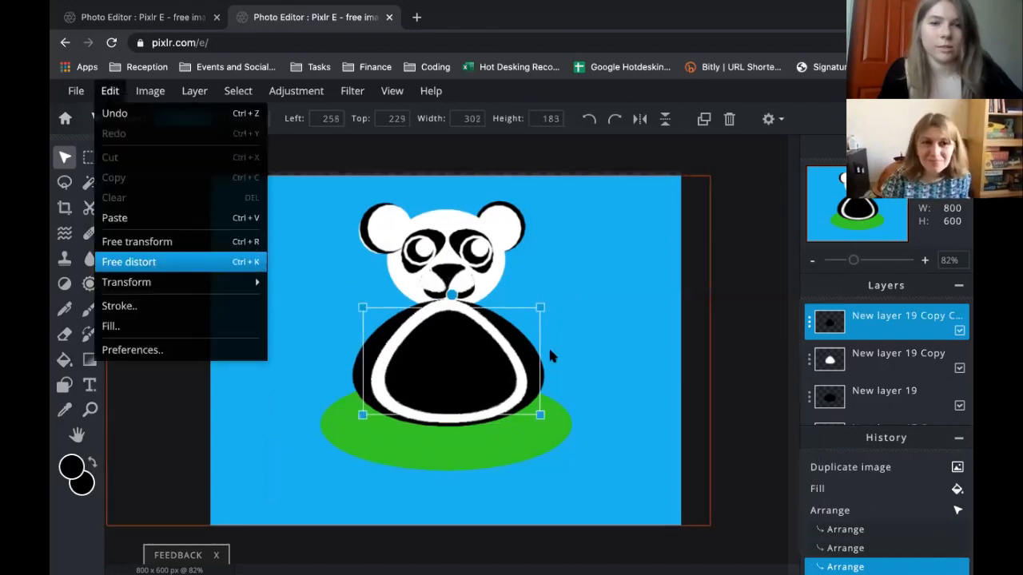
{"action": "left_click", "coordinate": [129, 262]}
{"action": "left_click_drag", "start_coordinate": [541, 314], "coordinate": [536, 334]}
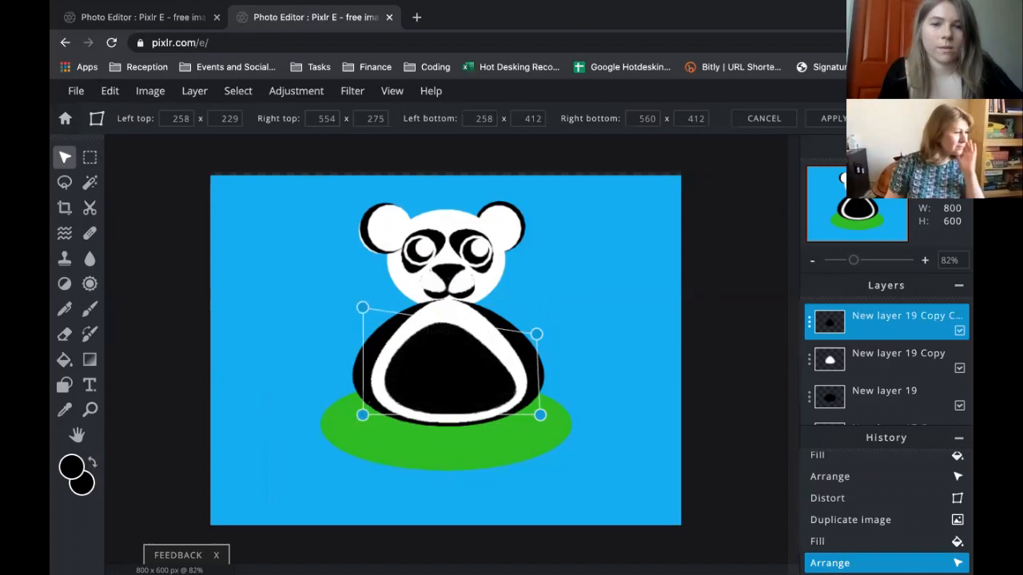
{"action": "left_click_drag", "start_coordinate": [364, 312], "coordinate": [387, 312]}
{"action": "left_click_drag", "start_coordinate": [541, 417], "coordinate": [561, 410]}
{"action": "left_click_drag", "start_coordinate": [367, 415], "coordinate": [329, 416]}
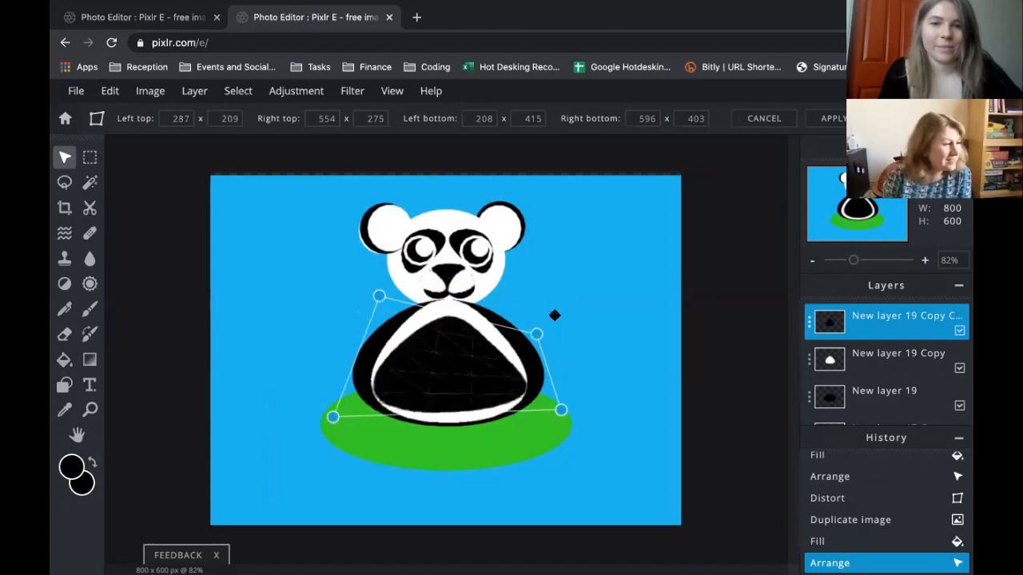
{"action": "mouse_move", "coordinate": [536, 334]}
{"action": "left_mouse_down"}
{"action": "mouse_move", "coordinate": [534, 306]}
{"action": "mouse_move", "coordinate": [530, 319]}
{"action": "left_mouse_up"}
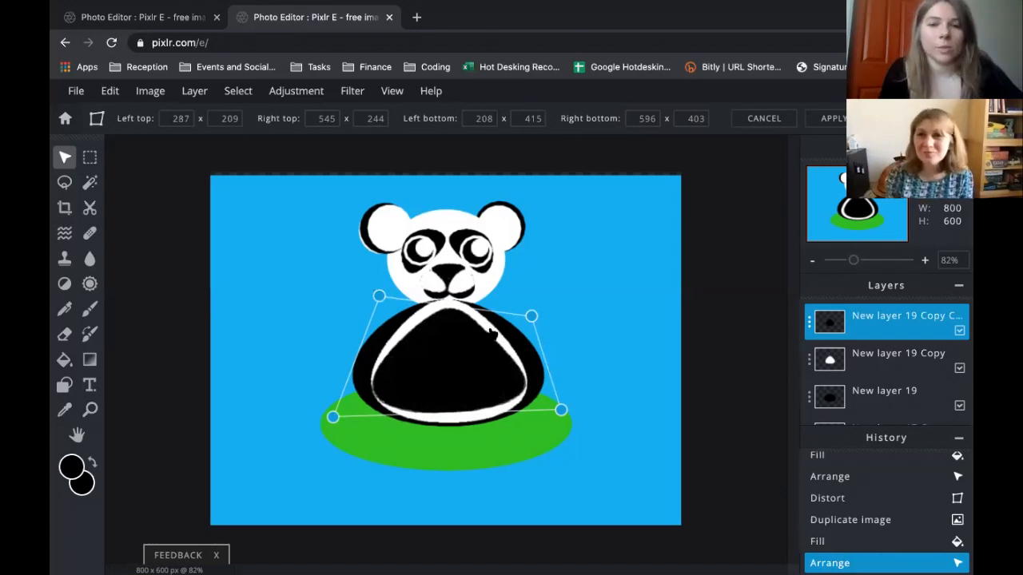
{"action": "left_click", "coordinate": [834, 119]}
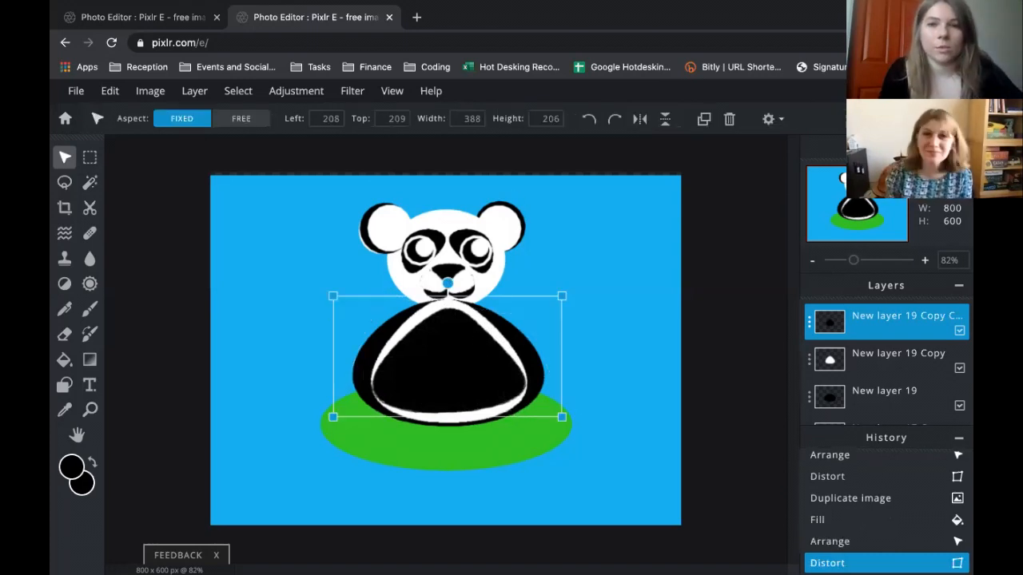
Duplicate the inner black shape and fill the copy with white, setting both foreground and background colours to white
{"action": "left_click", "coordinate": [703, 120]}
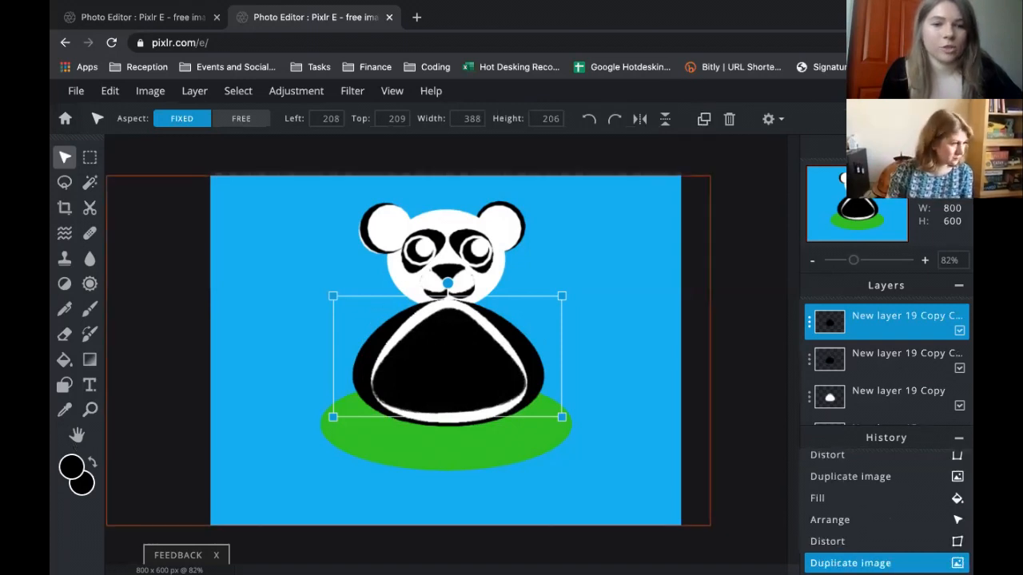
{"action": "left_click", "coordinate": [71, 467]}
{"action": "left_click", "coordinate": [345, 233]}
{"action": "left_click", "coordinate": [639, 444]}
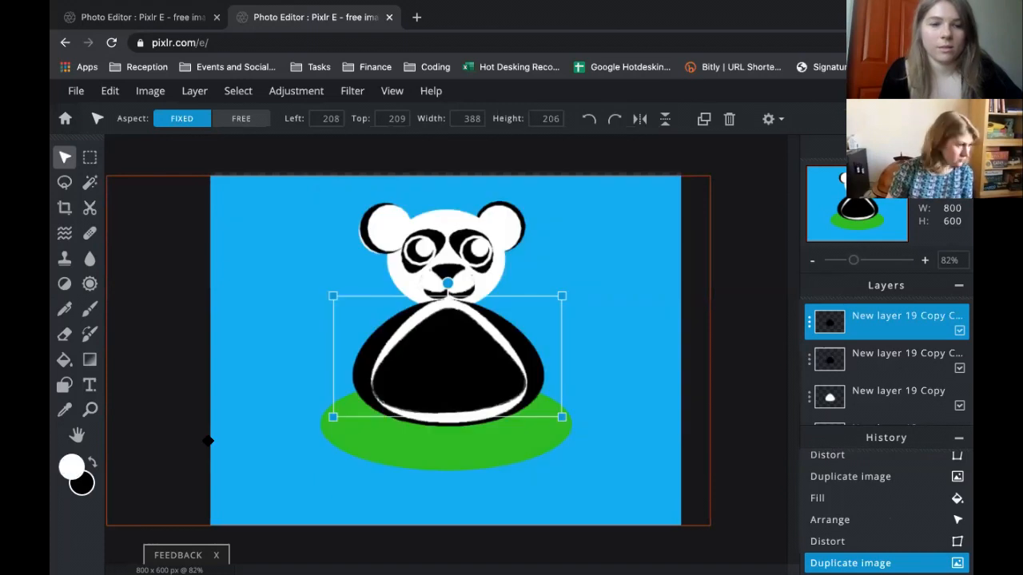
{"action": "left_click", "coordinate": [82, 483]}
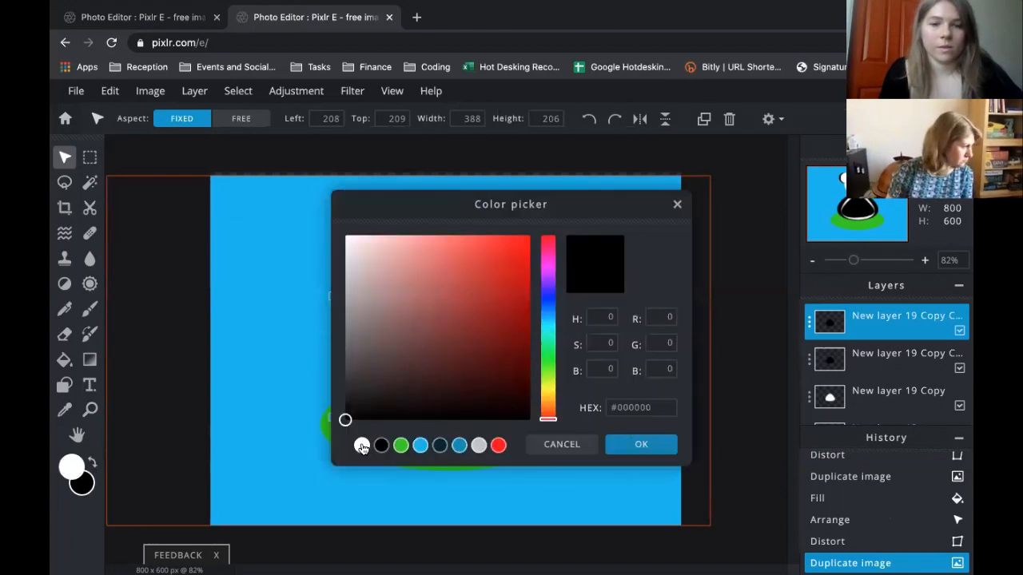
{"action": "left_click", "coordinate": [361, 445]}
{"action": "left_click", "coordinate": [644, 445]}
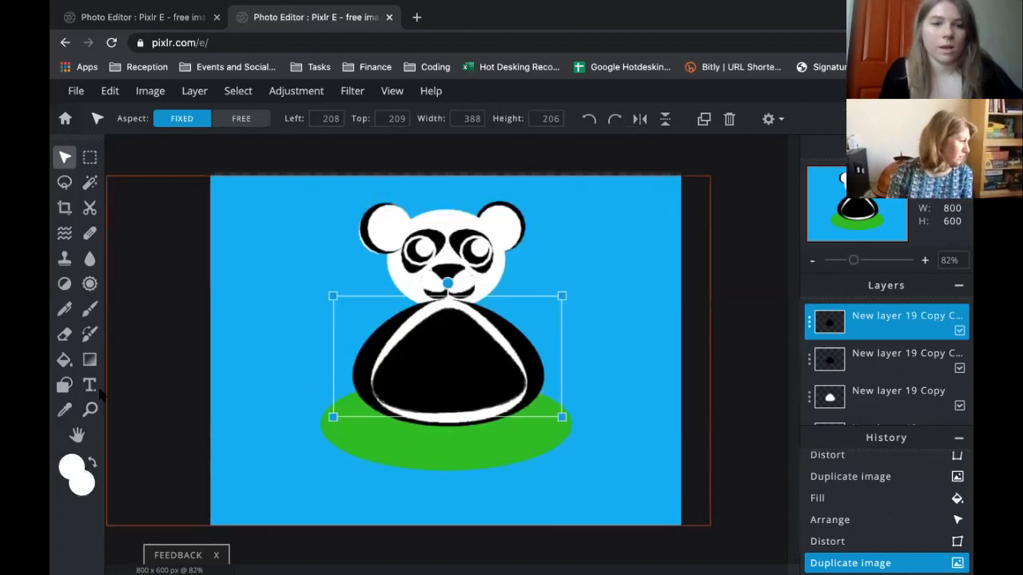
{"action": "left_click", "coordinate": [64, 360]}
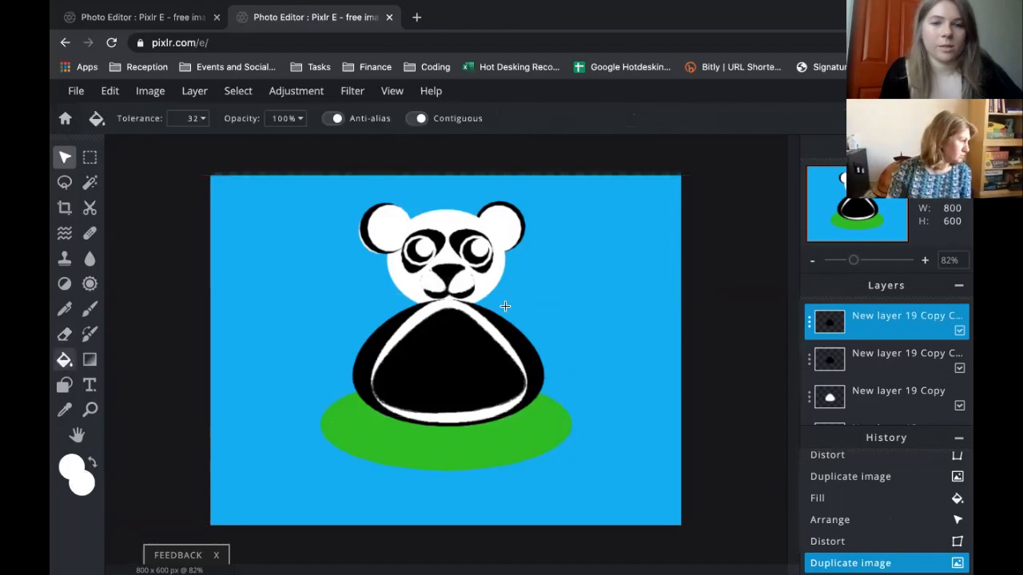
{"action": "left_click", "coordinate": [461, 361]}
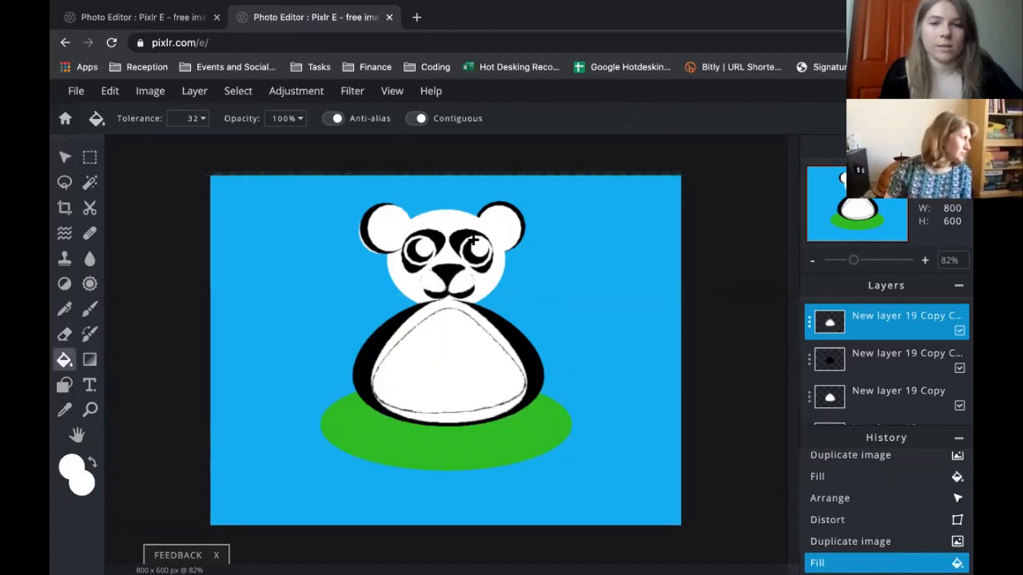
Flip the white copy vertically, scale it to about 259 × 138 px and centre it on the upper chest below the chin
{"action": "key", "text": "v"}
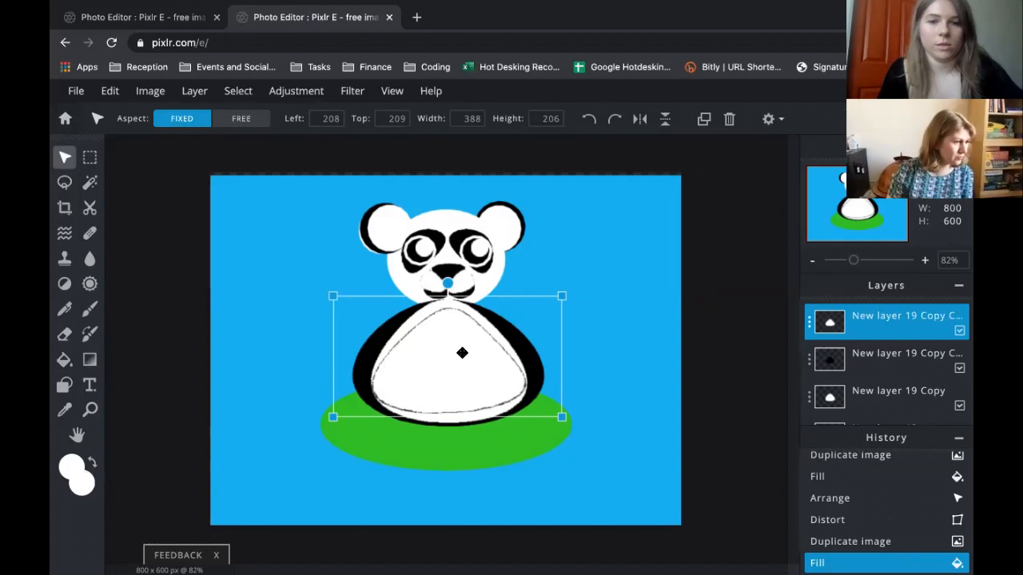
{"action": "left_click", "coordinate": [664, 120]}
{"action": "left_click_drag", "start_coordinate": [564, 292], "coordinate": [479, 322]}
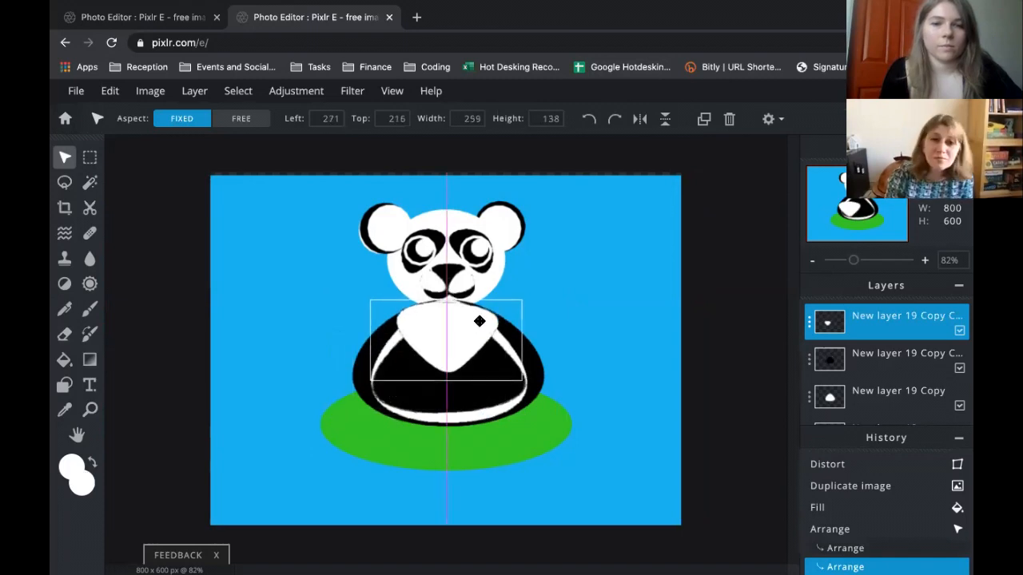
Free distort the white chest patch into a narrow teardrop, with top corners at about 345 × 223 and 474 × 219, bottom ones at 275 × 351 and 523 × 453
{"action": "left_click", "coordinate": [110, 91]}
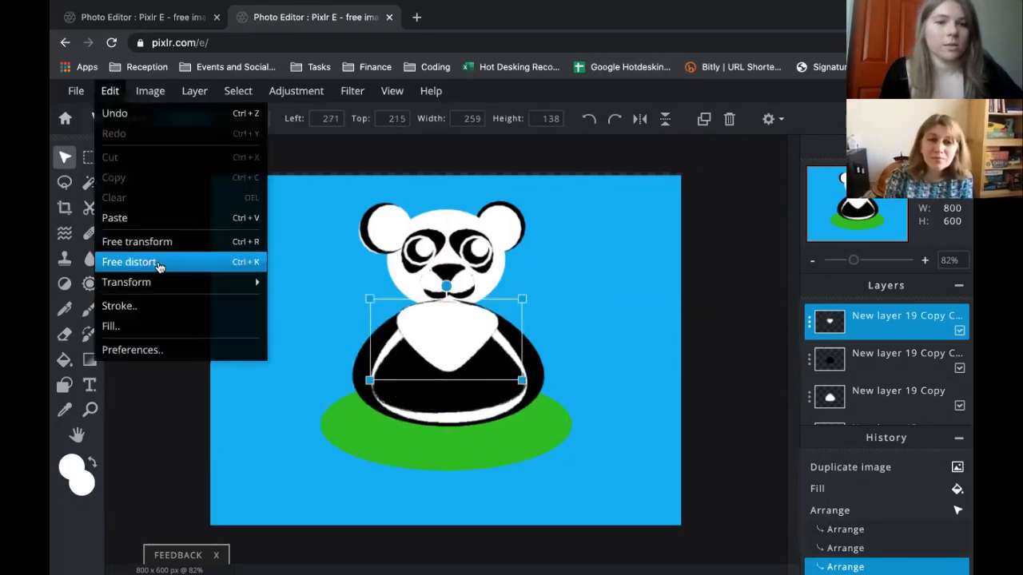
{"action": "left_click", "coordinate": [158, 265]}
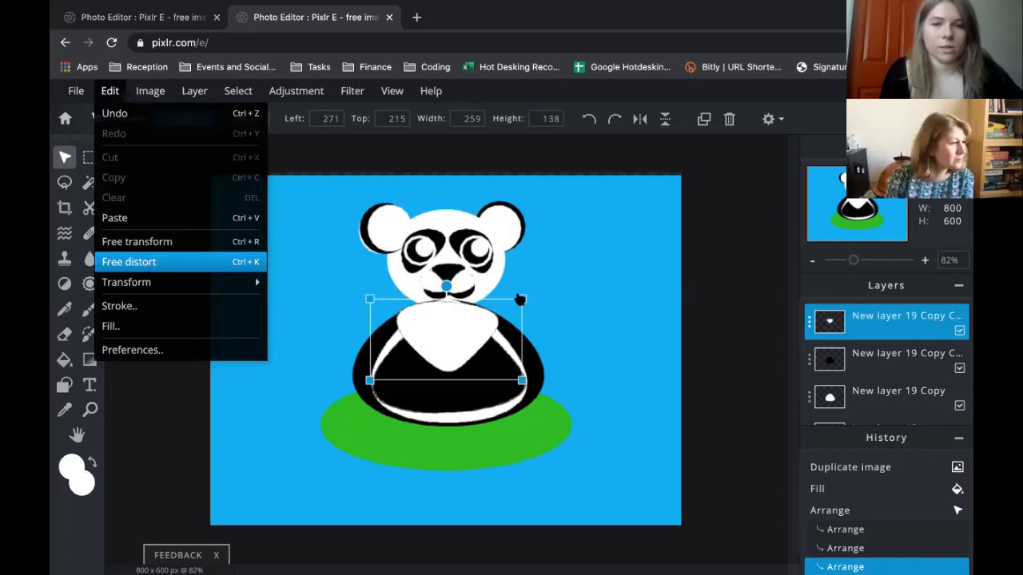
{"action": "left_click_drag", "start_coordinate": [521, 300], "coordinate": [487, 302]}
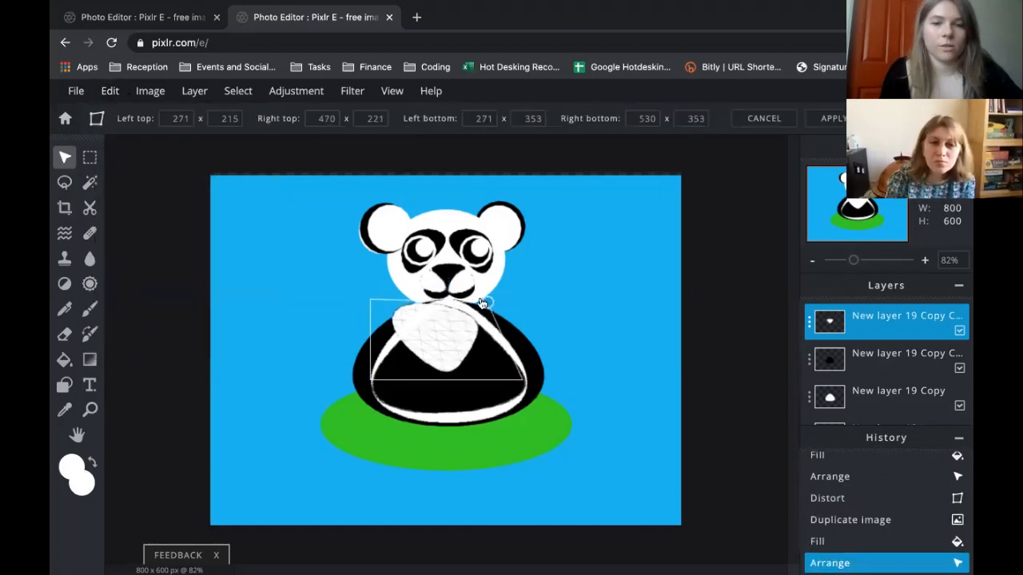
{"action": "left_click_drag", "start_coordinate": [370, 301], "coordinate": [409, 305]}
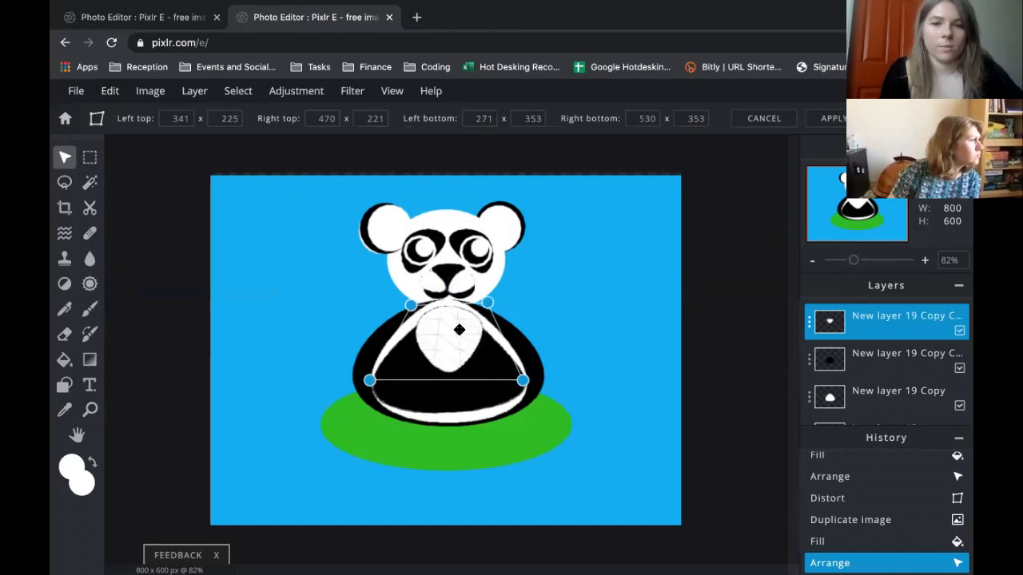
{"action": "left_click_drag", "start_coordinate": [523, 381], "coordinate": [517, 419]}
{"action": "left_click_drag", "start_coordinate": [520, 467], "coordinate": [516, 440]}
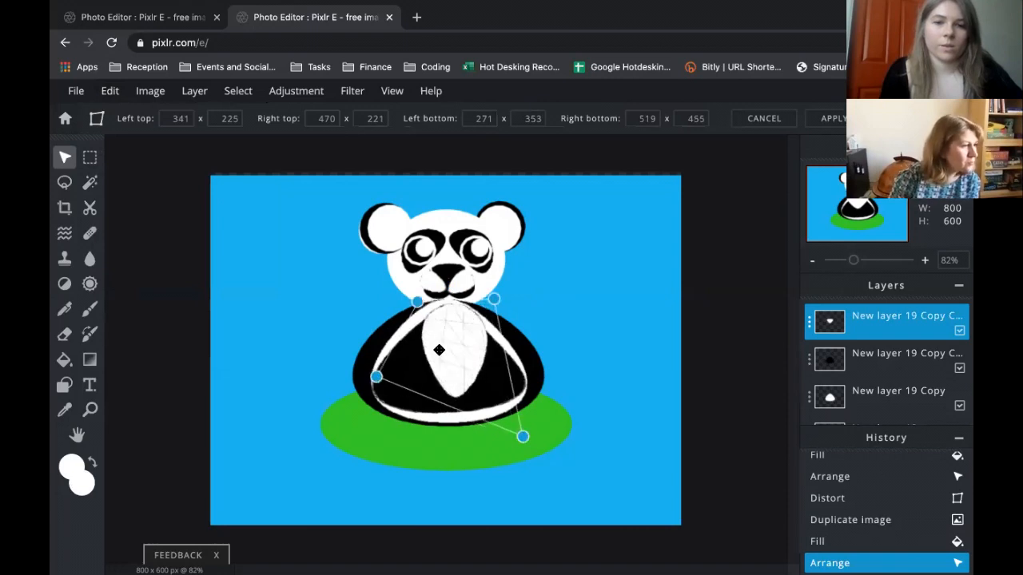
{"action": "left_click_drag", "start_coordinate": [439, 349], "coordinate": [441, 347]}
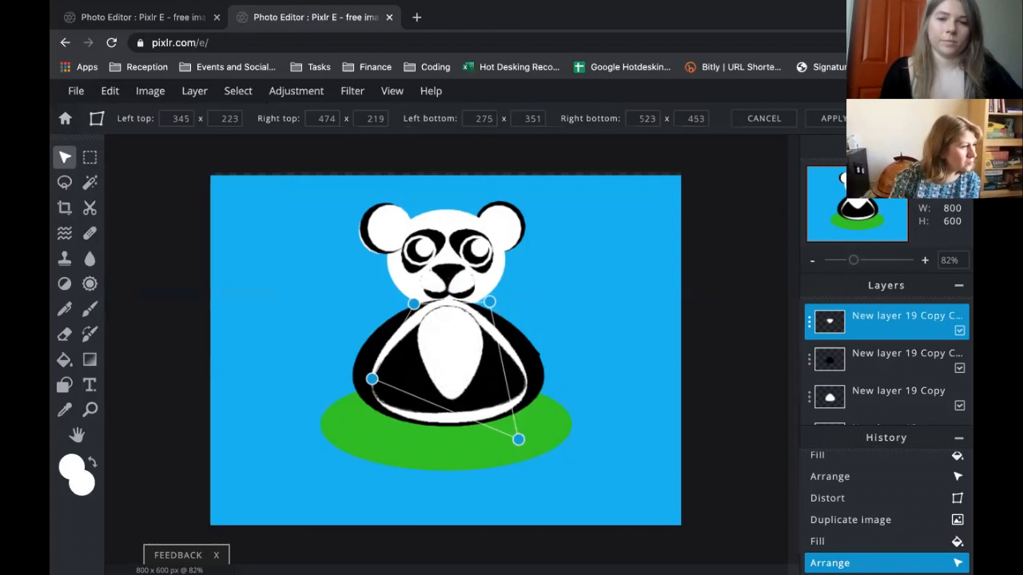
{"action": "left_click", "coordinate": [600, 370]}
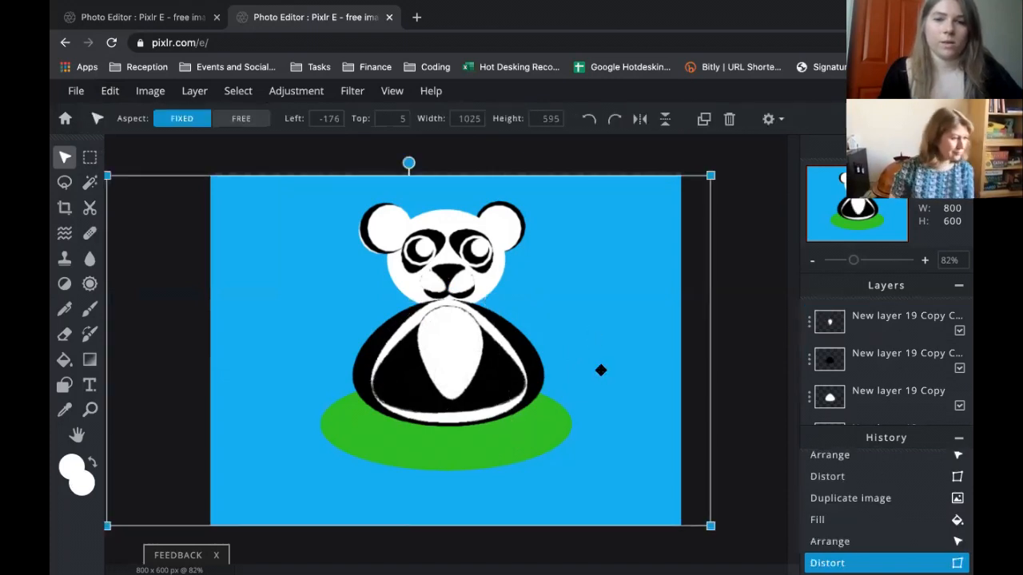
Set both foreground and background colours to black and choose the rounded rectangle shape for drawing
{"action": "left_click", "coordinate": [65, 387]}
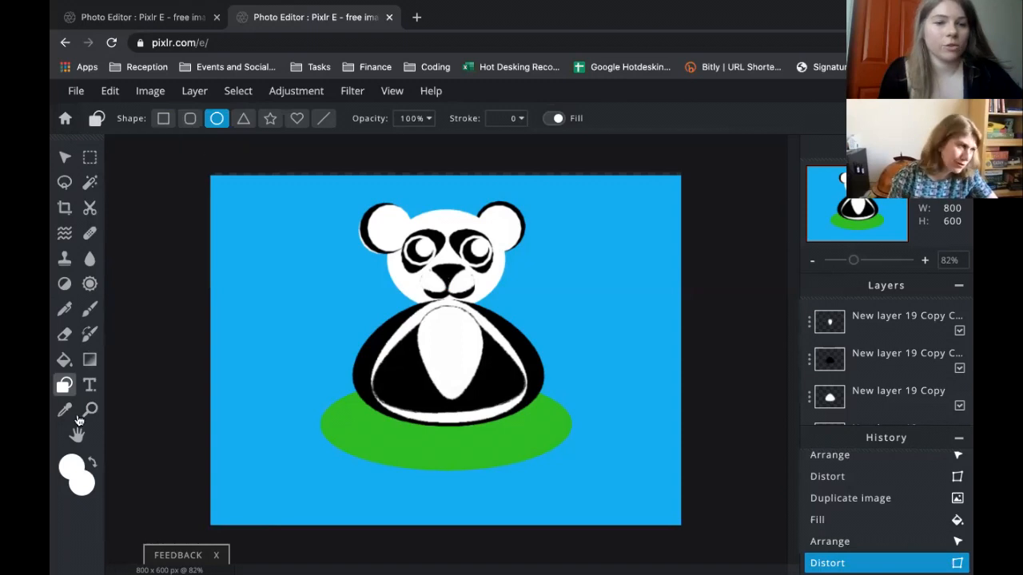
{"action": "left_click", "coordinate": [75, 455]}
{"action": "left_click", "coordinate": [382, 446]}
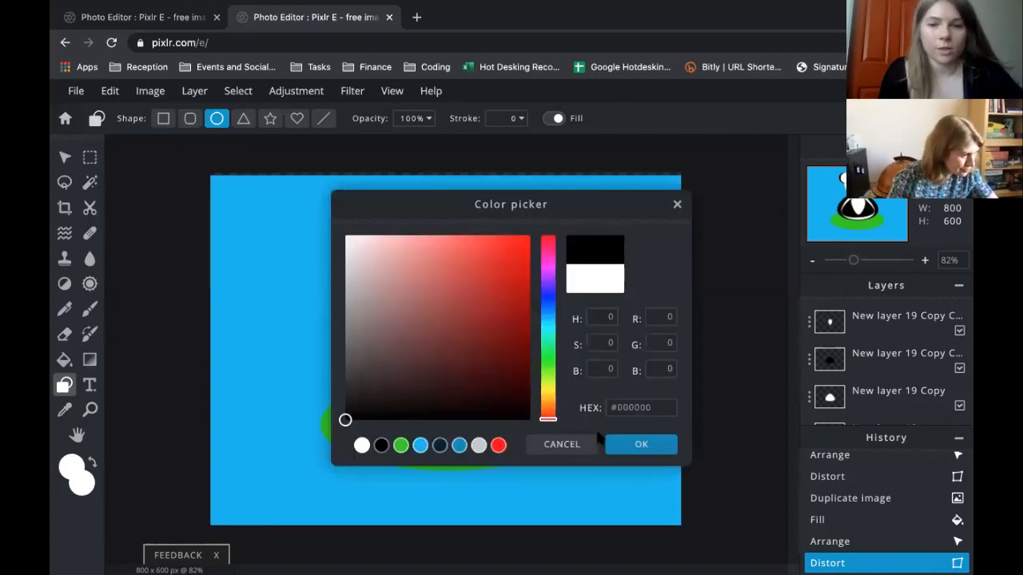
{"action": "left_click", "coordinate": [652, 444]}
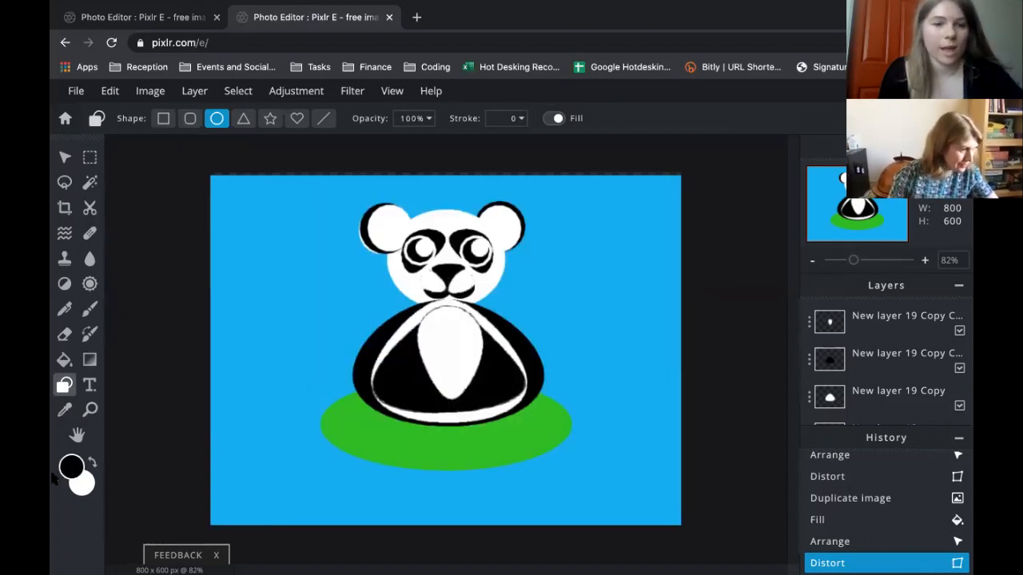
{"action": "left_click", "coordinate": [83, 482]}
{"action": "left_click", "coordinate": [363, 446]}
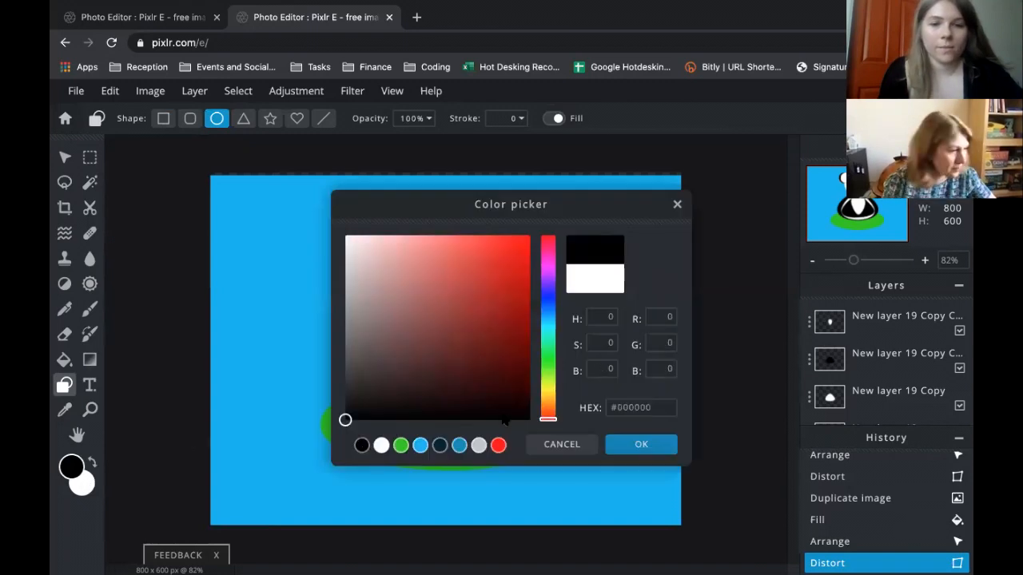
{"action": "left_click", "coordinate": [652, 443]}
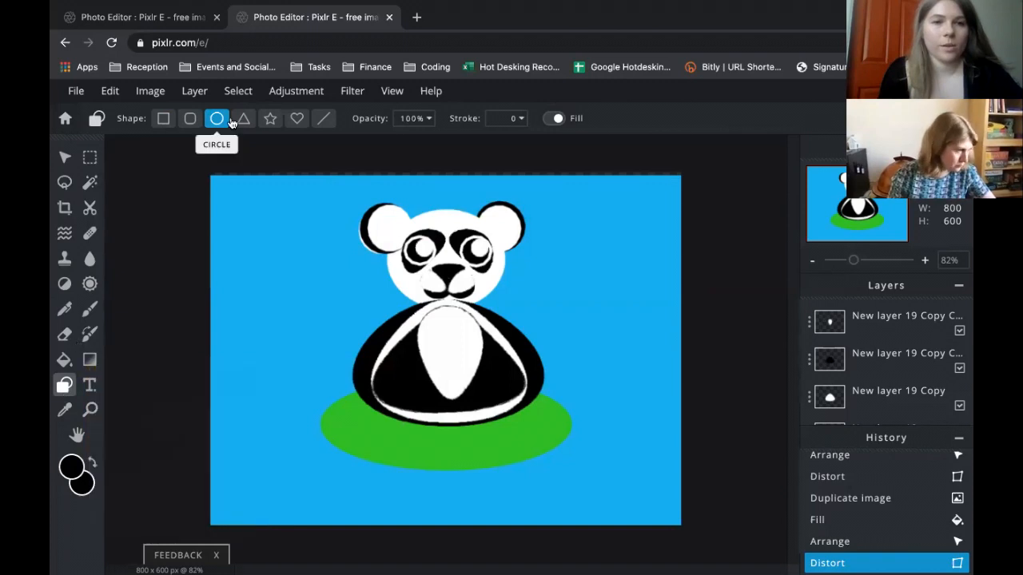
{"action": "left_click", "coordinate": [190, 119]}
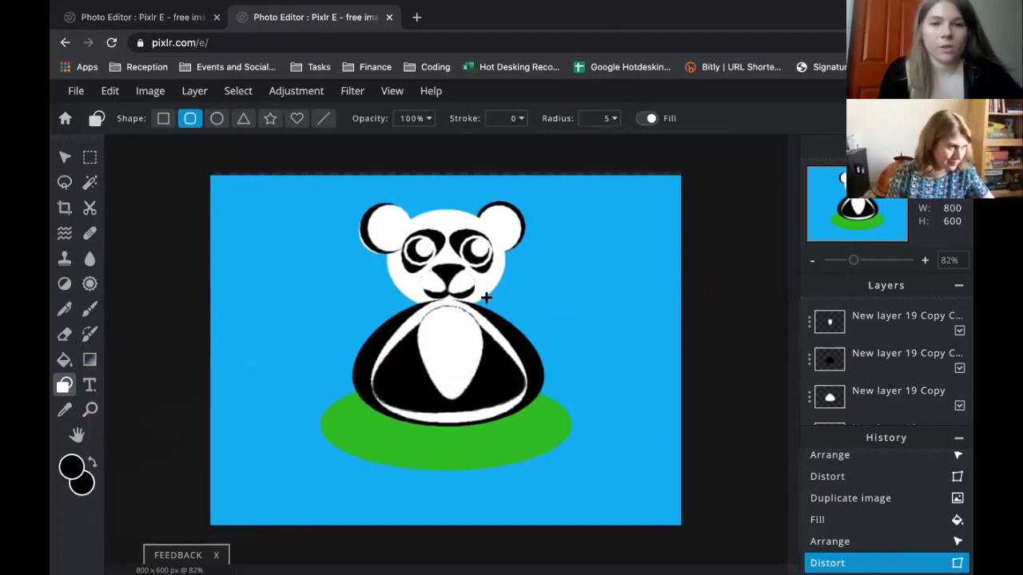
{"action": "left_click_drag", "start_coordinate": [548, 422], "coordinate": [544, 384]}
{"action": "key", "text": "Delete"}
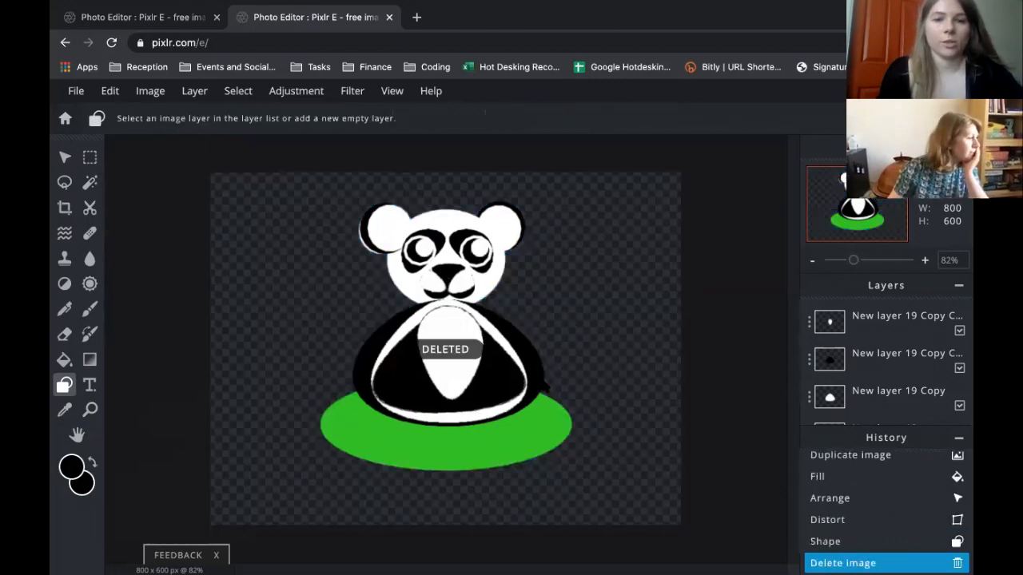
{"action": "key", "text": "ctrl+z"}
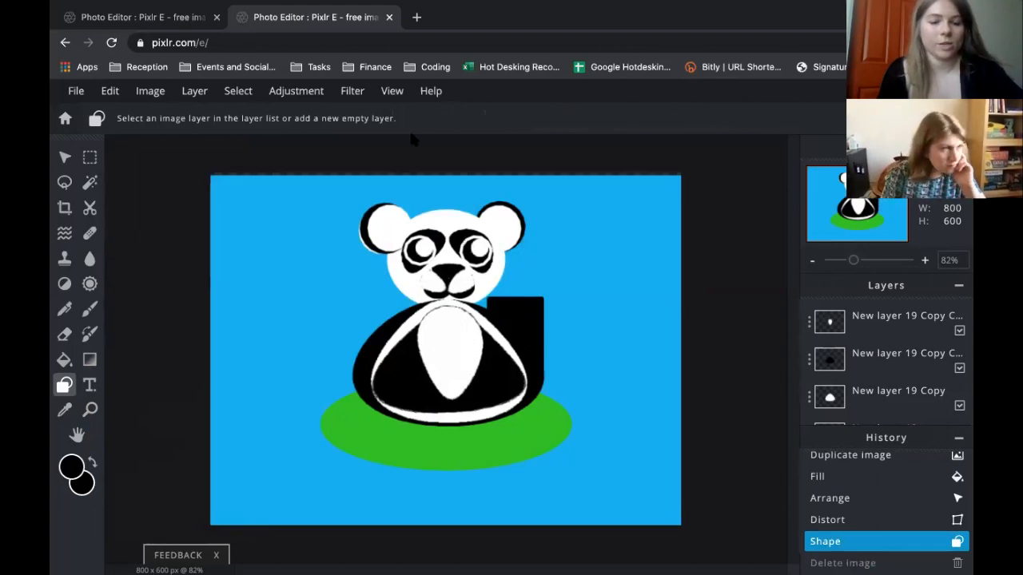
{"action": "key", "text": "ctrl+z"}
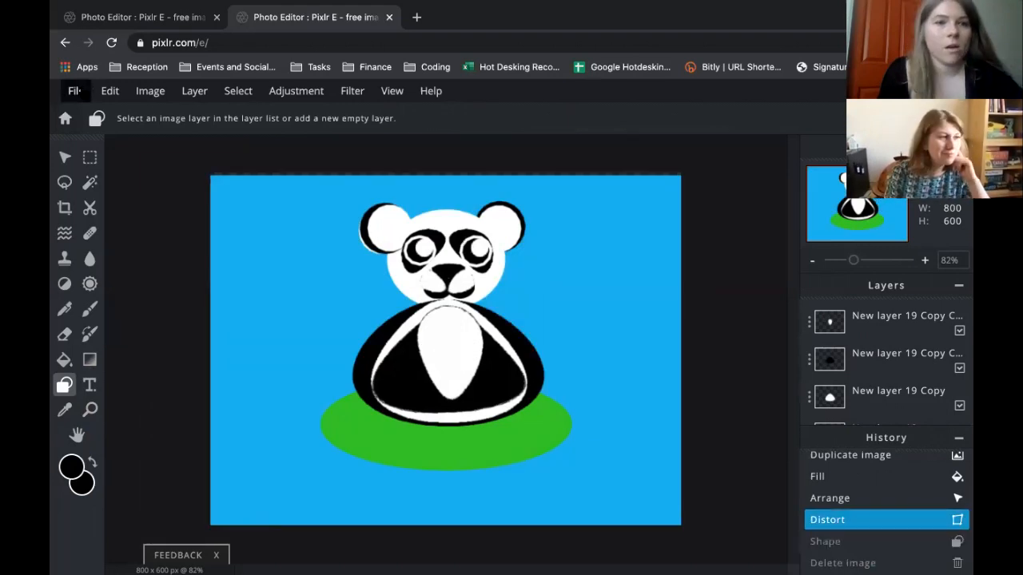
Add a new layer and draw a black rounded rectangle about 79 × 220 px over the right side of the panda's body
{"action": "left_click", "coordinate": [78, 92]}
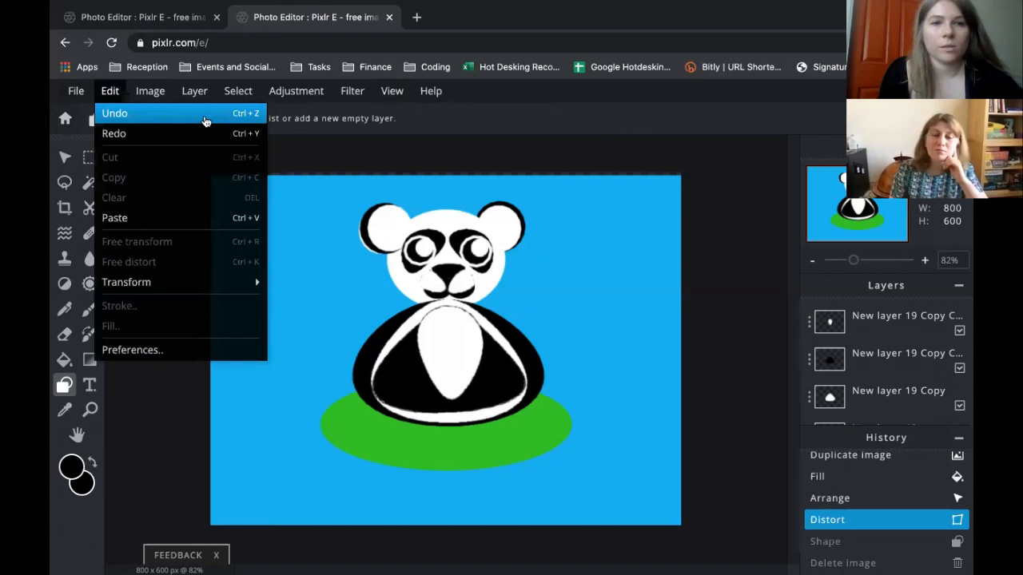
{"action": "mouse_move", "coordinate": [385, 88]}
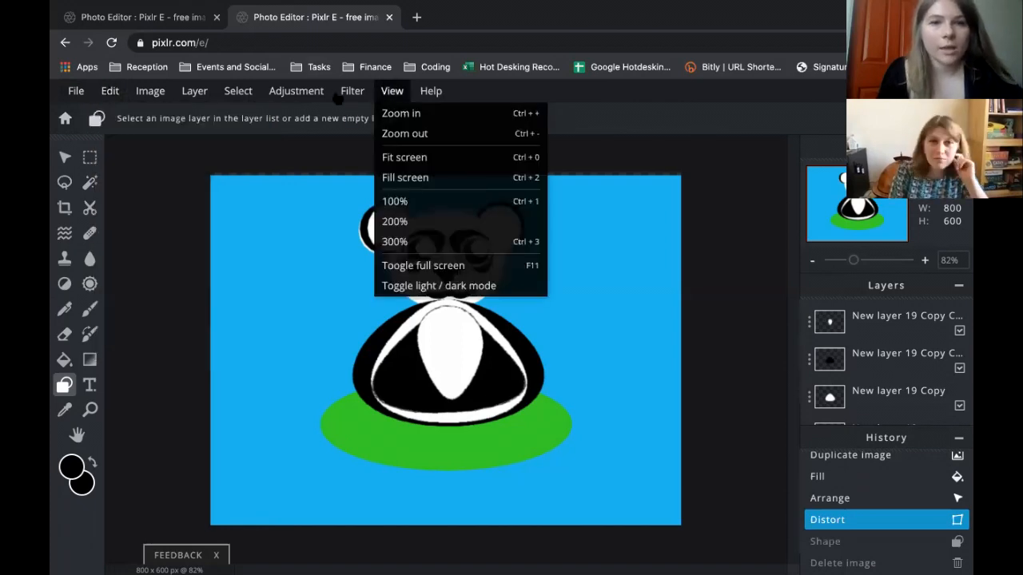
{"action": "mouse_move", "coordinate": [204, 92]}
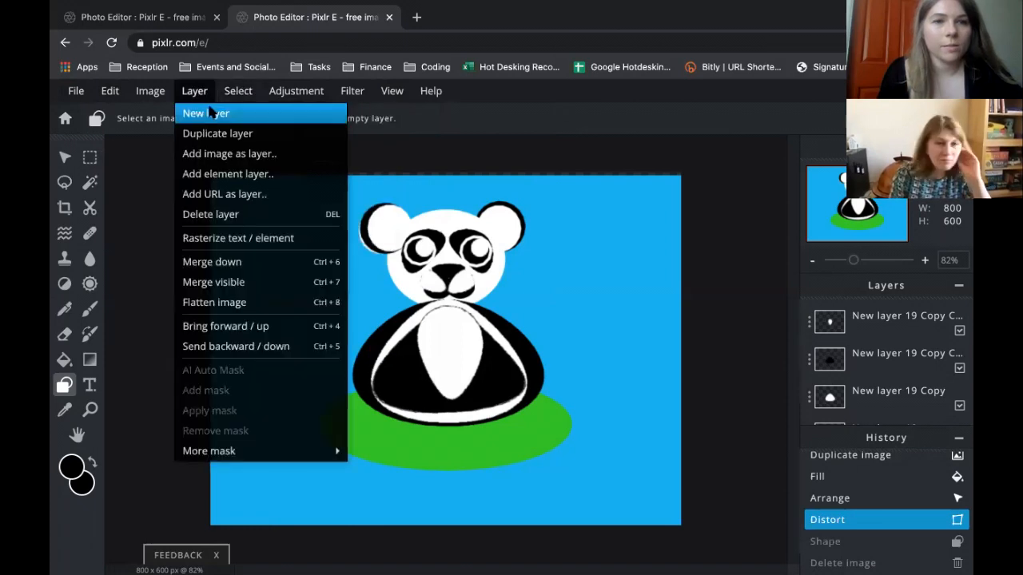
{"action": "left_click", "coordinate": [210, 113]}
{"action": "left_click_drag", "start_coordinate": [544, 359], "coordinate": [540, 431]}
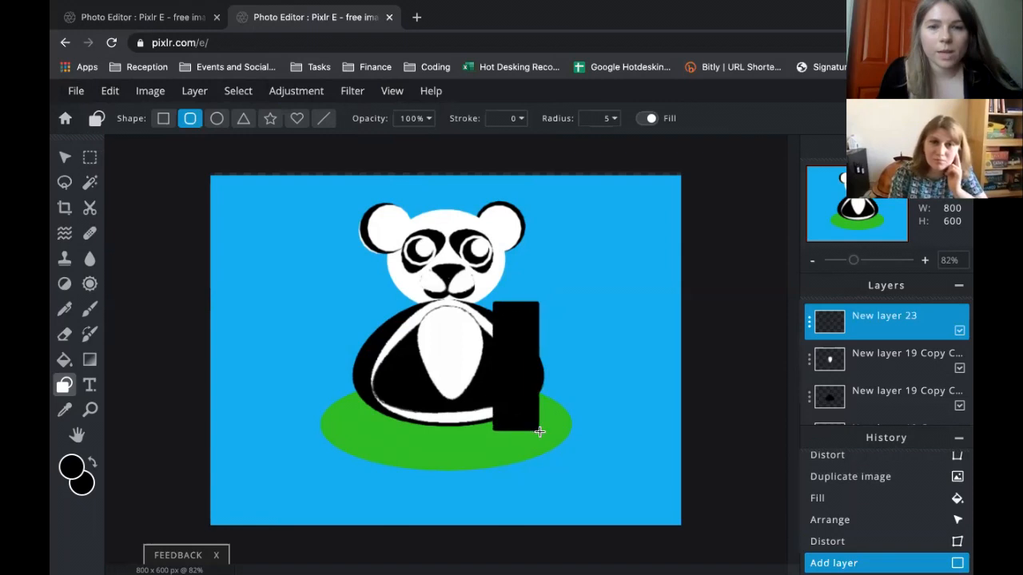
Set the rounded rectangle's corner radius to 45 and delete the nearly square-cornered black rectangle from the panda's right side
{"action": "left_click", "coordinate": [609, 120]}
{"action": "left_click_drag", "start_coordinate": [504, 144], "coordinate": [550, 144]}
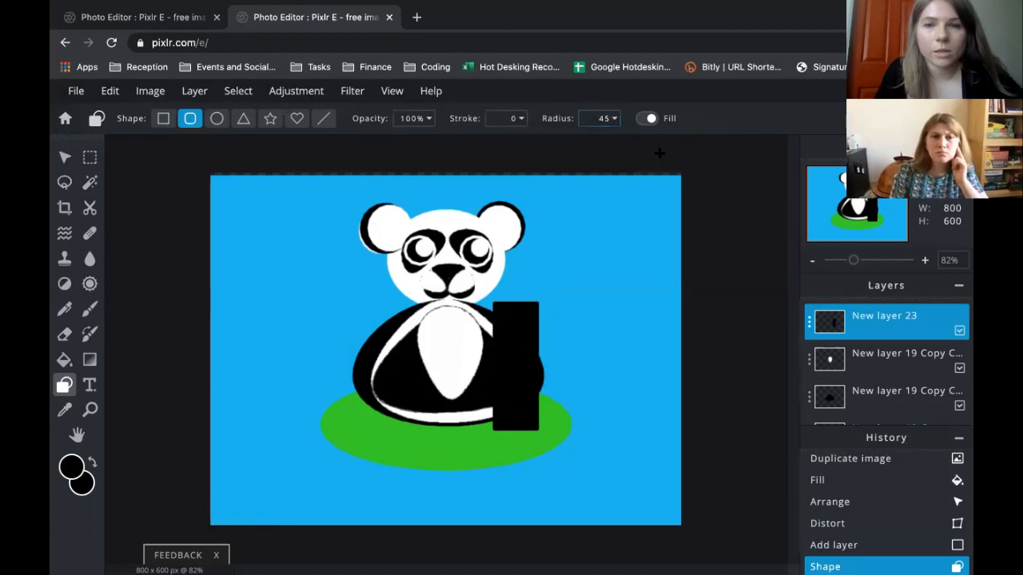
{"action": "key", "text": "v"}
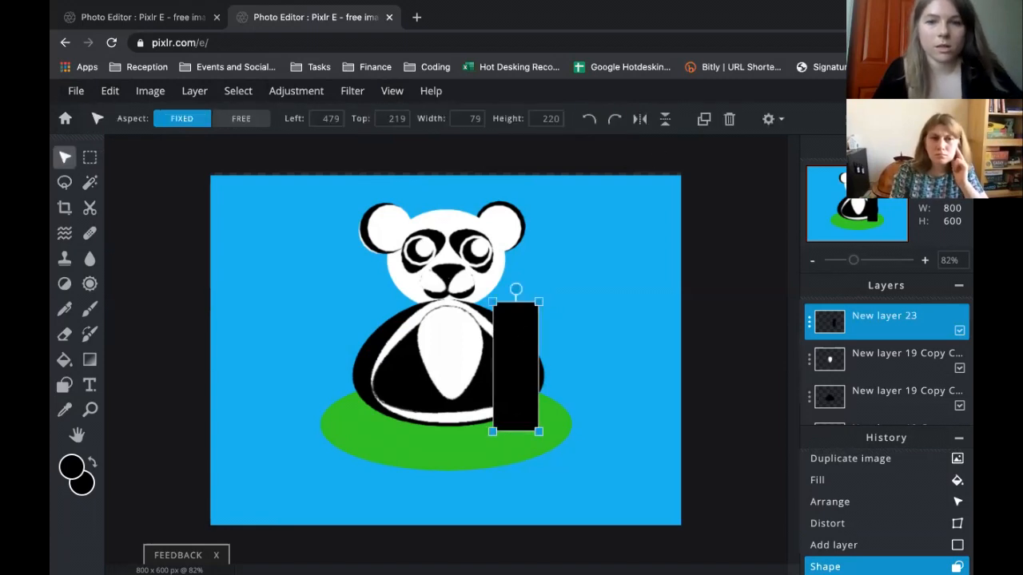
{"action": "key", "text": "Delete"}
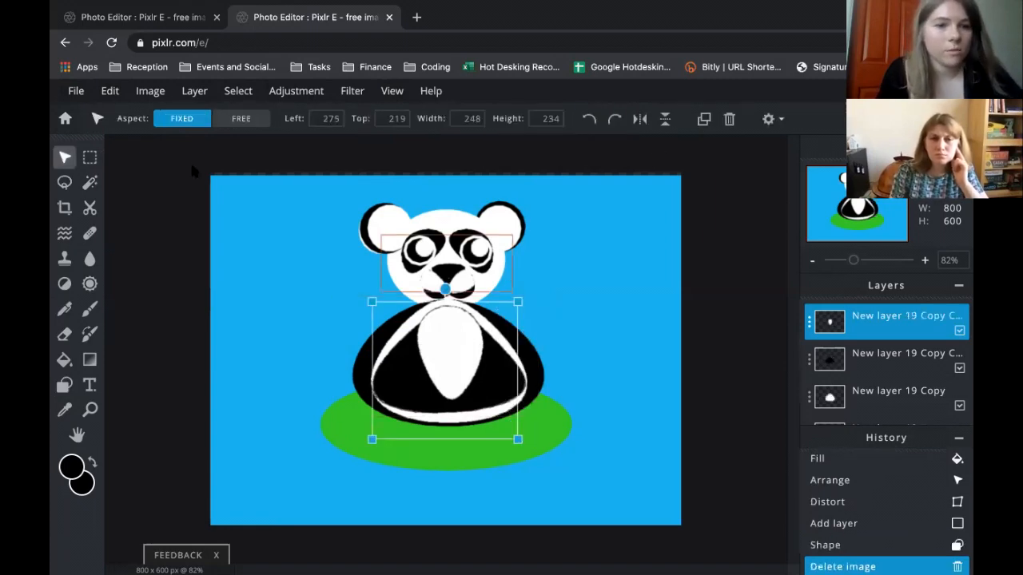
{"action": "left_click", "coordinate": [56, 387]}
{"action": "left_click_drag", "start_coordinate": [522, 297], "coordinate": [557, 432]}
{"action": "left_click", "coordinate": [613, 117]}
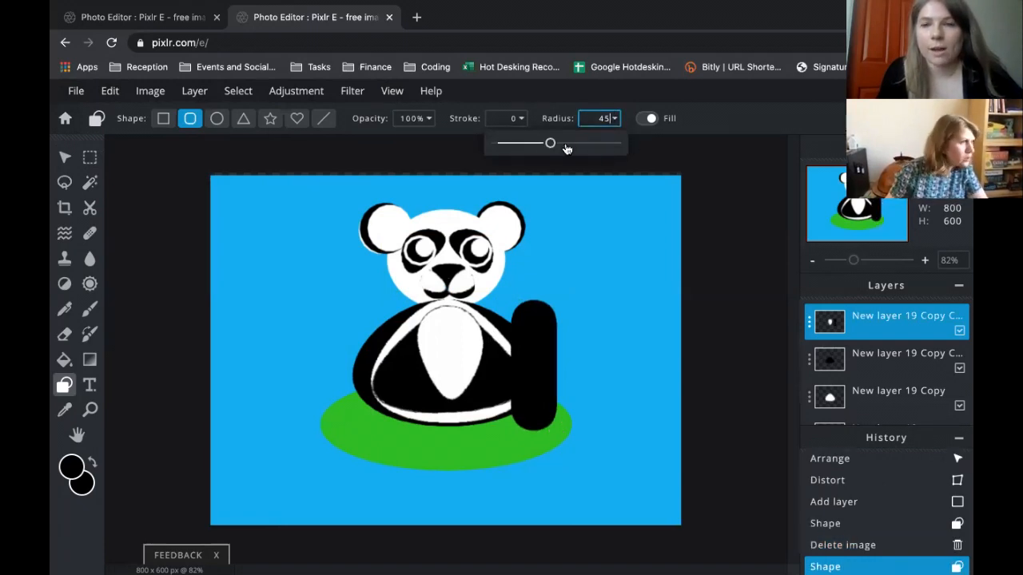
{"action": "left_click", "coordinate": [753, 118]}
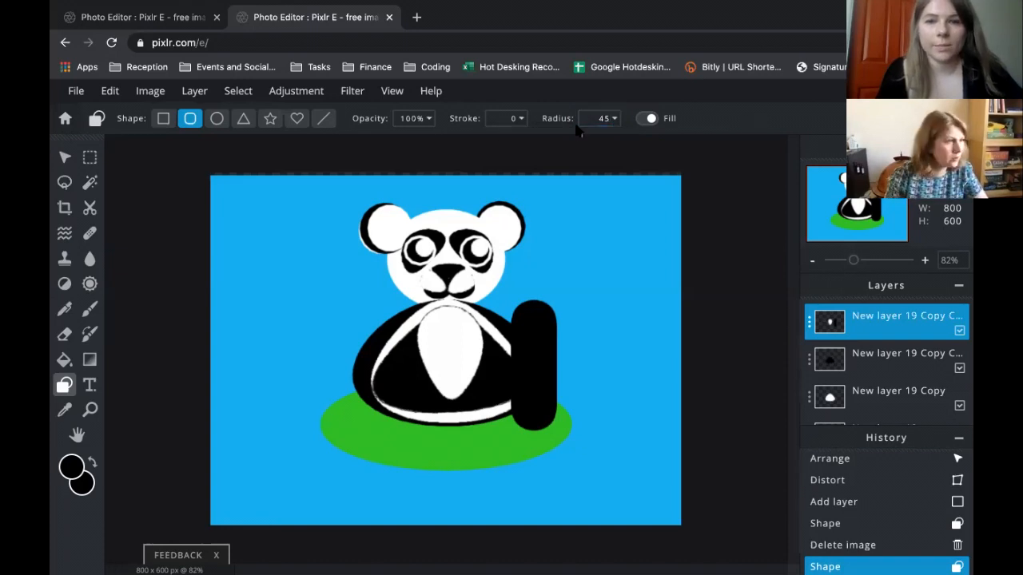
{"action": "key", "text": "v"}
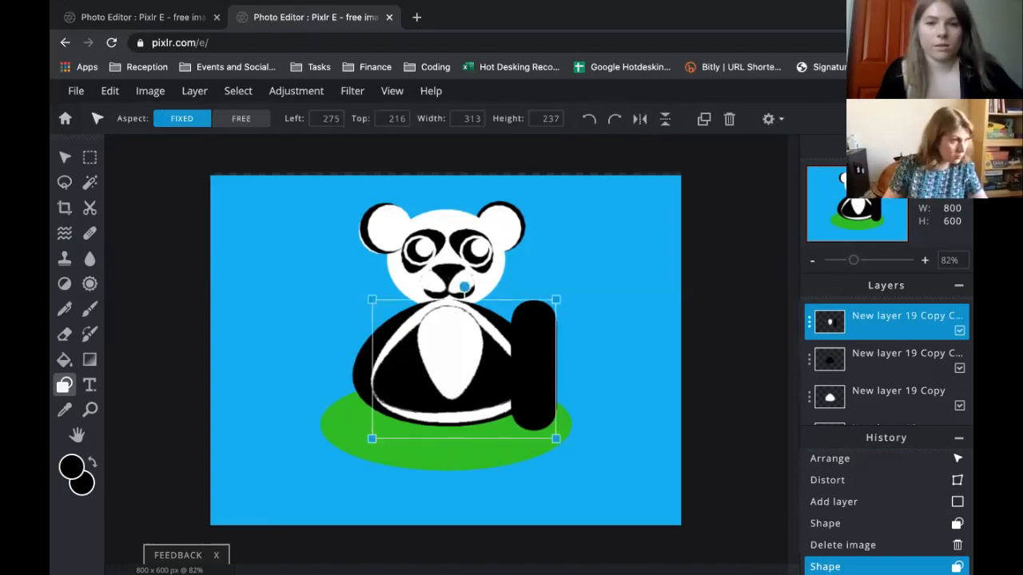
{"action": "left_click", "coordinate": [614, 312]}
{"action": "left_click", "coordinate": [543, 356]}
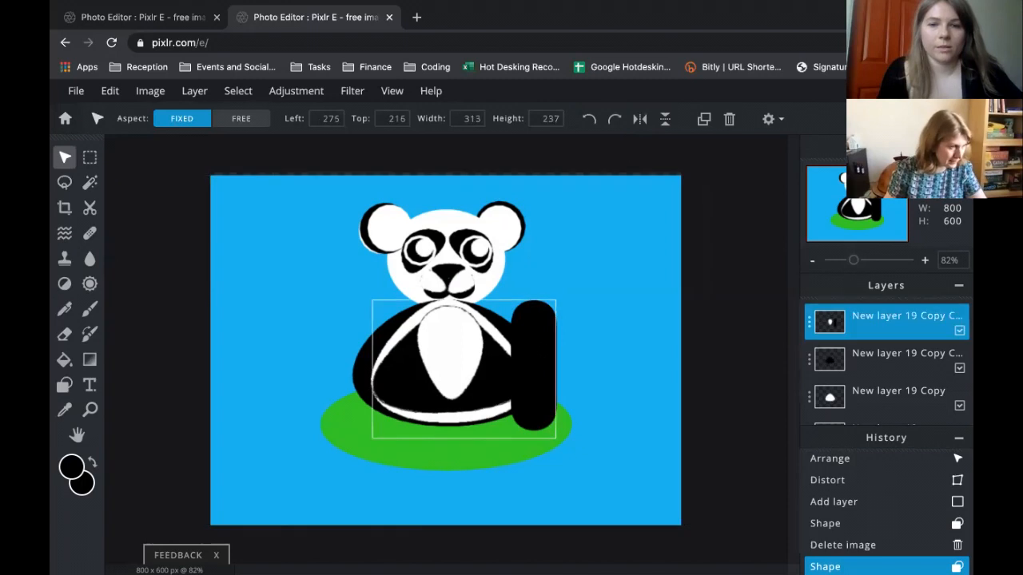
{"action": "key", "text": "ctrl+z"}
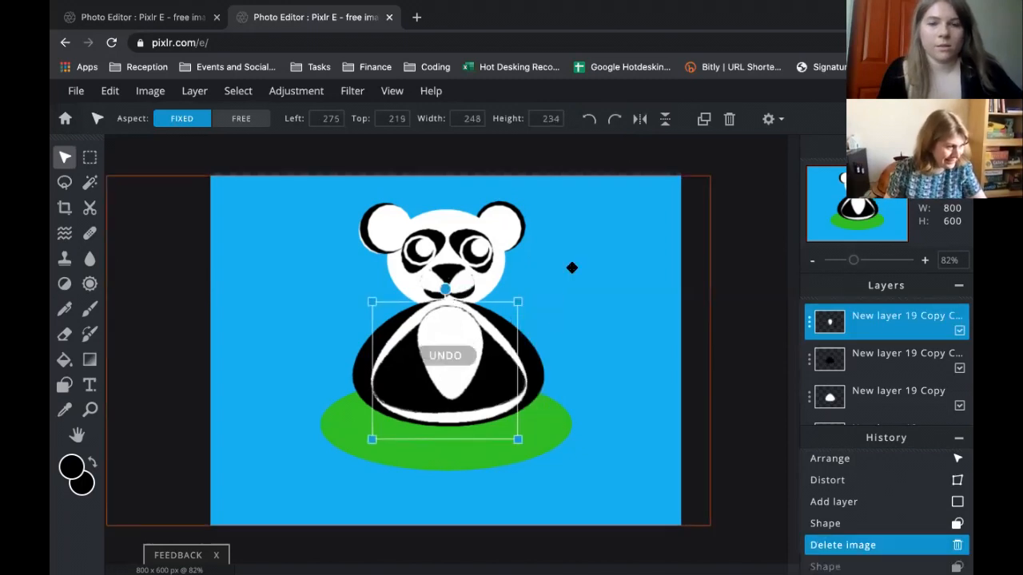
Add a new layer and draw a black rounded bar about 74 × 237 px along the right side of the panda's body
{"action": "left_click", "coordinate": [570, 267]}
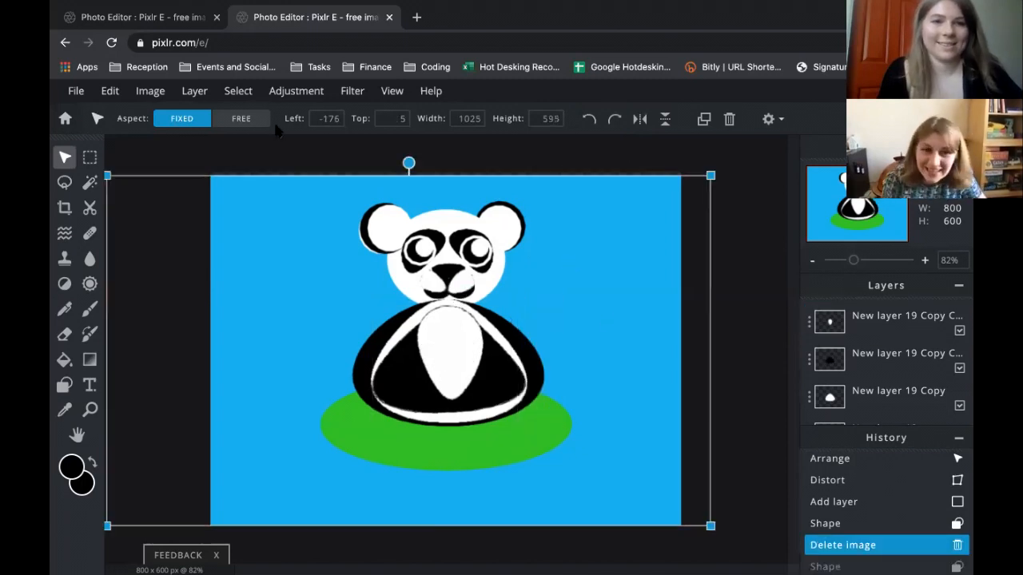
{"action": "left_click", "coordinate": [194, 91]}
{"action": "left_click", "coordinate": [207, 113]}
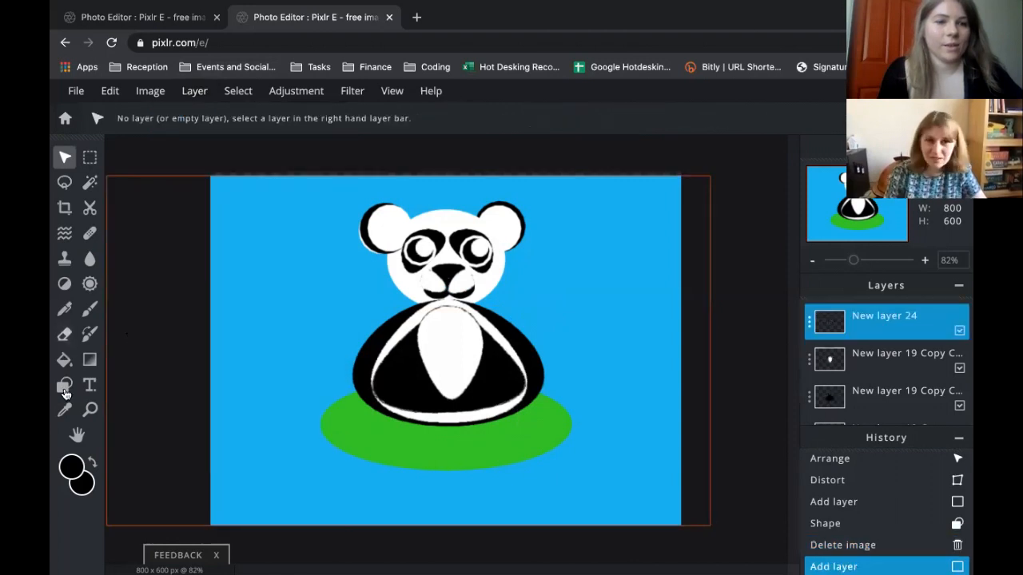
{"action": "left_click", "coordinate": [64, 385]}
{"action": "left_click_drag", "start_coordinate": [512, 297], "coordinate": [555, 437]}
Rotate the black bar counterclockwise and move it to about 498 × 182 so it slopes outward from the right shoulder
{"action": "key", "text": "v"}
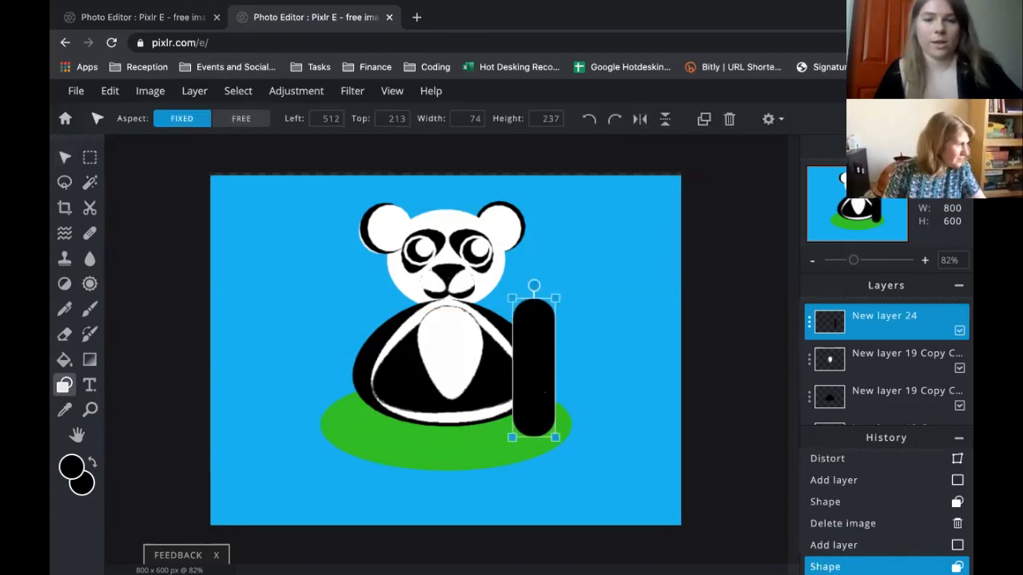
{"action": "left_click_drag", "start_coordinate": [534, 287], "coordinate": [454, 306]}
{"action": "left_click_drag", "start_coordinate": [529, 353], "coordinate": [549, 336]}
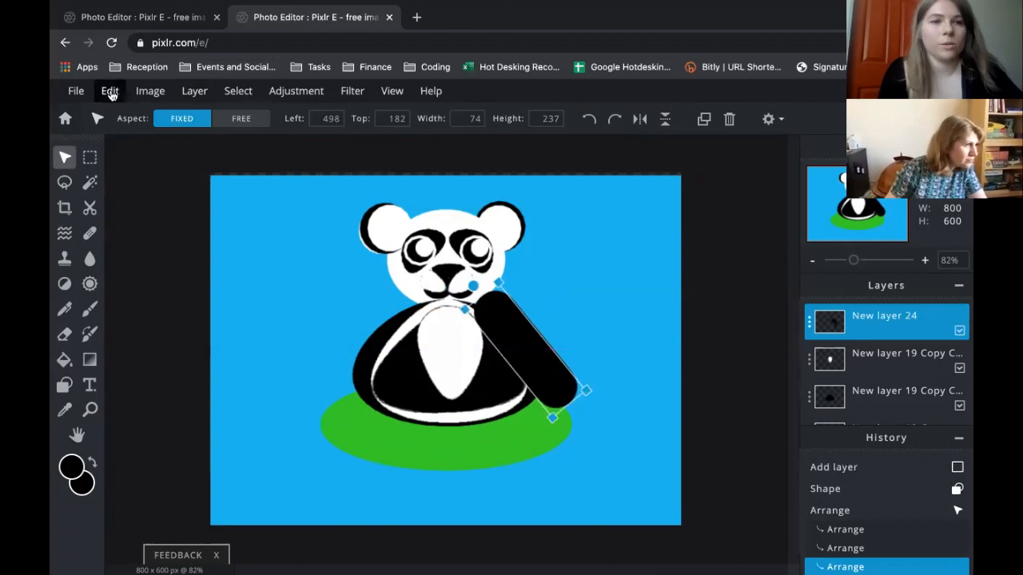
Free distort the black bar into an arm, with top corners at about 426 × 204 and 638 × 180, bottom ones at 489 × 313 and 593 × 382
{"action": "left_click", "coordinate": [110, 91]}
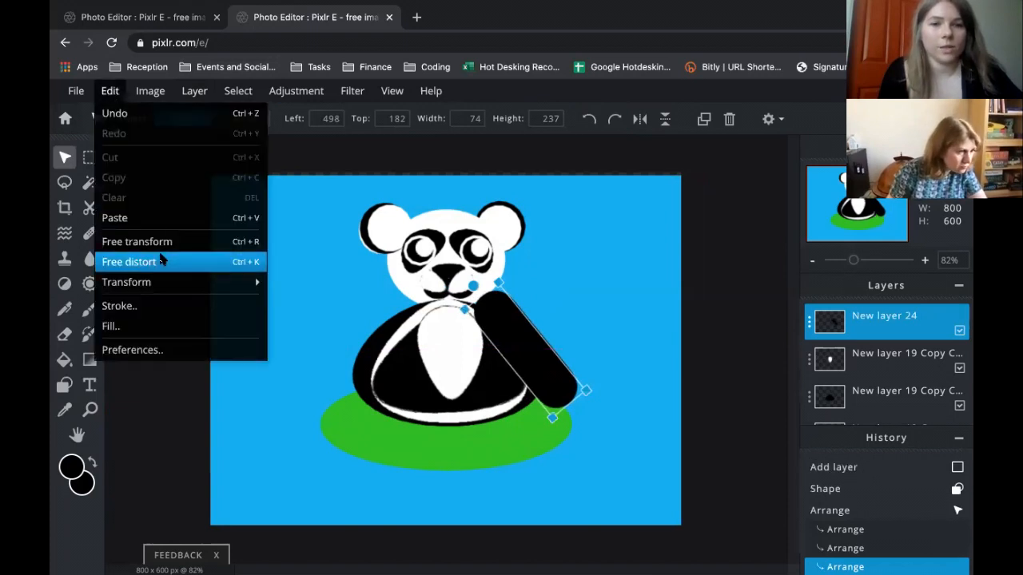
{"action": "left_click", "coordinate": [162, 261]}
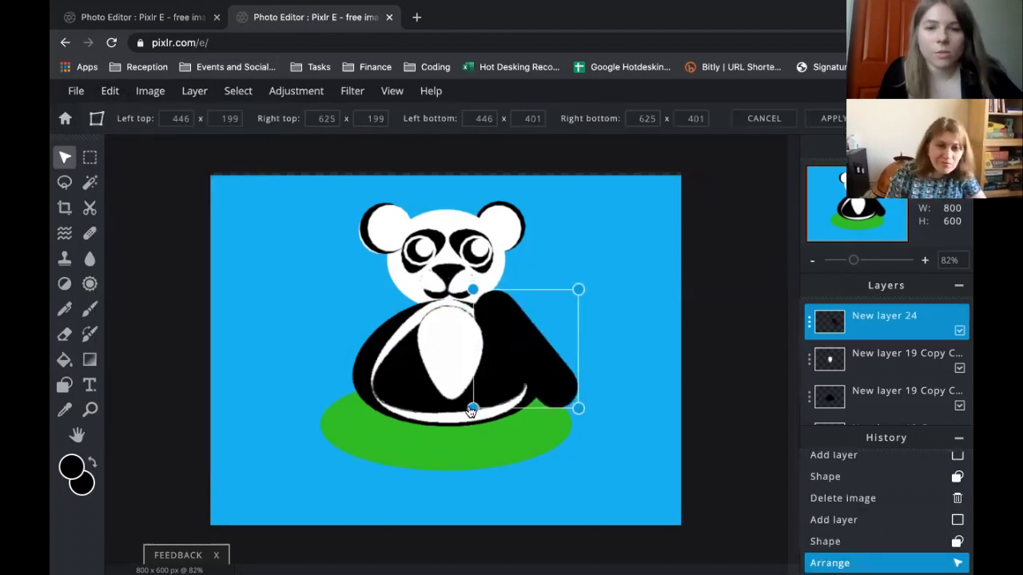
{"action": "left_click_drag", "start_coordinate": [473, 410], "coordinate": [517, 336]}
{"action": "left_click_drag", "start_coordinate": [566, 295], "coordinate": [586, 280]}
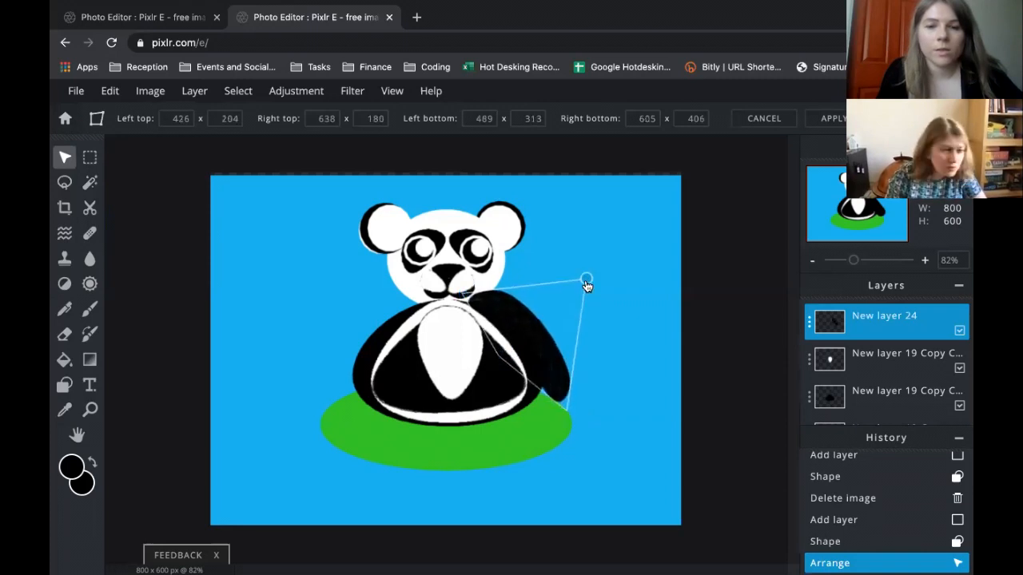
{"action": "left_click_drag", "start_coordinate": [565, 412], "coordinate": [558, 399]}
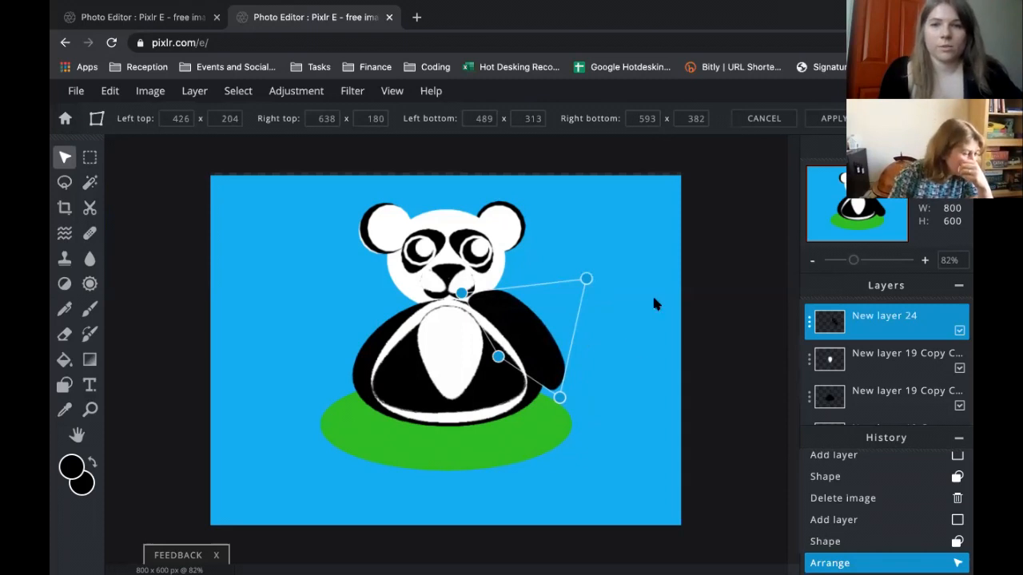
{"action": "left_click", "coordinate": [833, 119]}
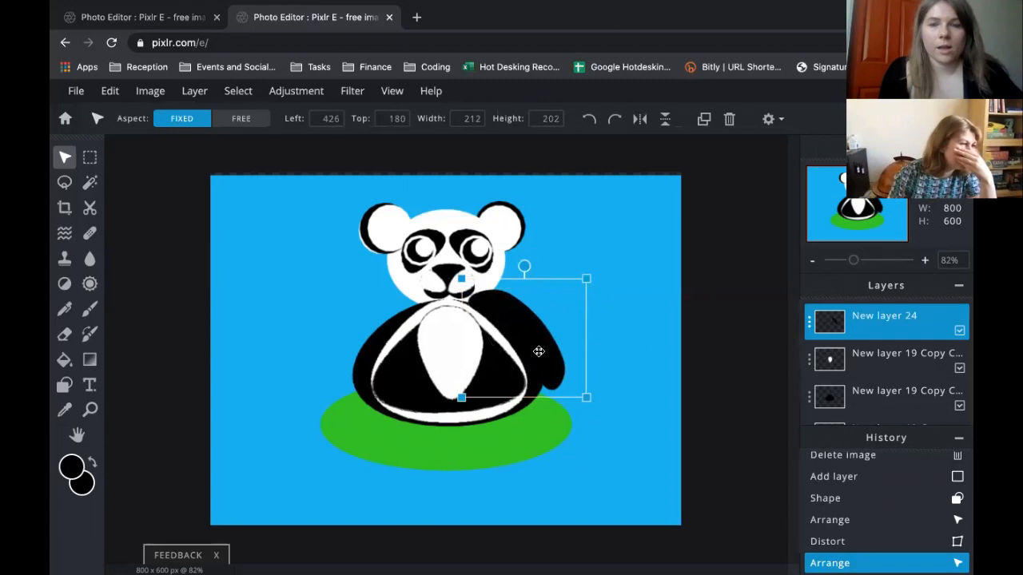
Duplicate the black arm, flip the copy horizontally and place it on the opposite shoulder at about 166 × 176
{"action": "left_click", "coordinate": [703, 119]}
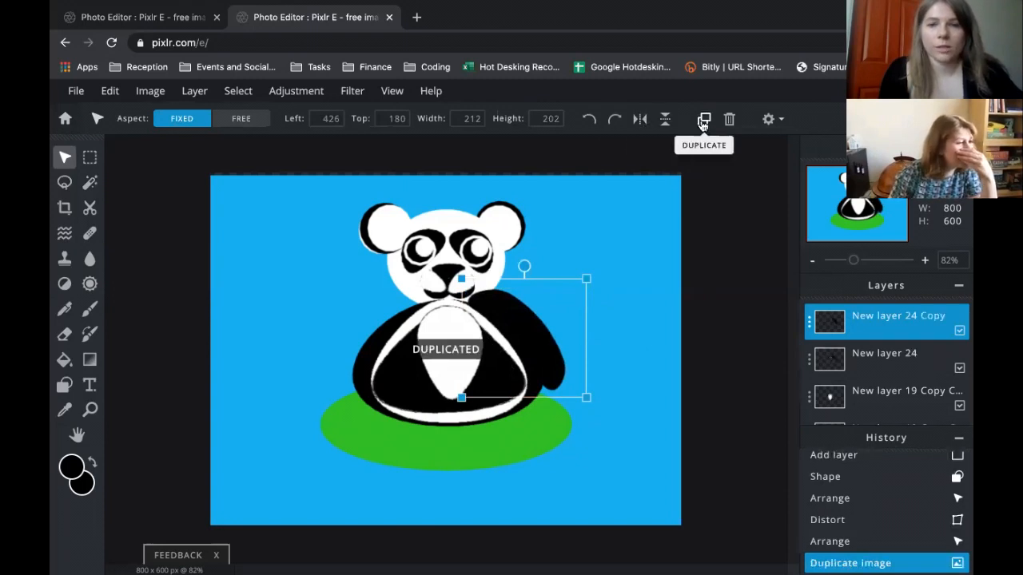
{"action": "left_click", "coordinate": [640, 120]}
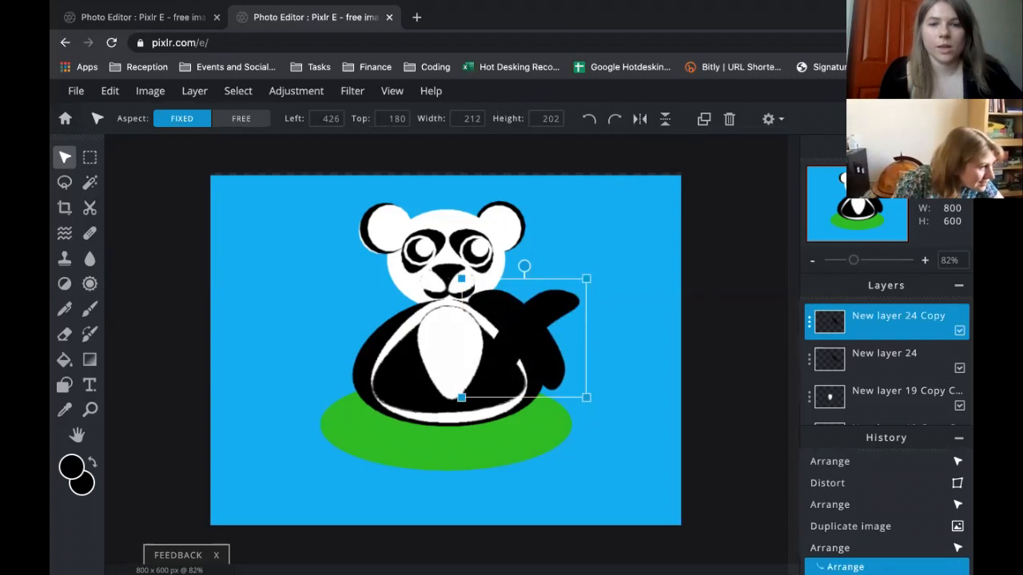
{"action": "left_click_drag", "start_coordinate": [423, 310], "coordinate": [278, 309]}
{"action": "left_click_drag", "start_coordinate": [387, 315], "coordinate": [386, 314]}
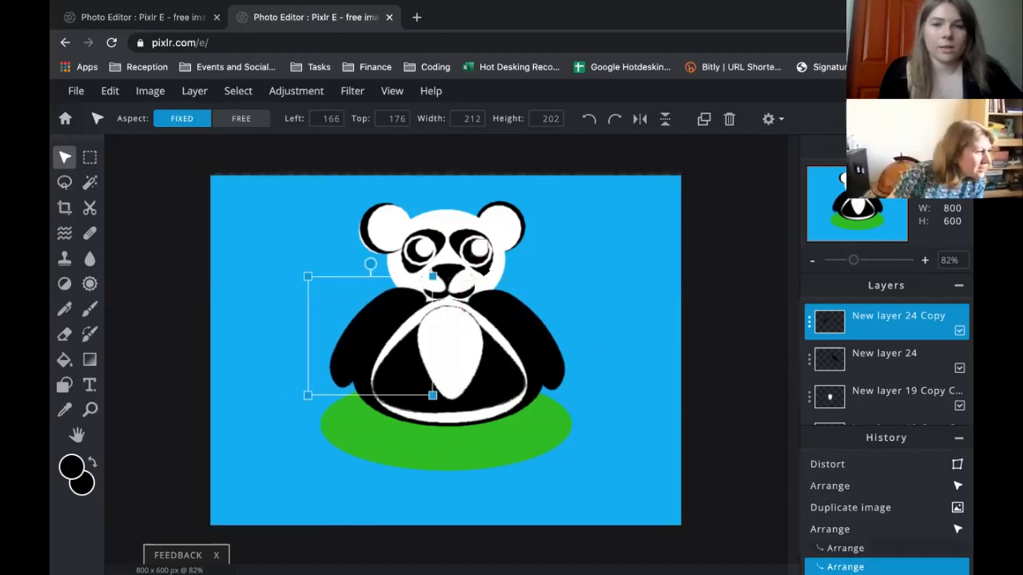
{"action": "scroll", "coordinate": [893, 351], "scroll_direction": "down", "scroll_amount": 4}
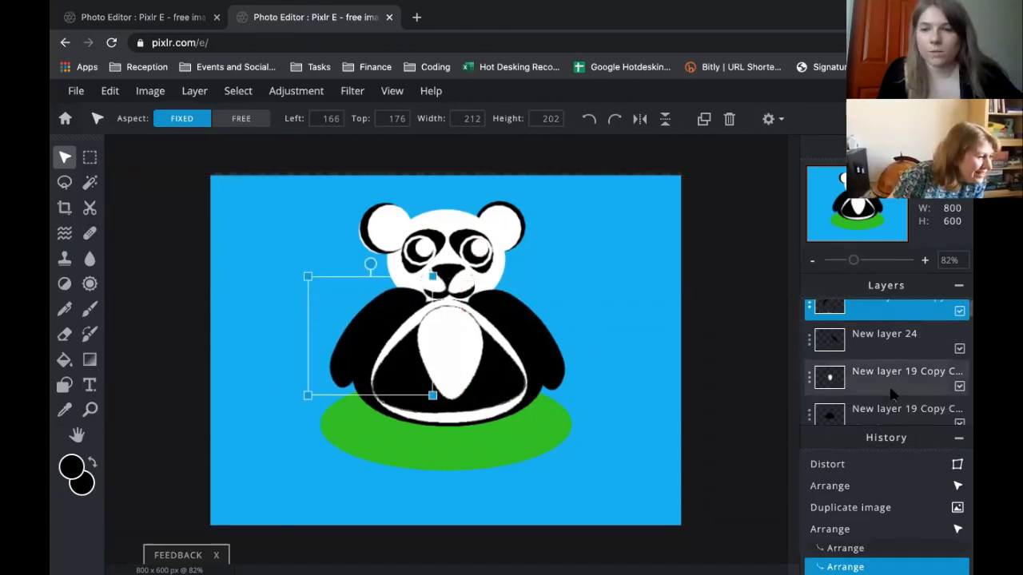
{"action": "scroll", "coordinate": [893, 393], "scroll_direction": "up", "scroll_amount": 3}
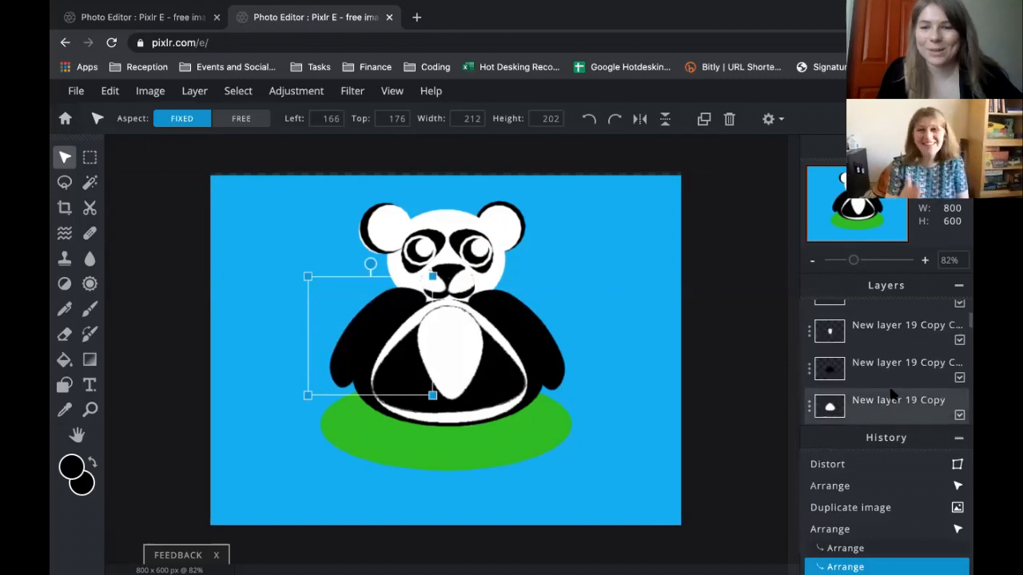
Move the duplicated arm's layer, New layer 24 Copy, down the layer stack to directly beneath the head layer, Layer 3
{"action": "scroll", "coordinate": [894, 393], "scroll_direction": "down", "scroll_amount": 1}
{"action": "scroll", "coordinate": [894, 394], "scroll_direction": "up", "scroll_amount": 2}
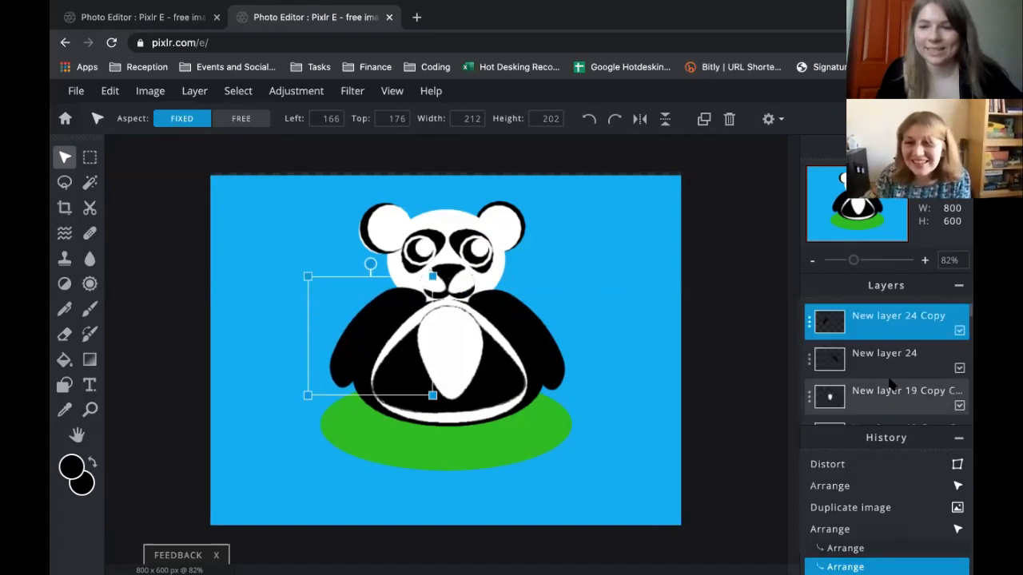
{"action": "scroll", "coordinate": [892, 398], "scroll_direction": "down", "scroll_amount": 2}
{"action": "scroll", "coordinate": [892, 398], "scroll_direction": "down", "scroll_amount": 5}
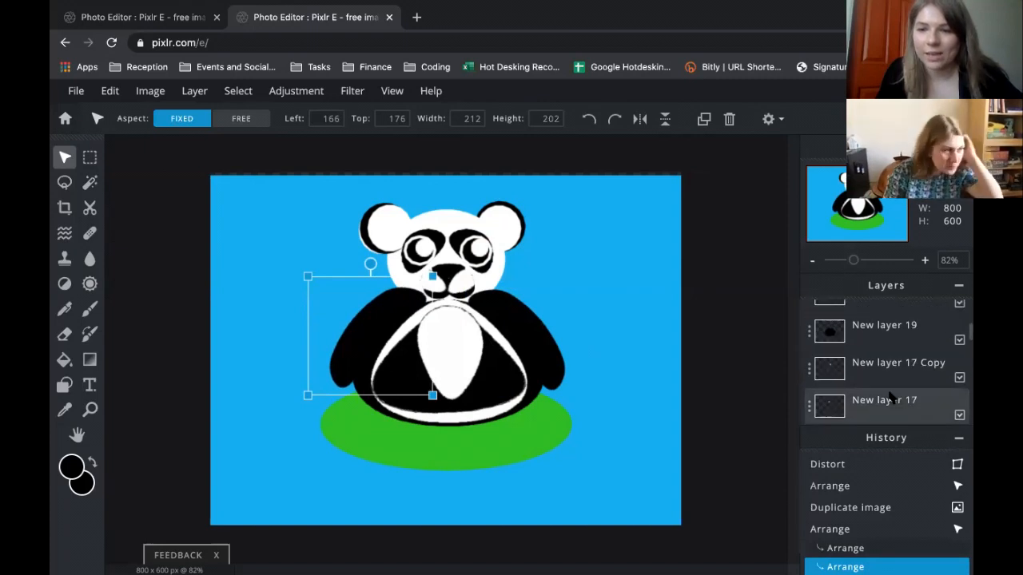
{"action": "scroll", "coordinate": [892, 397], "scroll_direction": "down", "scroll_amount": 6}
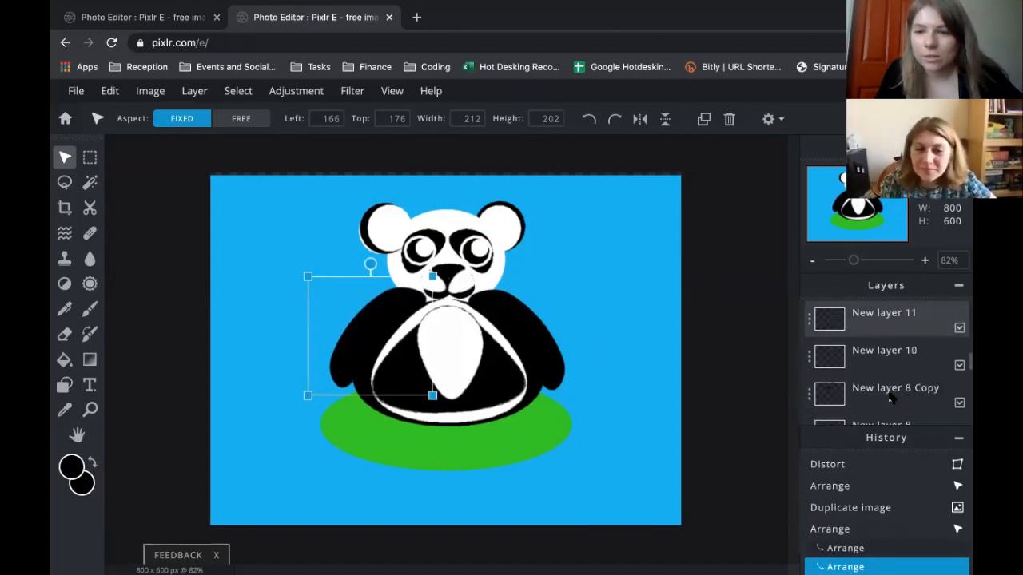
{"action": "scroll", "coordinate": [892, 398], "scroll_direction": "down", "scroll_amount": 2}
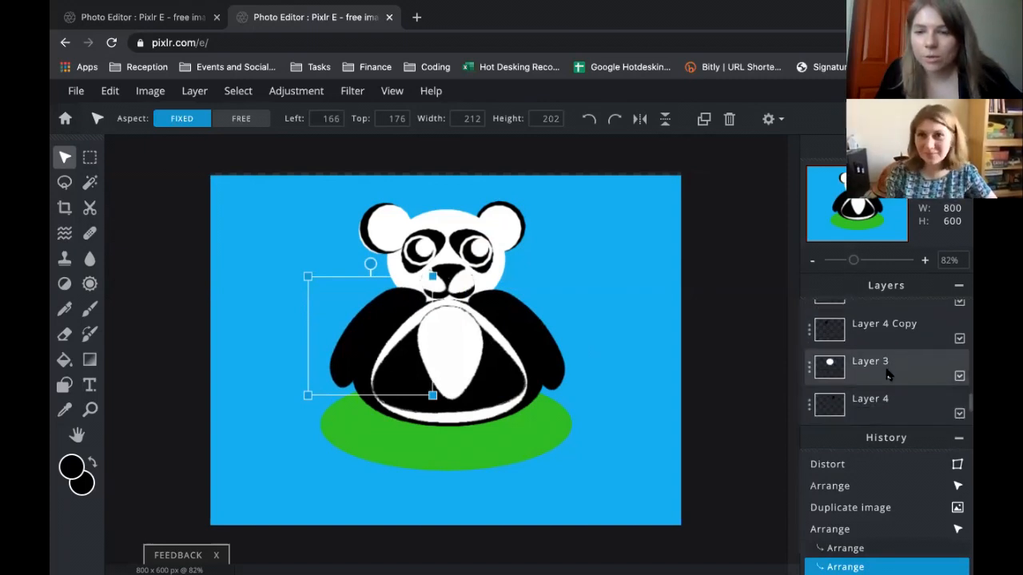
{"action": "scroll", "coordinate": [880, 416], "scroll_direction": "down", "scroll_amount": 2}
{"action": "scroll", "coordinate": [880, 415], "scroll_direction": "up", "scroll_amount": 15}
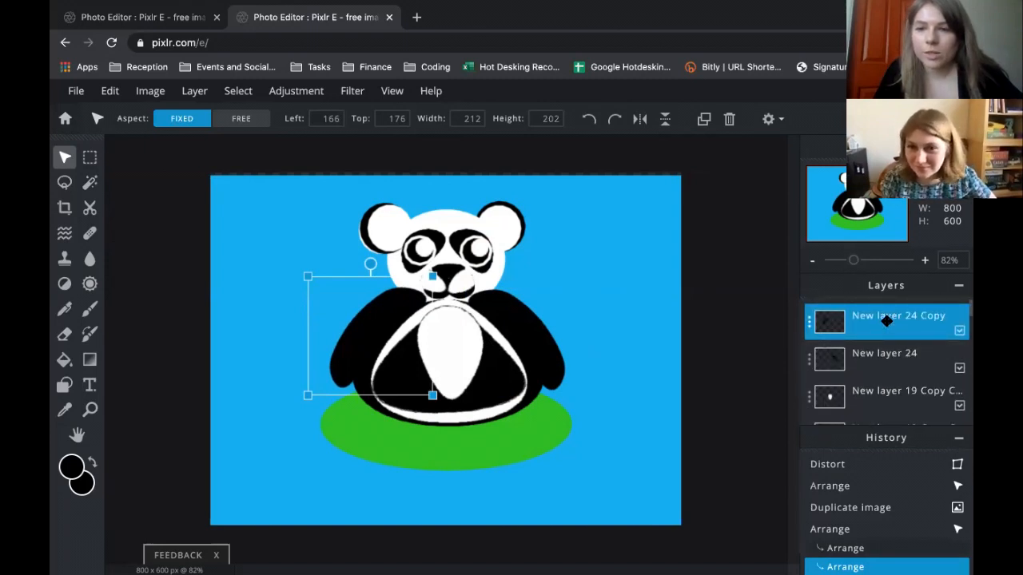
{"action": "left_click_drag", "start_coordinate": [887, 328], "coordinate": [887, 402]}
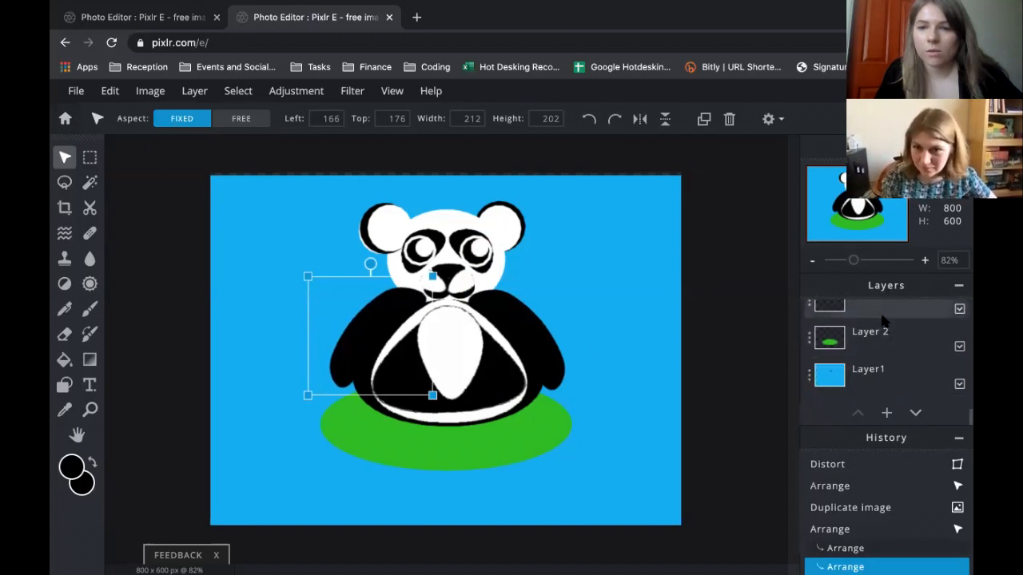
{"action": "scroll", "coordinate": [882, 319], "scroll_direction": "up", "scroll_amount": 1}
{"action": "scroll", "coordinate": [887, 336], "scroll_direction": "up", "scroll_amount": 10}
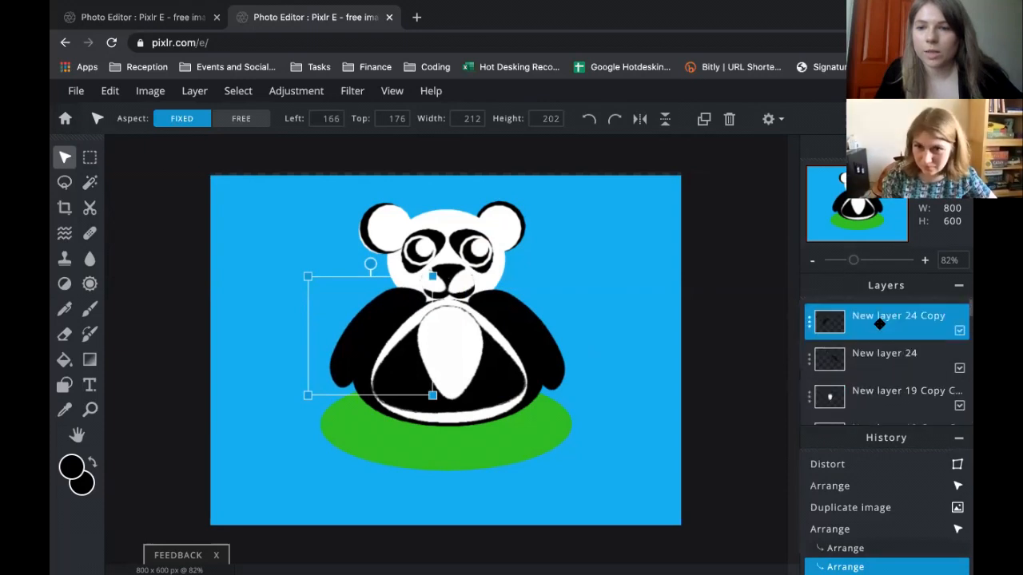
{"action": "left_click_drag", "start_coordinate": [879, 323], "coordinate": [871, 389]}
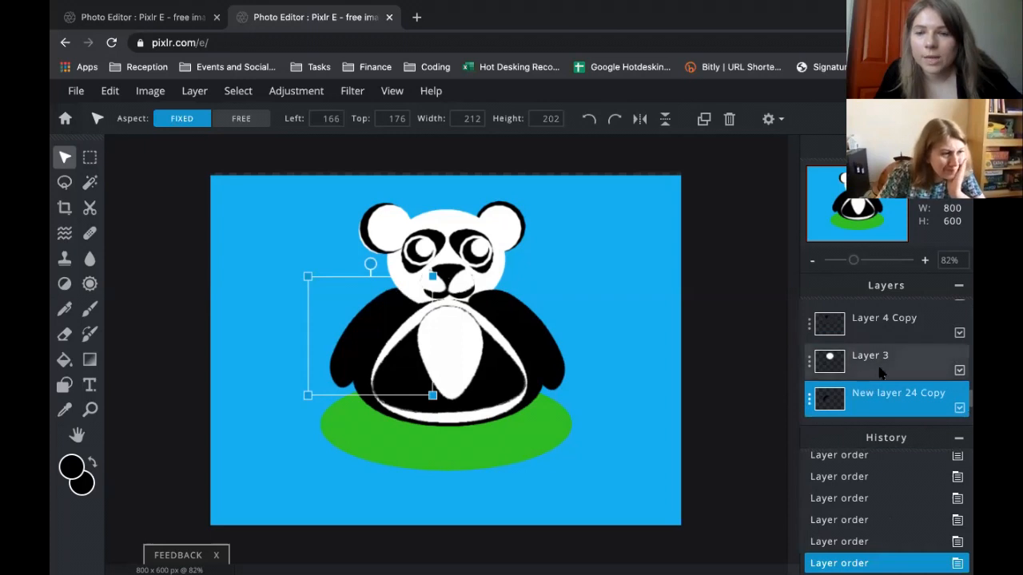
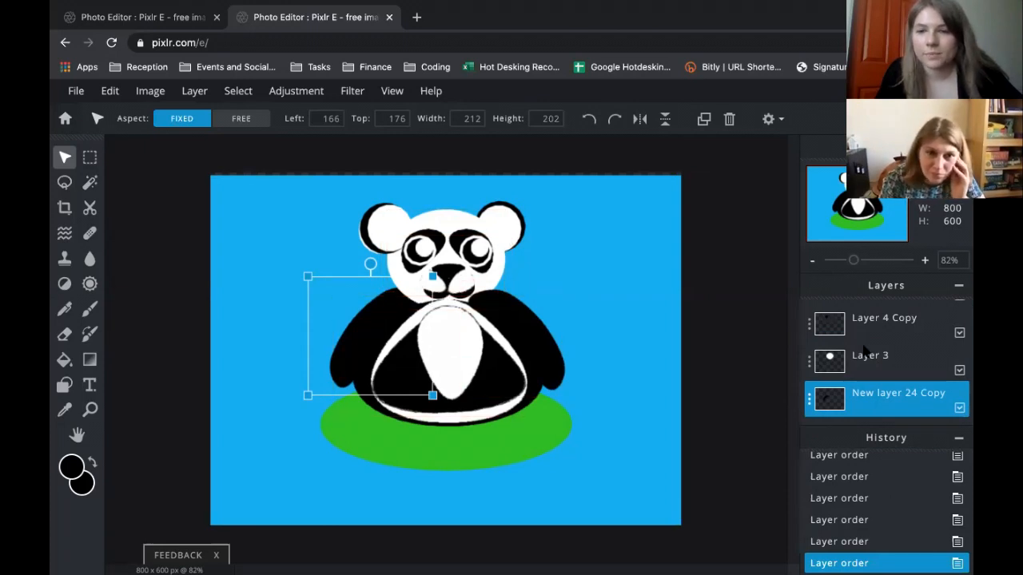
Move the original arm's layer, New layer 24, down the stack to between Layer 3 and New layer 24 Copy
{"action": "scroll", "coordinate": [859, 323], "scroll_direction": "up", "scroll_amount": 5}
{"action": "left_click_drag", "start_coordinate": [857, 324], "coordinate": [867, 404]}
{"action": "mouse_move", "coordinate": [867, 406]}
{"action": "left_mouse_down"}
{"action": "mouse_move", "coordinate": [874, 315]}
{"action": "mouse_move", "coordinate": [873, 396]}
{"action": "left_mouse_up"}
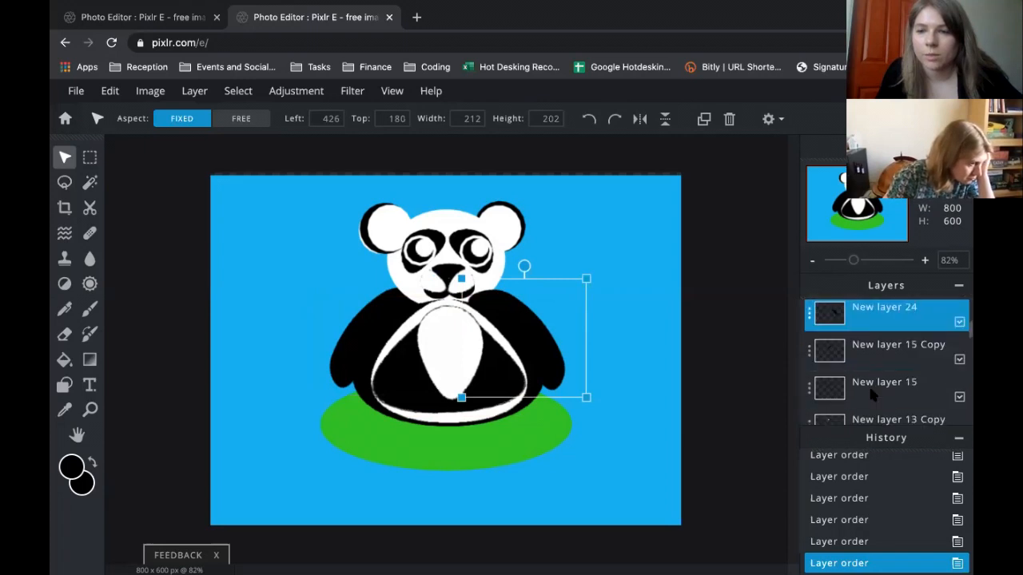
{"action": "left_click_drag", "start_coordinate": [881, 320], "coordinate": [889, 390]}
{"action": "left_click_drag", "start_coordinate": [890, 326], "coordinate": [886, 364]}
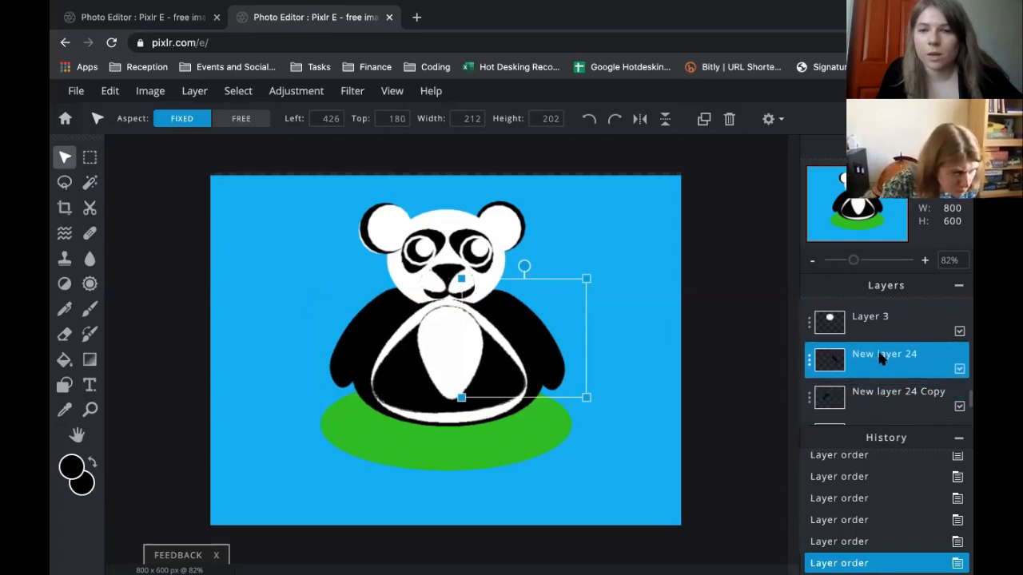
Move the layer holding the white tummy oval down the stack to beneath the panda's head layer
{"action": "scroll", "coordinate": [877, 352], "scroll_direction": "up", "scroll_amount": 5}
{"action": "mouse_move", "coordinate": [872, 318]}
{"action": "left_mouse_down"}
{"action": "mouse_move", "coordinate": [874, 409]}
{"action": "mouse_move", "coordinate": [880, 320]}
{"action": "left_mouse_up"}
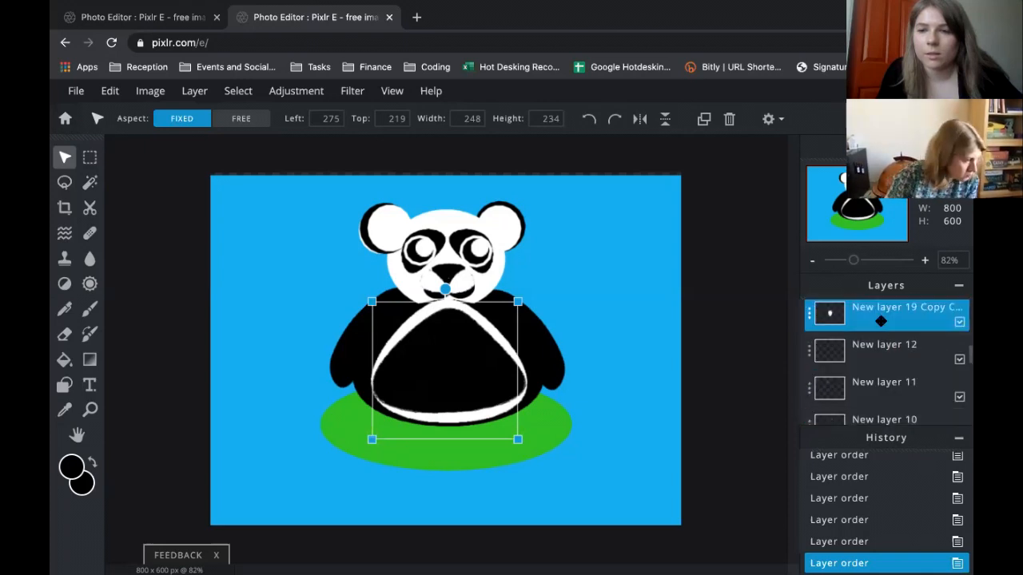
{"action": "mouse_move", "coordinate": [884, 371]}
{"action": "left_mouse_down"}
{"action": "mouse_move", "coordinate": [882, 389]}
{"action": "mouse_move", "coordinate": [886, 308]}
{"action": "mouse_move", "coordinate": [876, 390]}
{"action": "mouse_move", "coordinate": [887, 371]}
{"action": "left_mouse_up"}
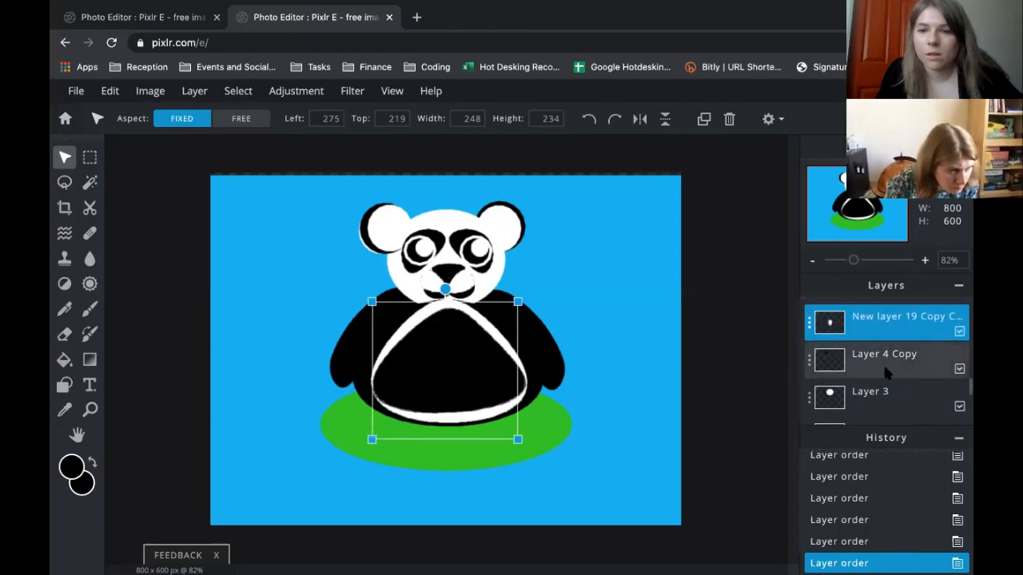
{"action": "mouse_move", "coordinate": [885, 319]}
{"action": "left_mouse_down"}
{"action": "mouse_move", "coordinate": [879, 372]}
{"action": "mouse_move", "coordinate": [882, 326]}
{"action": "left_mouse_up"}
{"action": "left_click_drag", "start_coordinate": [879, 391], "coordinate": [879, 389]}
Move the layer holding the inner black body shape down the stack towards the head and arm layers
{"action": "scroll", "coordinate": [876, 384], "scroll_direction": "down", "scroll_amount": 1}
{"action": "scroll", "coordinate": [880, 389], "scroll_direction": "down", "scroll_amount": 2}
{"action": "left_click_drag", "start_coordinate": [876, 308], "coordinate": [879, 393]}
{"action": "scroll", "coordinate": [879, 394], "scroll_direction": "down", "scroll_amount": 2}
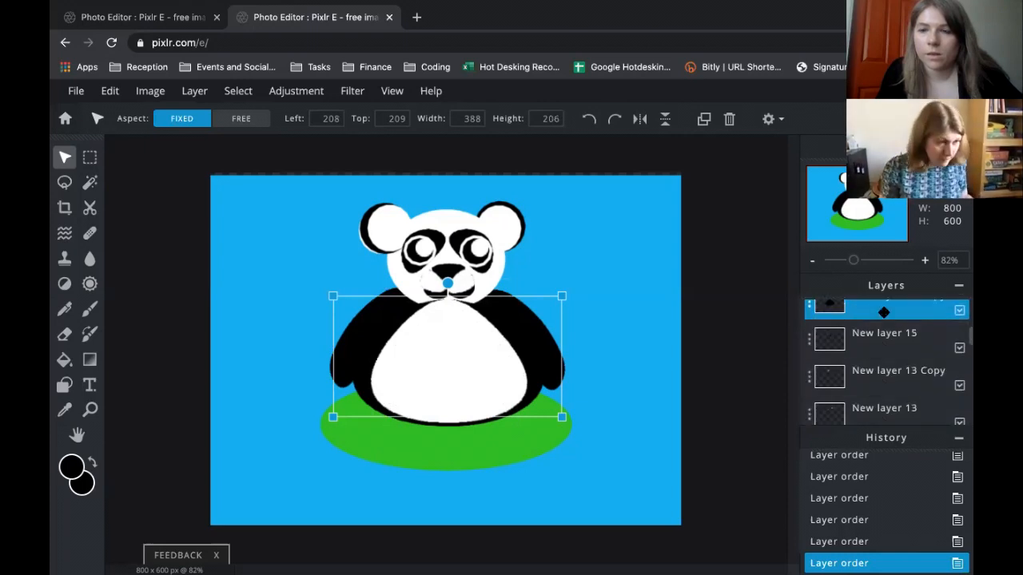
{"action": "left_click_drag", "start_coordinate": [883, 314], "coordinate": [886, 404]}
{"action": "scroll", "coordinate": [885, 403], "scroll_direction": "down", "scroll_amount": 2}
{"action": "left_click_drag", "start_coordinate": [884, 342], "coordinate": [879, 395]}
{"action": "scroll", "coordinate": [879, 395], "scroll_direction": "down", "scroll_amount": 3}
{"action": "left_click_drag", "start_coordinate": [892, 309], "coordinate": [892, 403]}
{"action": "left_click", "coordinate": [887, 370]}
{"action": "scroll", "coordinate": [892, 394], "scroll_direction": "down", "scroll_amount": 1}
{"action": "left_click_drag", "start_coordinate": [889, 341], "coordinate": [888, 390]}
{"action": "scroll", "coordinate": [889, 391], "scroll_direction": "down", "scroll_amount": 3}
{"action": "scroll", "coordinate": [889, 390], "scroll_direction": "down", "scroll_amount": 1}
{"action": "left_click_drag", "start_coordinate": [881, 319], "coordinate": [884, 377]}
{"action": "scroll", "coordinate": [887, 384], "scroll_direction": "down", "scroll_amount": 1}
{"action": "left_click_drag", "start_coordinate": [887, 337], "coordinate": [870, 399]}
{"action": "scroll", "coordinate": [873, 344], "scroll_direction": "up", "scroll_amount": 1}
{"action": "left_click", "coordinate": [872, 340]}
{"action": "scroll", "coordinate": [869, 367], "scroll_direction": "down", "scroll_amount": 1}
{"action": "scroll", "coordinate": [868, 359], "scroll_direction": "up", "scroll_amount": 1}
{"action": "scroll", "coordinate": [868, 355], "scroll_direction": "down", "scroll_amount": 1}
Move the black base body layer, New layer 19, down the stack to beneath New layer 19 Copy and the white tummy oval's layer
{"action": "scroll", "coordinate": [860, 362], "scroll_direction": "up", "scroll_amount": 6}
{"action": "left_click", "coordinate": [864, 329]}
{"action": "left_click_drag", "start_coordinate": [863, 329], "coordinate": [865, 398]}
{"action": "scroll", "coordinate": [869, 379], "scroll_direction": "down", "scroll_amount": 1}
{"action": "scroll", "coordinate": [881, 371], "scroll_direction": "up", "scroll_amount": 1}
{"action": "scroll", "coordinate": [879, 375], "scroll_direction": "down", "scroll_amount": 2}
{"action": "scroll", "coordinate": [889, 365], "scroll_direction": "down", "scroll_amount": 4}
{"action": "left_click", "coordinate": [858, 358]}
{"action": "mouse_move", "coordinate": [857, 320]}
{"action": "left_mouse_down"}
{"action": "mouse_move", "coordinate": [859, 352]}
{"action": "mouse_move", "coordinate": [862, 316]}
{"action": "left_mouse_up"}
{"action": "scroll", "coordinate": [857, 334], "scroll_direction": "up", "scroll_amount": 1}
{"action": "scroll", "coordinate": [857, 328], "scroll_direction": "down", "scroll_amount": 1}
{"action": "scroll", "coordinate": [861, 321], "scroll_direction": "down", "scroll_amount": 1}
{"action": "left_click", "coordinate": [862, 360]}
{"action": "scroll", "coordinate": [862, 321], "scroll_direction": "up", "scroll_amount": 1}
{"action": "mouse_move", "coordinate": [861, 408]}
{"action": "left_mouse_down"}
{"action": "mouse_move", "coordinate": [866, 327]}
{"action": "mouse_move", "coordinate": [863, 391]}
{"action": "left_mouse_up"}
{"action": "scroll", "coordinate": [865, 359], "scroll_direction": "down", "scroll_amount": 1}
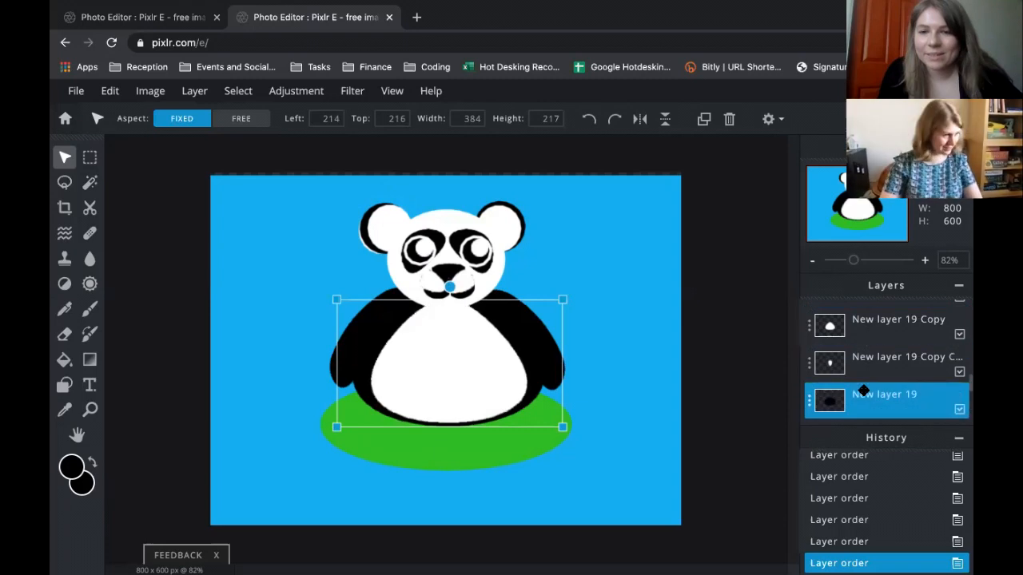
Reorder the lower layers so the white tummy oval lies above the inner black body, with the white body shape beneath both
{"action": "scroll", "coordinate": [864, 391], "scroll_direction": "down", "scroll_amount": 1}
{"action": "left_click", "coordinate": [866, 391]}
{"action": "left_click_drag", "start_coordinate": [872, 313], "coordinate": [870, 313]}
{"action": "scroll", "coordinate": [875, 394], "scroll_direction": "down", "scroll_amount": 1}
{"action": "left_click", "coordinate": [878, 395]}
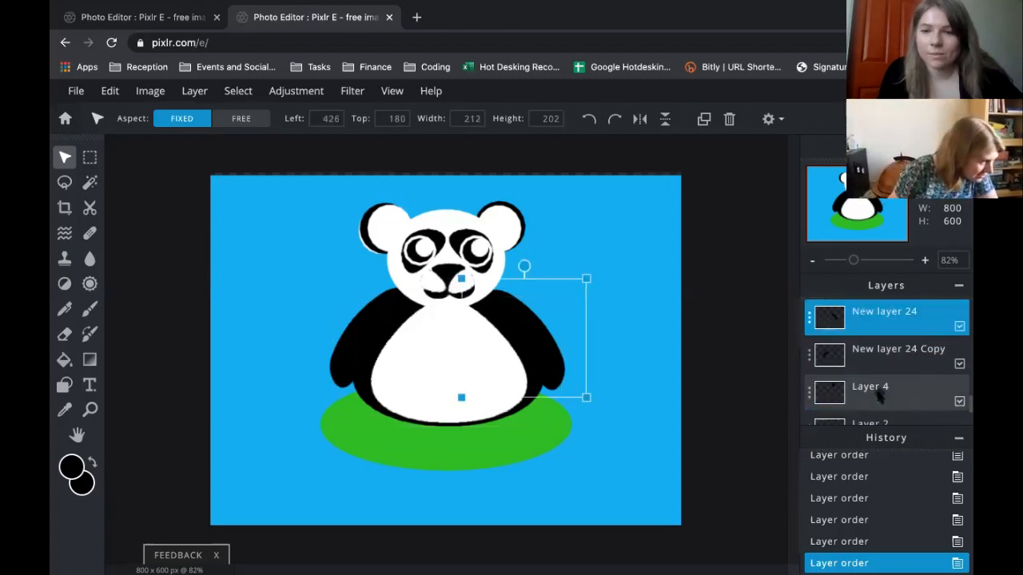
{"action": "left_click_drag", "start_coordinate": [879, 396], "coordinate": [880, 320]}
{"action": "scroll", "coordinate": [879, 322], "scroll_direction": "up", "scroll_amount": 2}
{"action": "left_click_drag", "start_coordinate": [857, 354], "coordinate": [857, 322]}
{"action": "scroll", "coordinate": [856, 324], "scroll_direction": "up", "scroll_amount": 1}
{"action": "left_click_drag", "start_coordinate": [856, 381], "coordinate": [861, 336]}
{"action": "scroll", "coordinate": [863, 357], "scroll_direction": "up", "scroll_amount": 1}
{"action": "scroll", "coordinate": [862, 354], "scroll_direction": "down", "scroll_amount": 1}
{"action": "left_click_drag", "start_coordinate": [863, 411], "coordinate": [596, 386]}
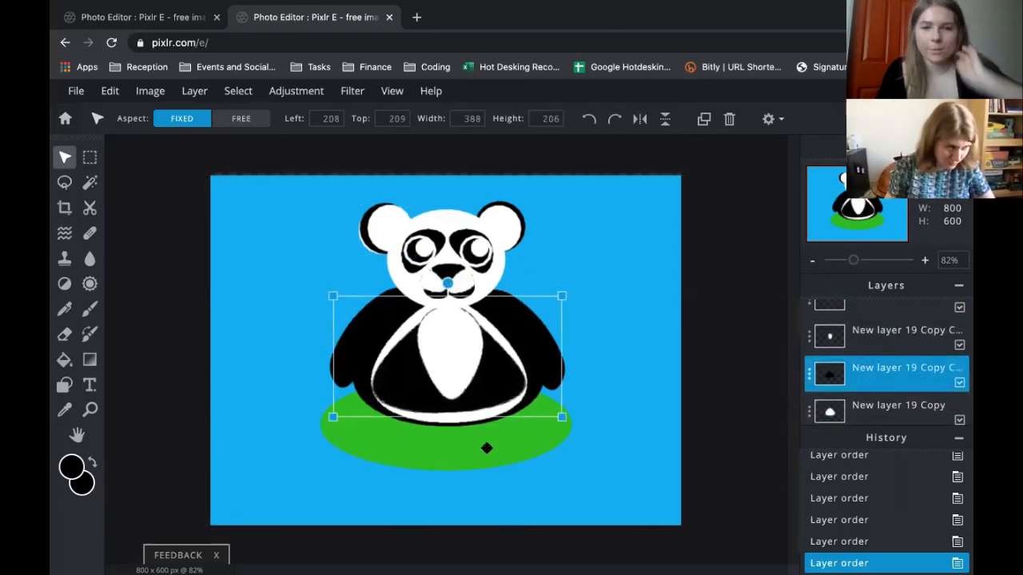
Try drawing a black rounded rectangle on the background layer beside the panda's lower right side, and undo it
{"action": "left_click", "coordinate": [637, 392]}
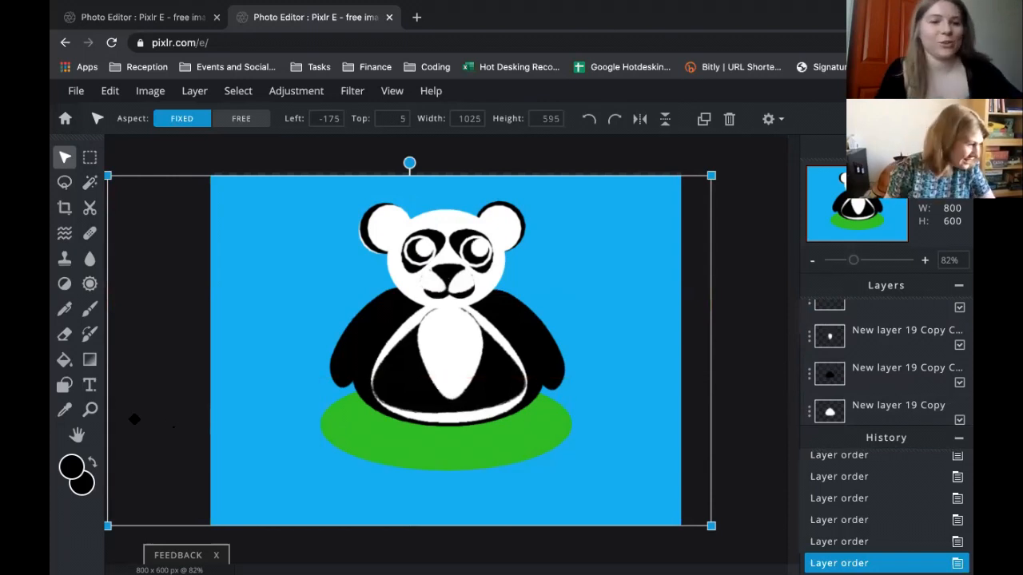
{"action": "left_click", "coordinate": [64, 386]}
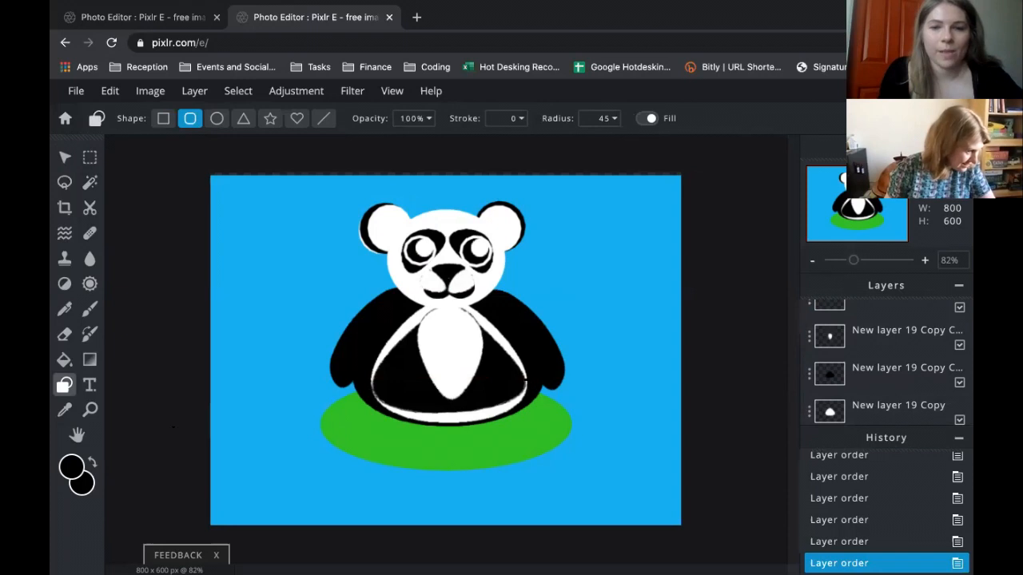
{"action": "mouse_move", "coordinate": [565, 380]}
{"action": "left_mouse_down"}
{"action": "mouse_move", "coordinate": [600, 439]}
{"action": "mouse_move", "coordinate": [587, 434]}
{"action": "left_mouse_up"}
{"action": "key", "text": "Delete"}
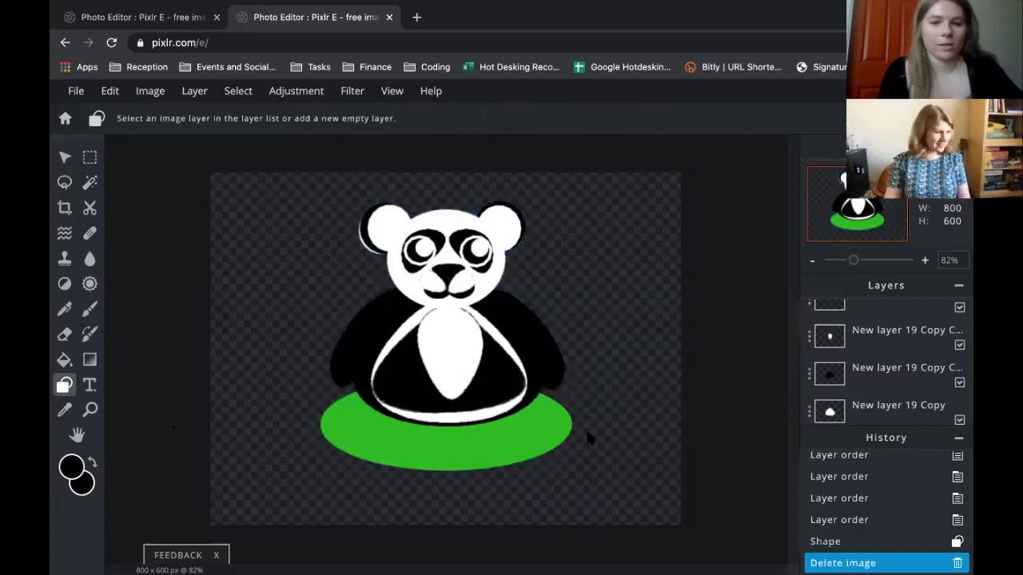
{"action": "key", "text": "ctrl+z"}
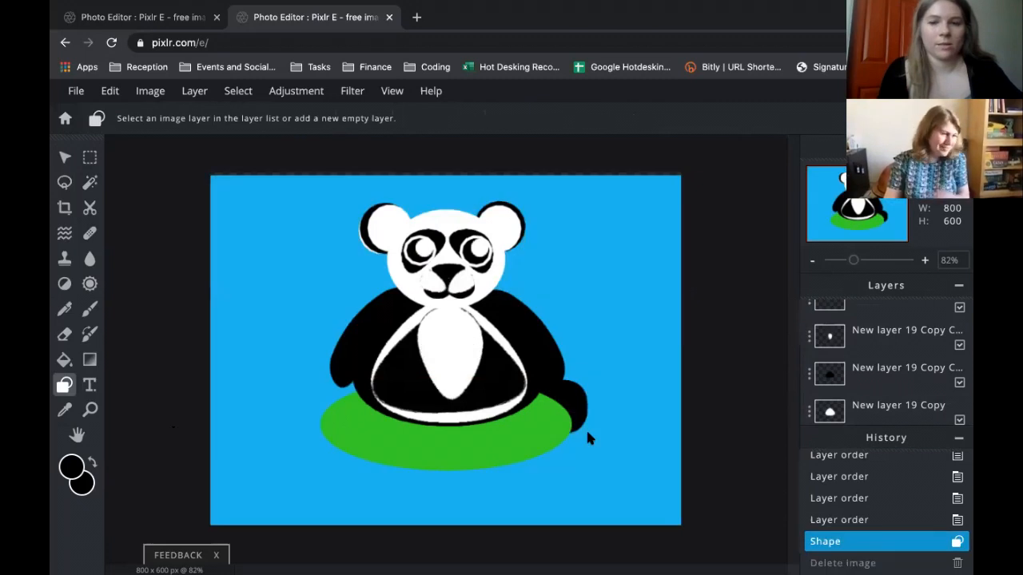
{"action": "key", "text": "ctrl+z"}
Try a black rounded rectangle for the foot on a new layer, and delete that layer
{"action": "left_click", "coordinate": [113, 94]}
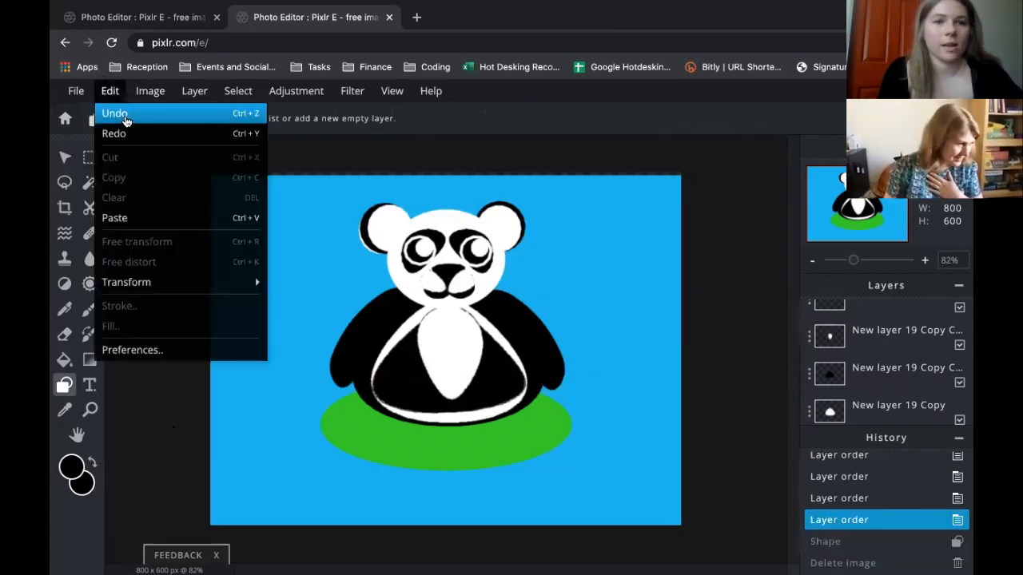
{"action": "left_click", "coordinate": [238, 92]}
{"action": "left_click", "coordinate": [204, 93]}
{"action": "left_click", "coordinate": [204, 95]}
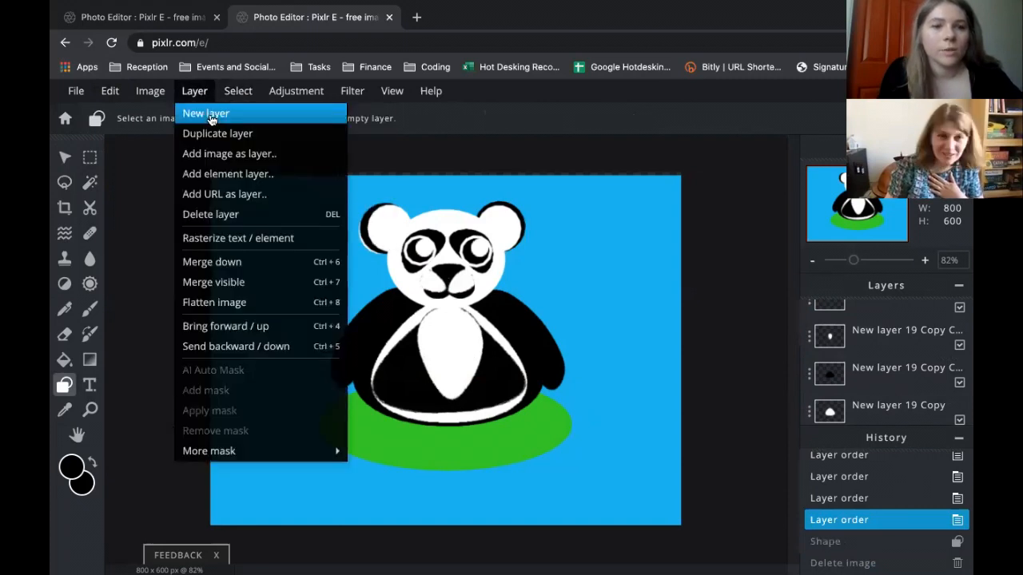
{"action": "left_click", "coordinate": [198, 109]}
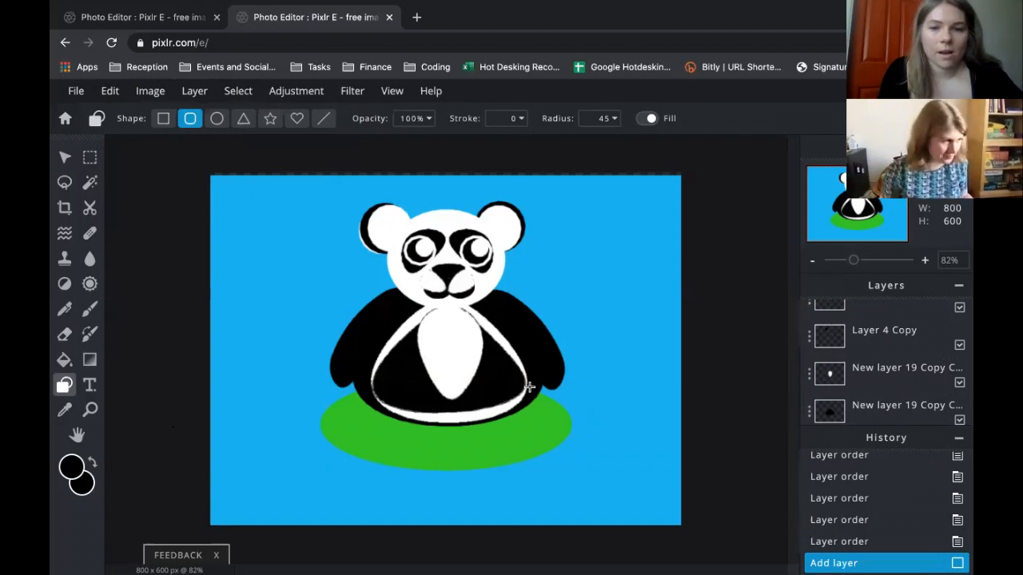
{"action": "left_click_drag", "start_coordinate": [595, 449], "coordinate": [581, 447]}
{"action": "key", "text": "Delete"}
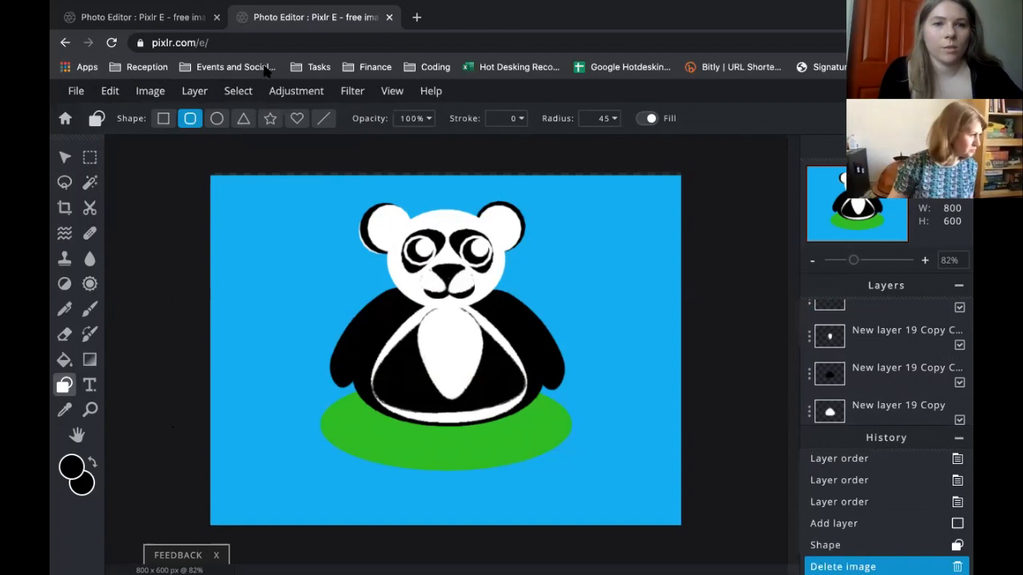
On a new layer, draw a black ellipse foot about 103 × 94 px at about 520 × 343, and duplicate it to about 209 × 342
{"action": "left_click", "coordinate": [194, 91]}
{"action": "left_click", "coordinate": [200, 109]}
{"action": "left_click", "coordinate": [216, 118]}
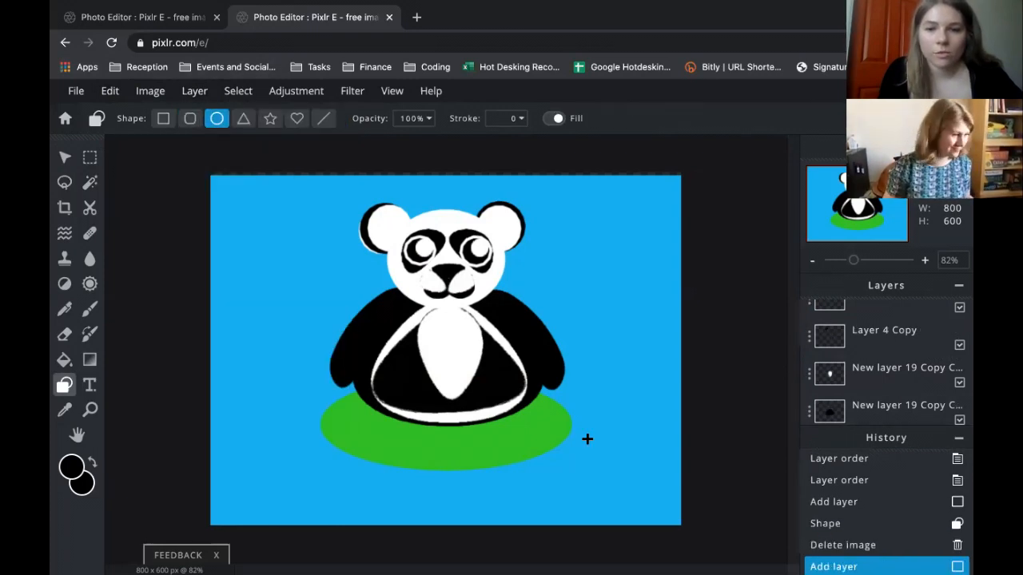
{"action": "left_click_drag", "start_coordinate": [588, 439], "coordinate": [547, 403]}
{"action": "key", "text": "v"}
{"action": "left_click", "coordinate": [704, 120]}
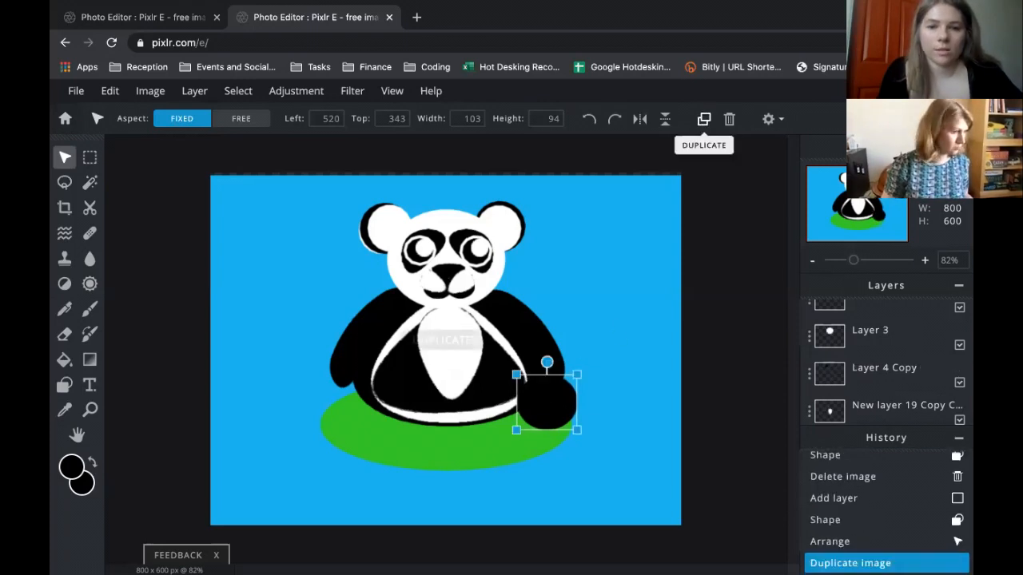
{"action": "left_click_drag", "start_coordinate": [509, 398], "coordinate": [364, 402]}
Set both the foreground and background colours to white (#FFFFFF)
{"action": "left_click", "coordinate": [72, 467]}
{"action": "left_click", "coordinate": [382, 445]}
{"action": "left_click", "coordinate": [640, 452]}
{"action": "left_click", "coordinate": [80, 482]}
{"action": "left_click", "coordinate": [361, 445]}
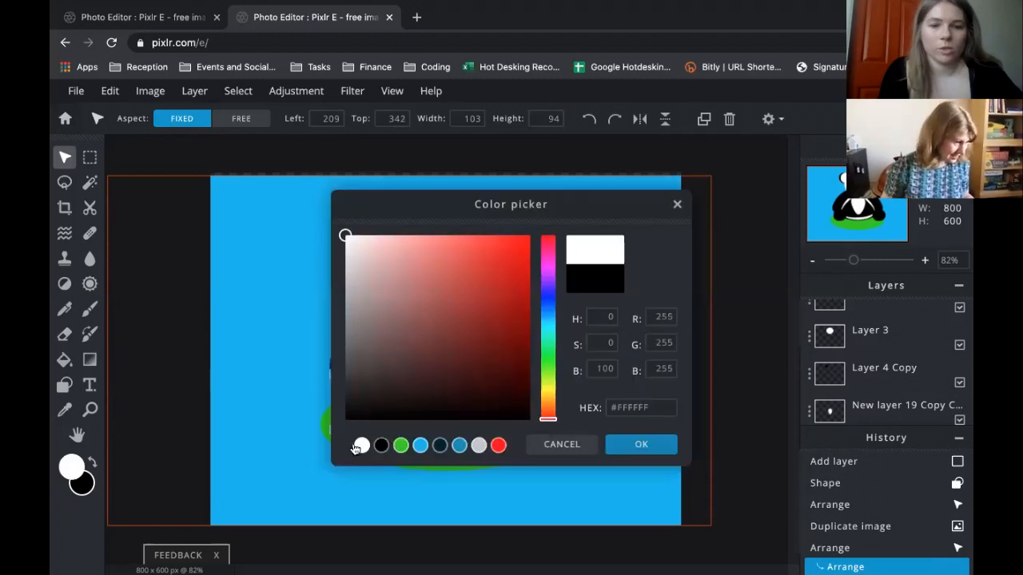
{"action": "left_click", "coordinate": [624, 445]}
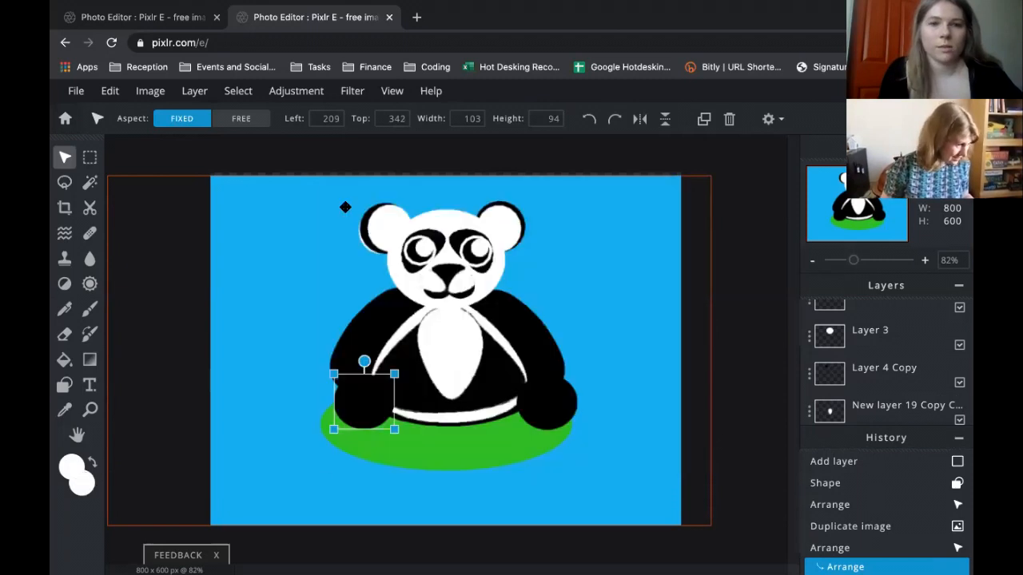
On a new layer, draw a white ellipse about 70 × 63 px inside the left foot at about 227 × 369, and duplicate it onto the right foot
{"action": "left_click", "coordinate": [194, 91]}
{"action": "left_click", "coordinate": [204, 116]}
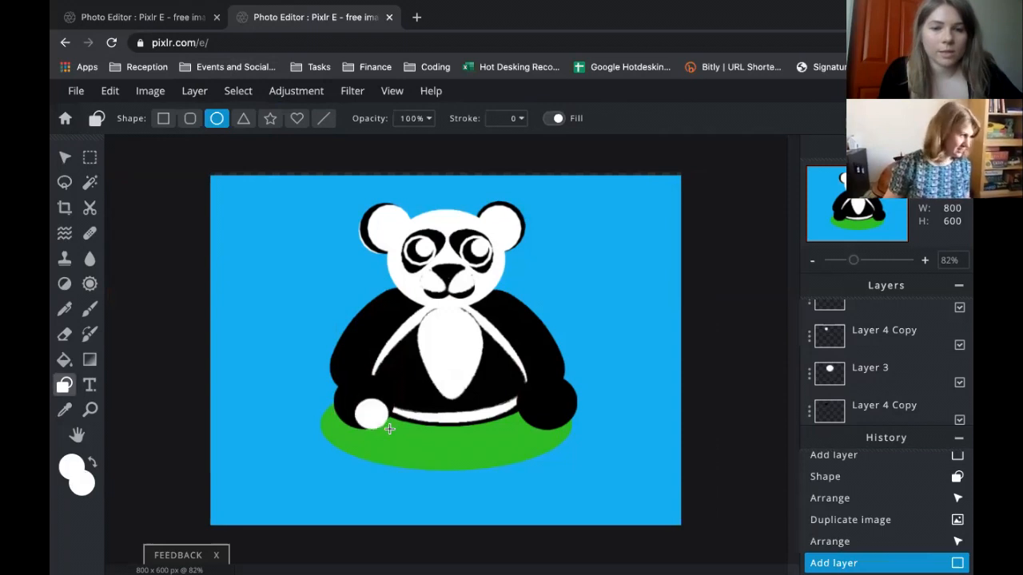
{"action": "mouse_move", "coordinate": [354, 397]}
{"action": "left_mouse_down"}
{"action": "mouse_move", "coordinate": [389, 429]}
{"action": "mouse_move", "coordinate": [367, 410]}
{"action": "left_mouse_up"}
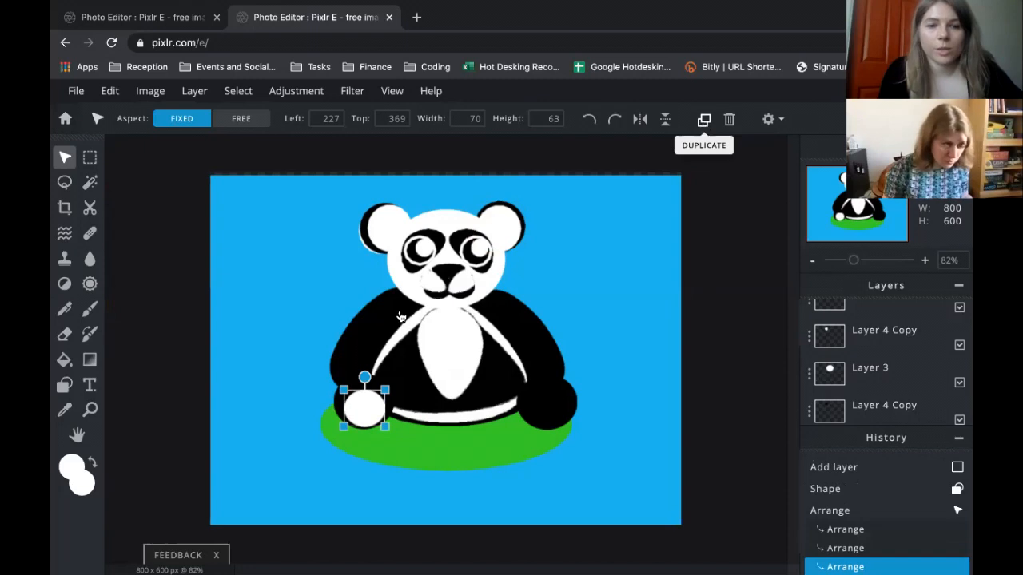
{"action": "left_click", "coordinate": [704, 119]}
{"action": "left_click_drag", "start_coordinate": [336, 397], "coordinate": [551, 402]}
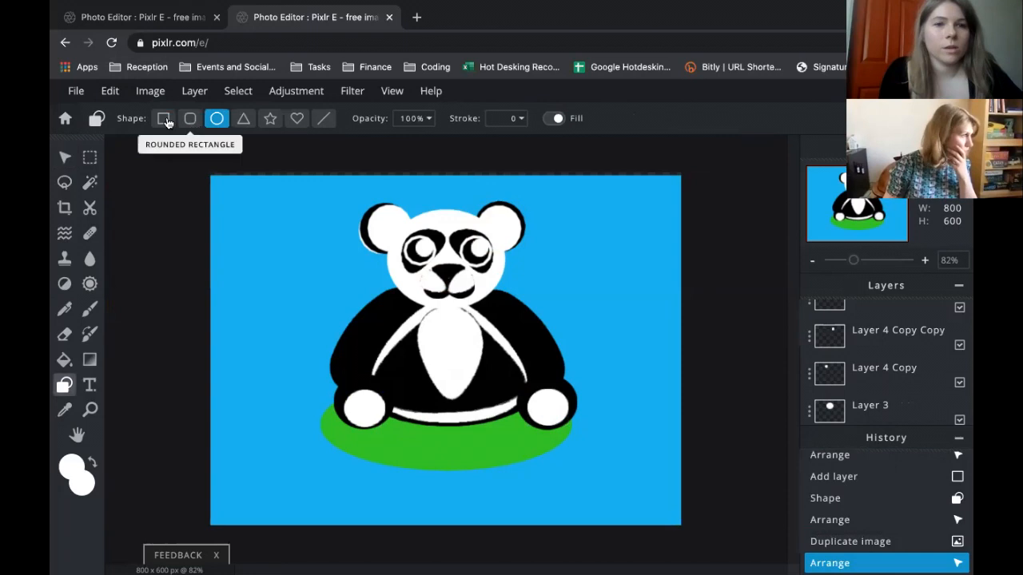
Try adding a small white rounded rectangle beside the white pad on the left foot, and undo it
{"action": "left_click", "coordinate": [190, 118]}
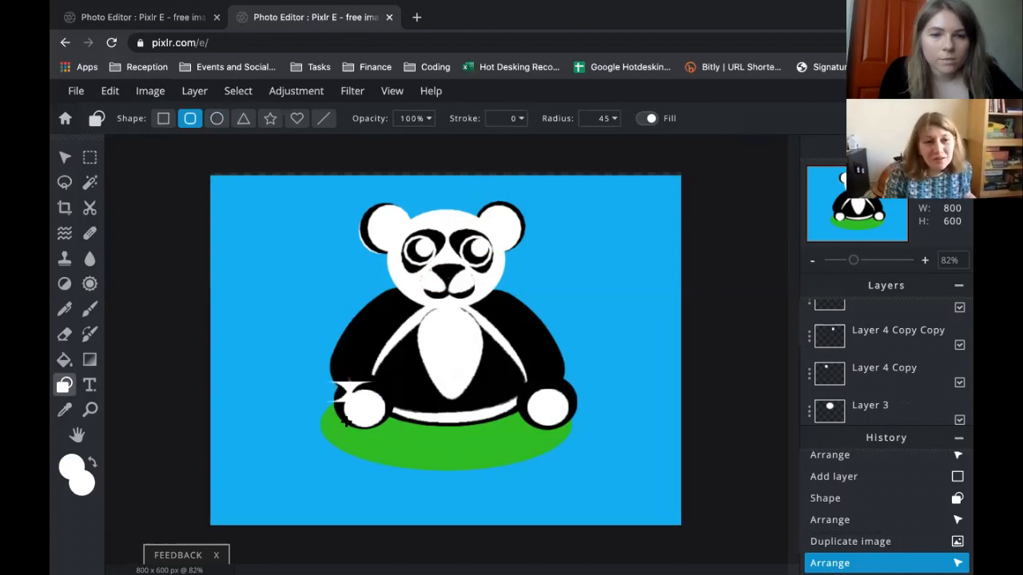
{"action": "left_click_drag", "start_coordinate": [345, 424], "coordinate": [325, 433]}
{"action": "left_click_drag", "start_coordinate": [329, 429], "coordinate": [329, 429]}
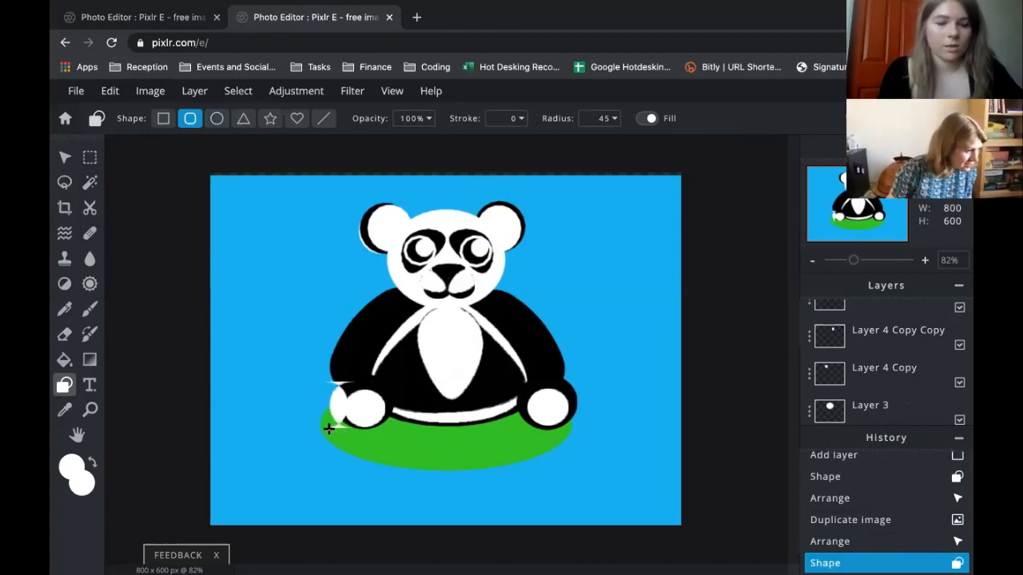
{"action": "key", "text": "ctrl+z"}
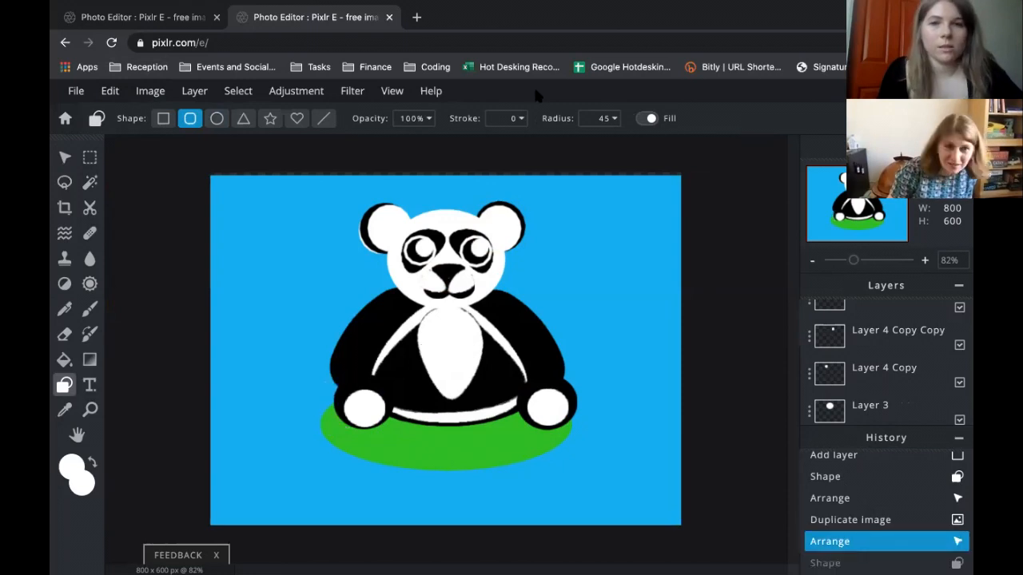
On a new layer, draw a white rounded-rectangle toe with radius 10, about 10 × 26 px, above the left foot's pad at about 228 × 353
{"action": "left_click", "coordinate": [614, 118]}
{"action": "left_click_drag", "start_coordinate": [548, 143], "coordinate": [508, 147]}
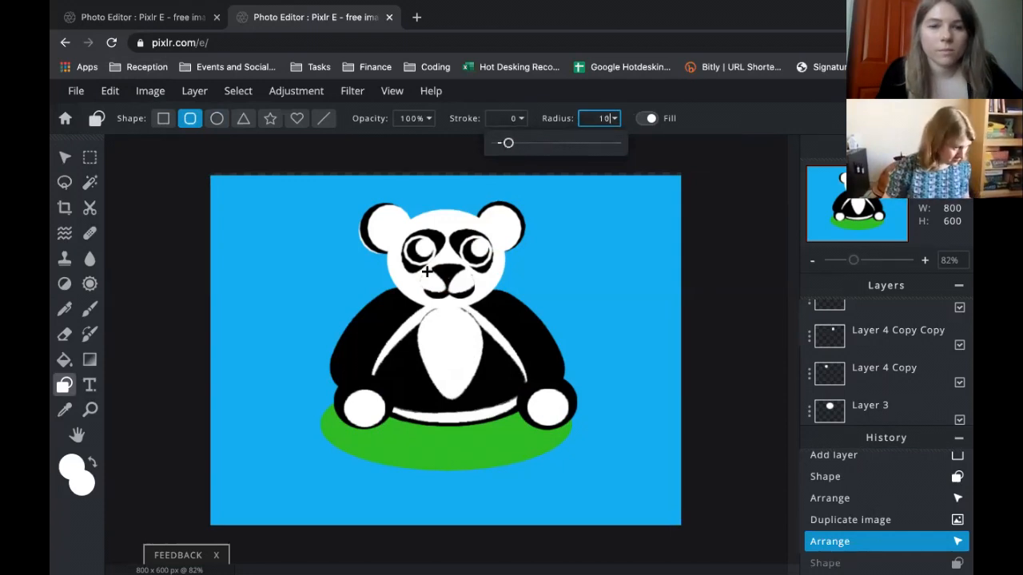
{"action": "left_click", "coordinate": [194, 91]}
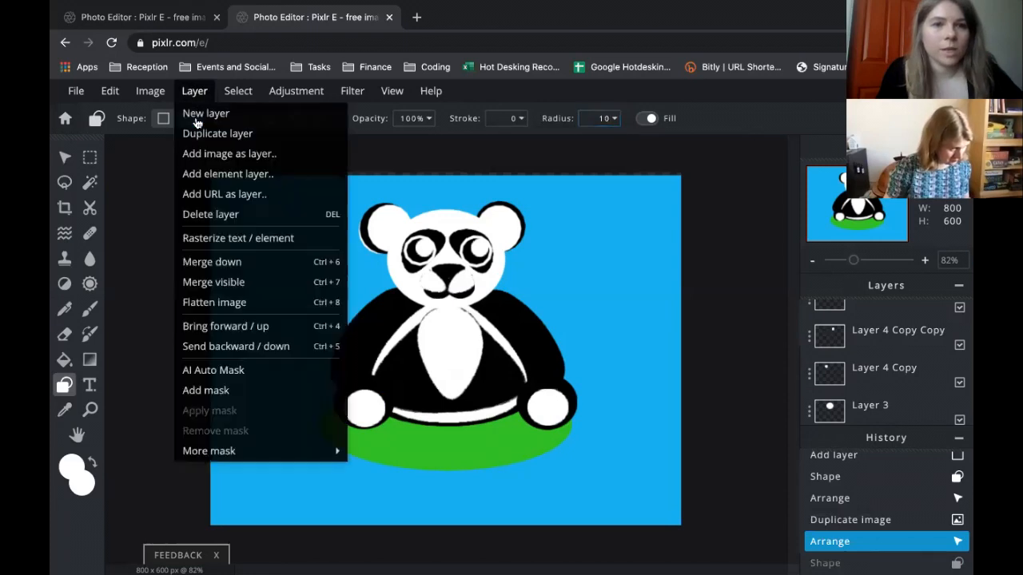
{"action": "left_click", "coordinate": [199, 120]}
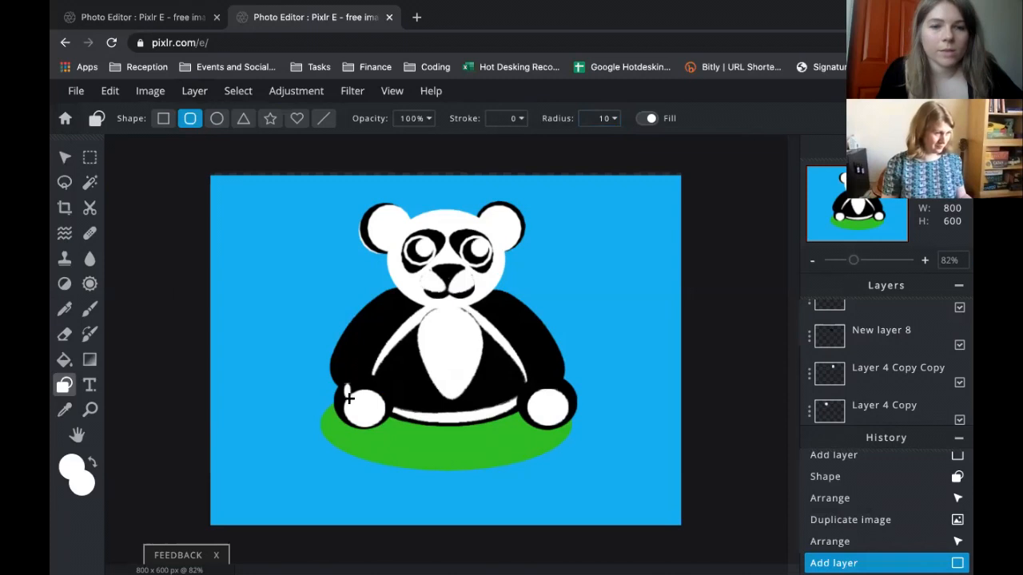
{"action": "mouse_move", "coordinate": [344, 386]}
{"action": "left_mouse_down"}
{"action": "mouse_move", "coordinate": [349, 401]}
{"action": "mouse_move", "coordinate": [347, 384]}
{"action": "left_mouse_up"}
{"action": "key", "text": "v"}
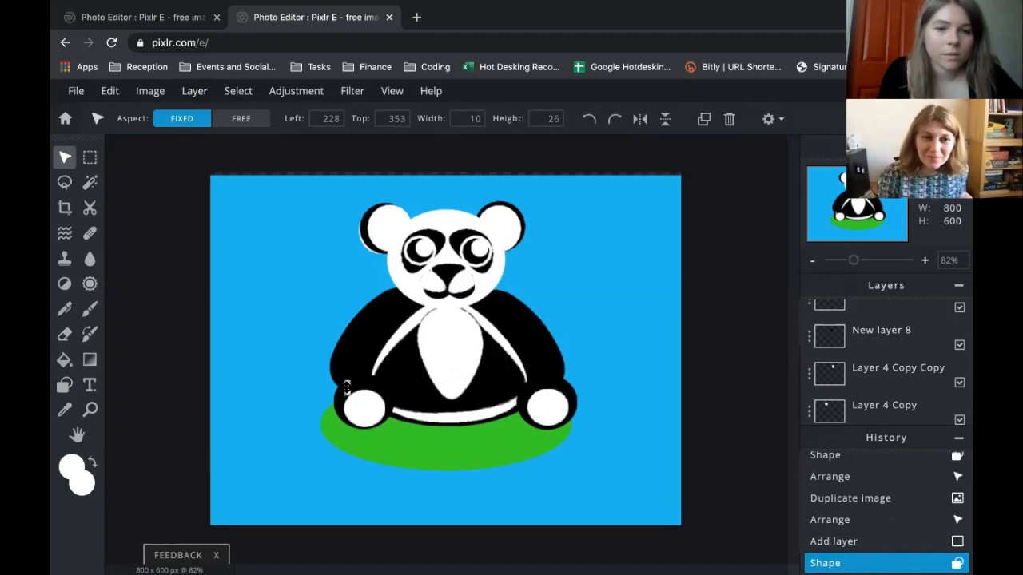
{"action": "left_click", "coordinate": [346, 386]}
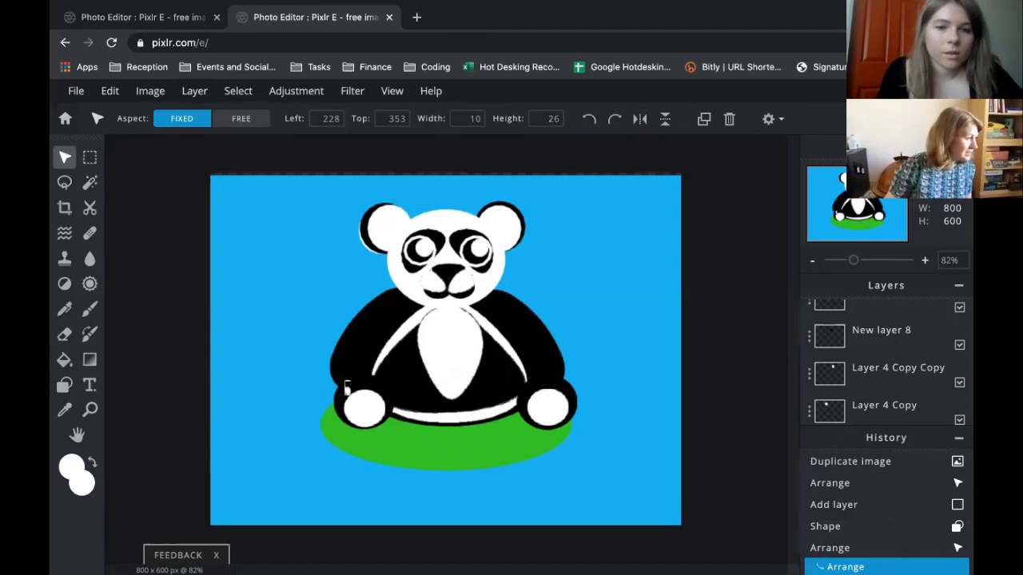
Duplicate the white toe twice along the left foot, placing the copies at about 251 × 347 and 274 × 351
{"action": "left_click", "coordinate": [704, 119]}
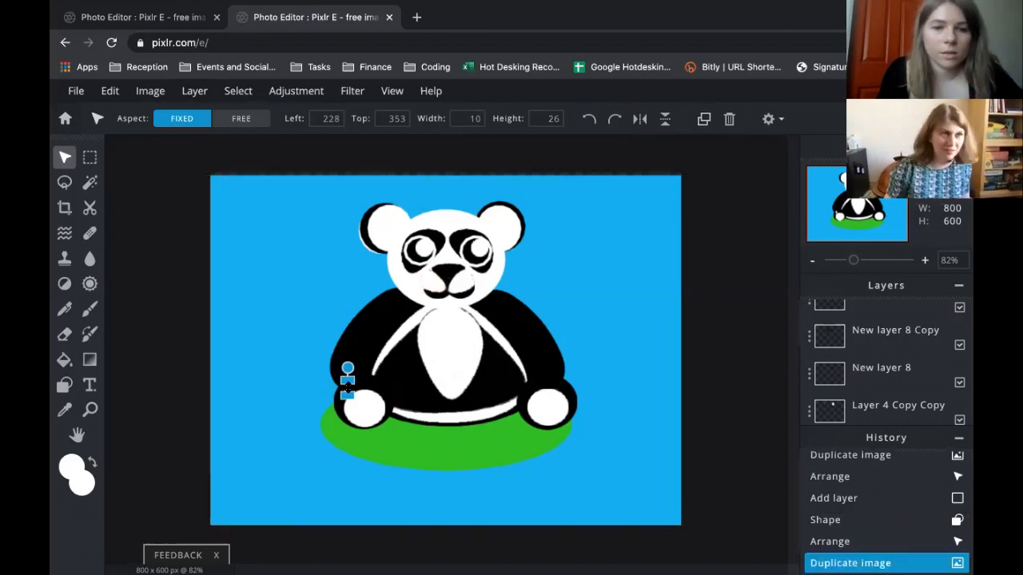
{"action": "left_click_drag", "start_coordinate": [347, 389], "coordinate": [362, 385]}
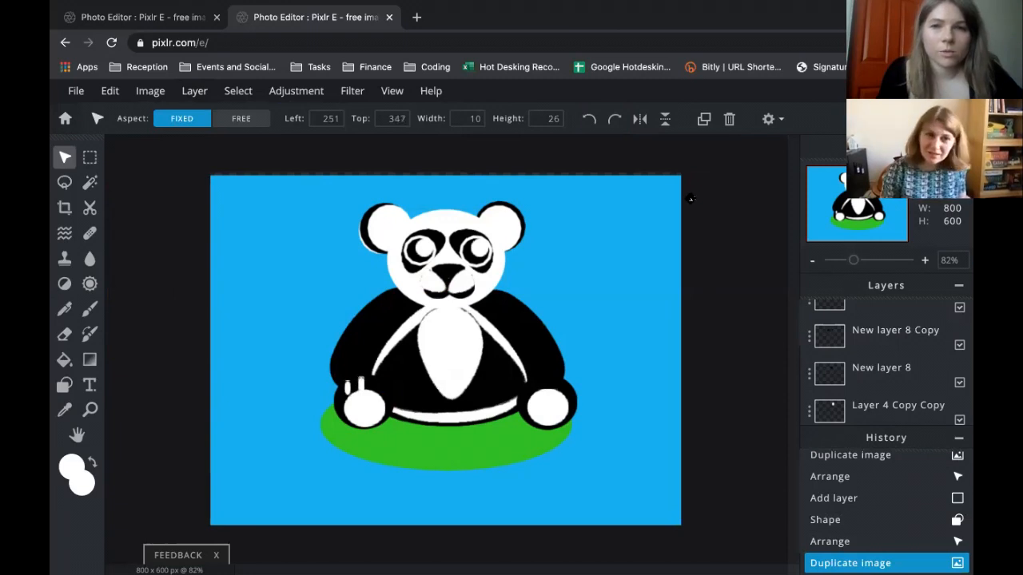
{"action": "left_click", "coordinate": [703, 118]}
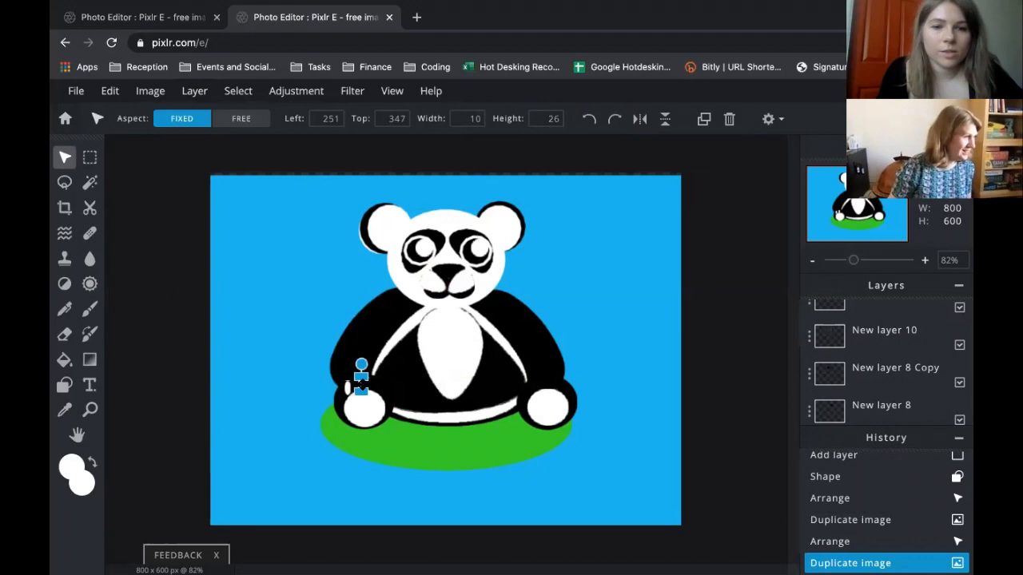
{"action": "left_click_drag", "start_coordinate": [367, 389], "coordinate": [377, 392]}
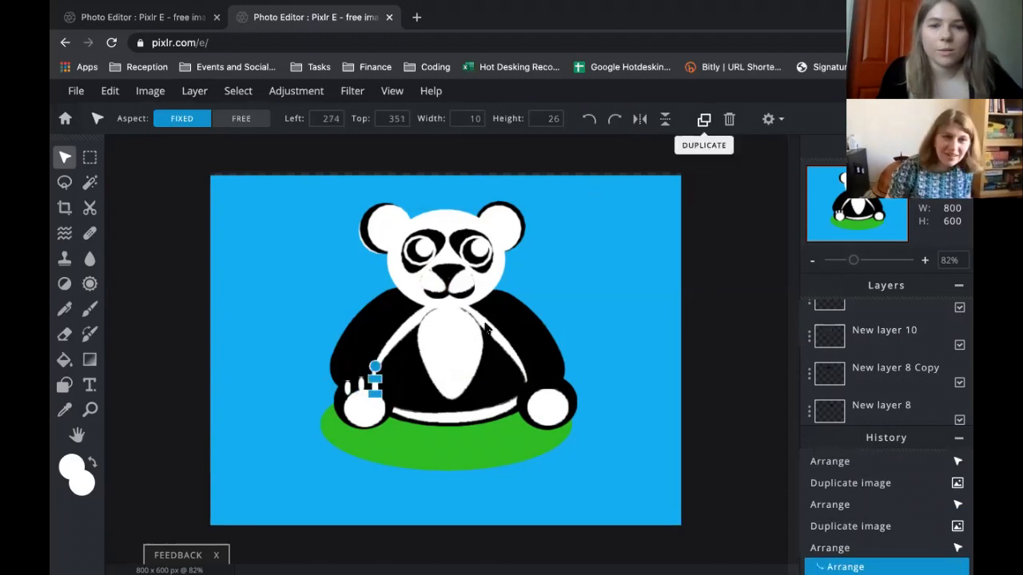
Place three copies of the white toe above the right foot's pad, the outer two at about 544 × 353 and 591 × 354
{"action": "left_click", "coordinate": [704, 118]}
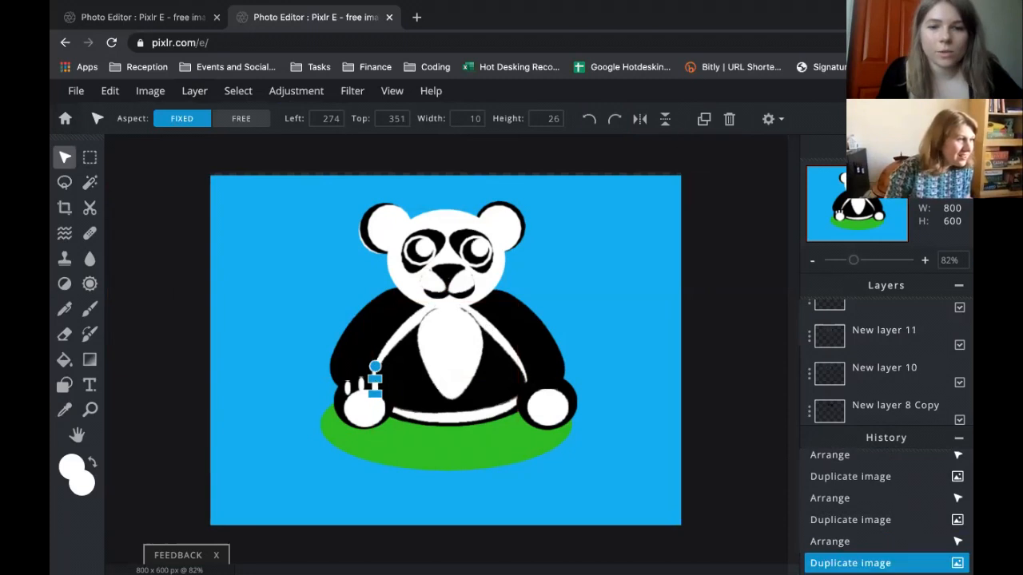
{"action": "left_click_drag", "start_coordinate": [374, 385], "coordinate": [534, 385]}
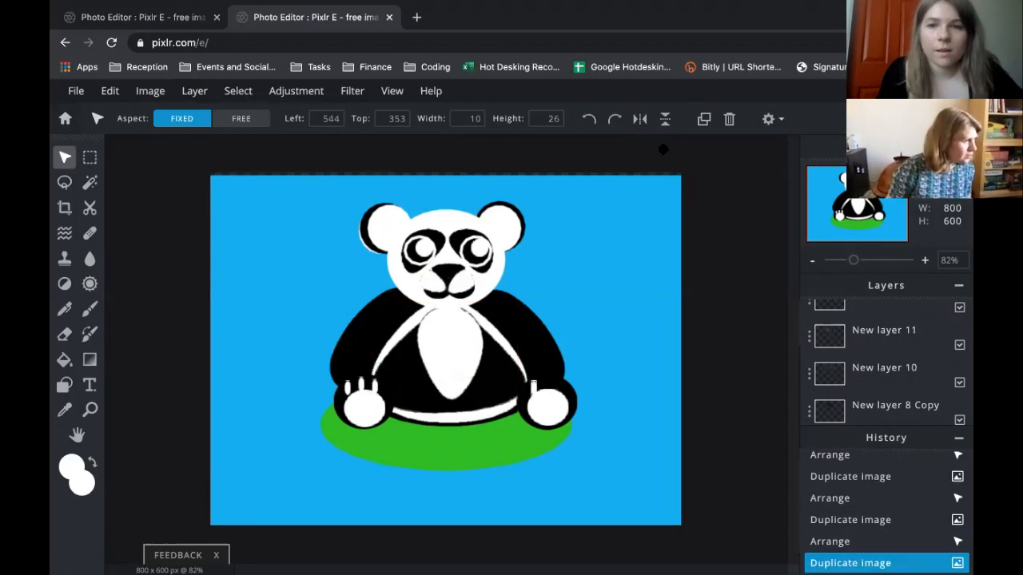
{"action": "left_click", "coordinate": [702, 118]}
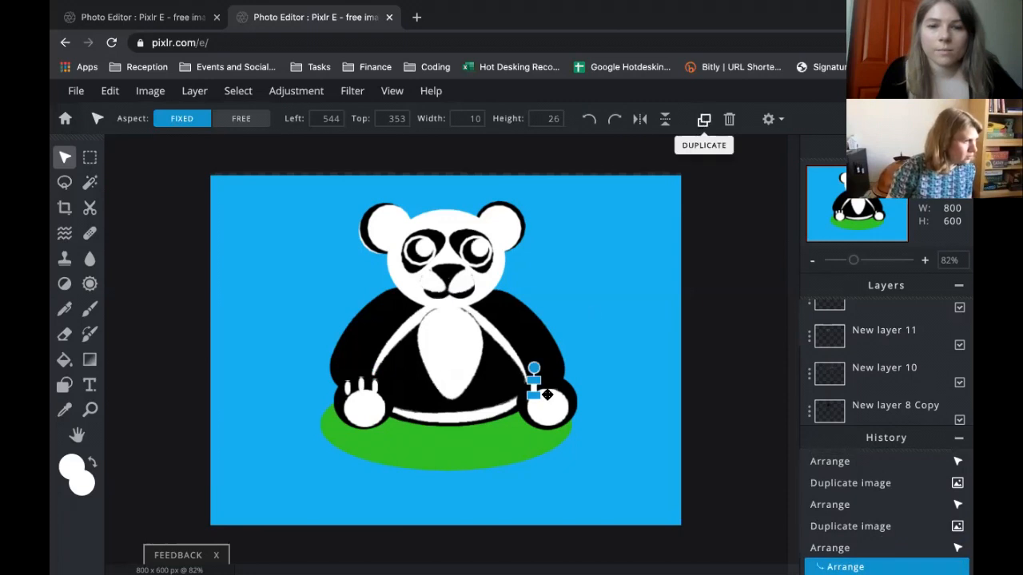
{"action": "left_click_drag", "start_coordinate": [531, 388], "coordinate": [562, 390]}
{"action": "left_click", "coordinate": [703, 119]}
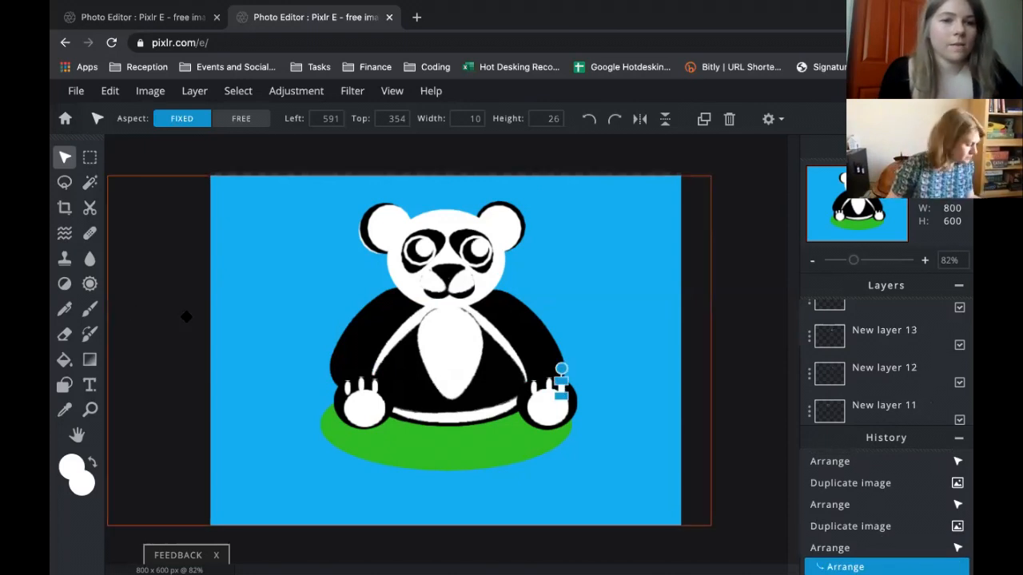
{"action": "left_click", "coordinate": [736, 307]}
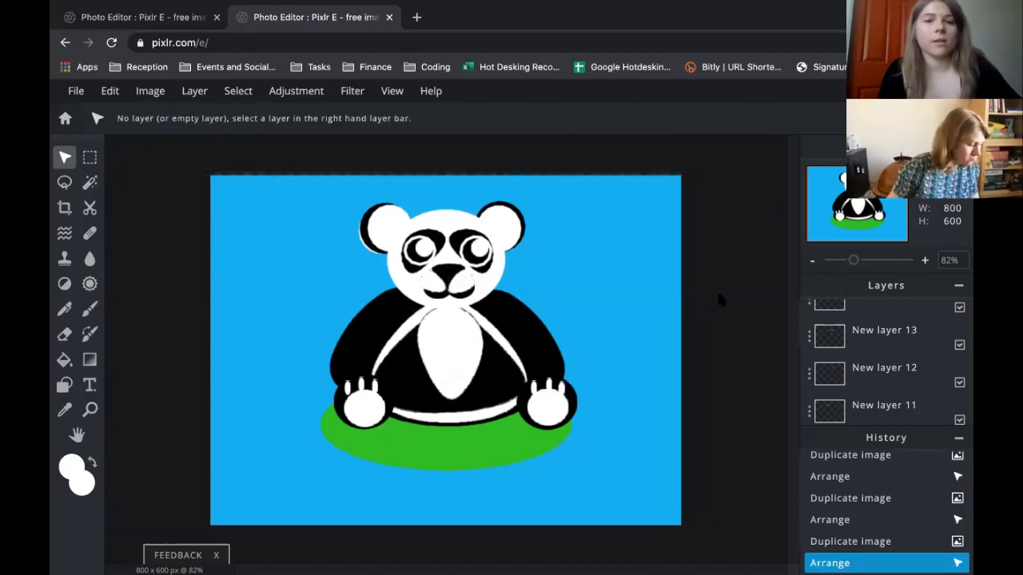
Add a text layer reading "Smile! :)" and move it onto the blue background to the left of the panda's head
{"action": "left_click", "coordinate": [87, 389]}
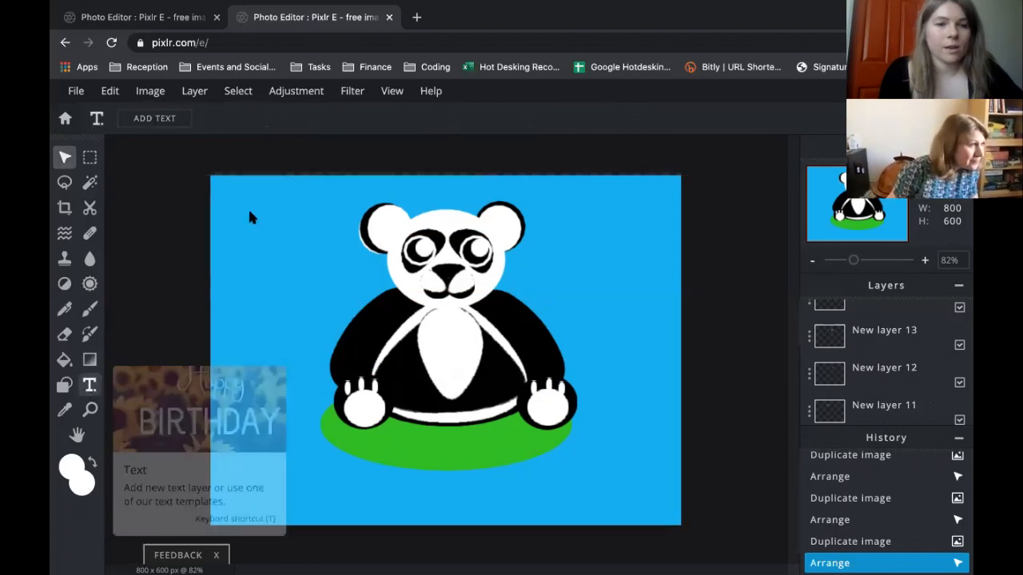
{"action": "left_click", "coordinate": [273, 265]}
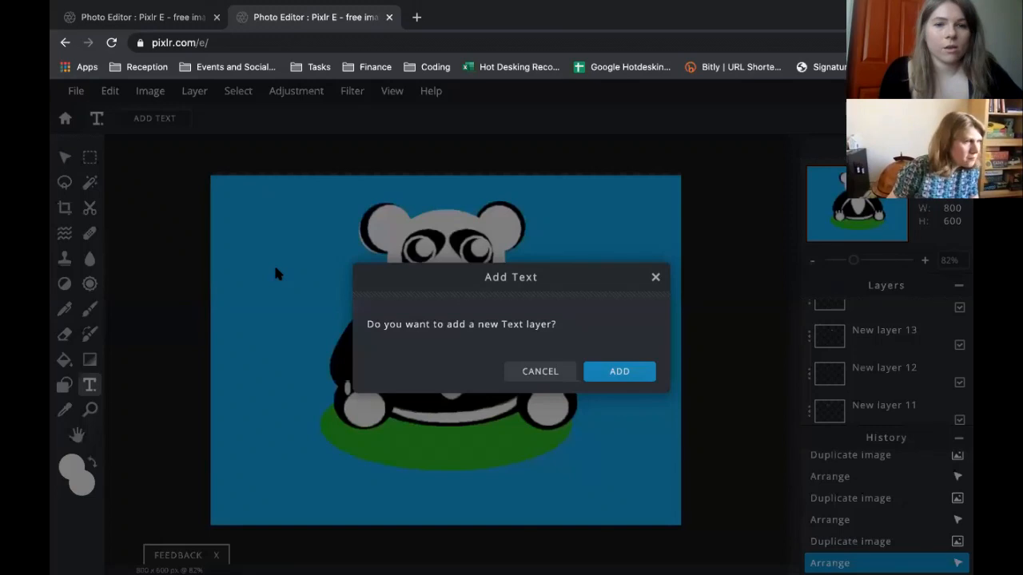
{"action": "left_click", "coordinate": [620, 372]}
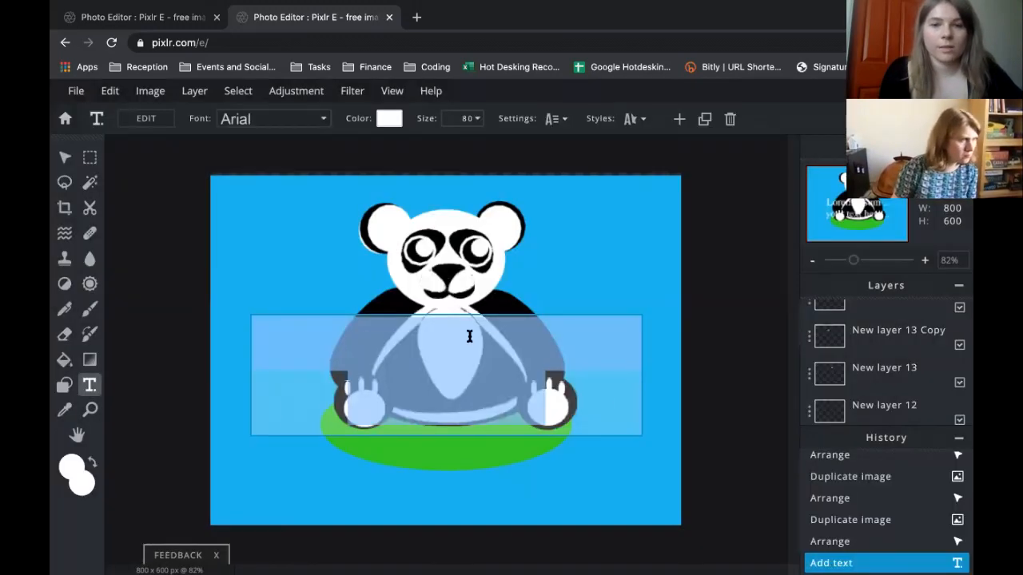
{"action": "left_click_drag", "start_coordinate": [355, 312], "coordinate": [313, 315]}
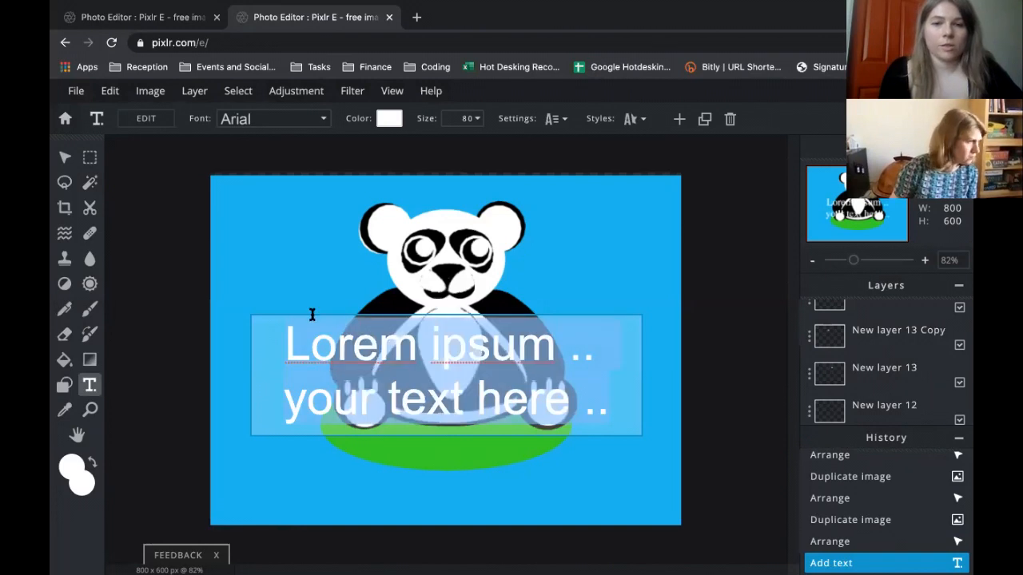
{"action": "key", "text": "BackSpace"}
{"action": "type", "text": "Smile! :)"}
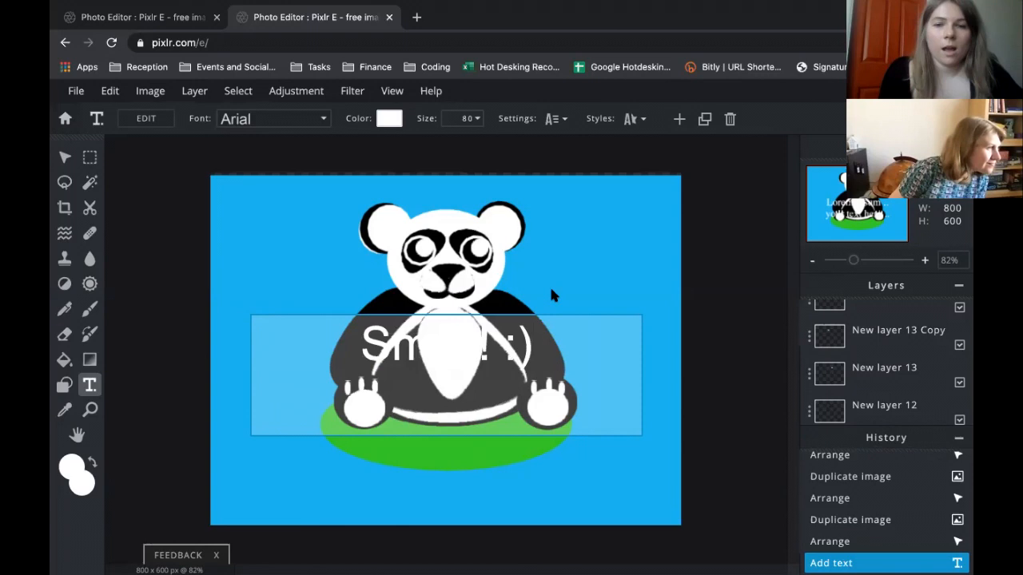
{"action": "left_click", "coordinate": [584, 339]}
{"action": "left_click_drag", "start_coordinate": [582, 318], "coordinate": [451, 238]}
{"action": "left_click", "coordinate": [257, 265]}
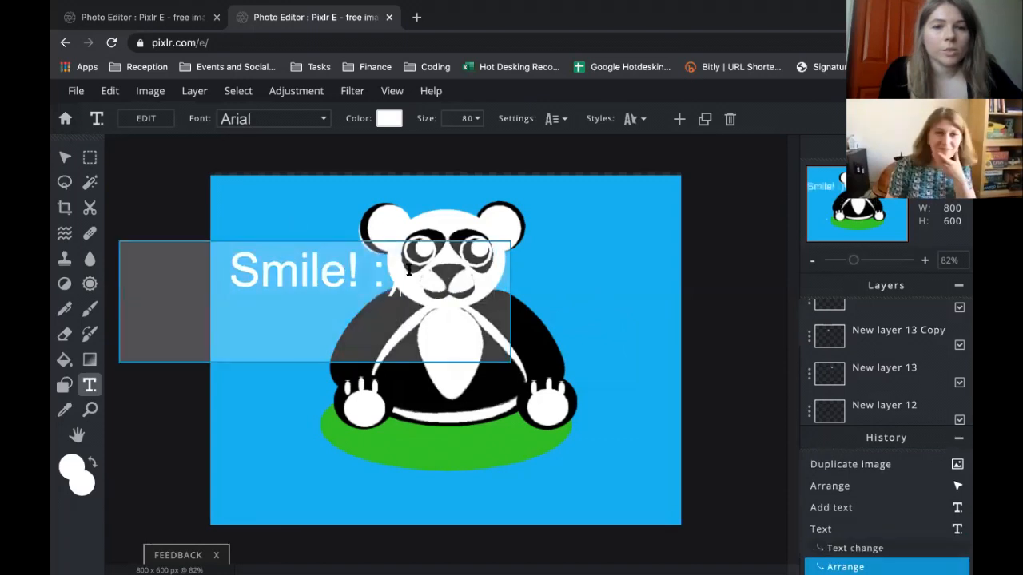
Set the "Smile! :)" text size to 59 and its font to Adios Amigos
{"action": "left_click", "coordinate": [479, 121]}
{"action": "left_click", "coordinate": [479, 123]}
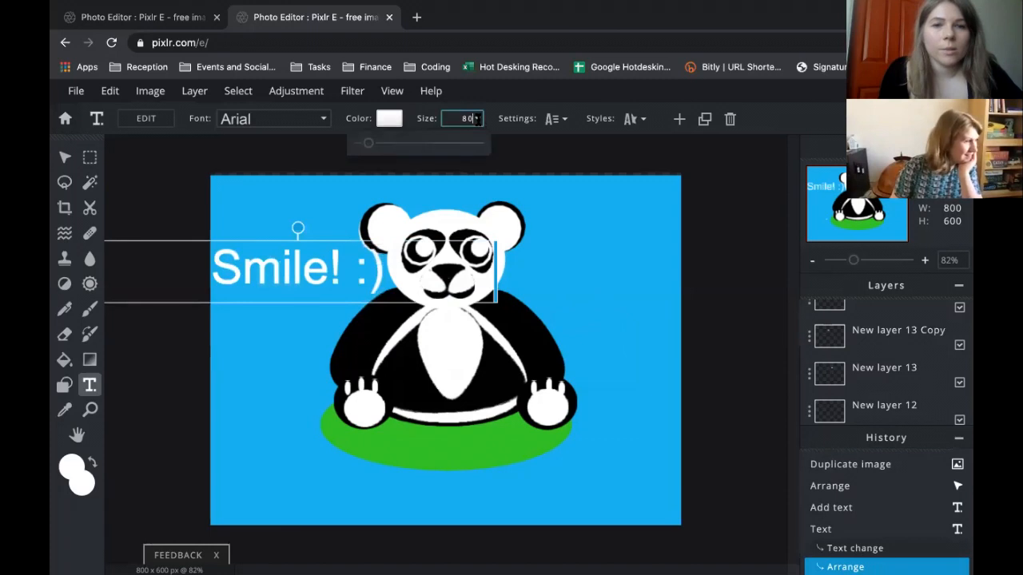
{"action": "mouse_move", "coordinate": [367, 147]}
{"action": "left_mouse_down"}
{"action": "mouse_move", "coordinate": [356, 145]}
{"action": "mouse_move", "coordinate": [366, 147]}
{"action": "left_mouse_up"}
{"action": "left_click", "coordinate": [326, 120]}
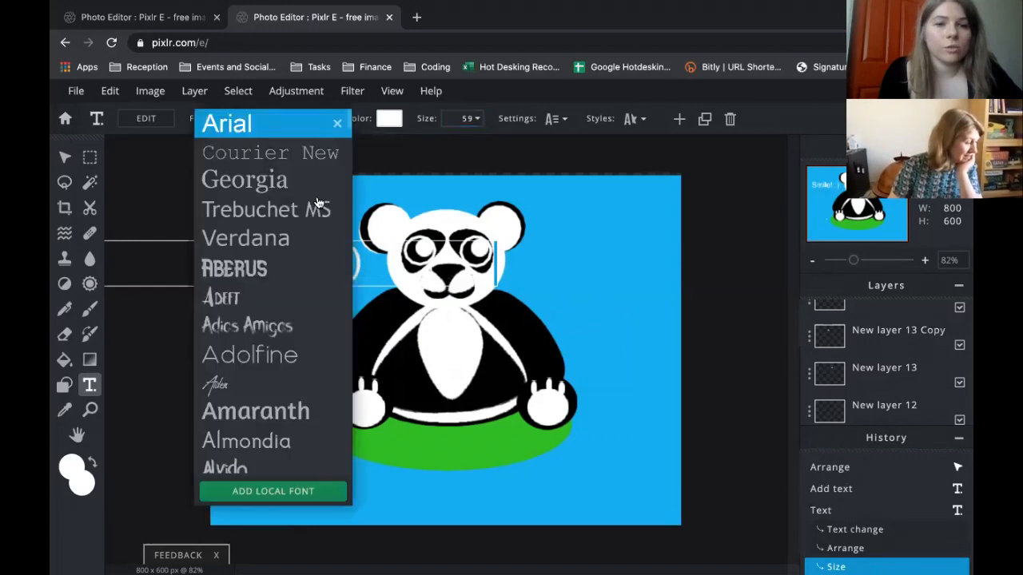
{"action": "left_click", "coordinate": [286, 328]}
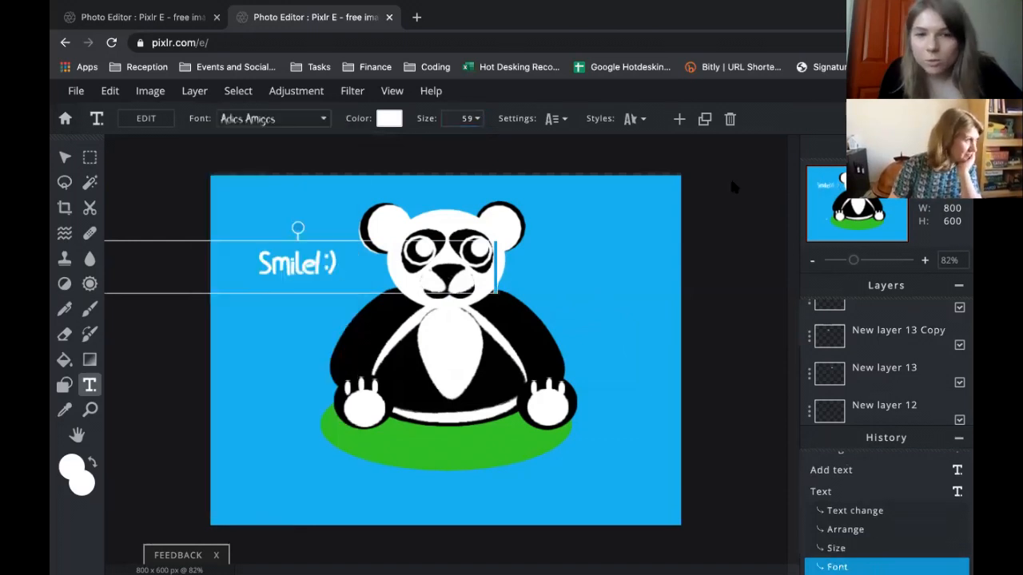
Enlarge the "Smile! :)" text to size 95 and deselect it
{"action": "left_click", "coordinate": [477, 119]}
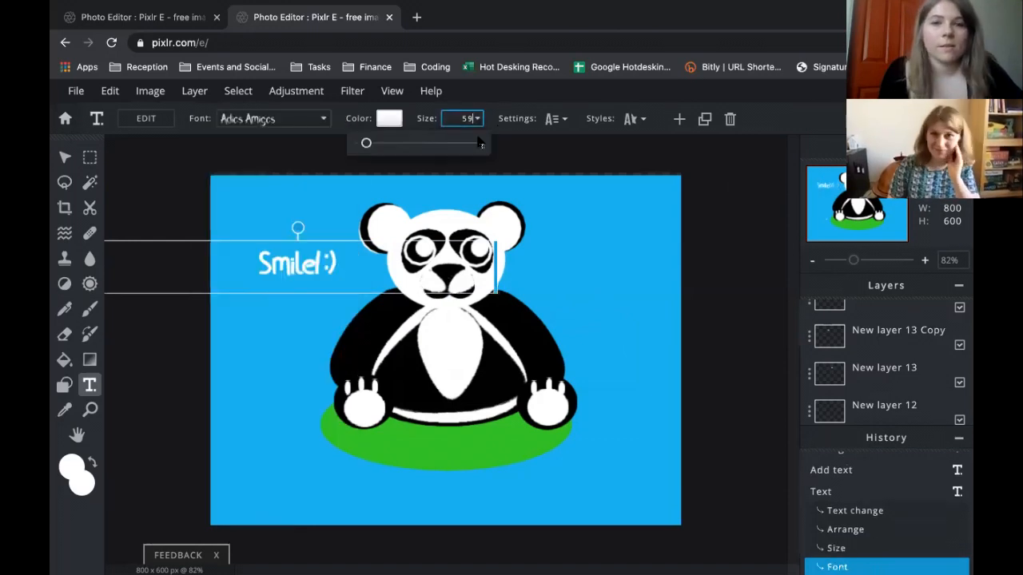
{"action": "left_click", "coordinate": [383, 145]}
{"action": "left_click_drag", "start_coordinate": [383, 145], "coordinate": [370, 144]}
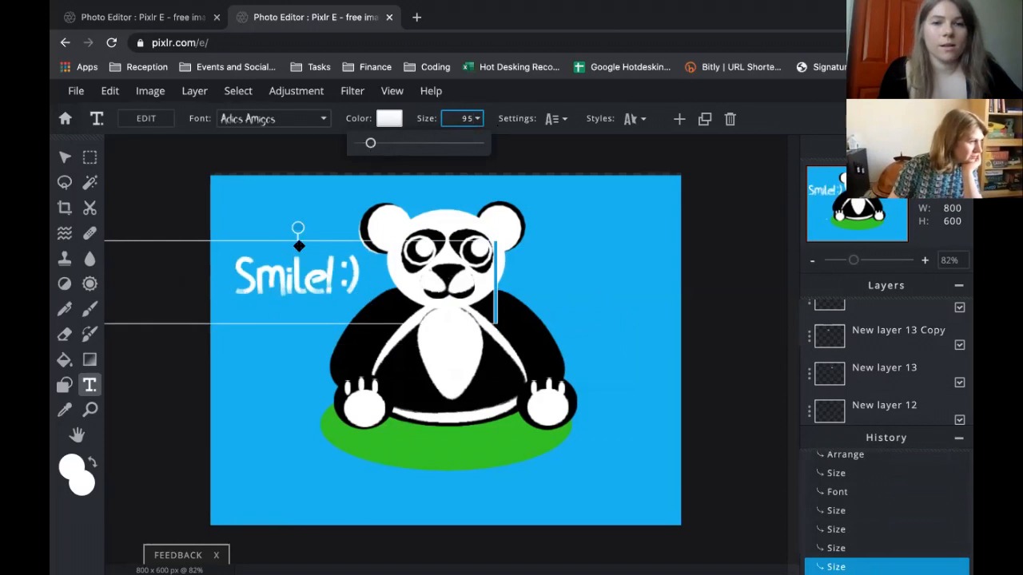
{"action": "left_click", "coordinate": [297, 237]}
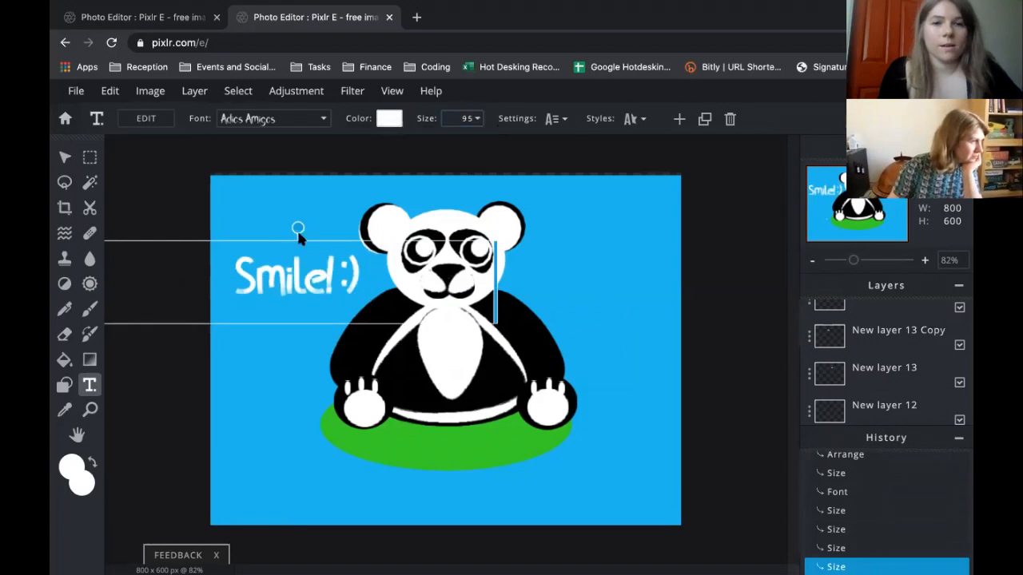
{"action": "left_click", "coordinate": [639, 256]}
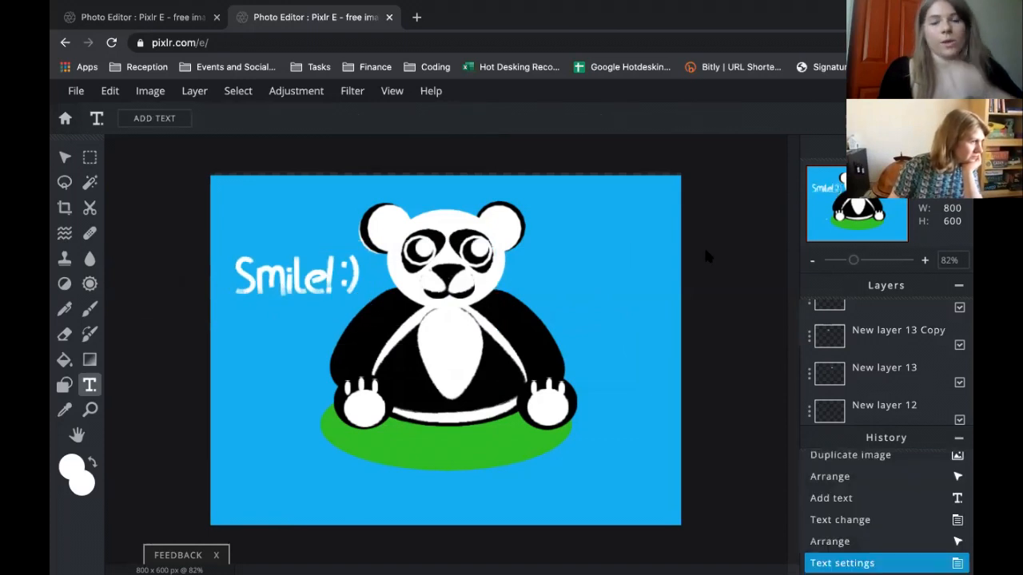
Review the file types and image size available for saving the panda image, and close the save options without downloading
{"action": "left_click", "coordinate": [78, 94]}
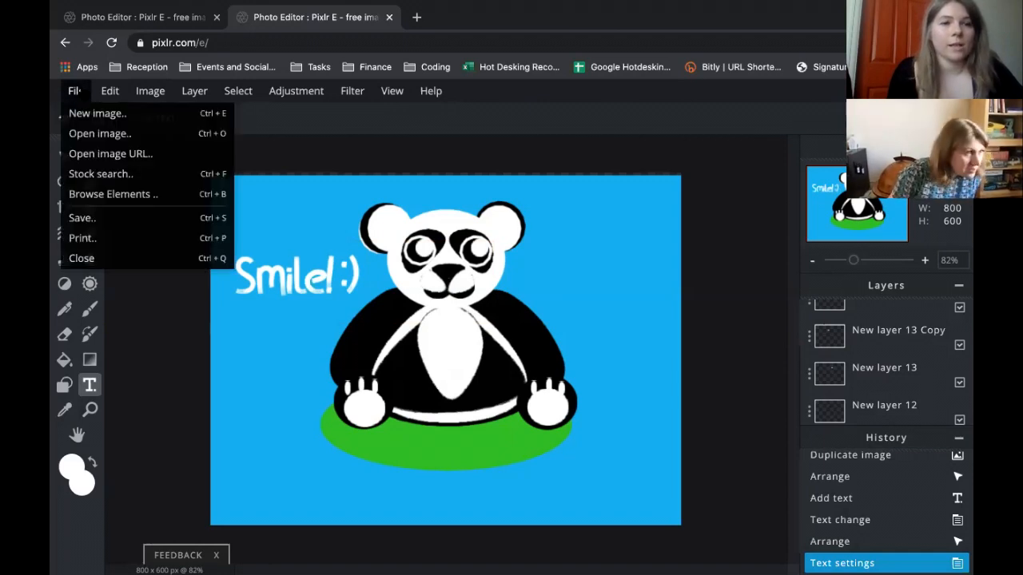
{"action": "left_click", "coordinate": [121, 219]}
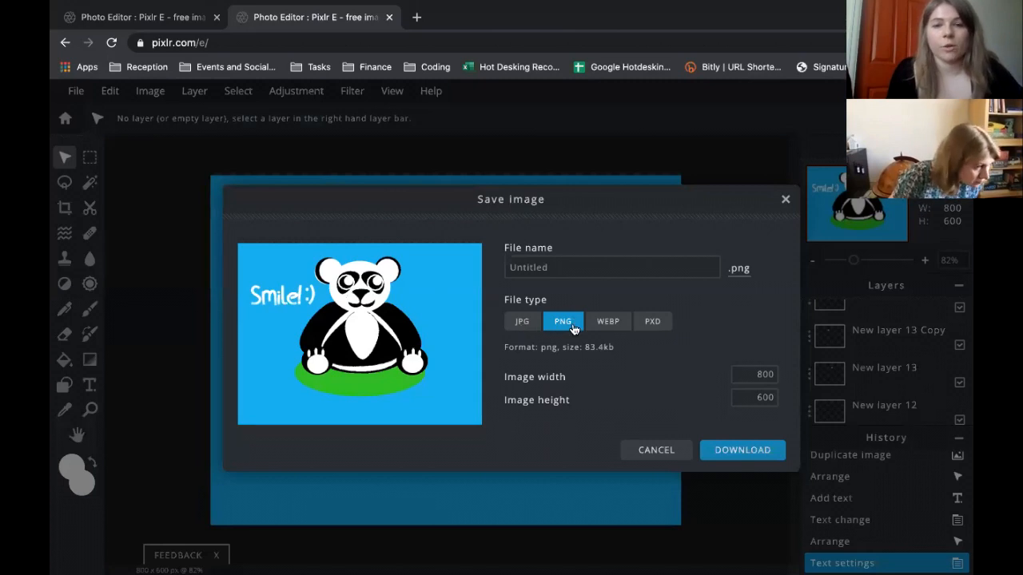
{"action": "left_click", "coordinate": [784, 200]}
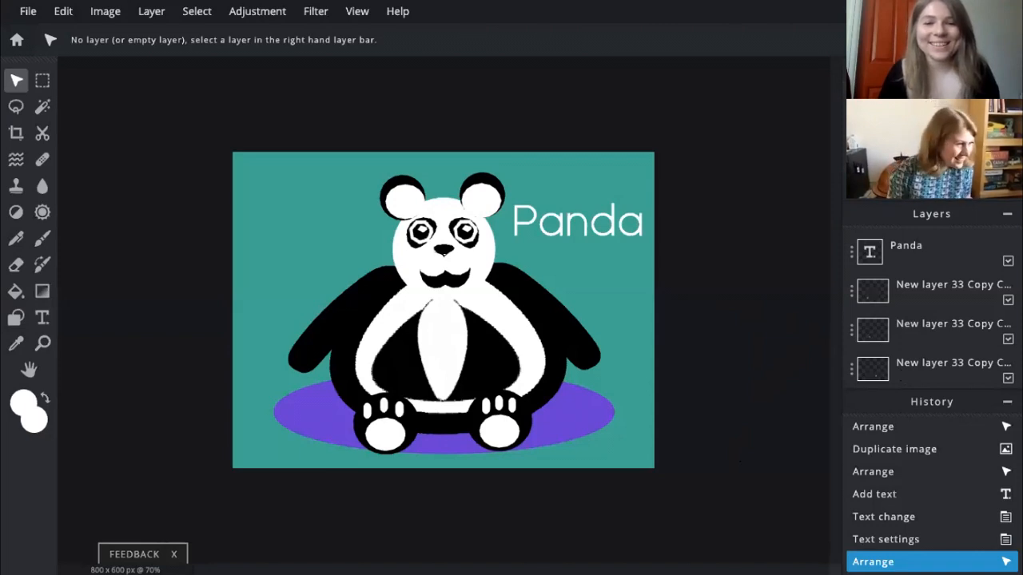
In the teal "Panda" image, try adjusting the white shape over the panda's mouth, and undo the change
{"action": "left_click", "coordinate": [582, 228]}
{"action": "left_click", "coordinate": [635, 322]}
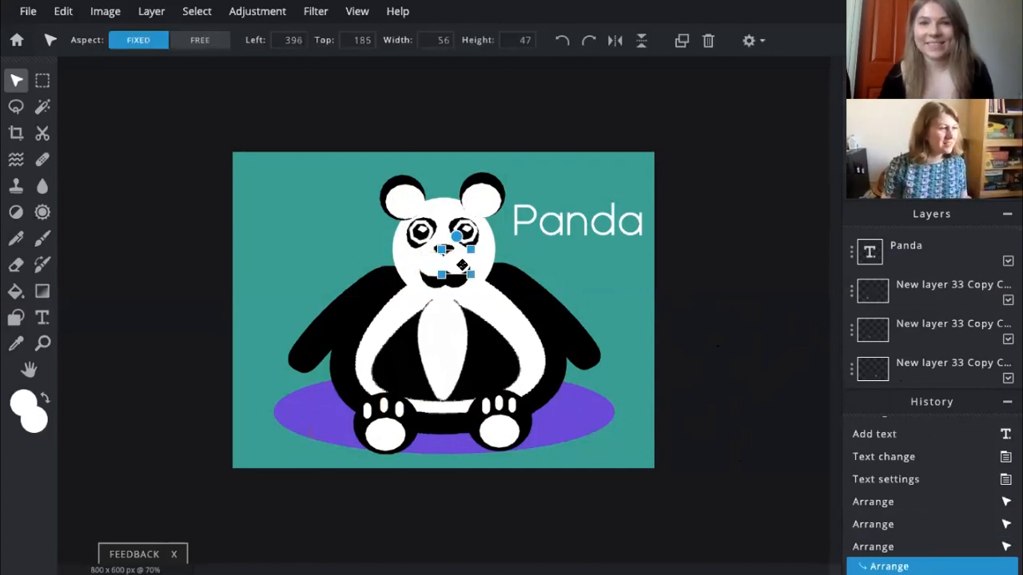
{"action": "scroll", "coordinate": [462, 267], "scroll_direction": "up", "scroll_amount": 3}
{"action": "key", "text": "ctrl+z"}
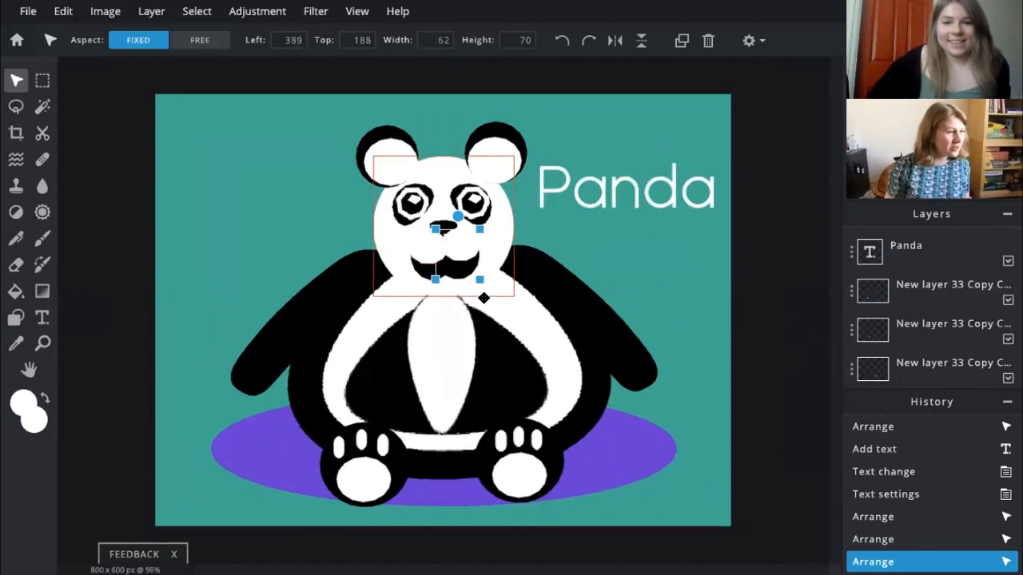
{"action": "left_click", "coordinate": [692, 309]}
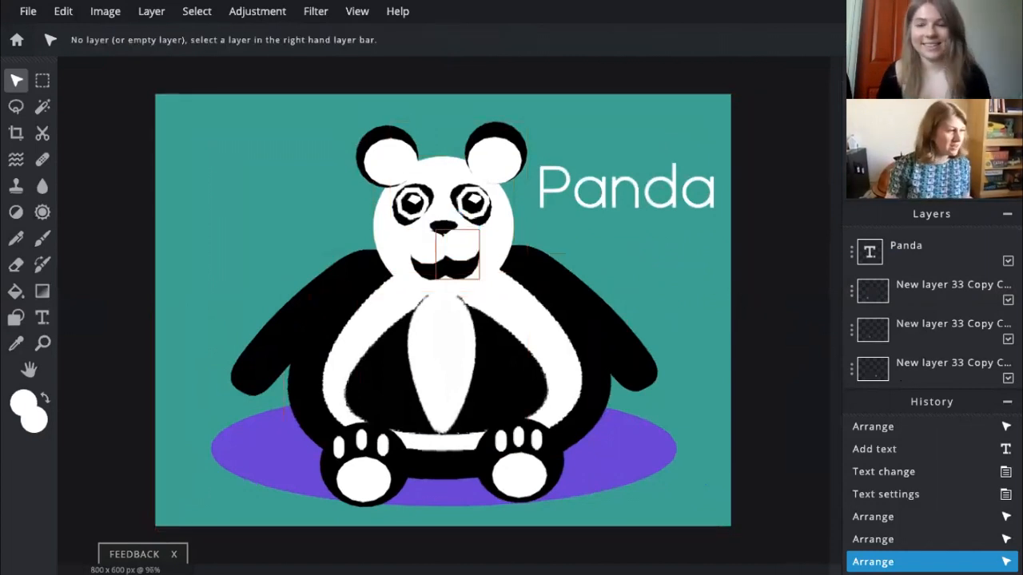